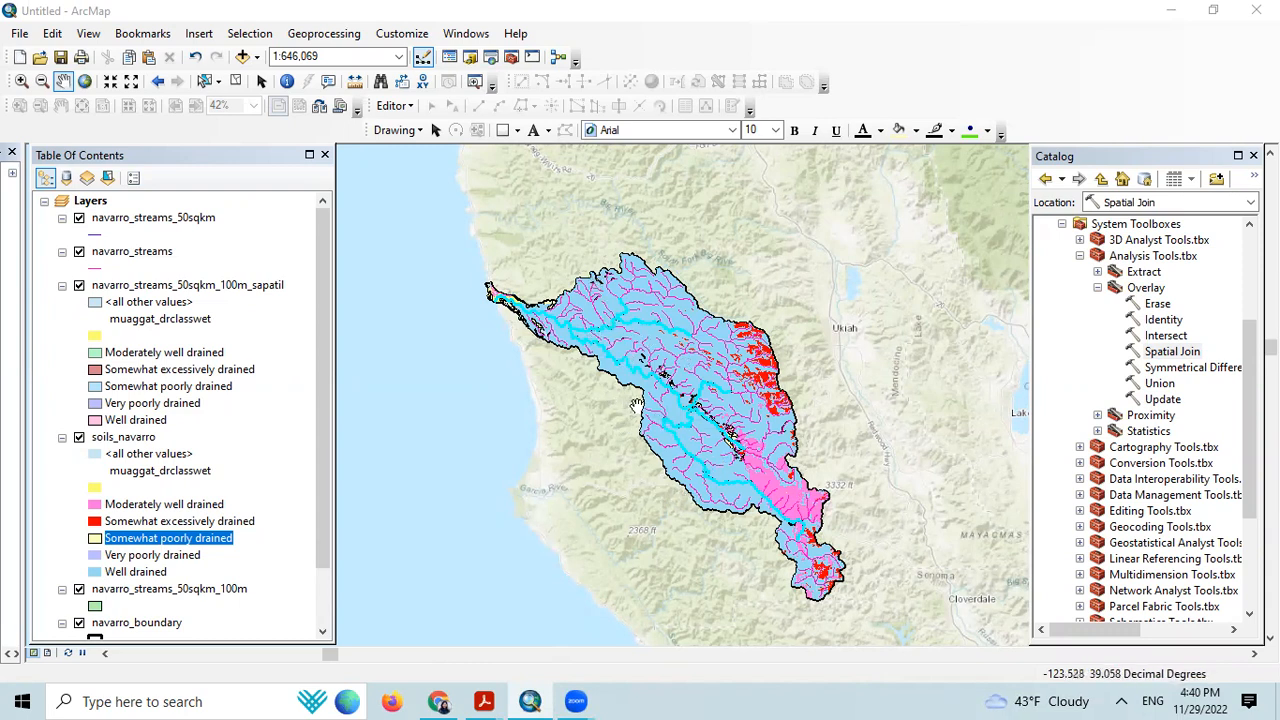
mouse_move(868, 401)
left_mouse_down()
mouse_move(886, 389)
mouse_move(884, 402)
left_mouse_up()
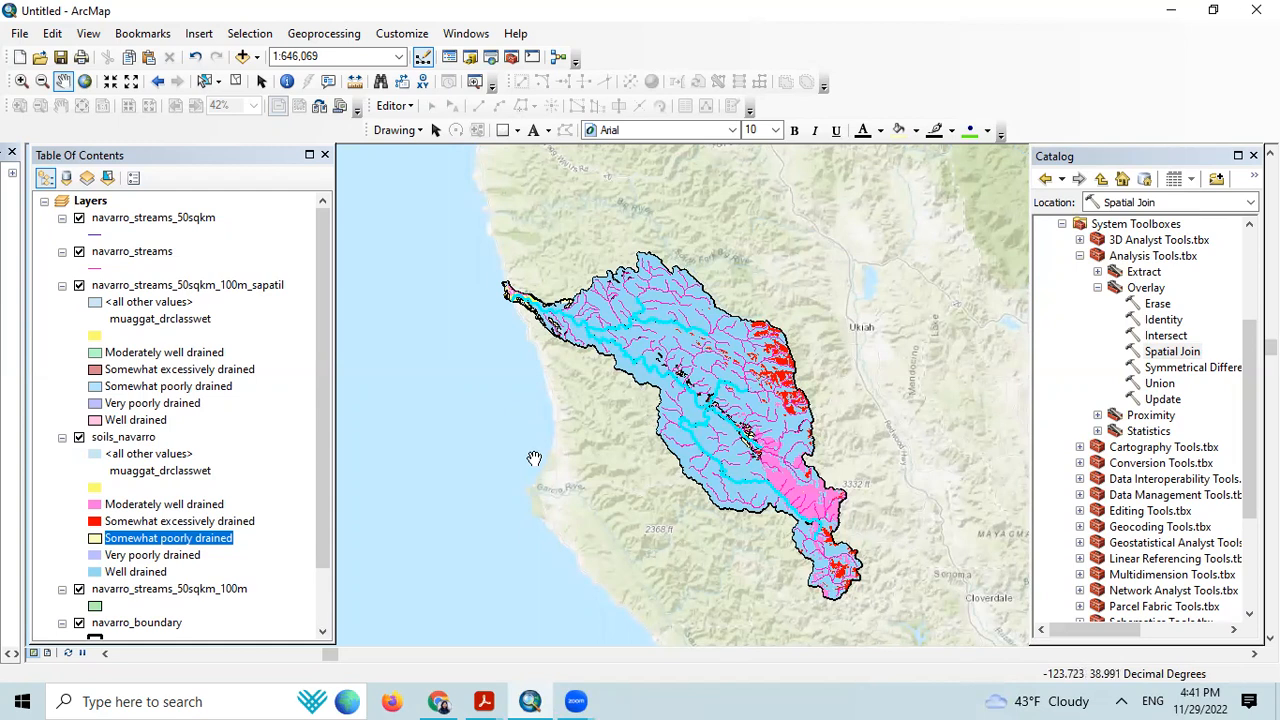
left_click_drag(758, 305, 772, 288)
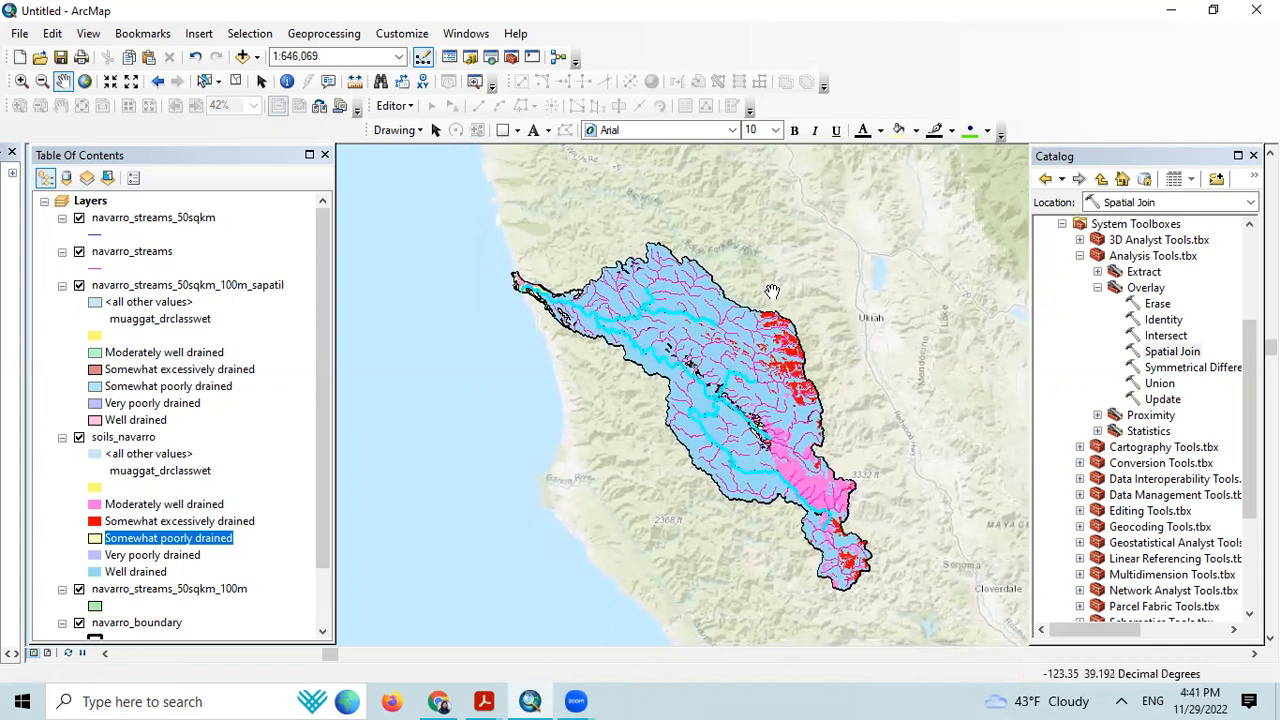
mouse_move(802, 273)
left_mouse_down()
mouse_move(832, 270)
mouse_move(821, 275)
left_mouse_up()
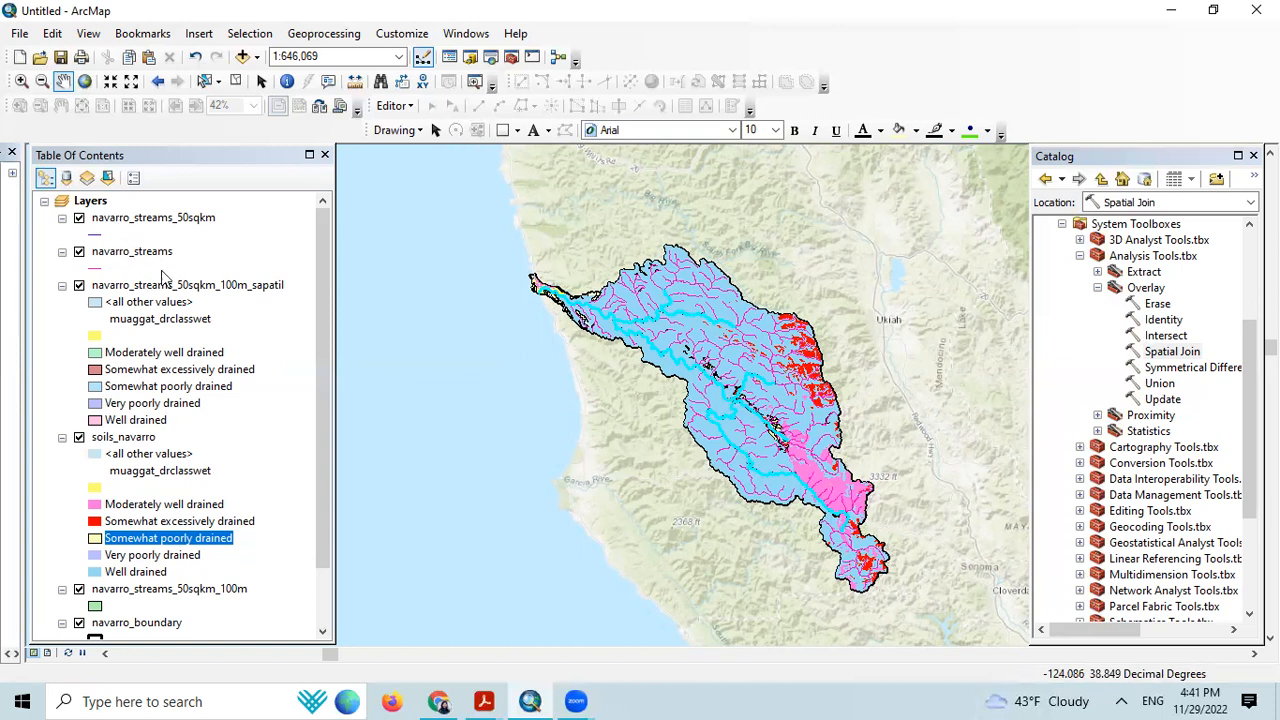
Step: Zoom the map to the navarro_boundary layer and to the full extent of the soils_navarro layer
scroll(155, 500, "down", 2)
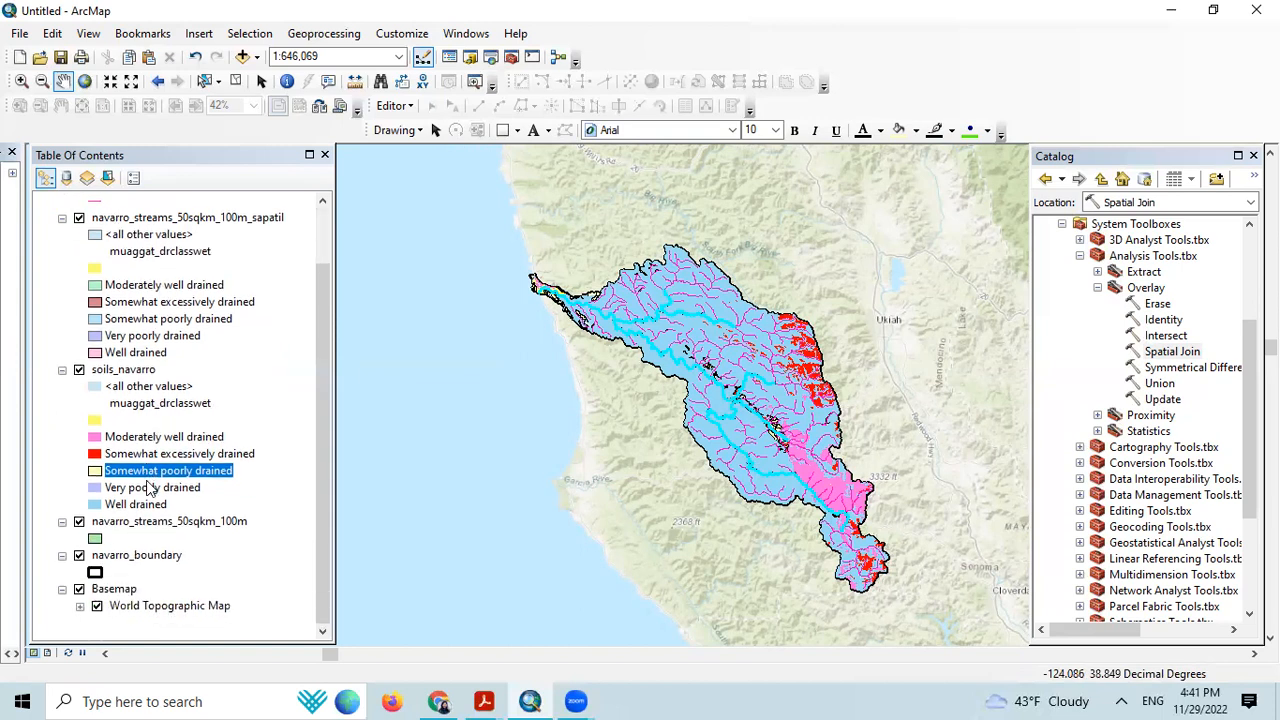
right_click(141, 557)
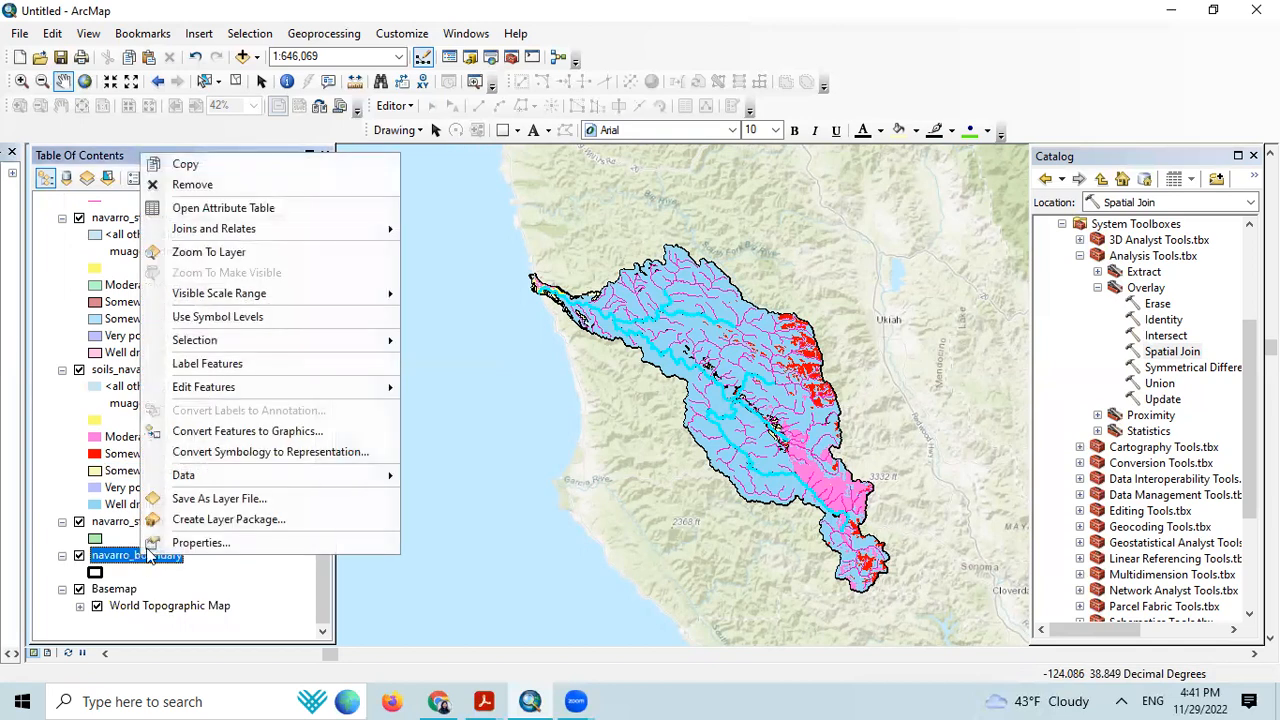
left_click(229, 254)
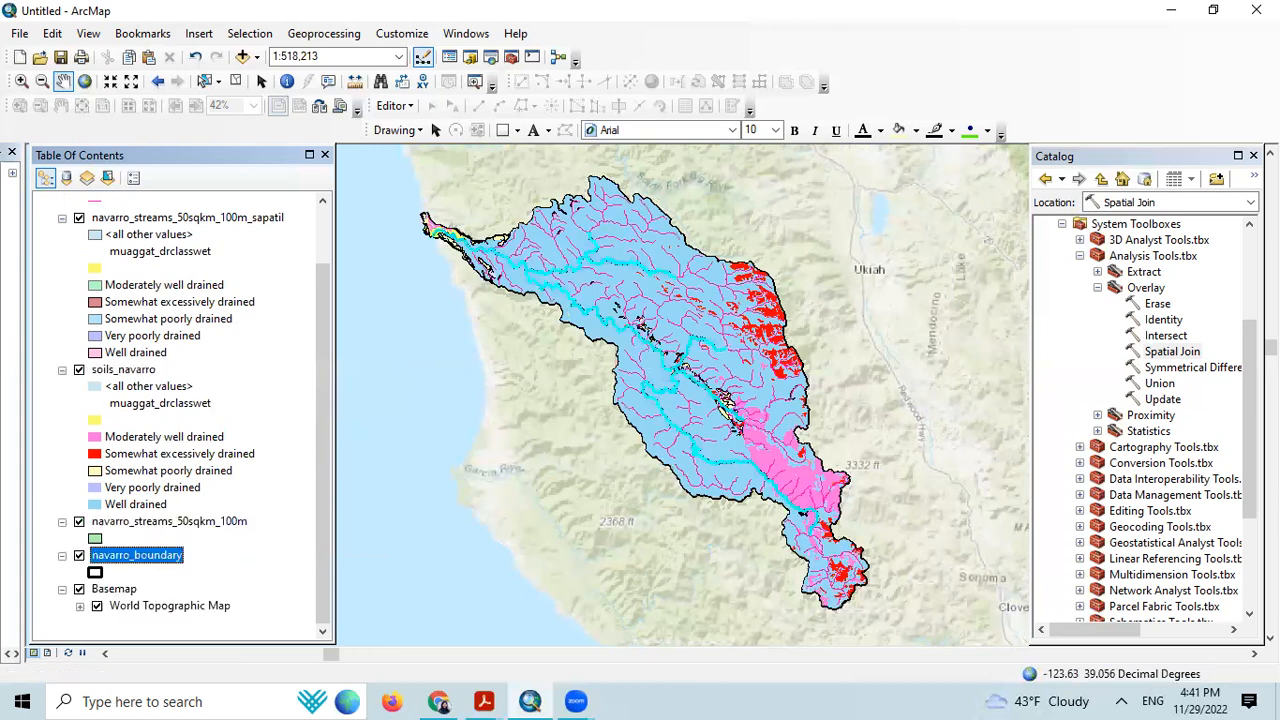
left_click(130, 370)
right_click(130, 371)
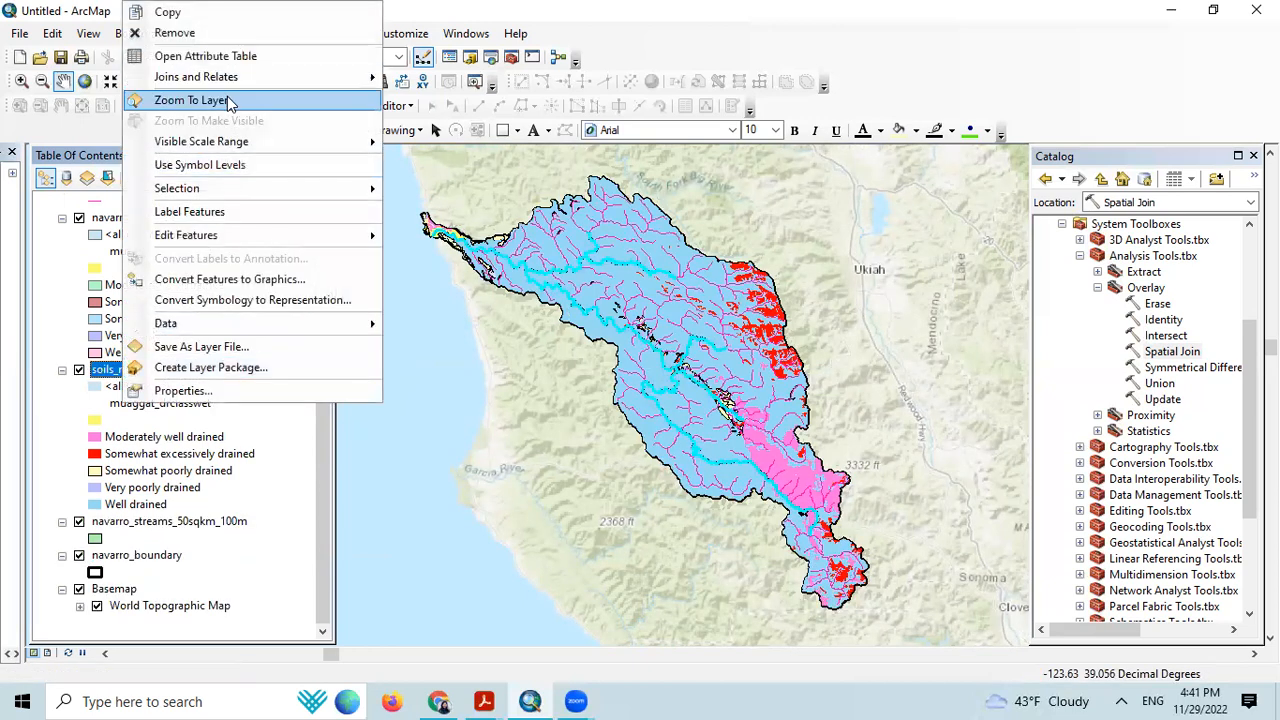
left_click(185, 100)
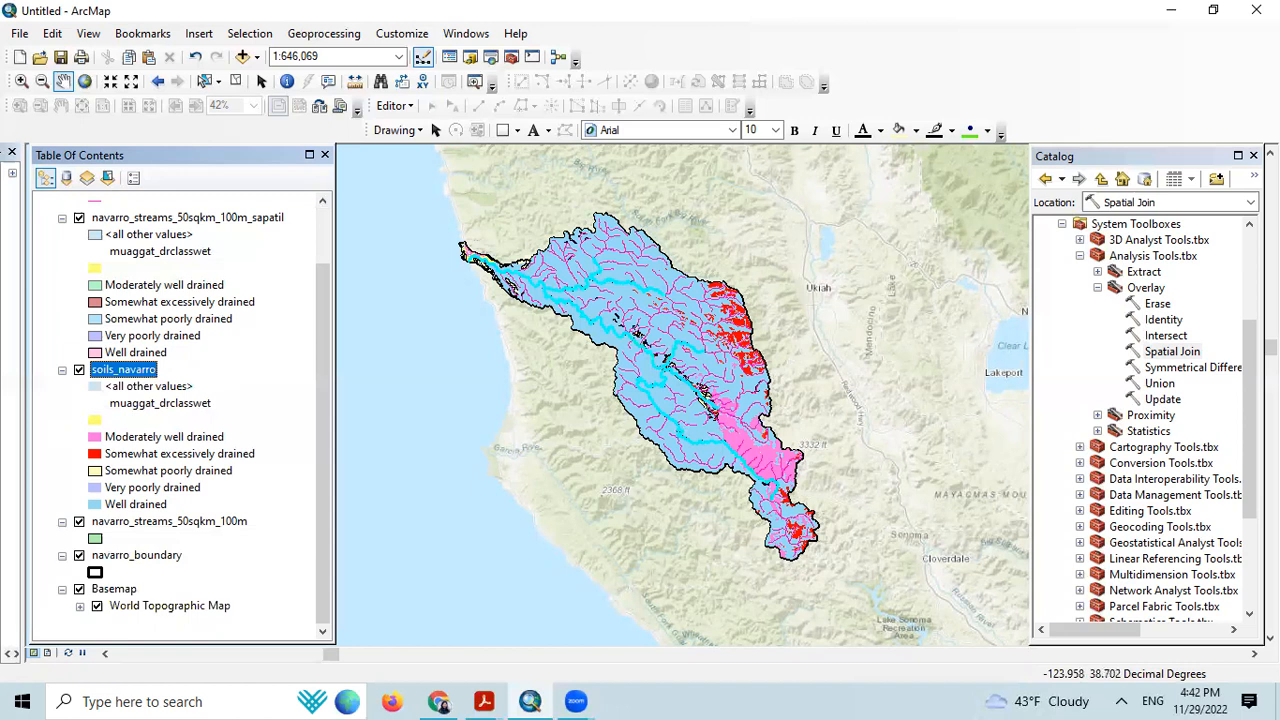
Step: Check what navarro_streams_50sqkm and navarro_streams each show on the map by hiding and redisplaying them
scroll(137, 327, "up", 1)
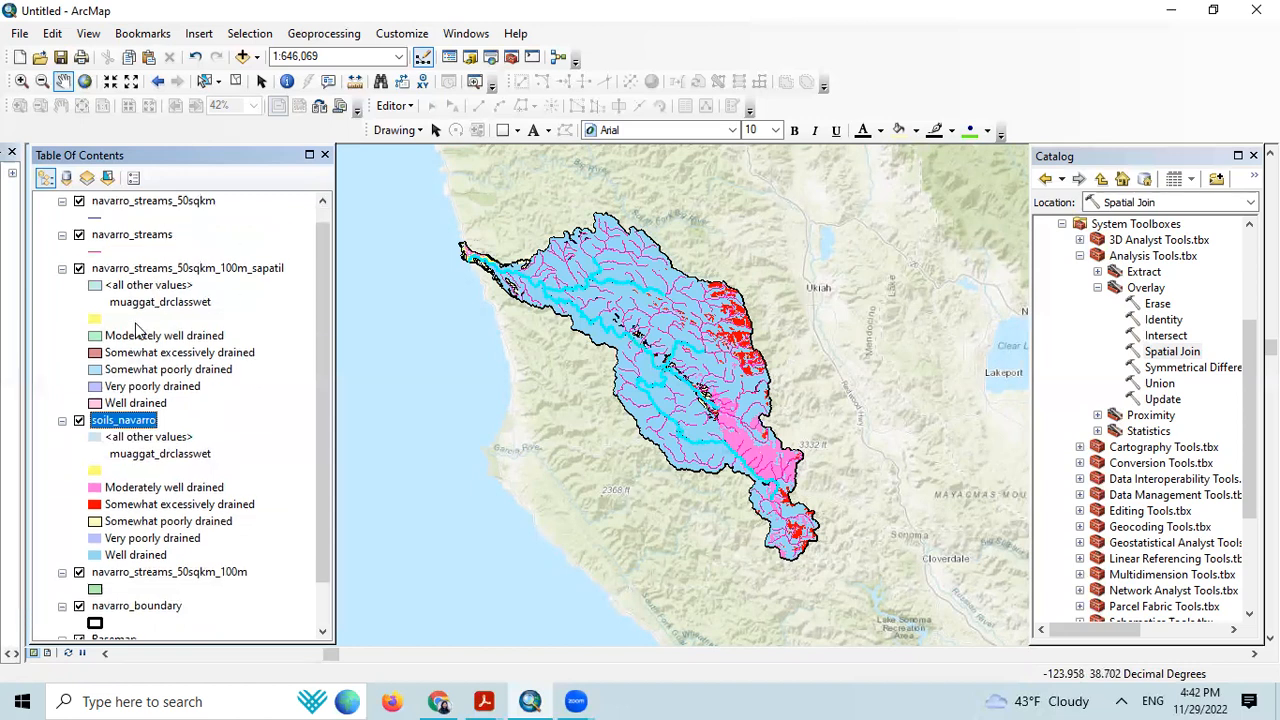
scroll(137, 330, "up", 1)
left_click(76, 217)
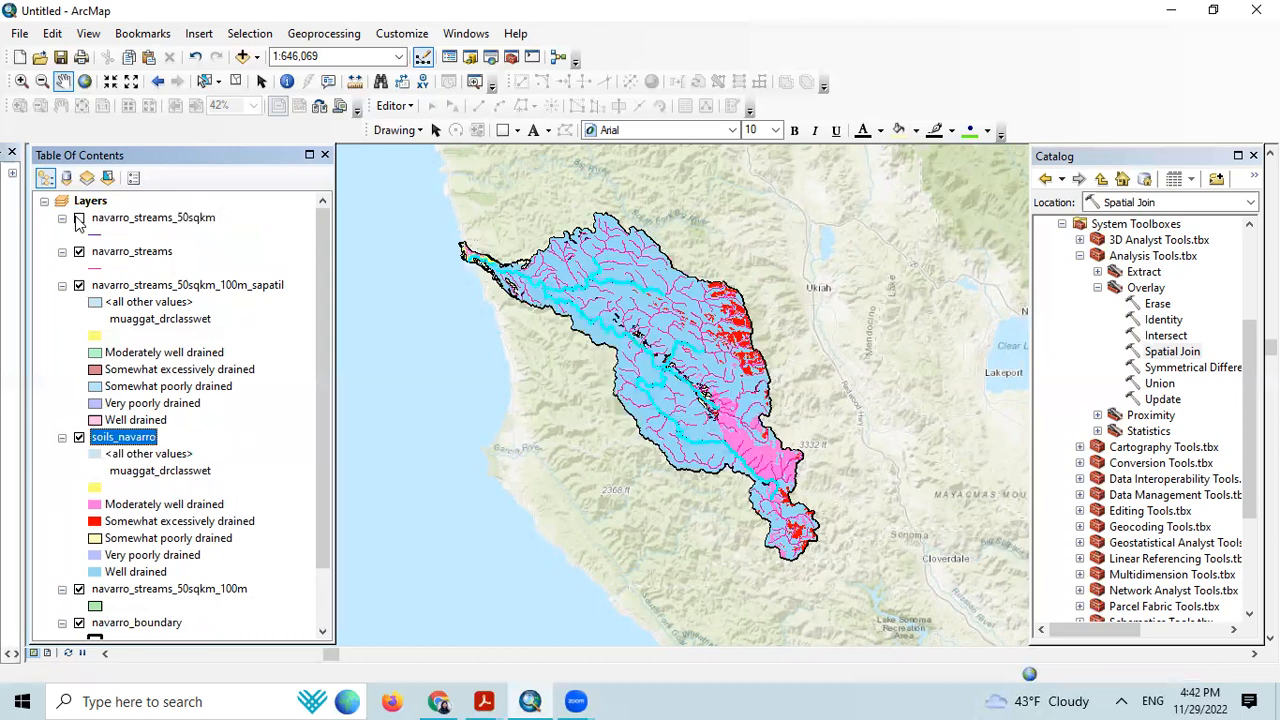
left_click(78, 219)
left_click(79, 254)
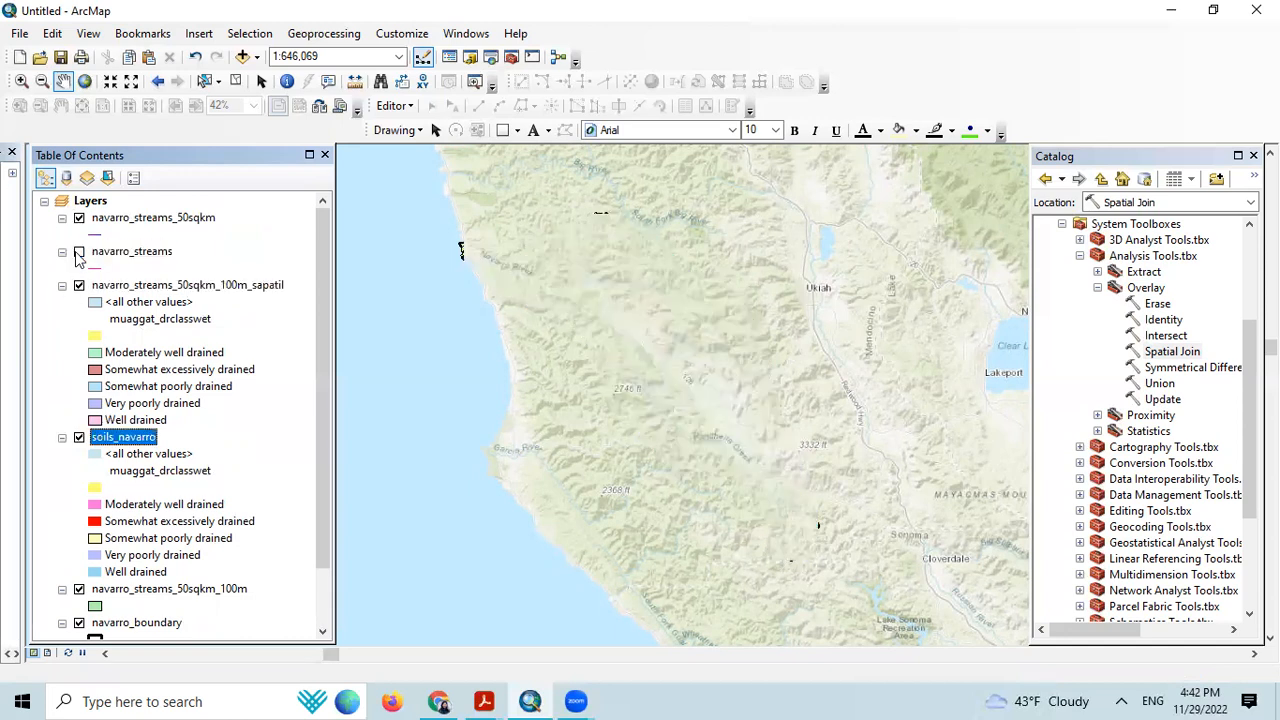
left_click(79, 253)
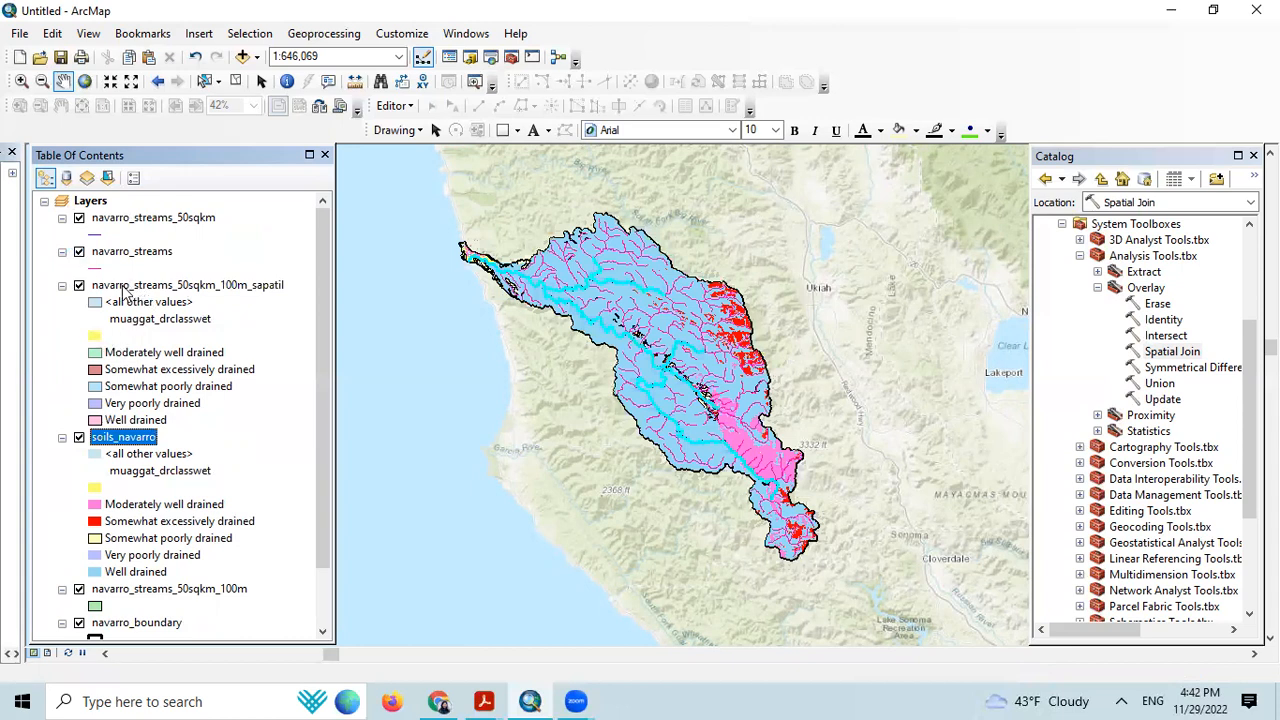
Step: Reorder the layers so that navarro_streams_50sqkm_100m_sapatil and soils_navarro both draw above navarro_streams
left_click(124, 288)
mouse_move(120, 245)
left_mouse_down()
mouse_move(115, 230)
mouse_move(104, 238)
left_mouse_up()
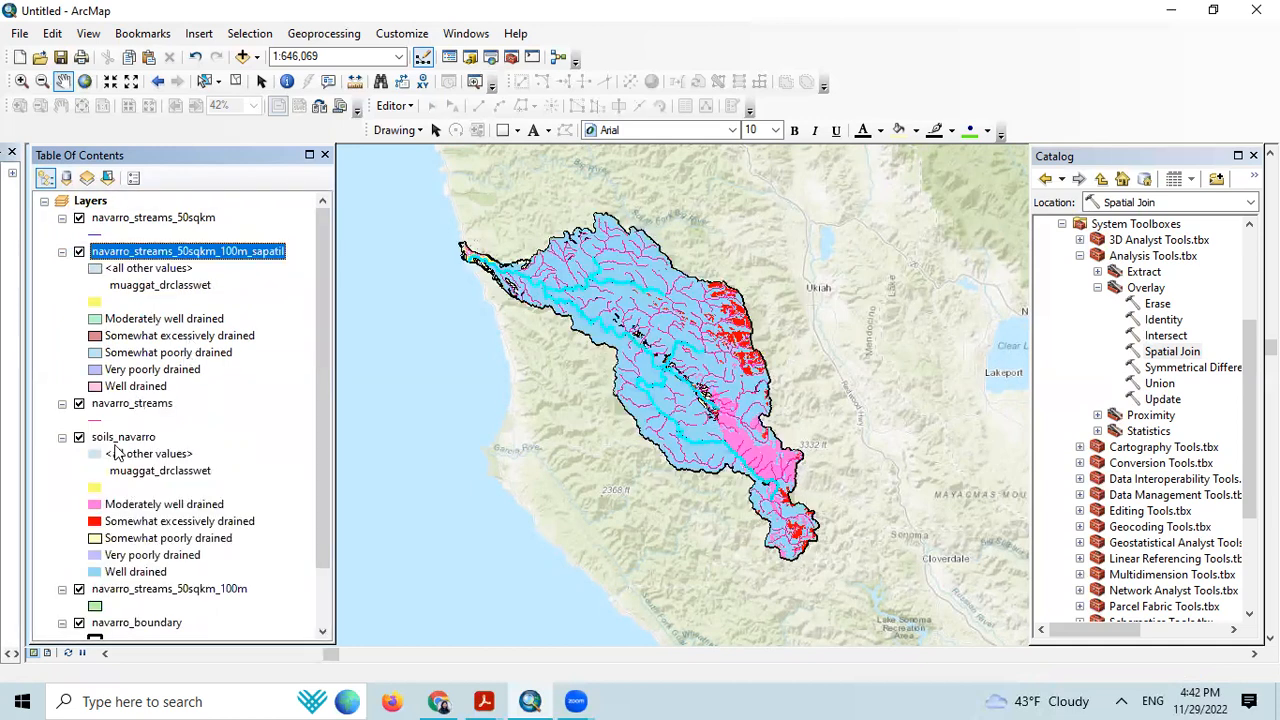
left_click_drag(130, 440, 126, 401)
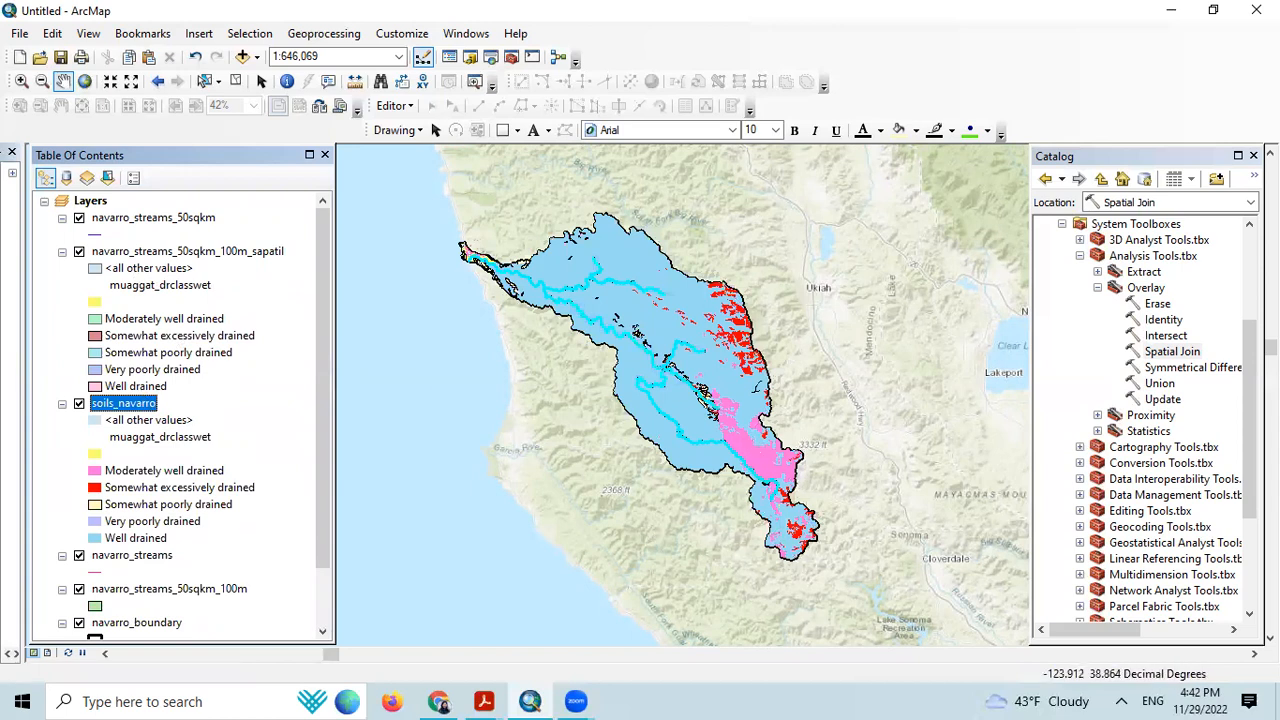
Step: Change the symbol for <all other values> in the soils_navarro layer to the ESRI Green fill
left_click(96, 425)
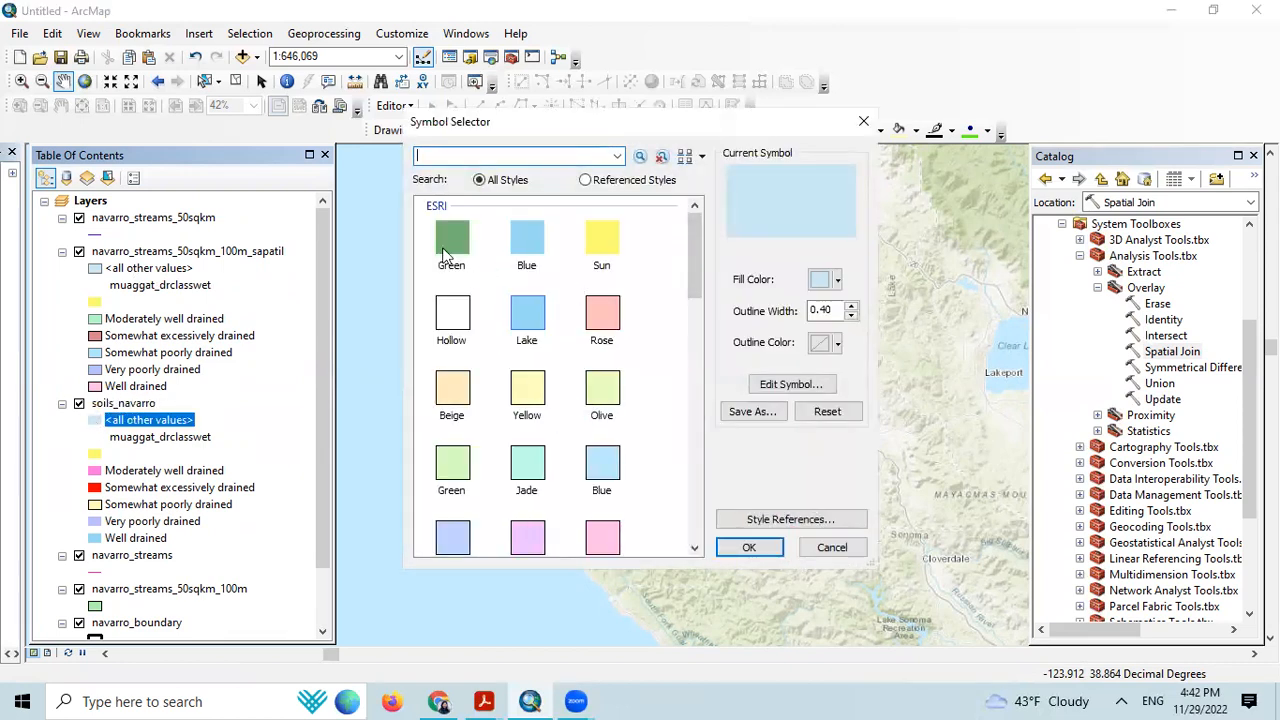
left_click(445, 255)
left_click(749, 547)
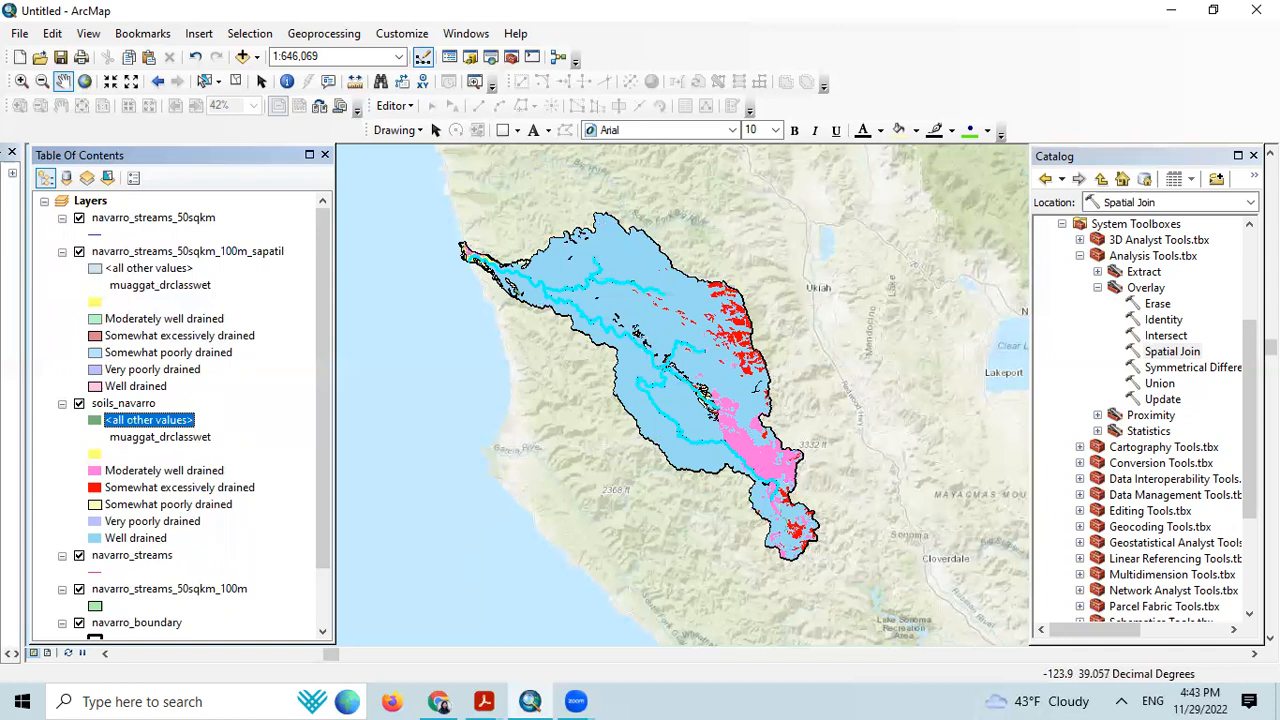
Step: Compare the map with and without navarro_streams_50sqkm and navarro_streams_50sqkm_100m by switching each layer's visibility off and back on
left_click(79, 217)
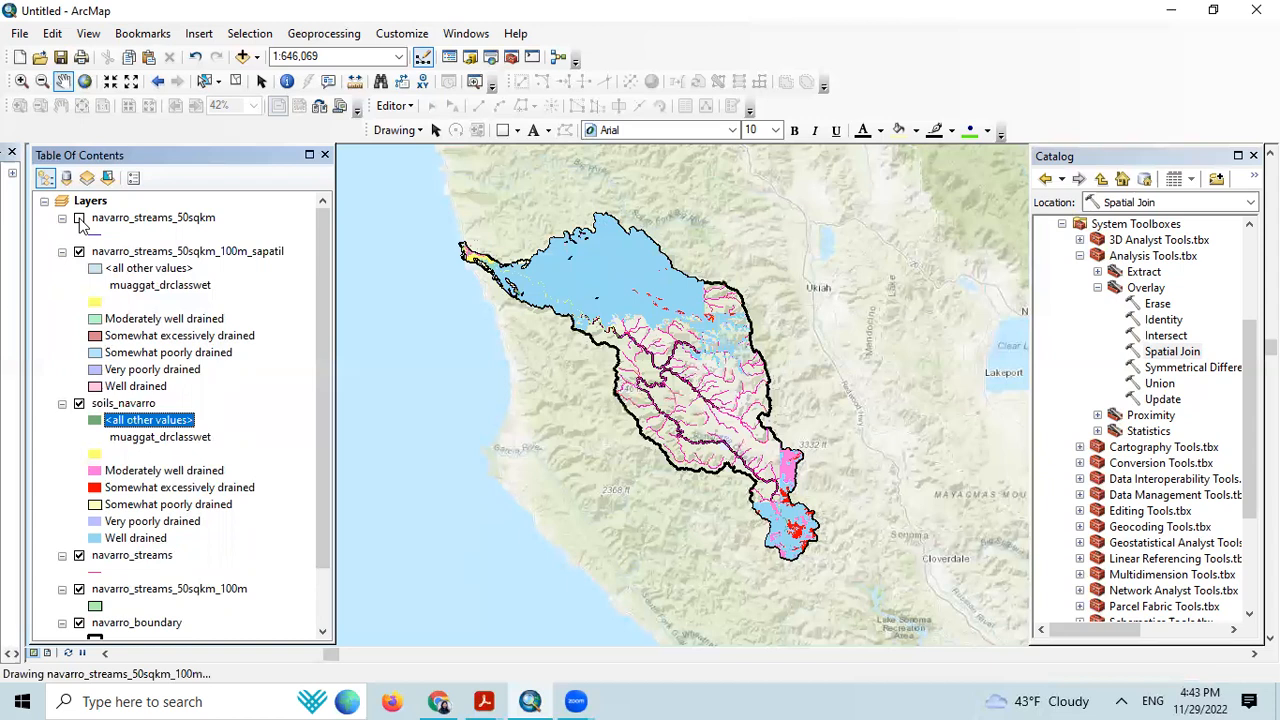
left_click(80, 220)
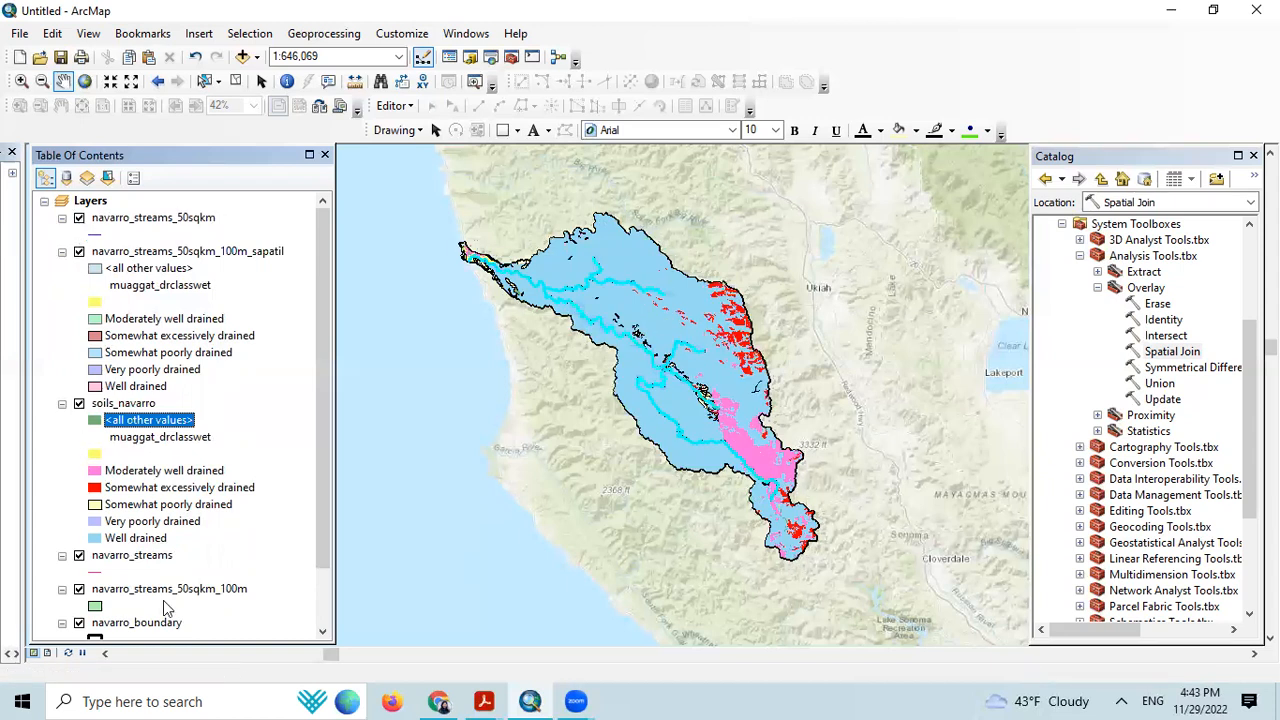
scroll(158, 600, "down", 1)
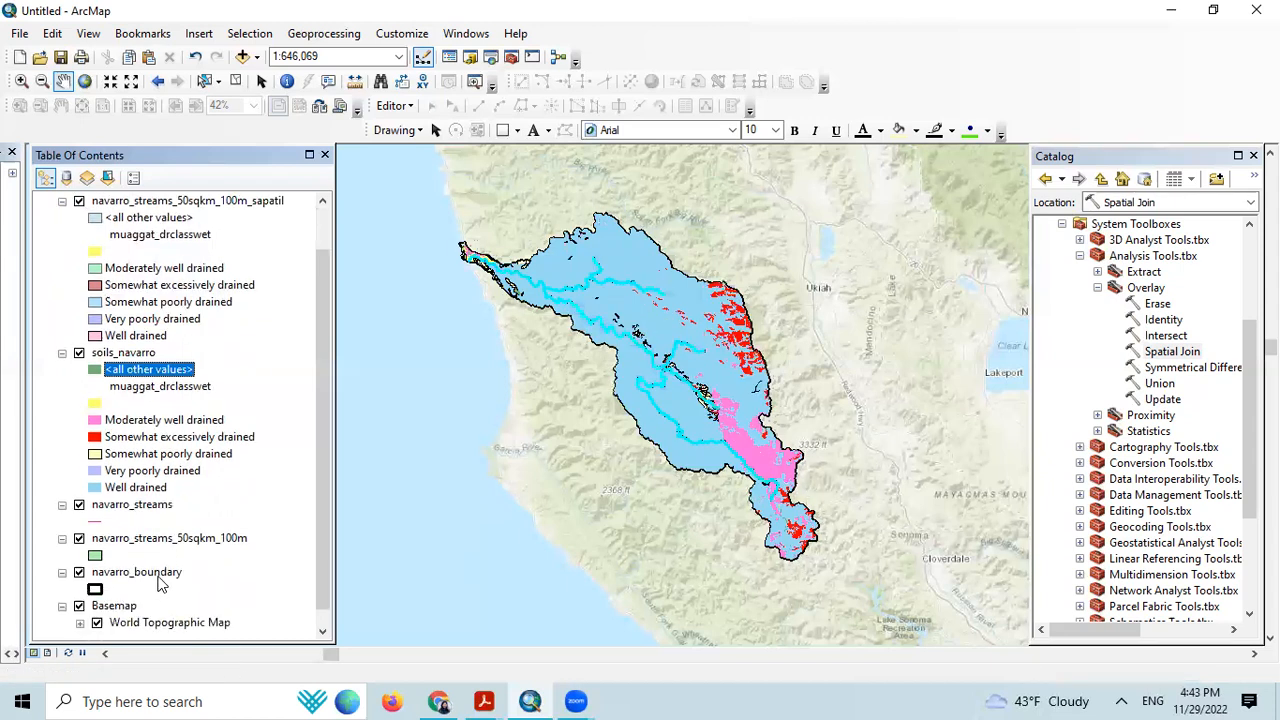
left_click(78, 538)
left_click(79, 538)
scroll(194, 531, "down", 1)
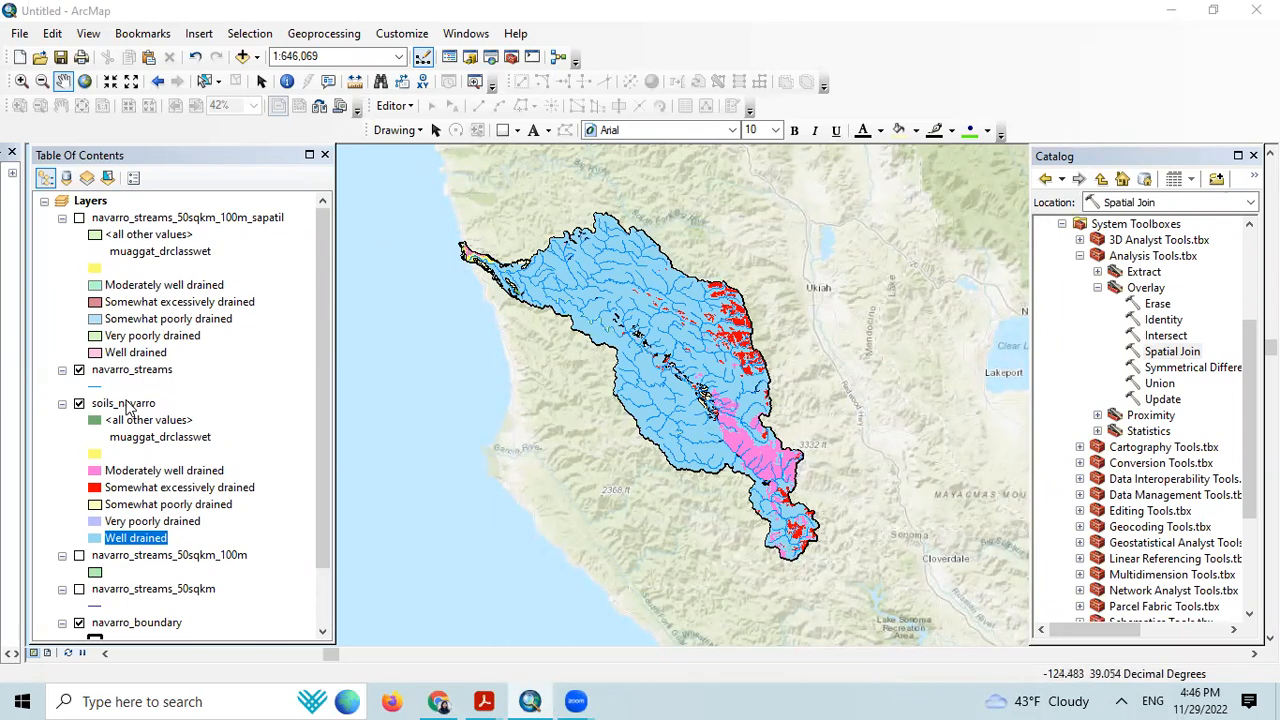
Step: Zoom the map to the soils_navarro layer and look through the layer list
left_click(127, 404)
right_click(127, 404)
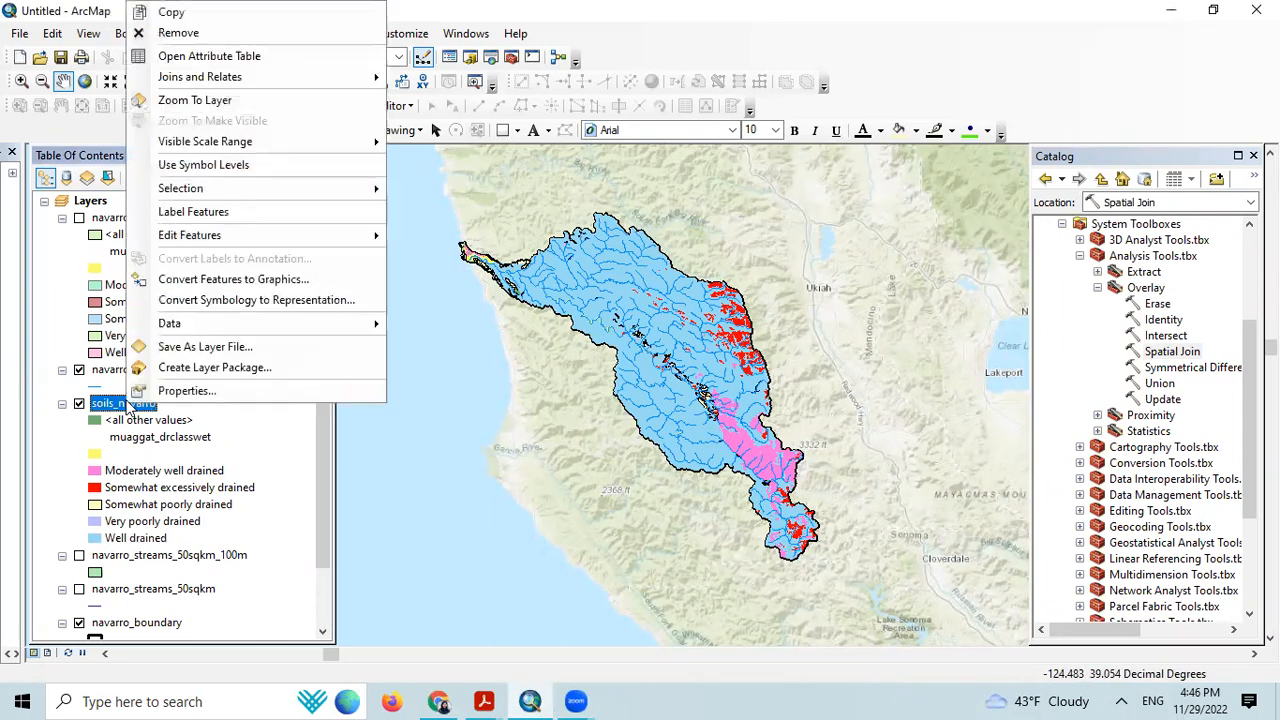
left_click(207, 102)
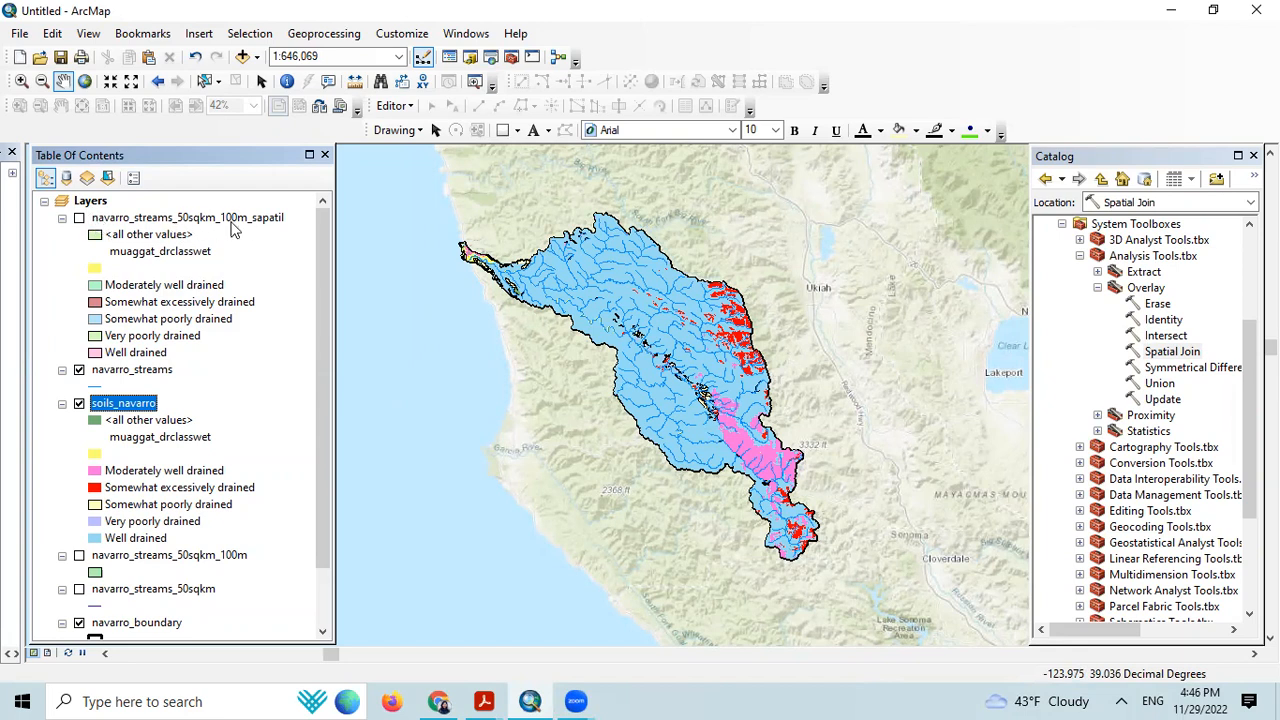
left_click_drag(324, 268, 326, 328)
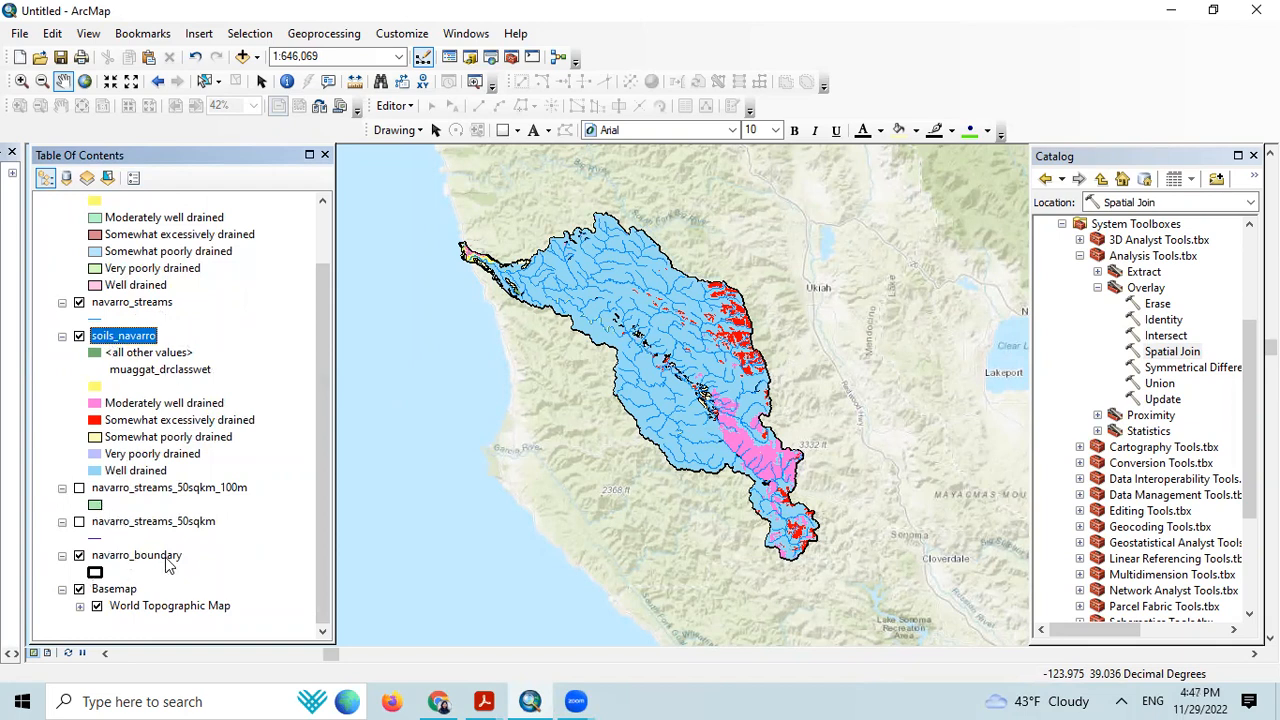
left_click_drag(322, 440, 330, 341)
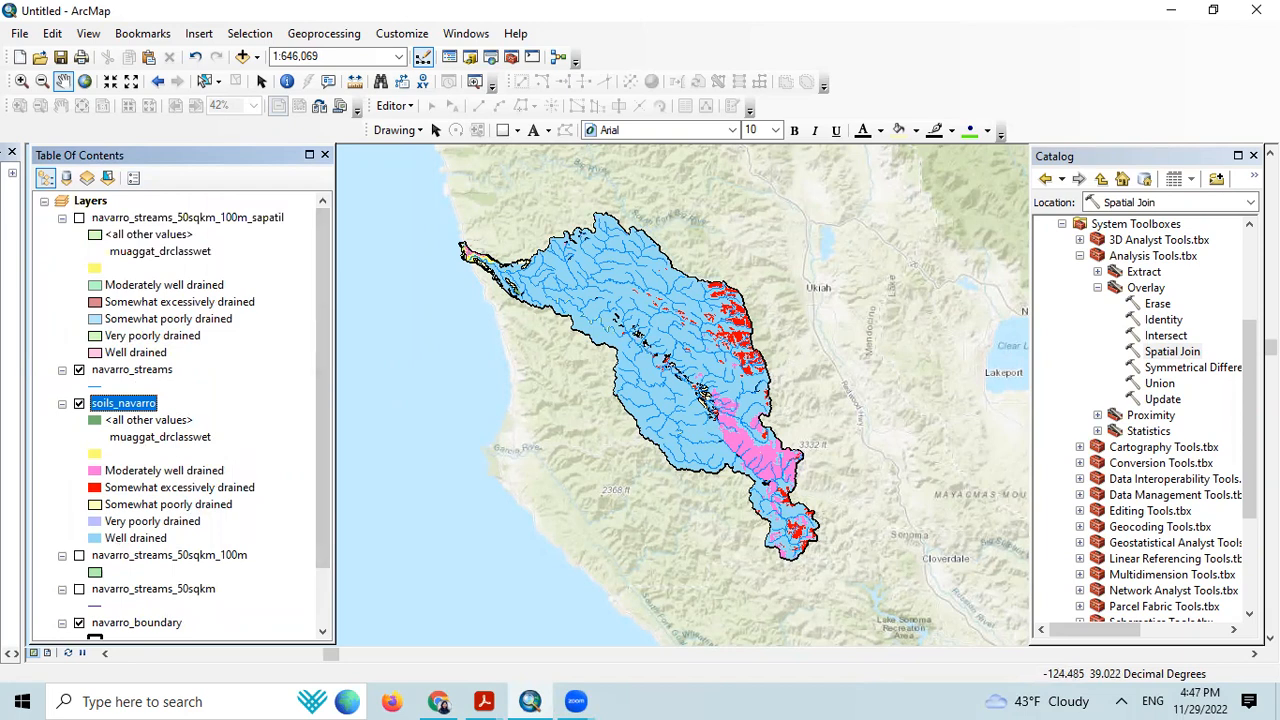
right_click(131, 410)
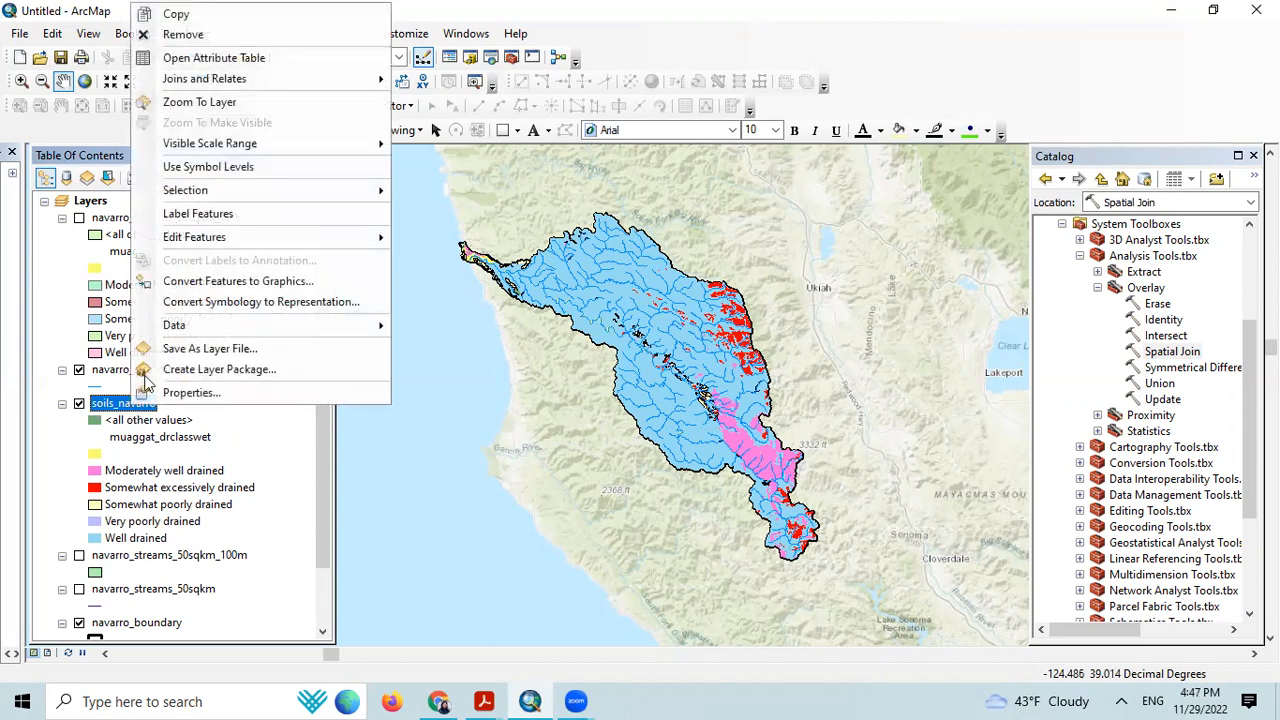
left_click(218, 104)
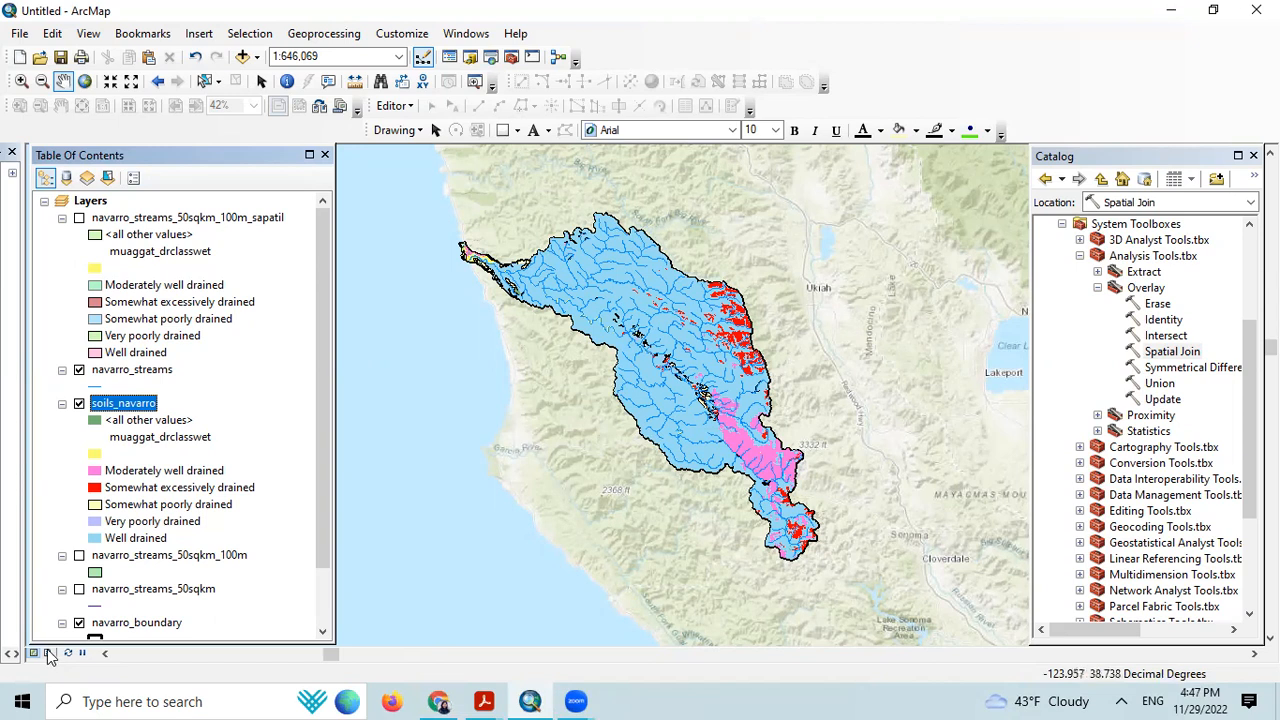
Step: Switch the map to Layout View and extend the data frame's top edge slightly upward
left_click(87, 34)
left_click(131, 72)
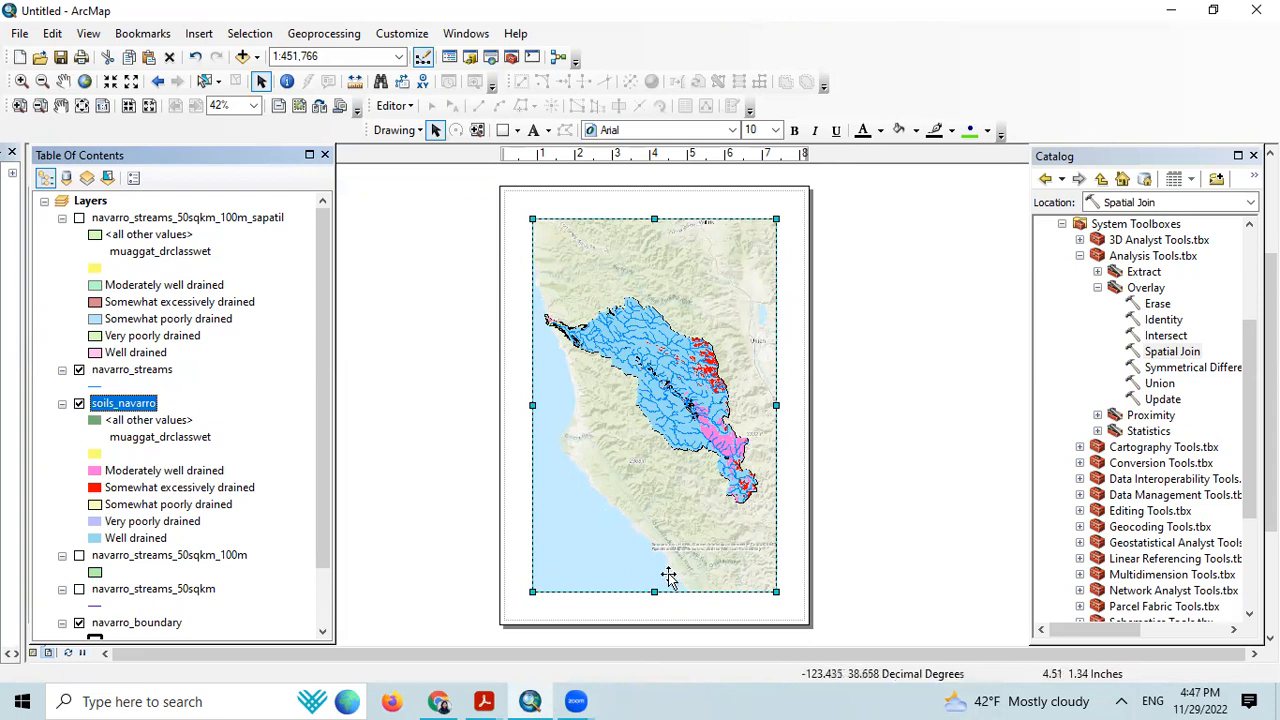
left_click_drag(656, 218, 657, 217)
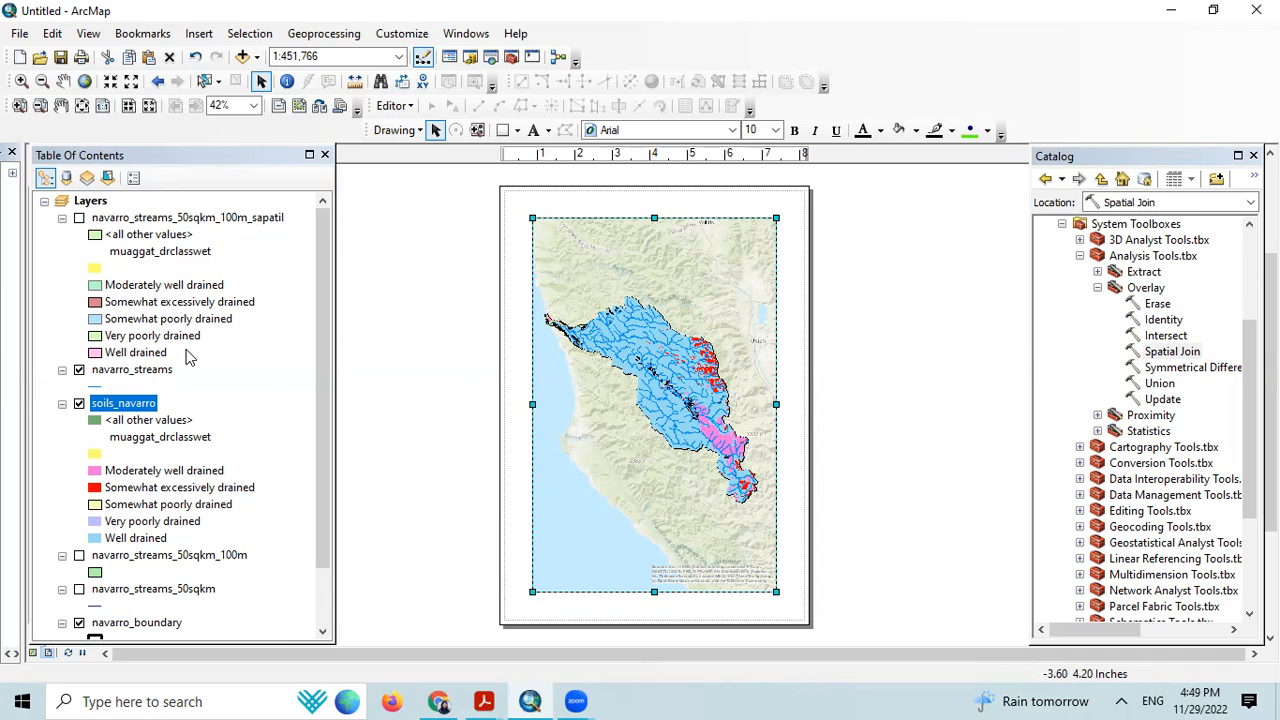
Step: Inspect the navarro_streams layer properties for the geographic coordinate system of its data source, and close them without changes
right_click(128, 372)
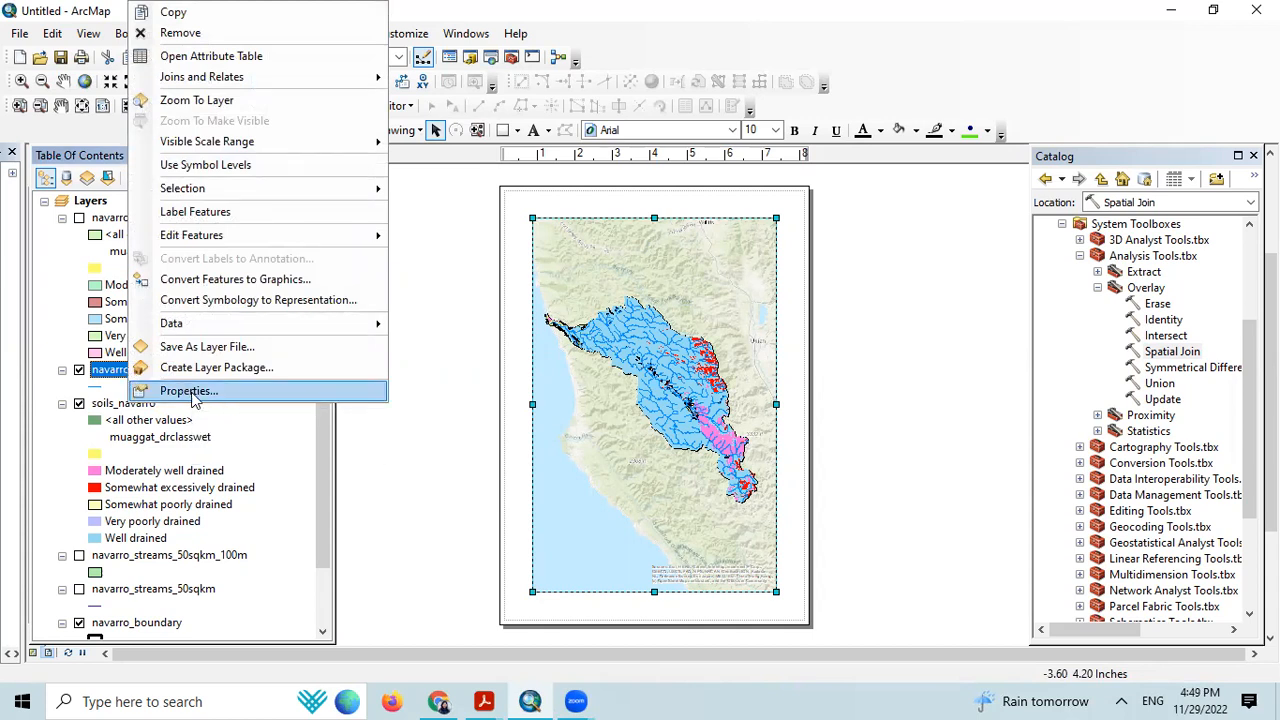
left_click(190, 391)
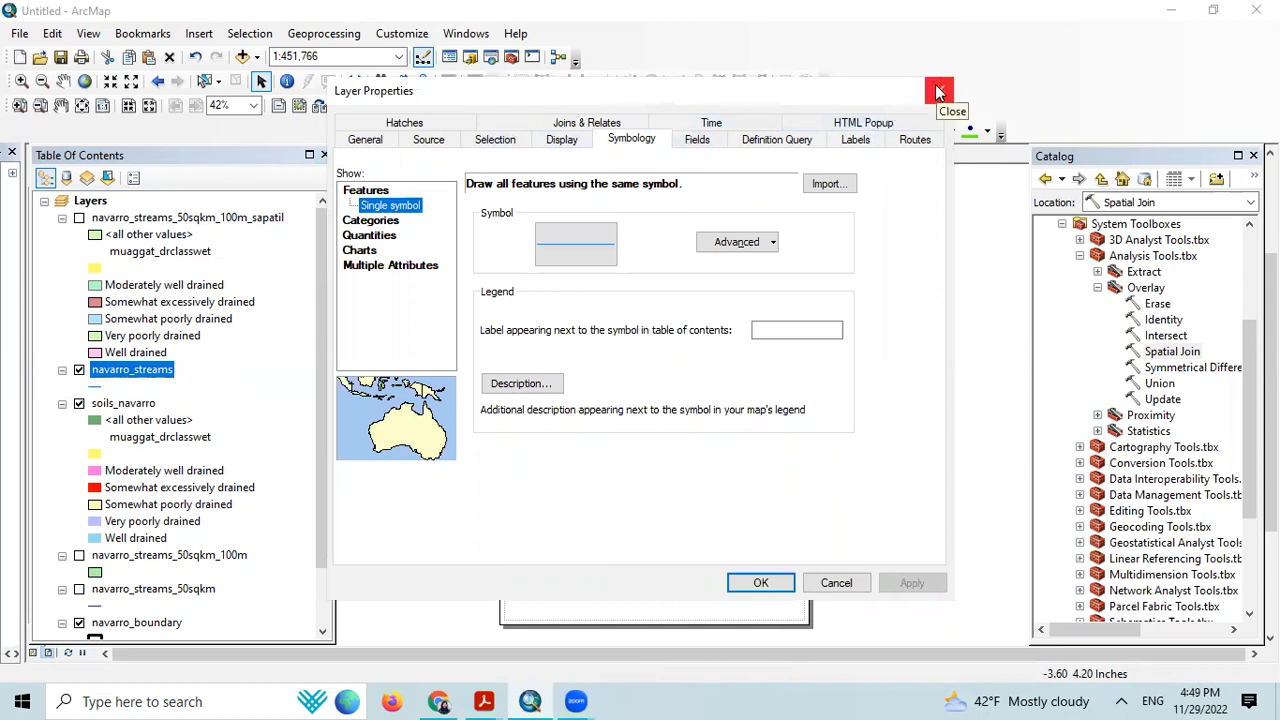
left_click(366, 141)
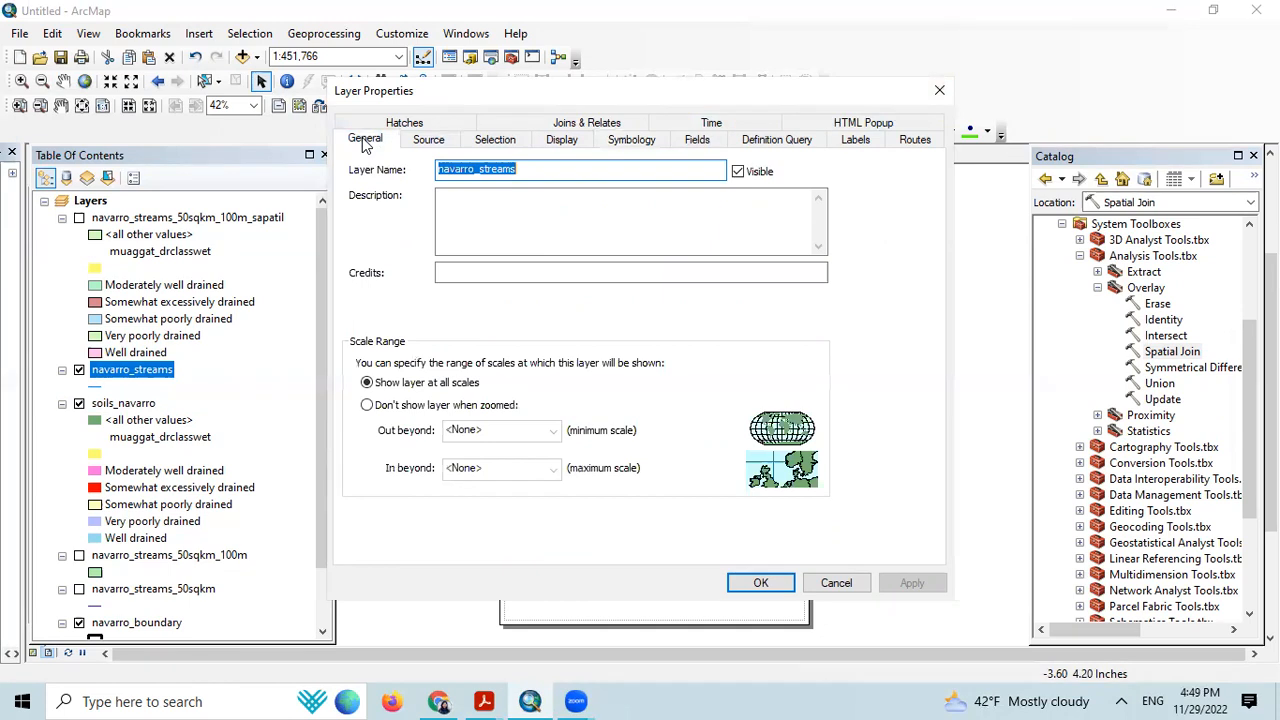
left_click(428, 141)
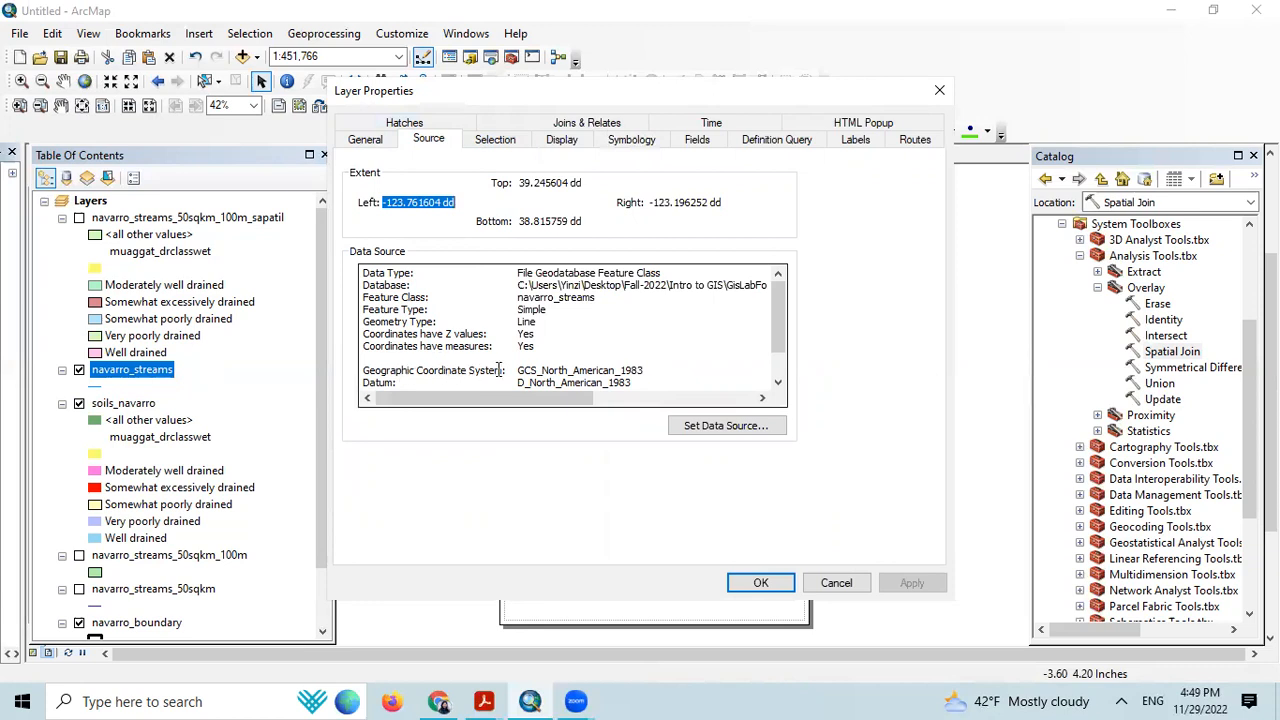
left_click(645, 368)
double_click(520, 370)
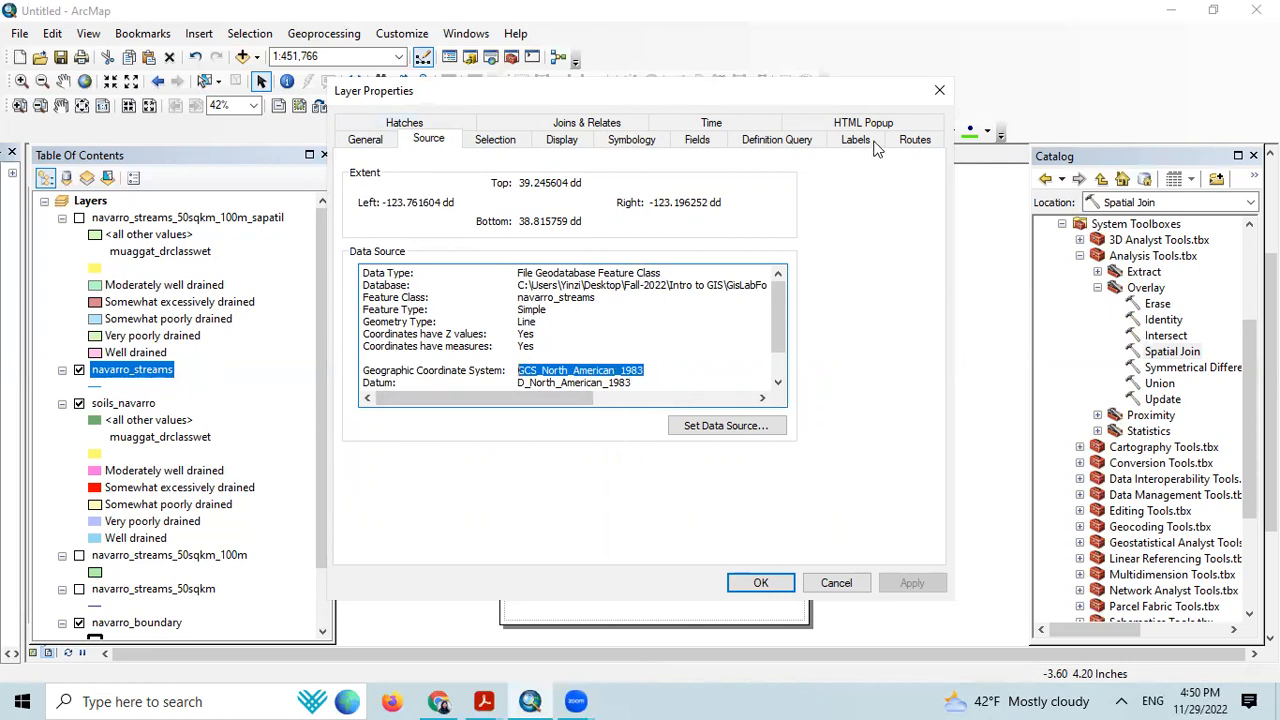
left_click(937, 92)
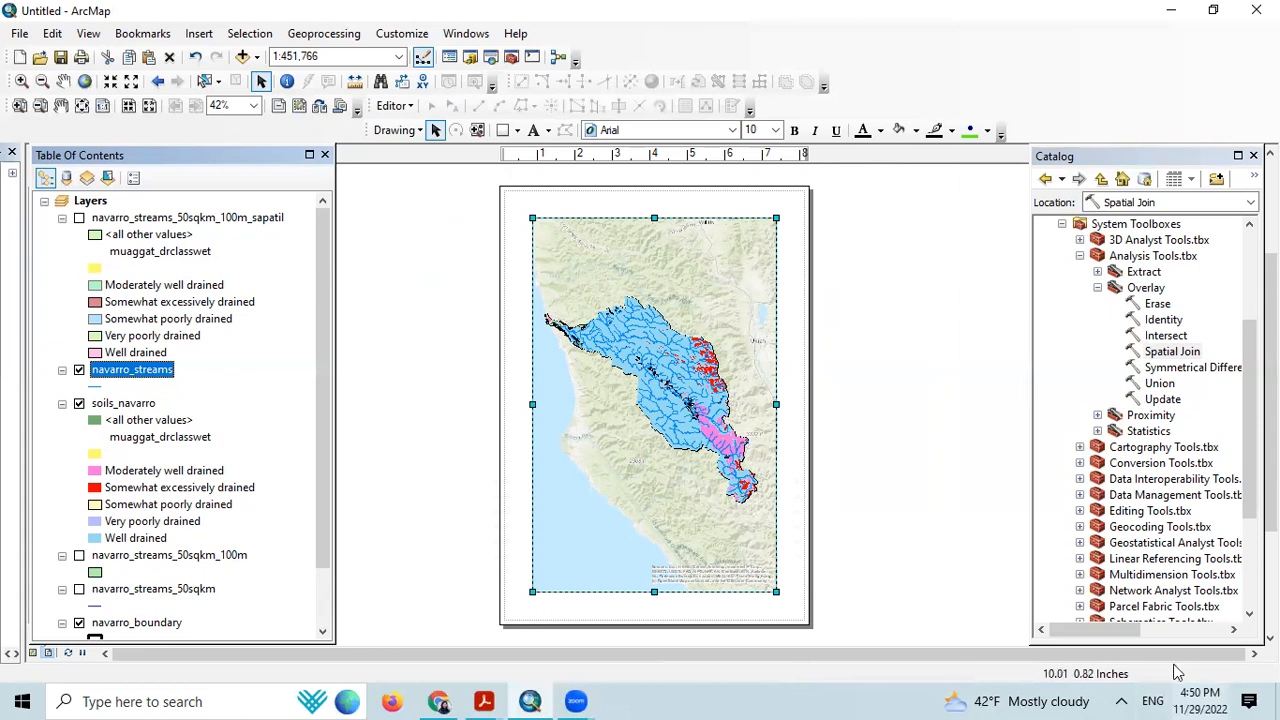
Step: Set the data frame's coordinate system to GCS_North_American_1983 from the layers' coordinate systems, and accept it despite the differing data sources
right_click(88, 202)
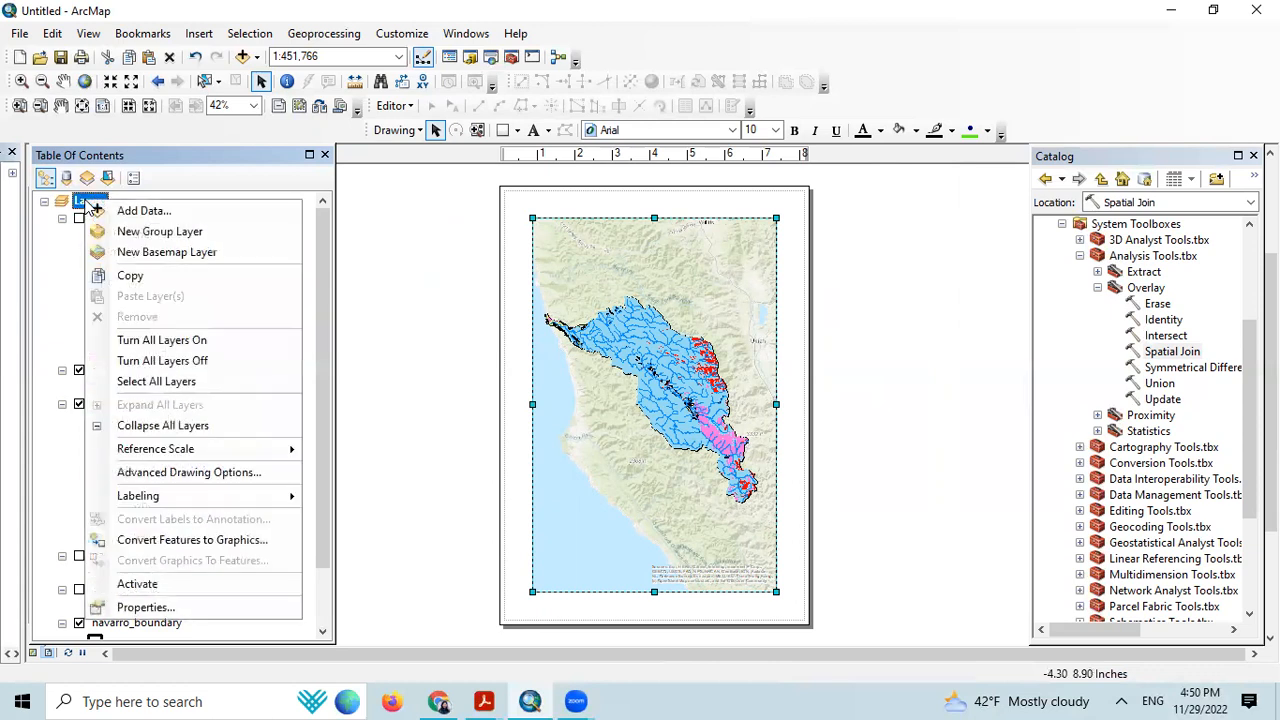
left_click(171, 606)
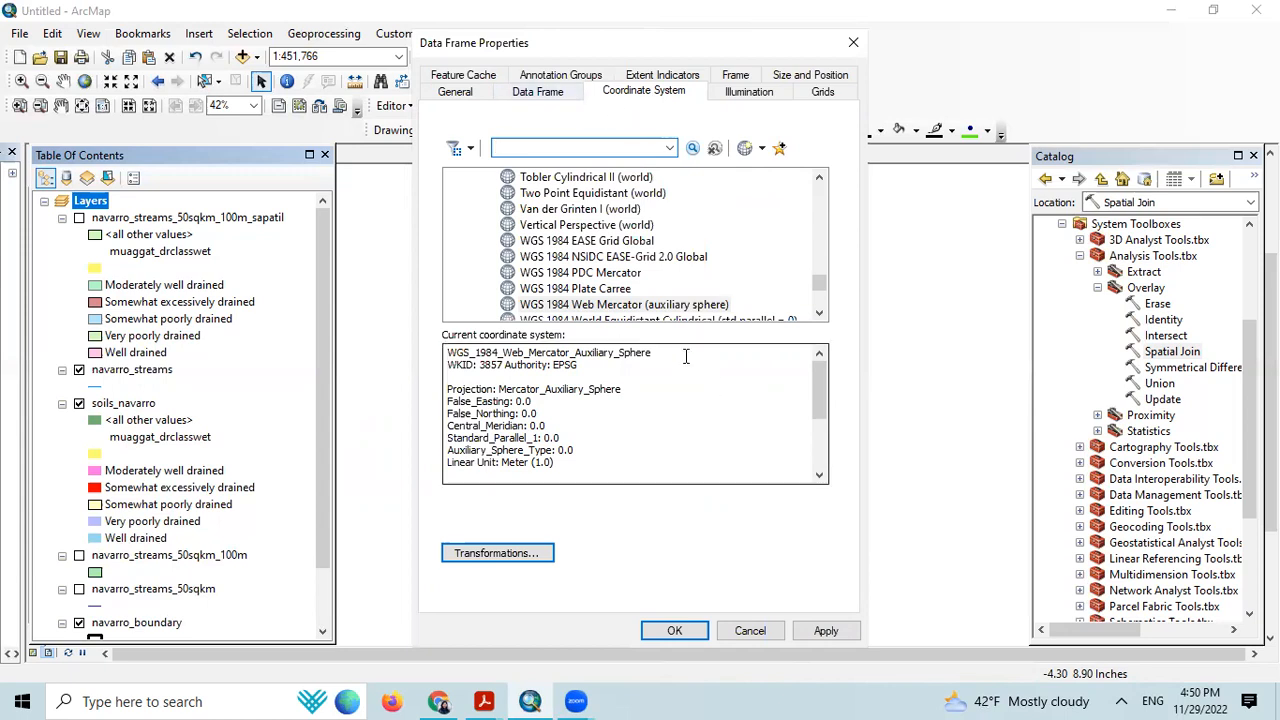
scroll(686, 272, "up", 5)
scroll(686, 272, "up", 10)
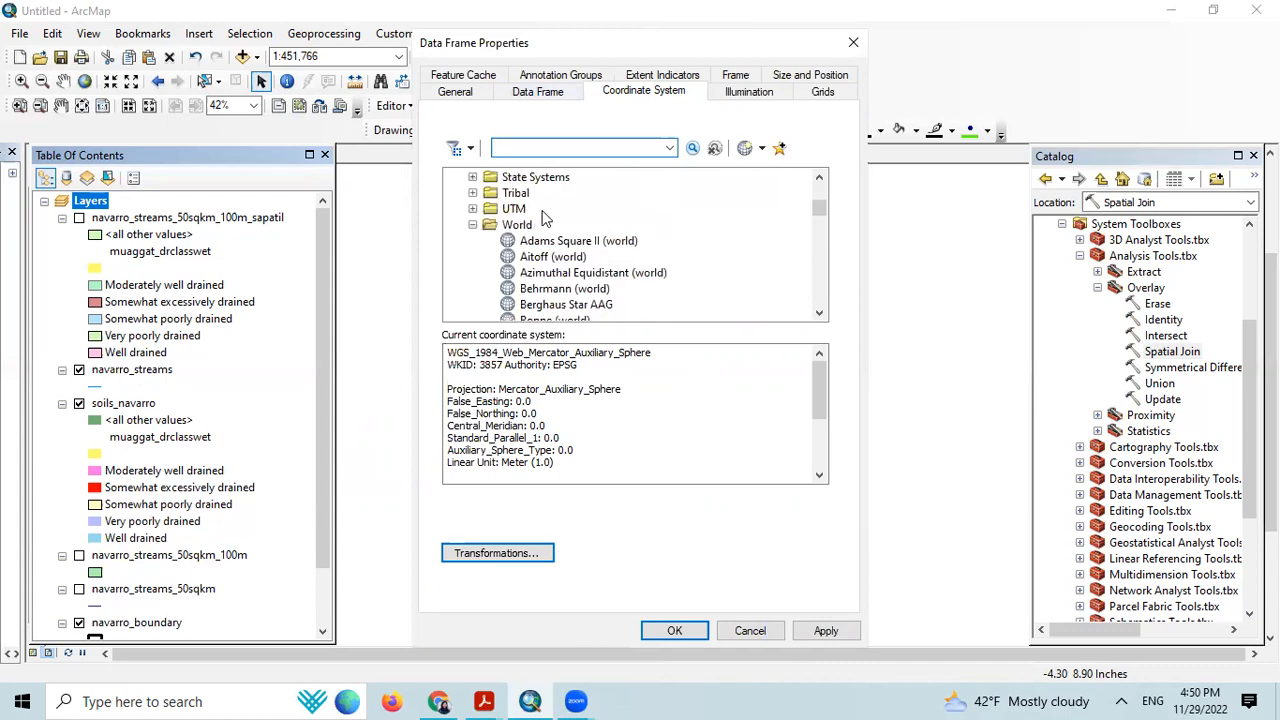
left_click(473, 226)
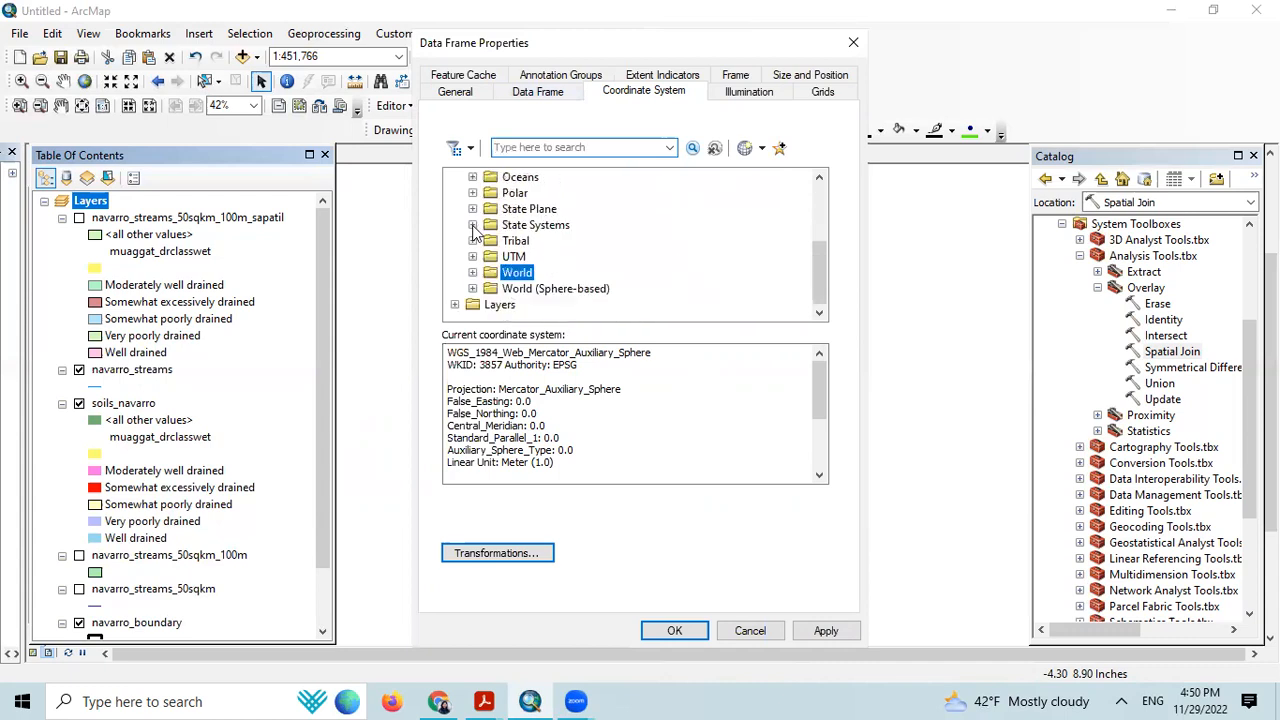
left_click(455, 305)
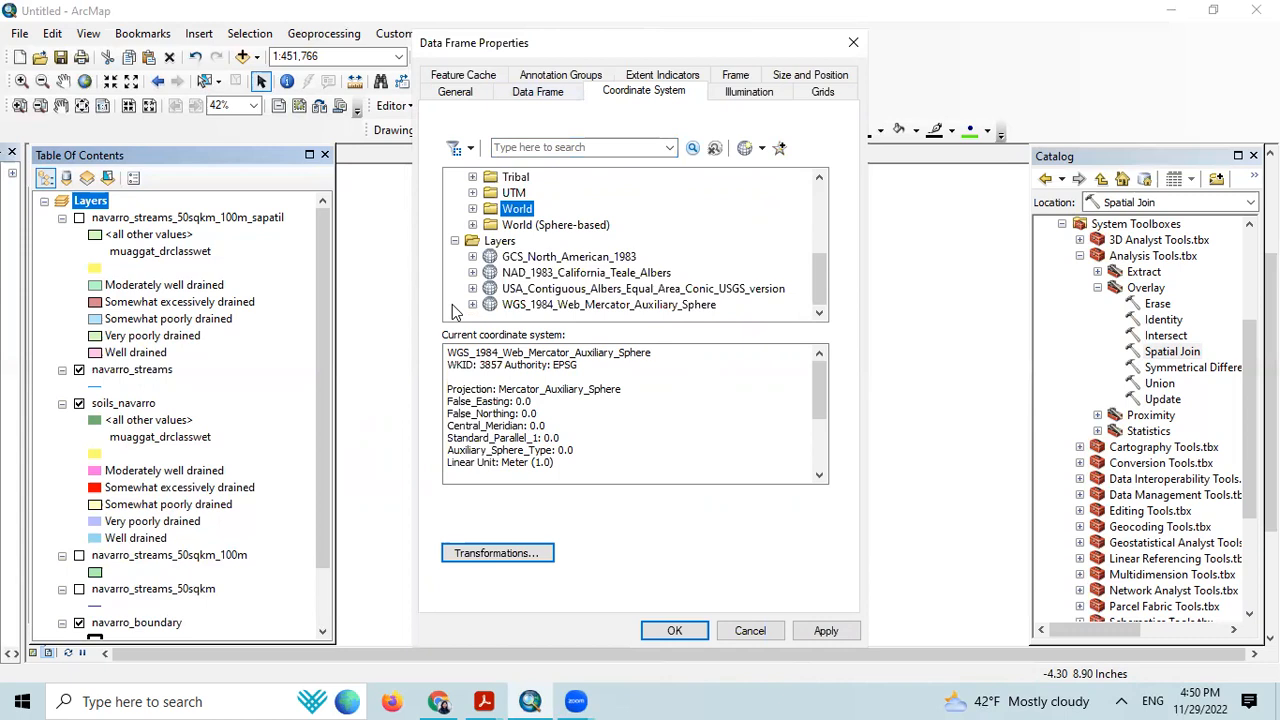
left_click(541, 258)
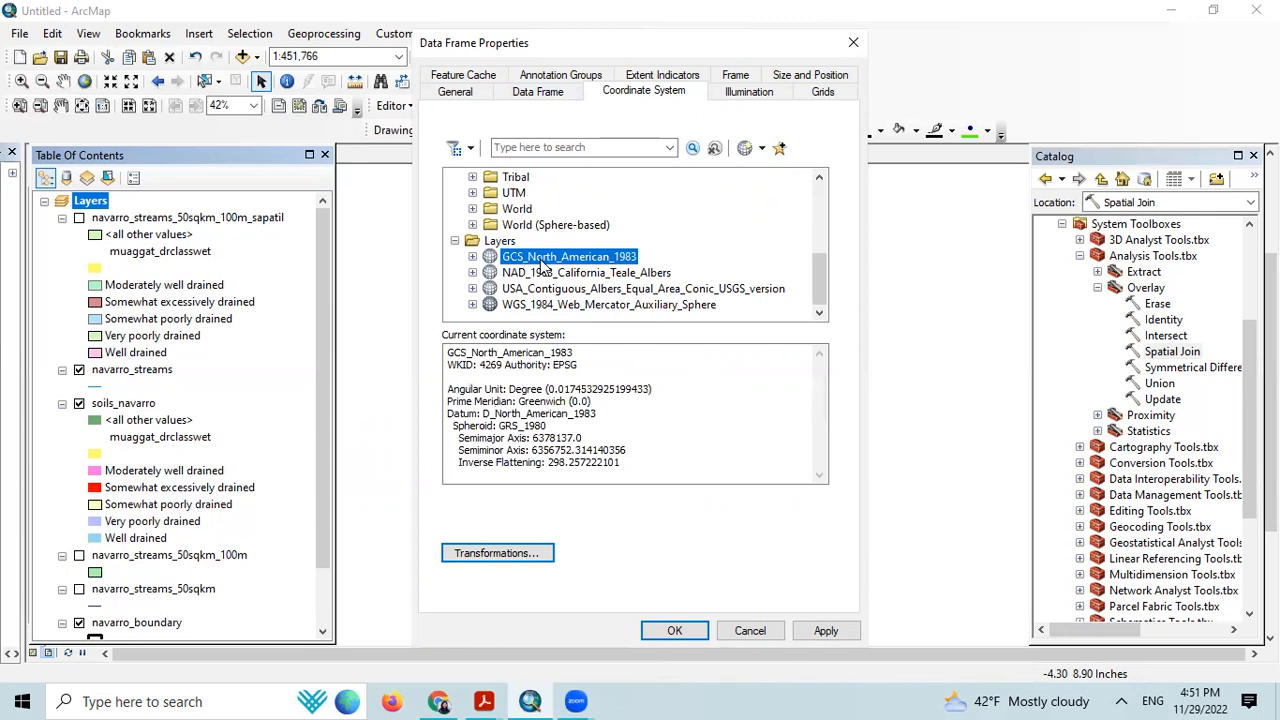
left_click(675, 630)
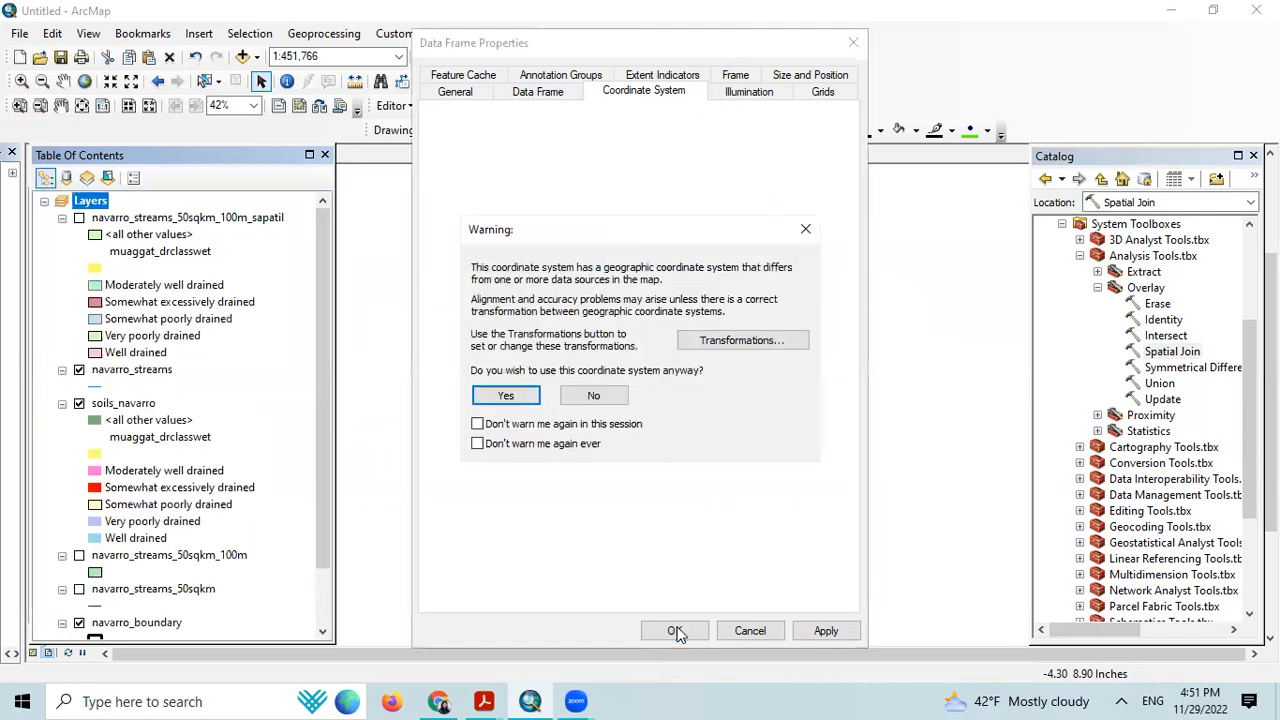
left_click(506, 396)
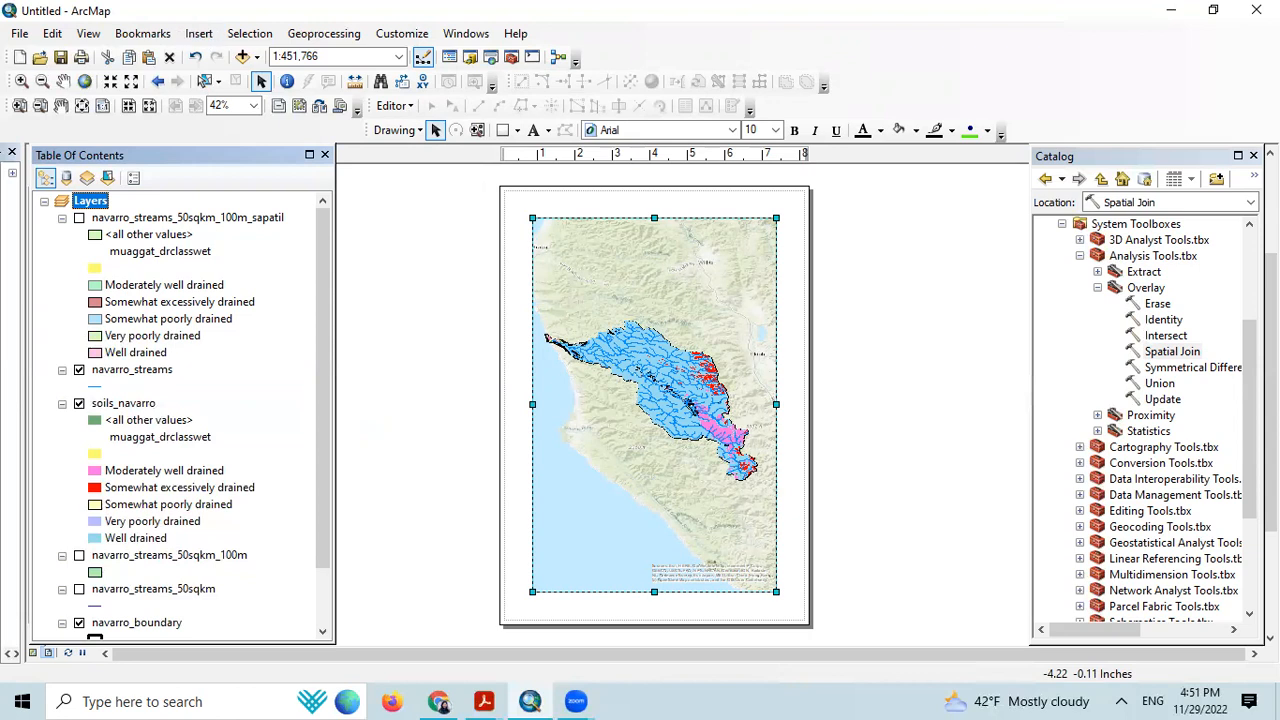
Step: Shrink the data frame slightly at its bottom, top and right edges and shift it on the page, leaving room for a title above
left_click_drag(655, 592, 654, 575)
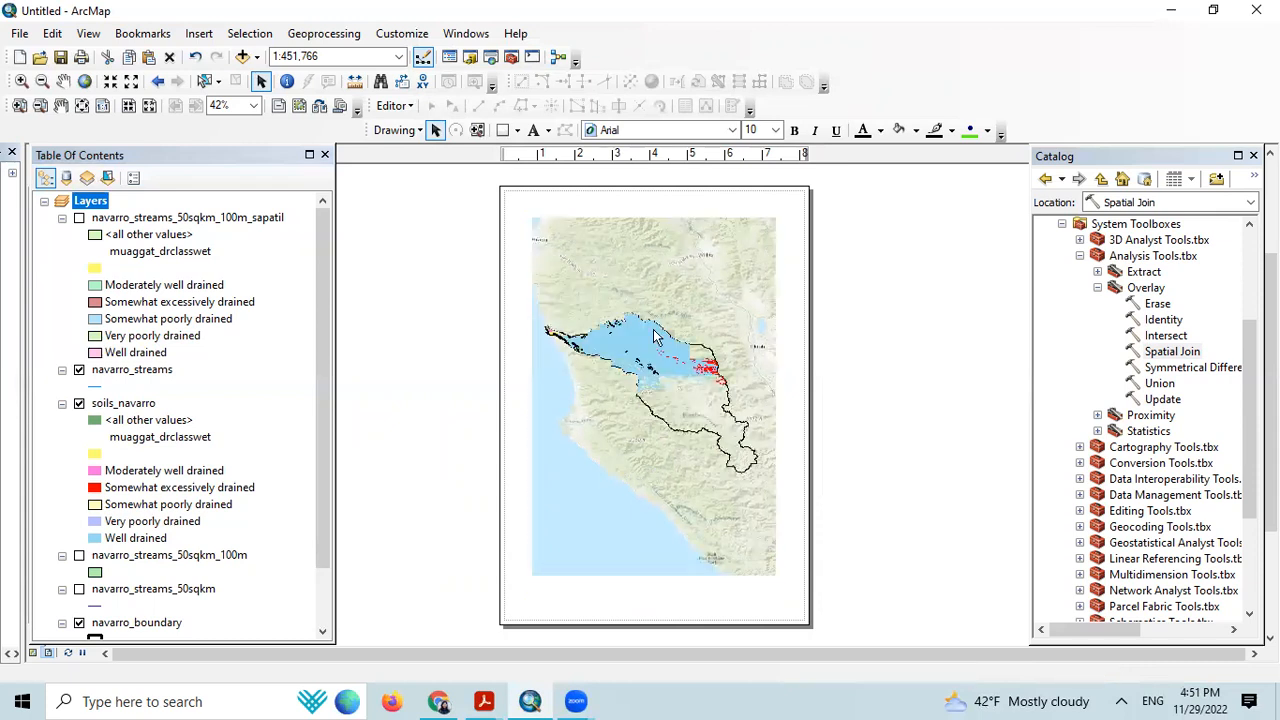
left_click_drag(653, 330, 656, 326)
left_click_drag(656, 213, 656, 224)
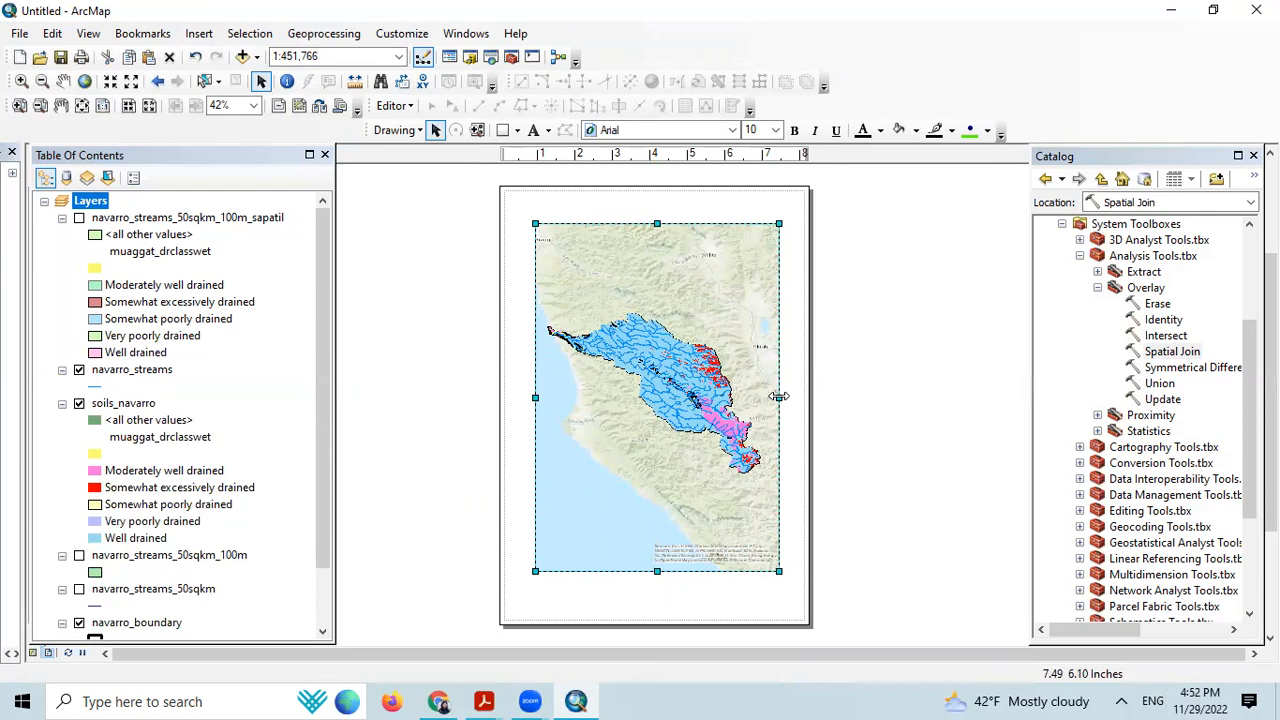
left_click_drag(778, 397, 773, 397)
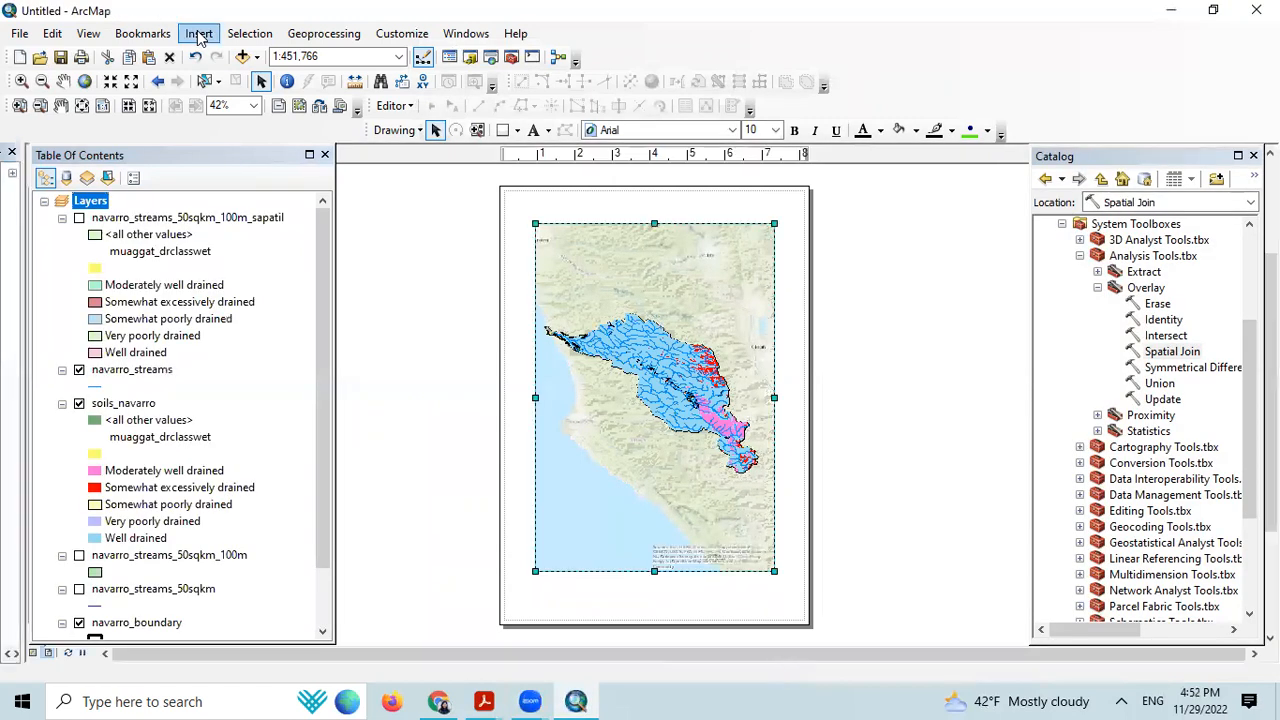
Step: Insert the title "Navarro River Water" on the layout and centre it above the data frame
left_click(198, 36)
left_click(222, 74)
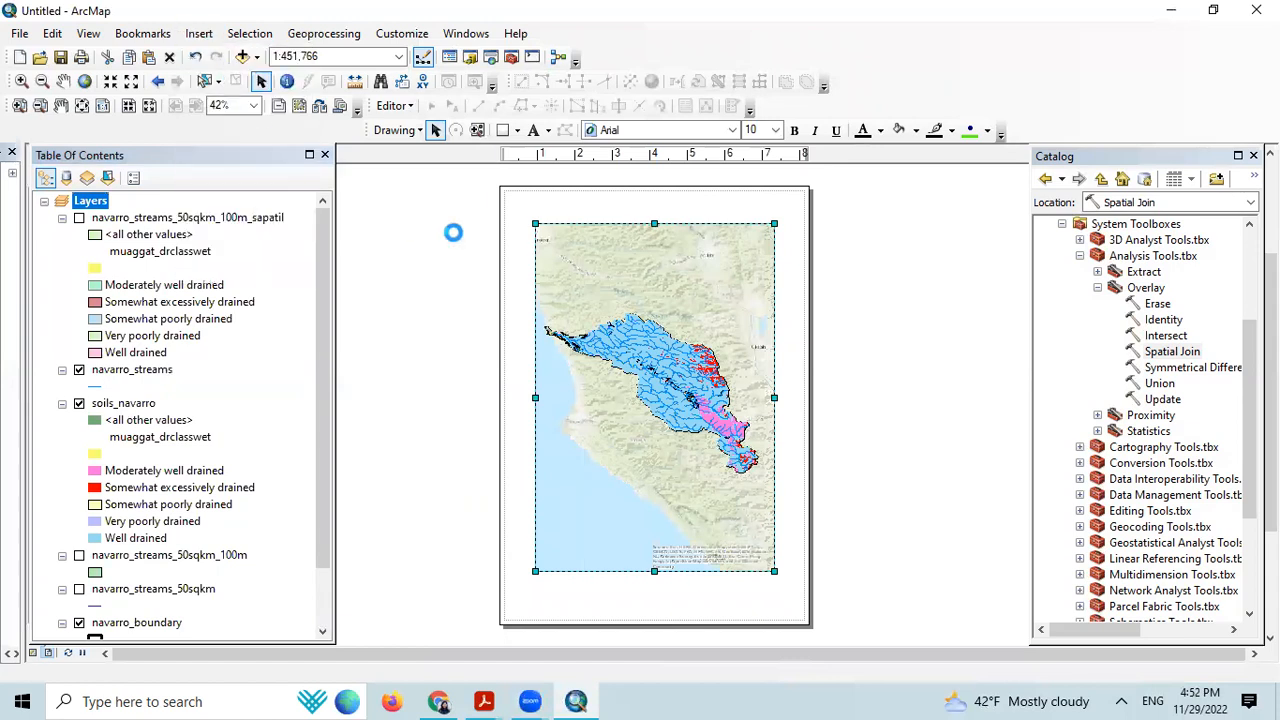
left_click_drag(624, 233, 621, 210)
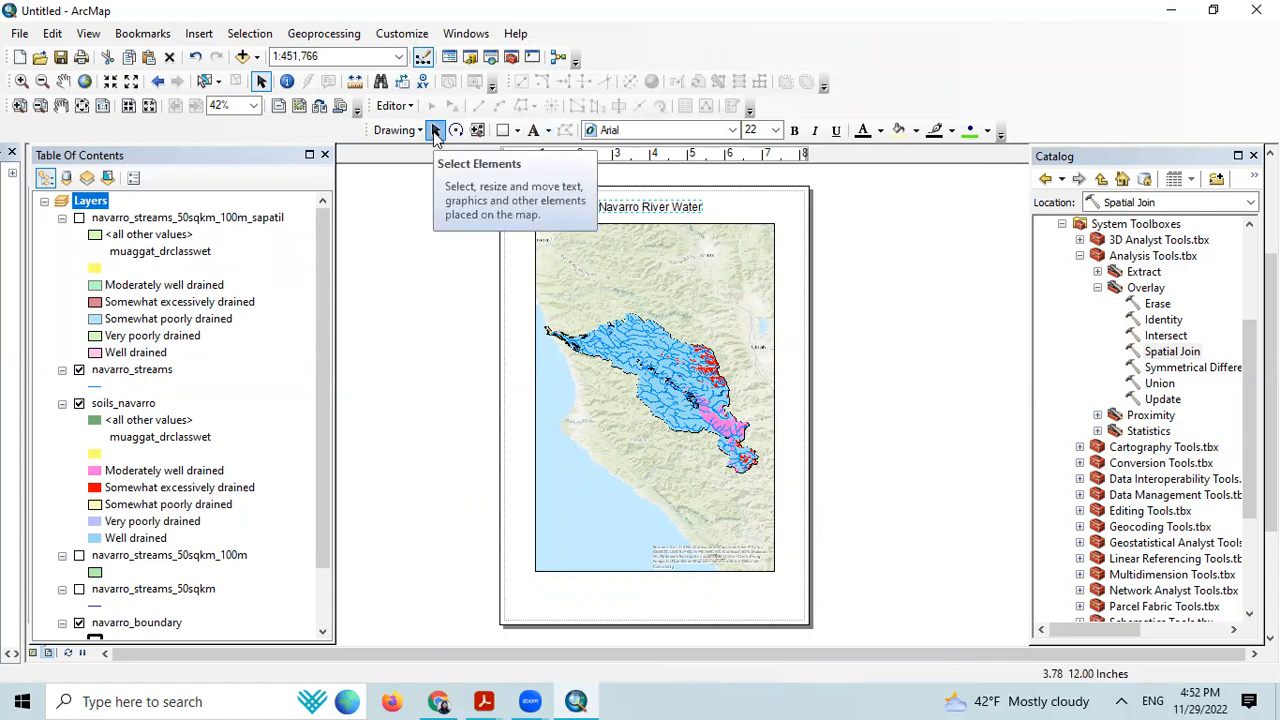
mouse_move(645, 212)
left_mouse_down()
mouse_move(573, 210)
mouse_move(641, 210)
left_mouse_up()
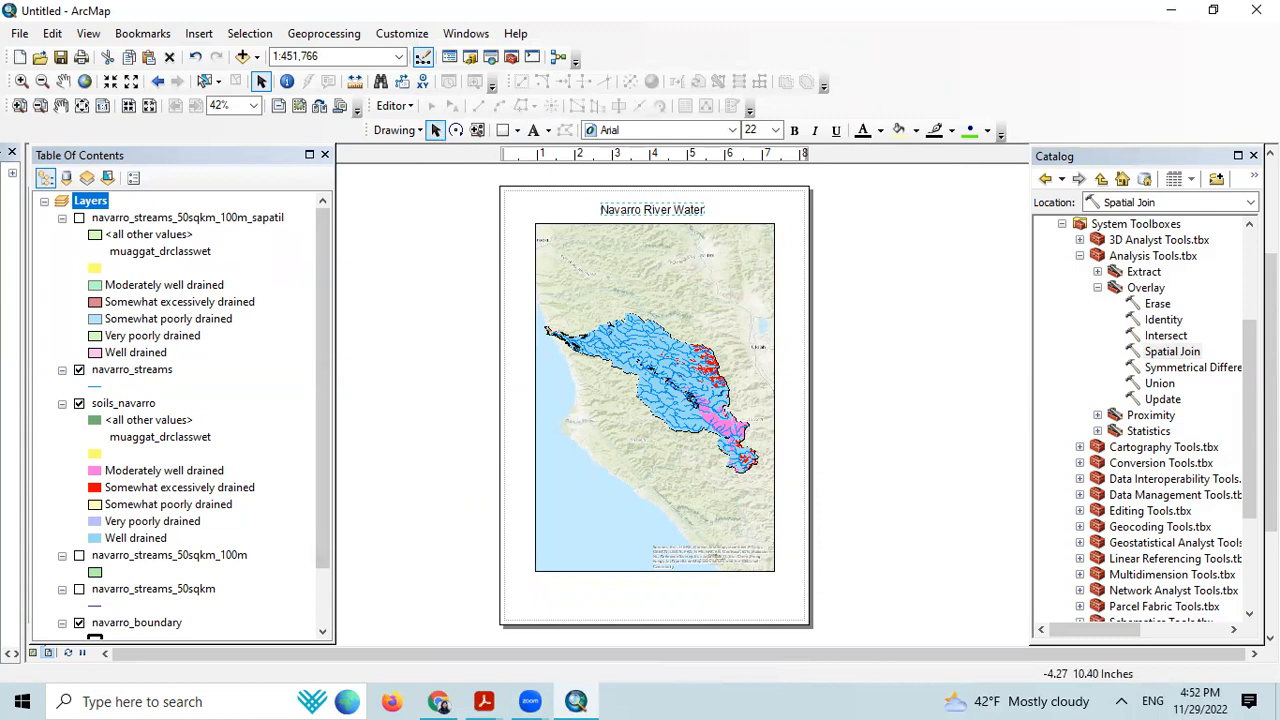
Step: Inspect the map title's text, size and position properties
double_click(678, 210)
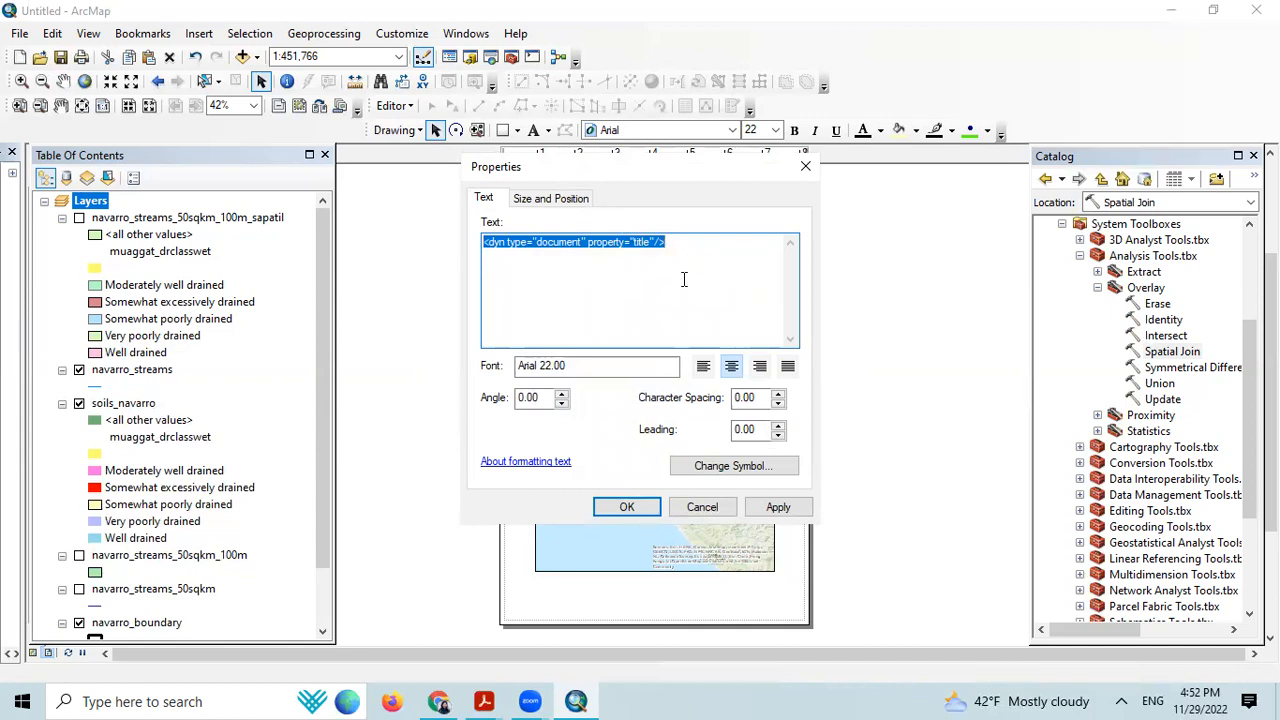
left_click(804, 168)
double_click(649, 211)
left_click(553, 197)
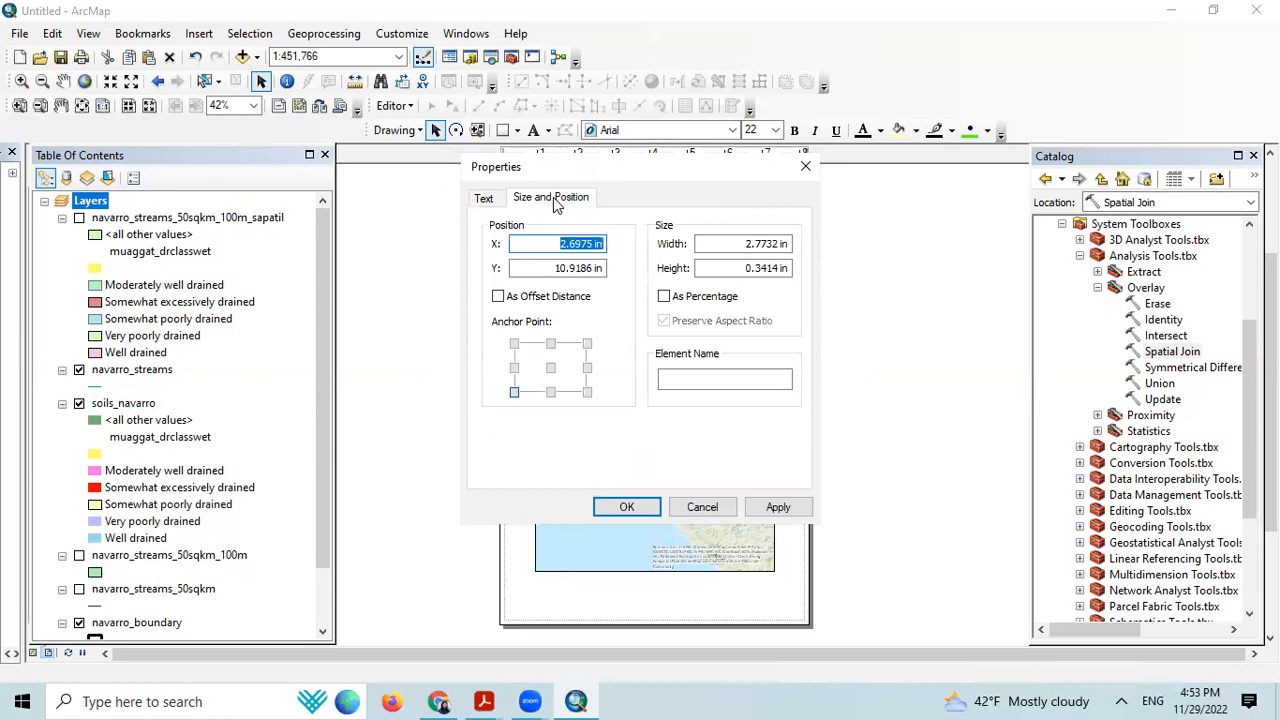
left_click(486, 199)
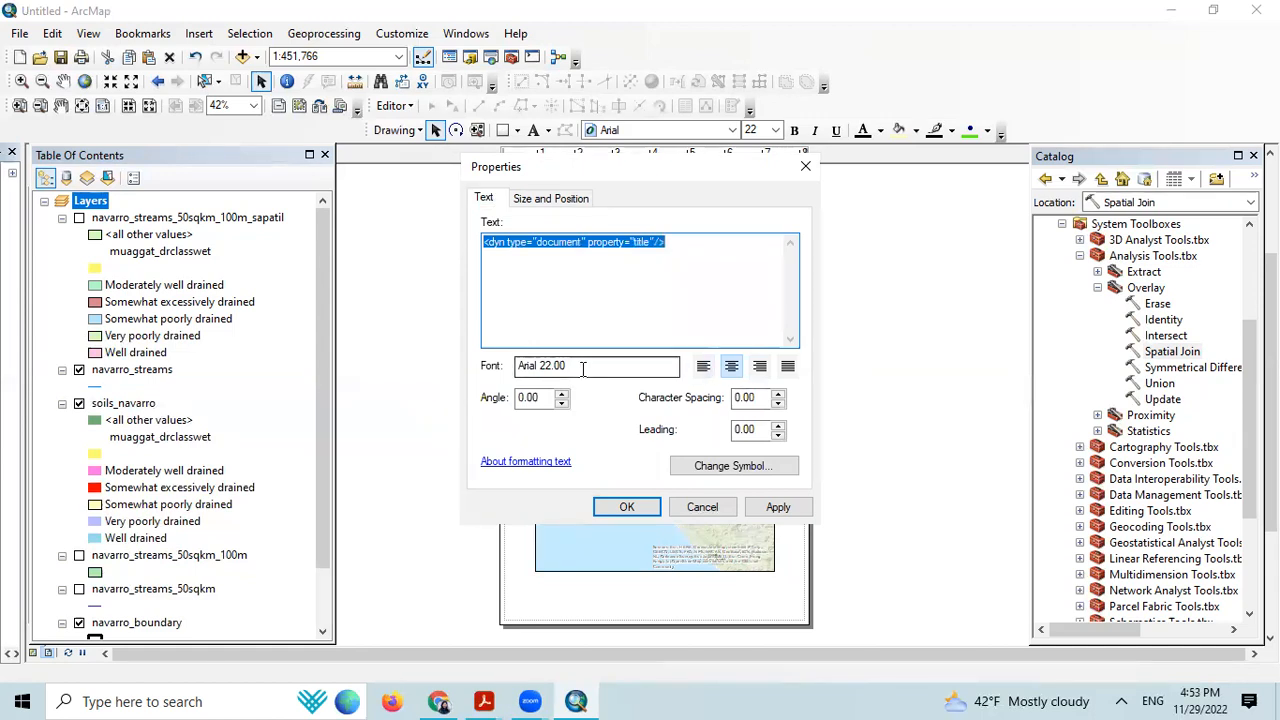
Step: Try to change the title's text symbol to bold dark purple
left_click(727, 470)
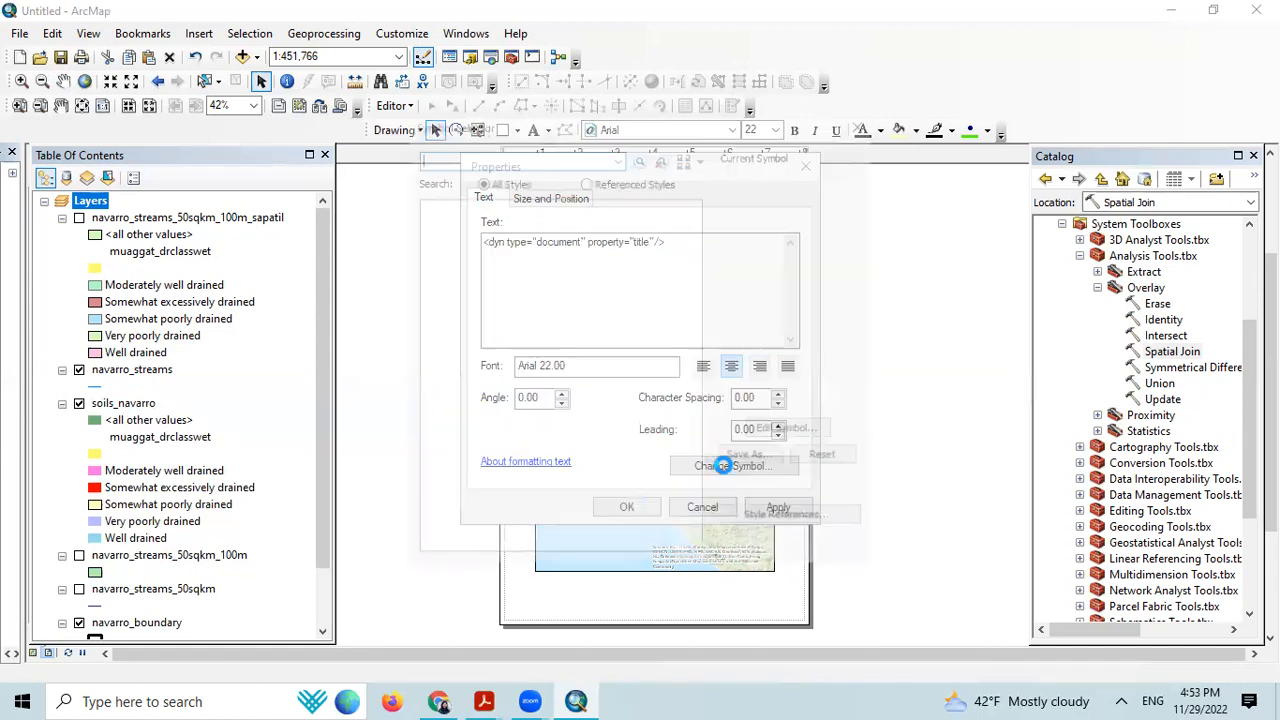
left_click(783, 276)
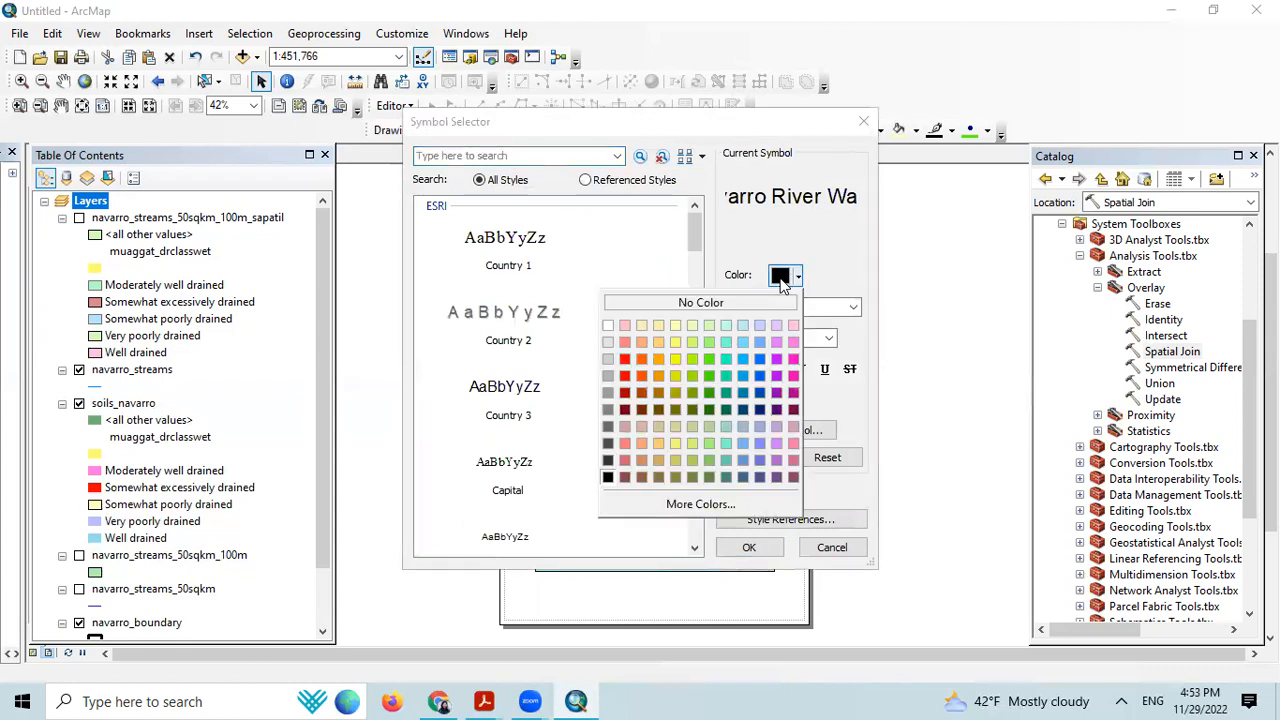
left_click(776, 362)
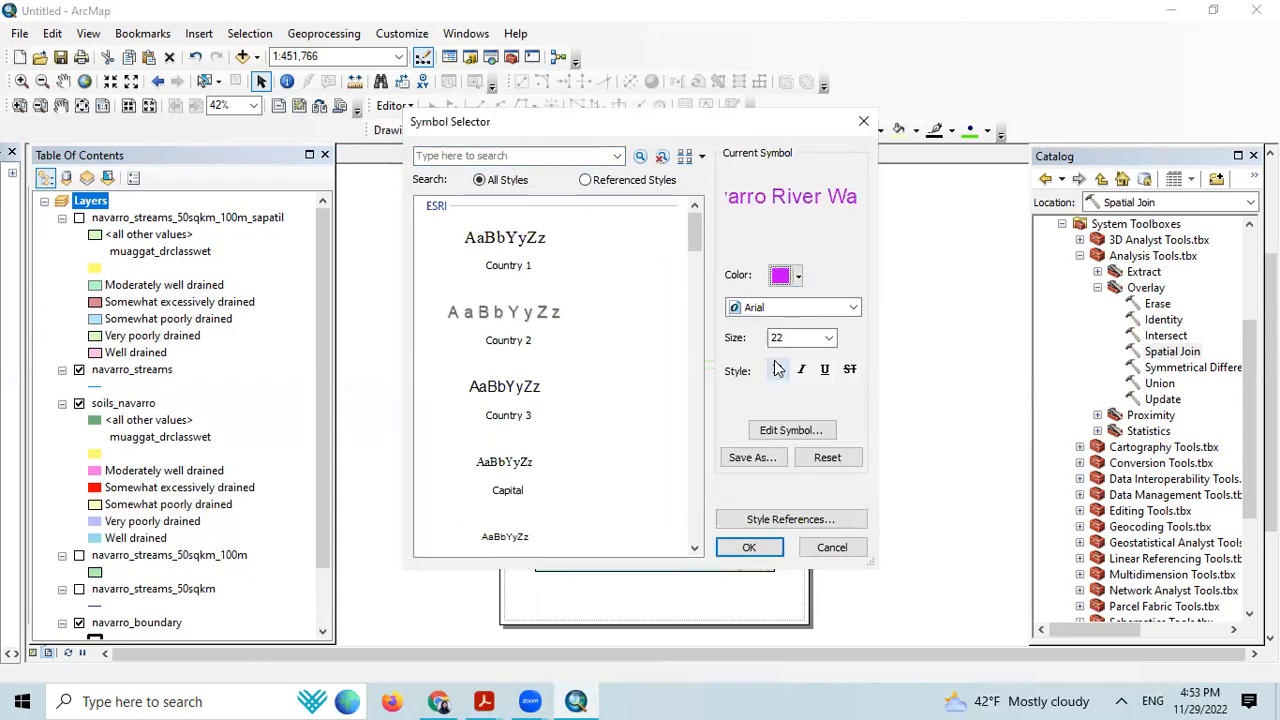
left_click(784, 276)
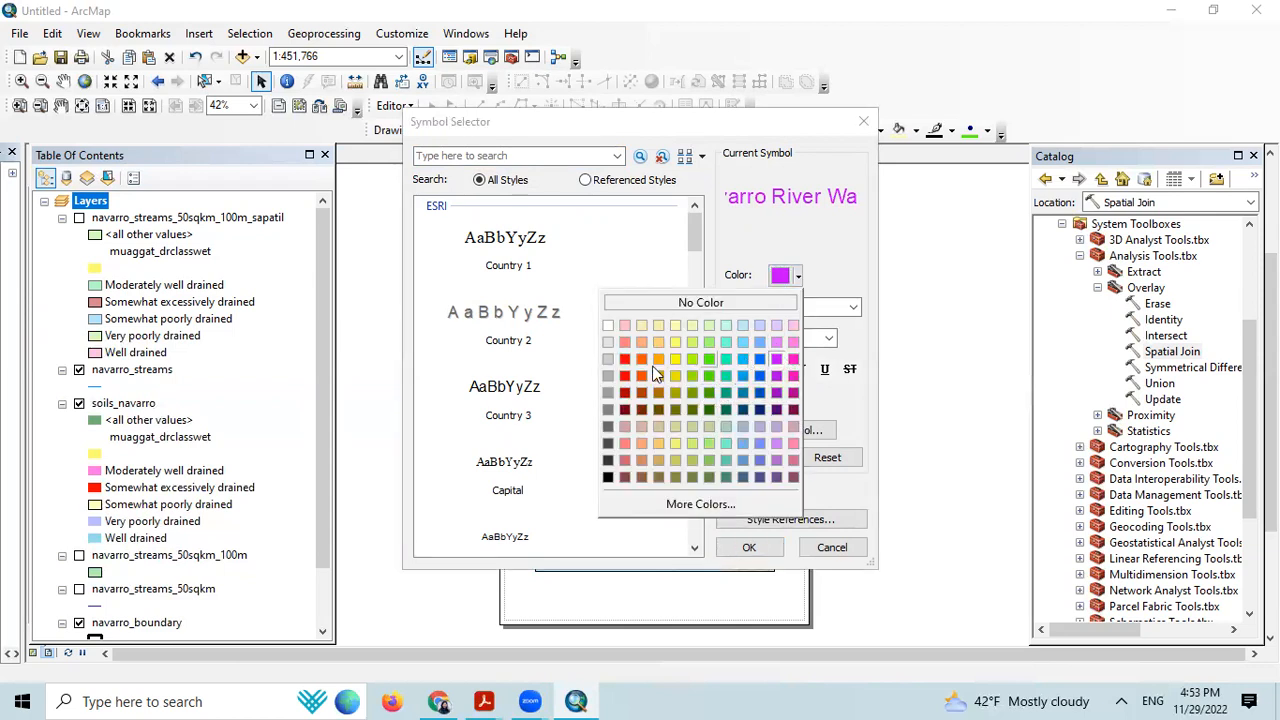
left_click(776, 408)
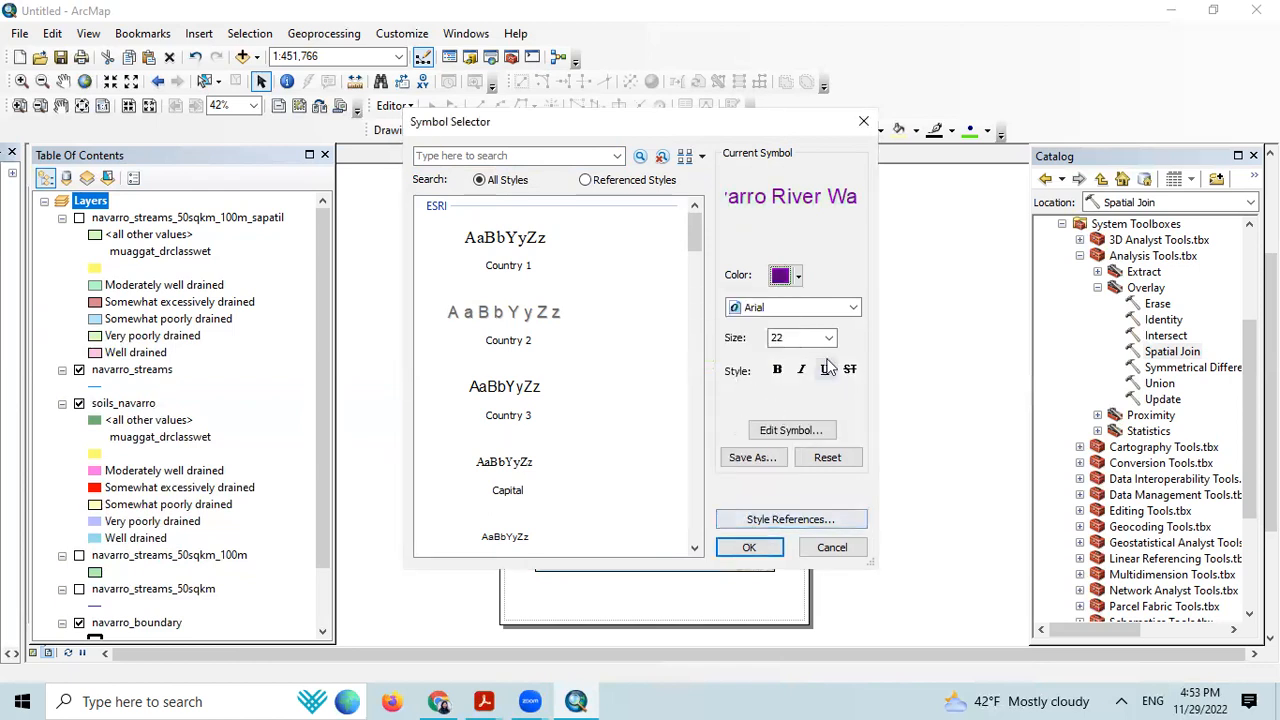
left_click(777, 369)
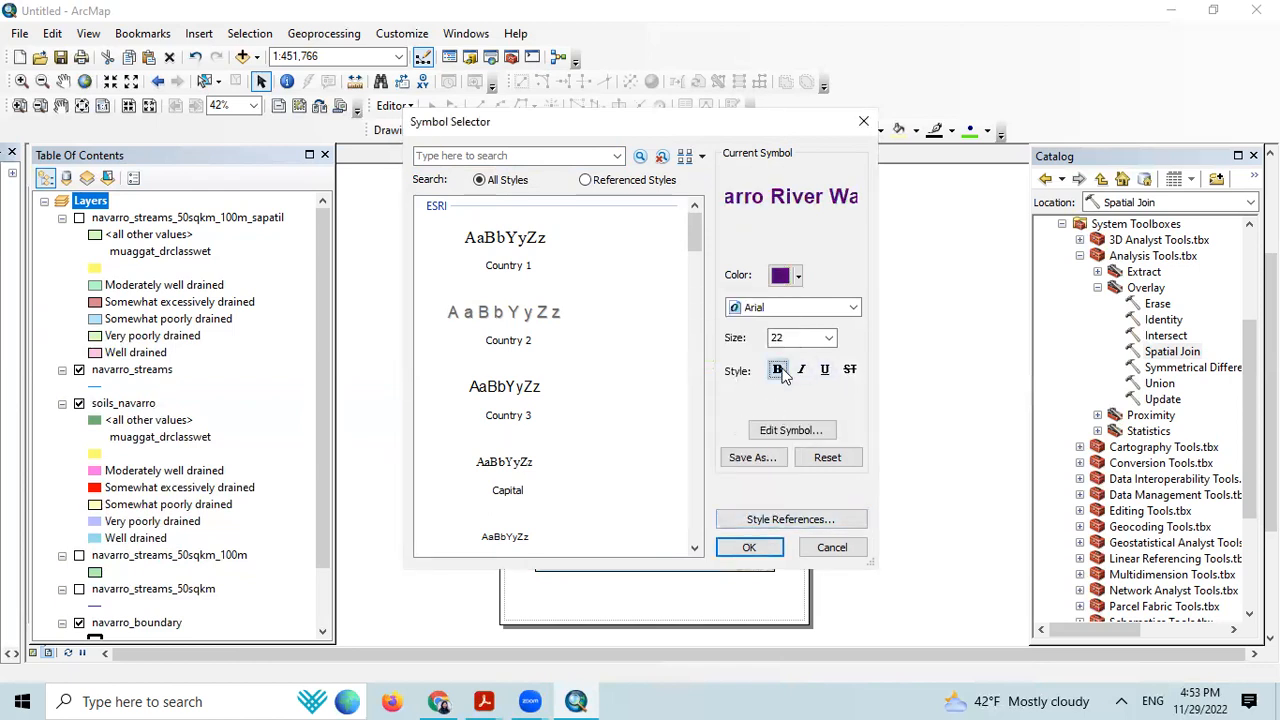
left_click(749, 547)
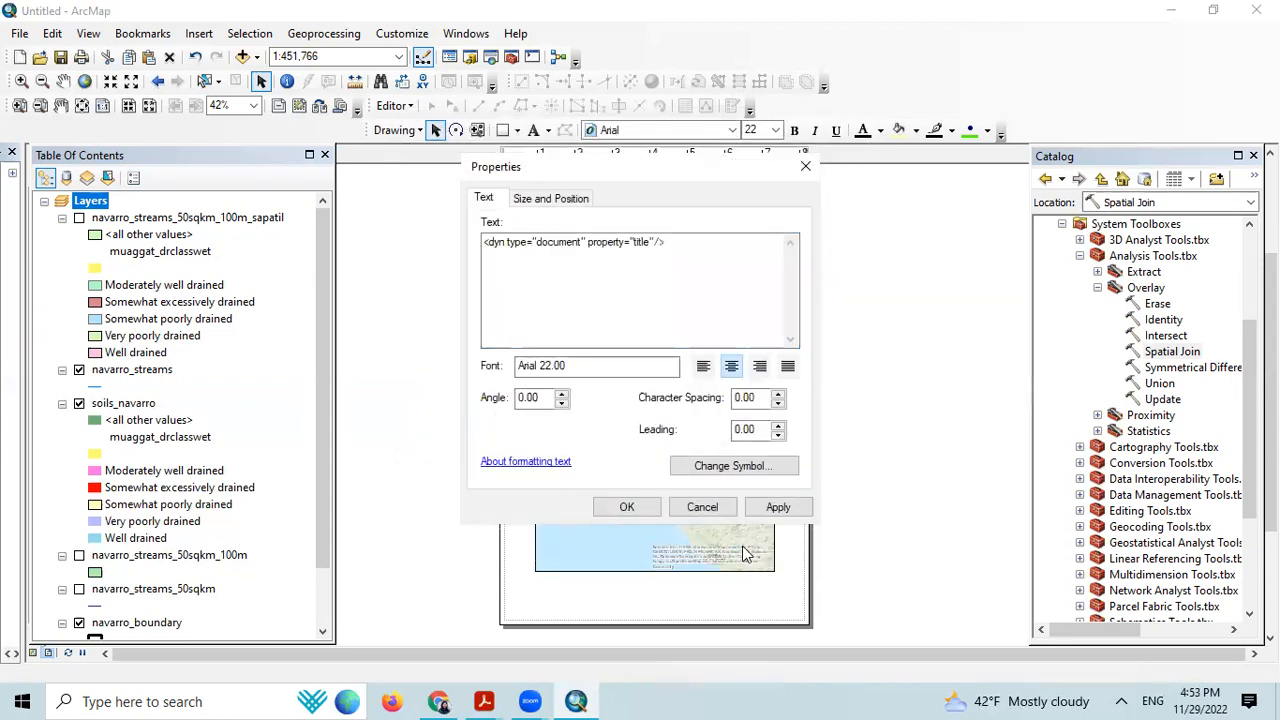
Step: Make the map title's text symbol italic and apply it to the layout
left_click(726, 466)
left_click(801, 371)
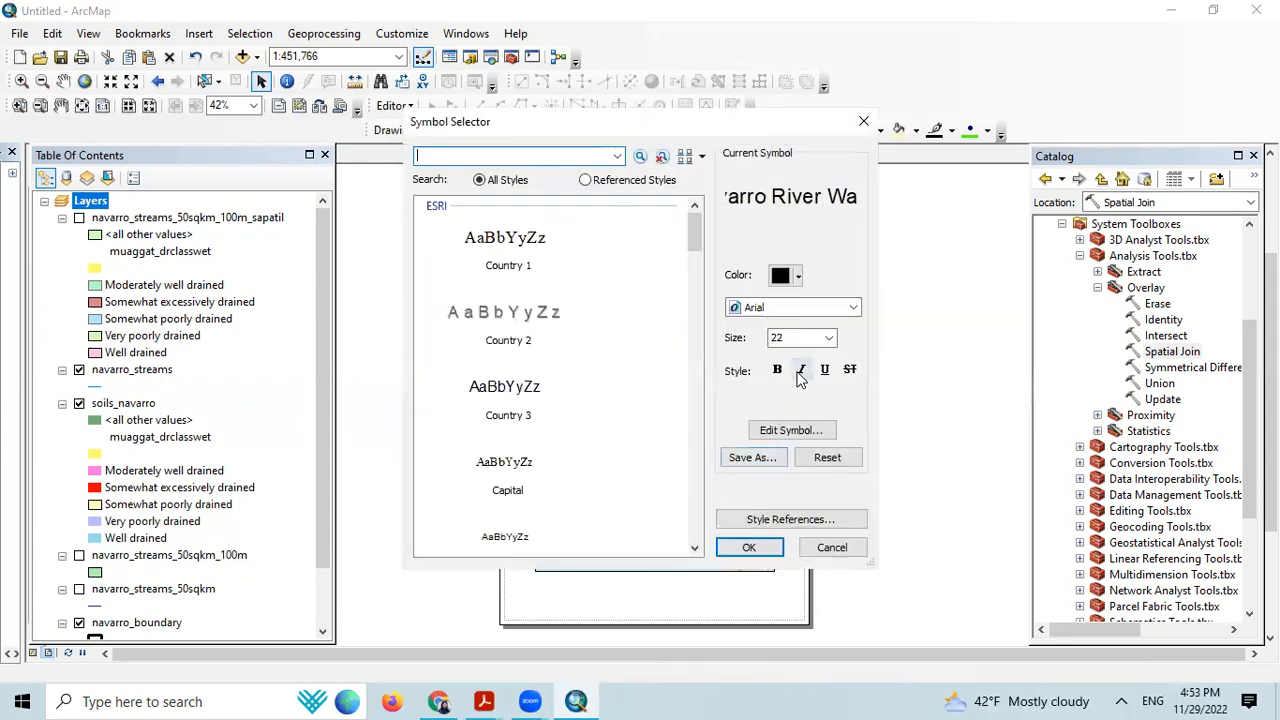
left_click(749, 547)
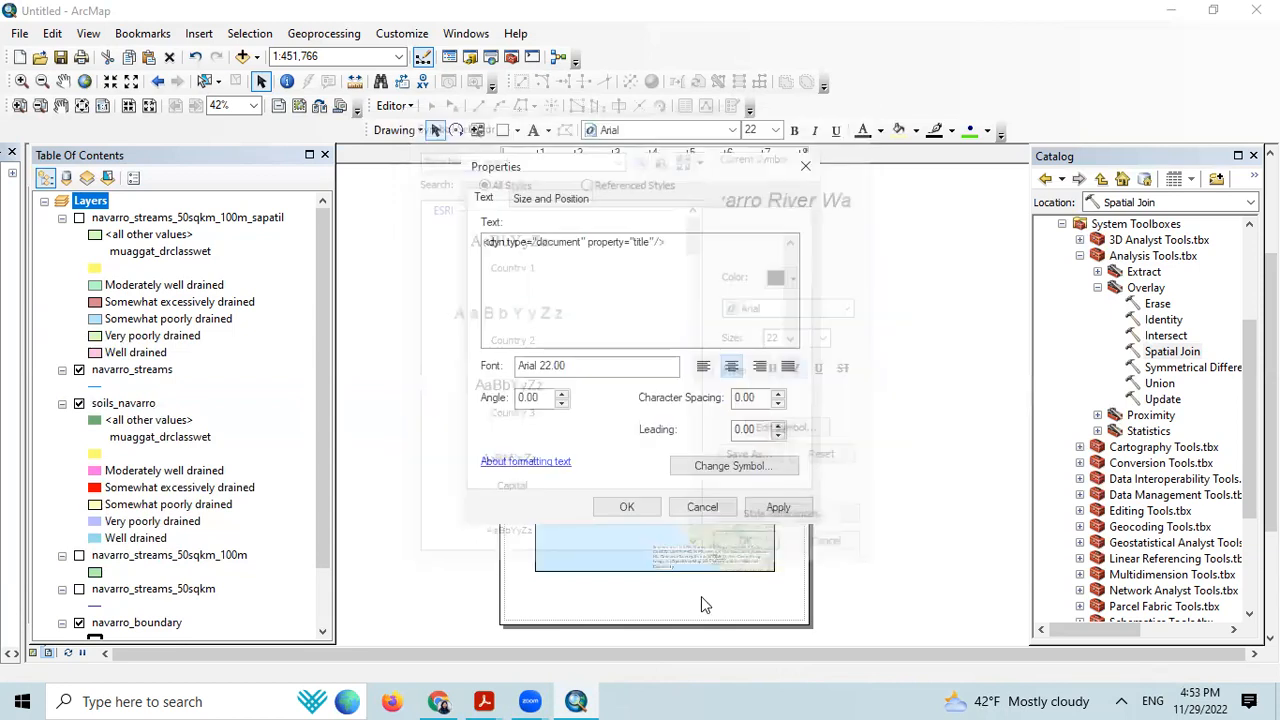
left_click(626, 507)
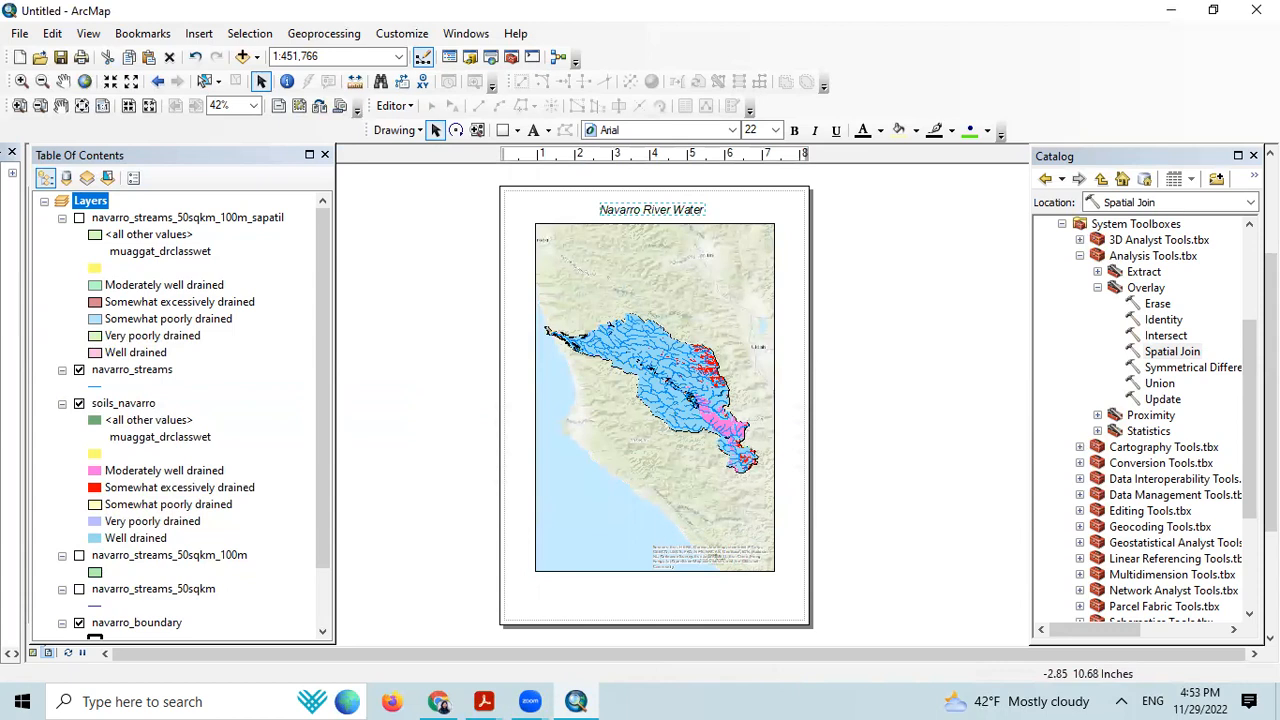
Step: Try to edit the font entry directly in the map title's text properties
left_click(655, 214)
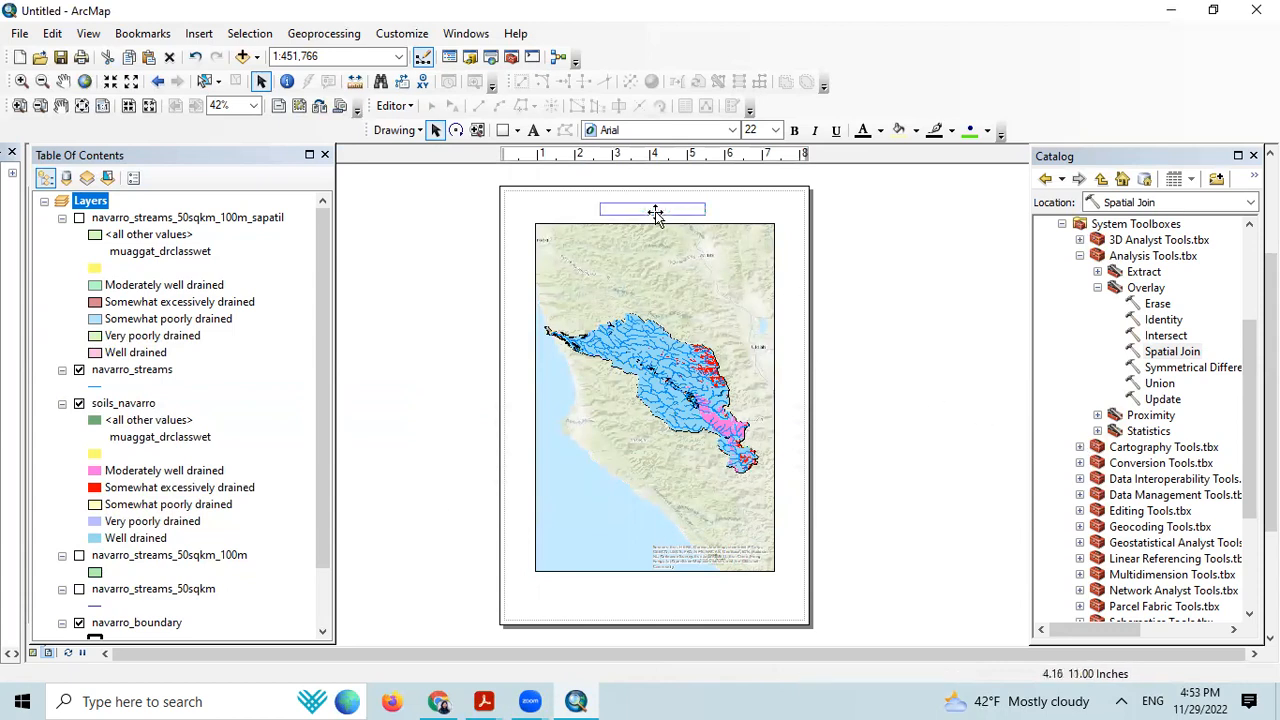
double_click(655, 214)
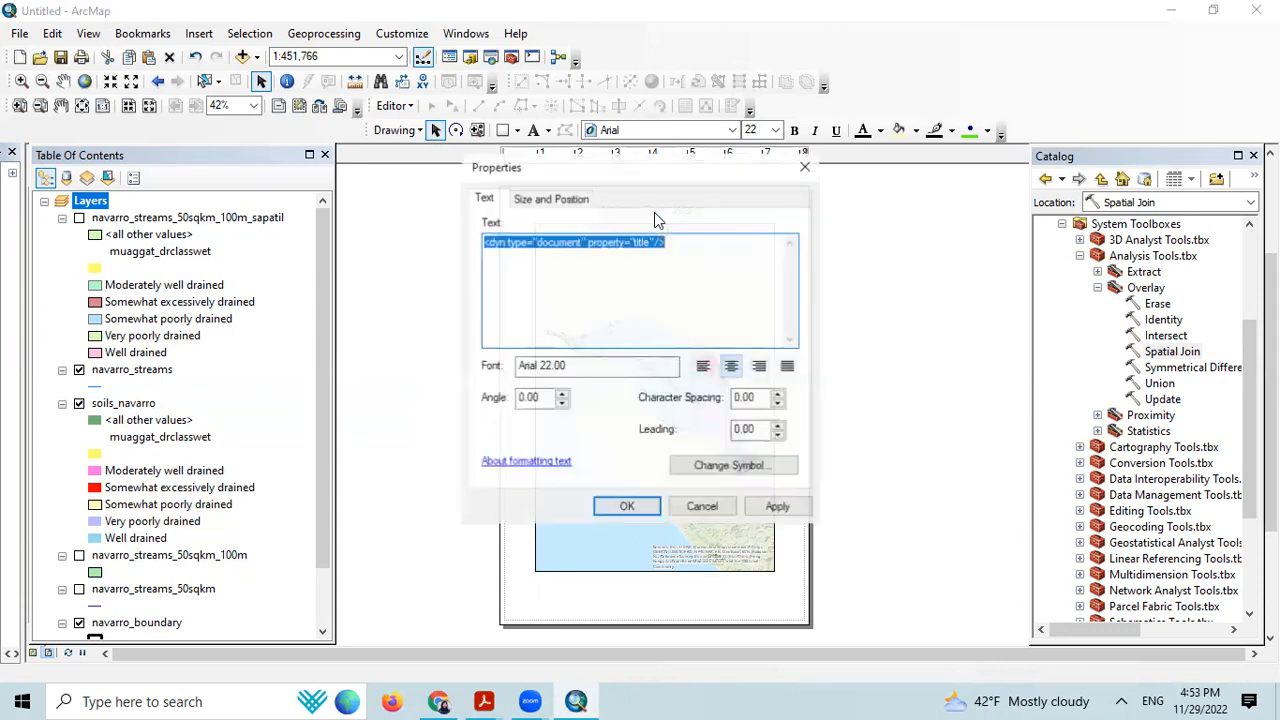
left_click(550, 365)
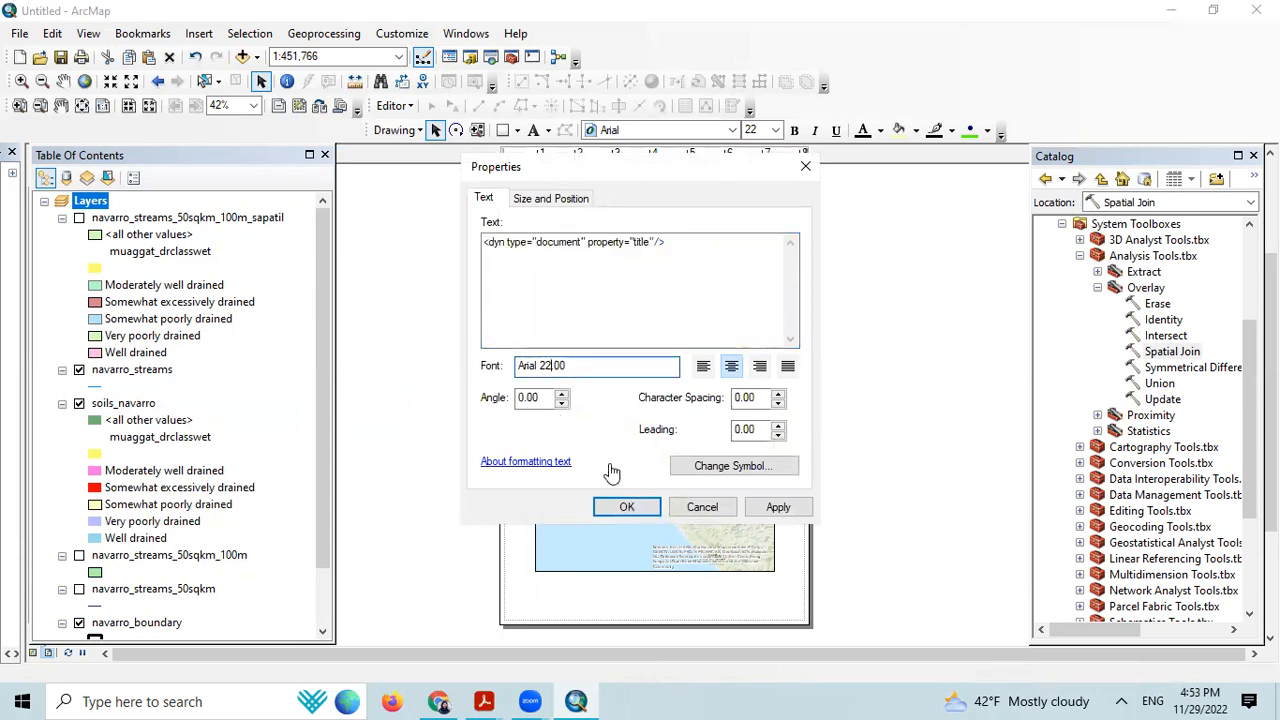
left_click_drag(597, 366, 527, 366)
left_click(537, 364)
double_click(555, 368)
double_click(565, 366)
left_click(565, 366)
left_click(618, 514)
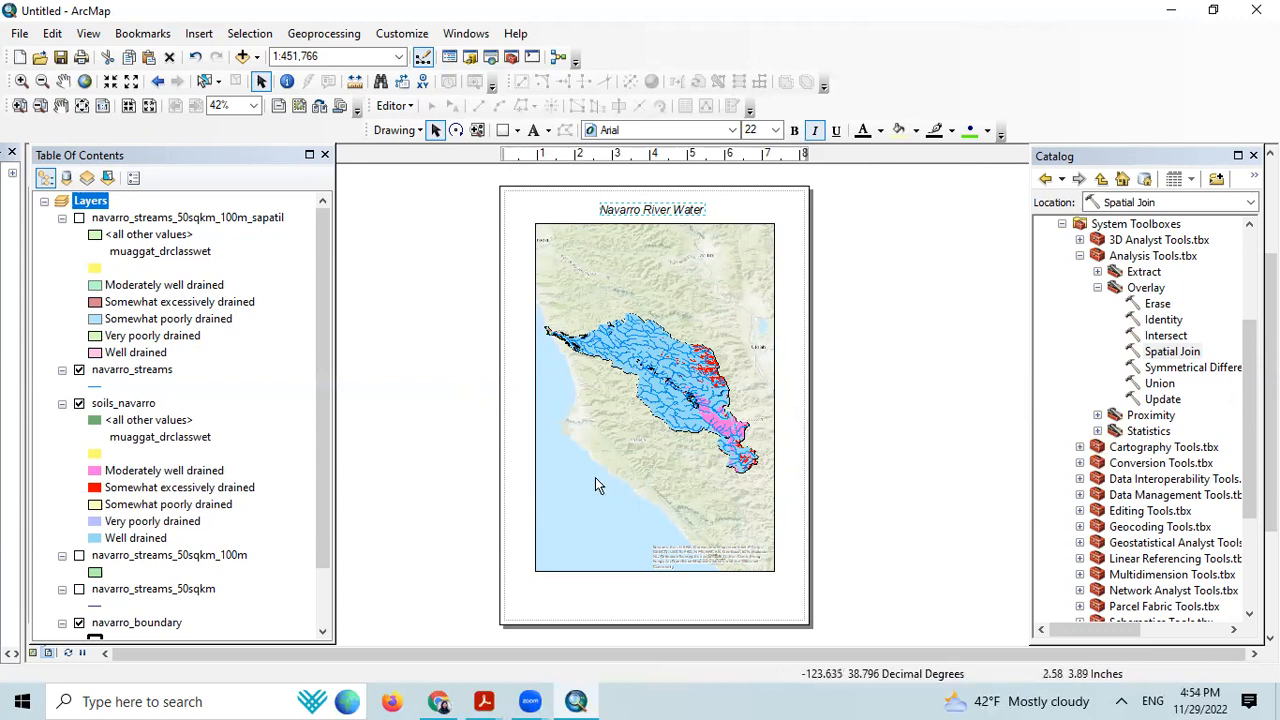
Step: Change the map document's title property to "Soil Drainage in the Navarro River Watershed"
left_click(19, 35)
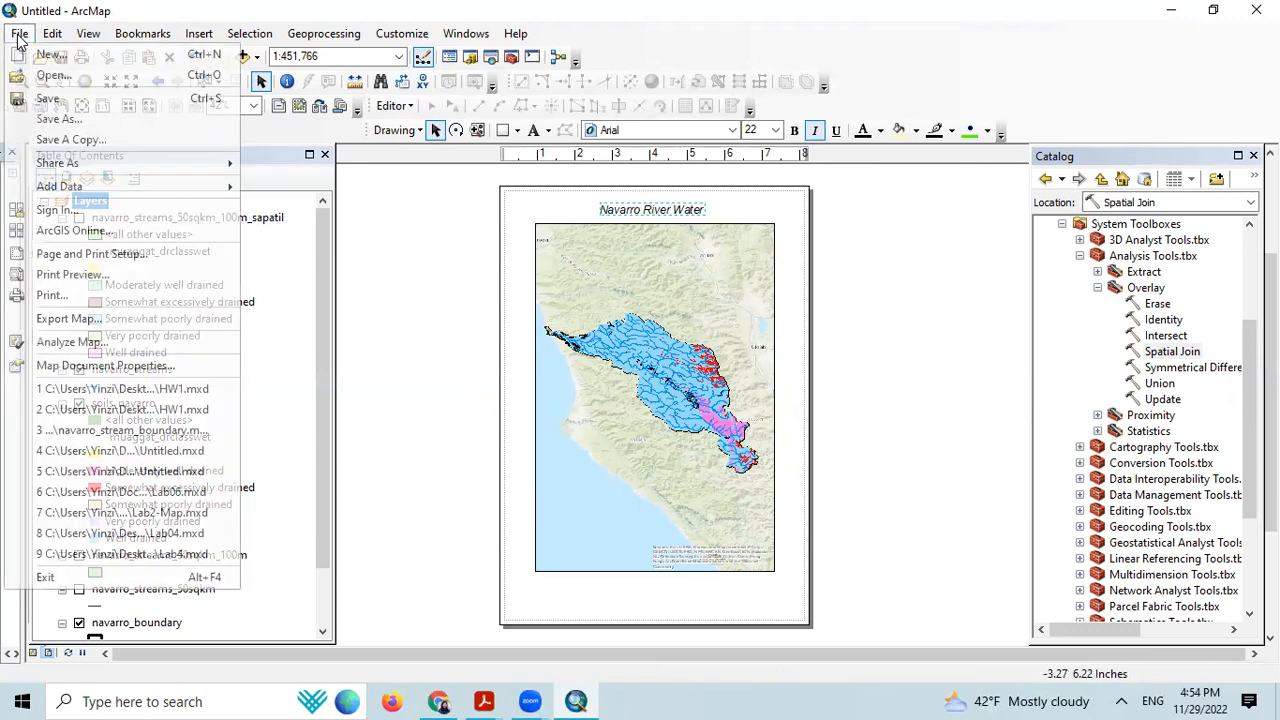
left_click(110, 366)
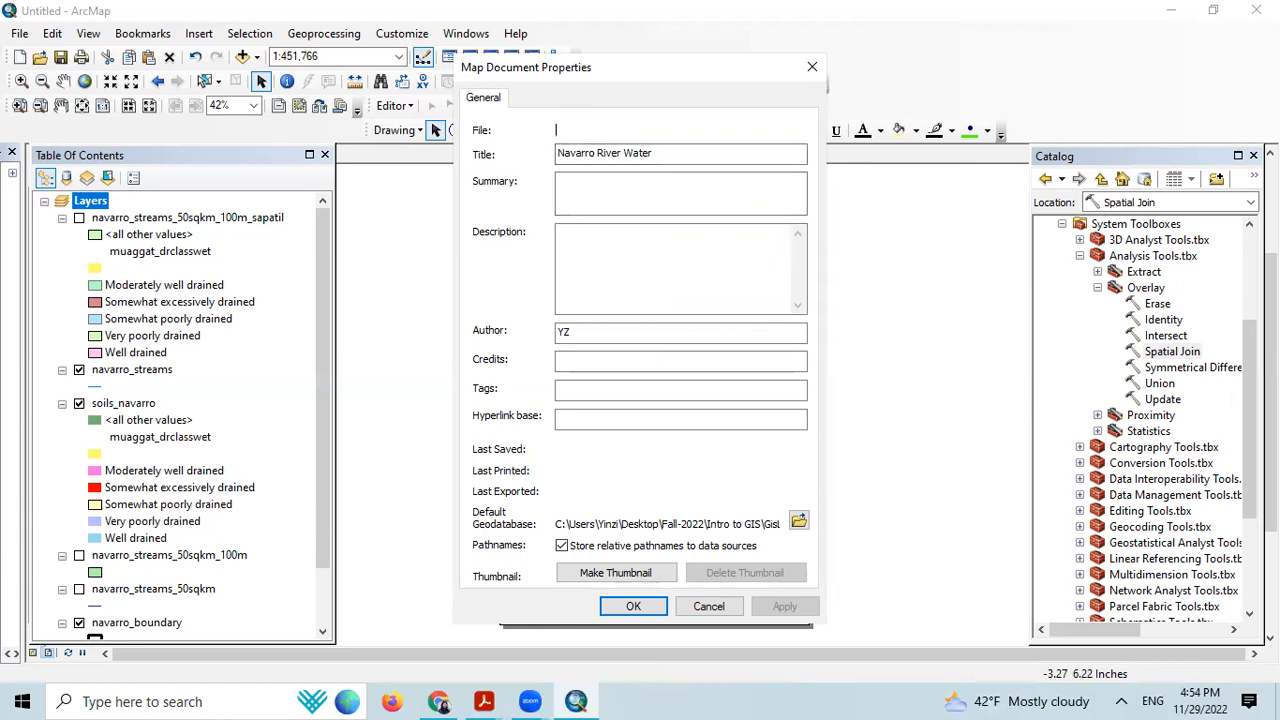
left_click_drag(654, 158, 540, 152)
key("BackSpace")
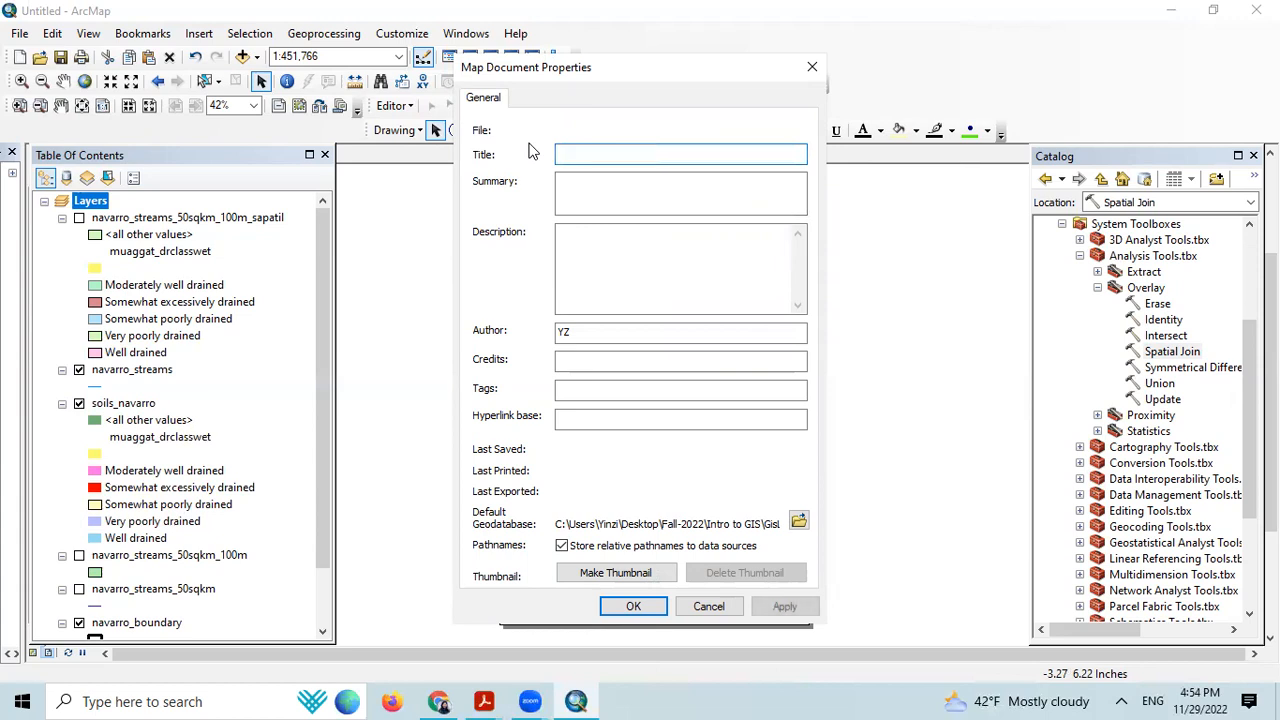
type("Soil")
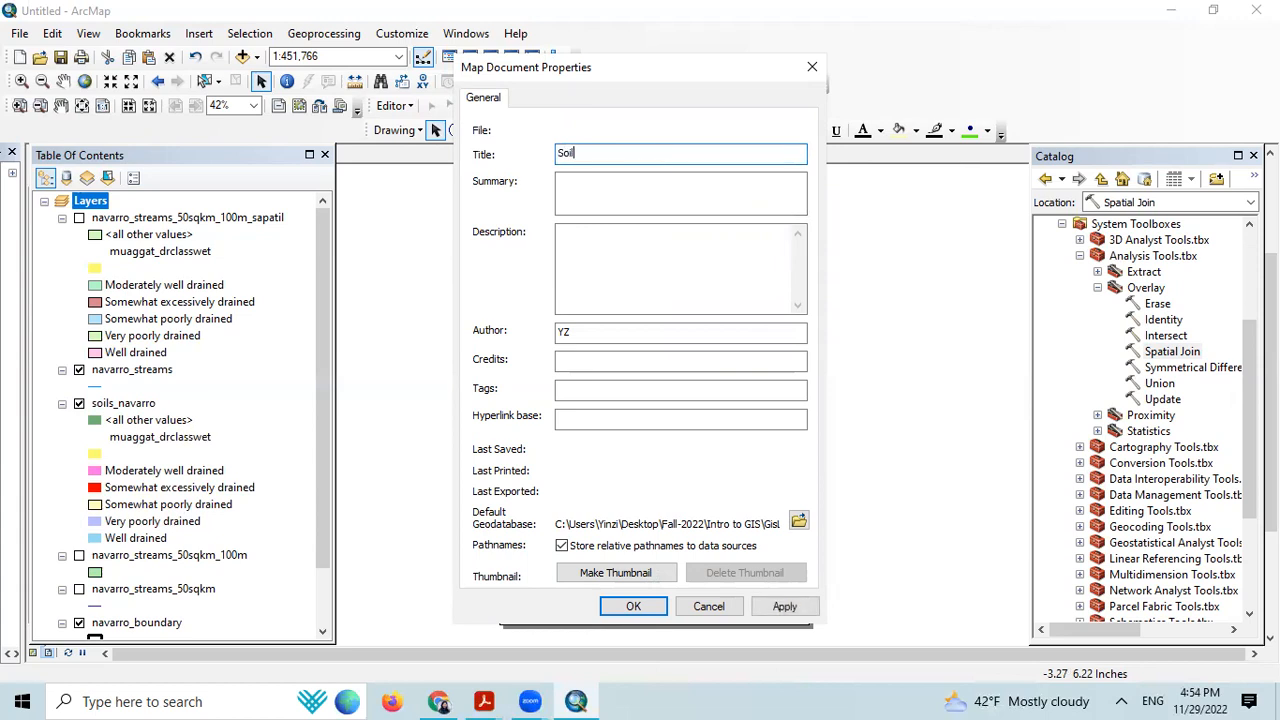
type(" Drainage in the Navarro River ")
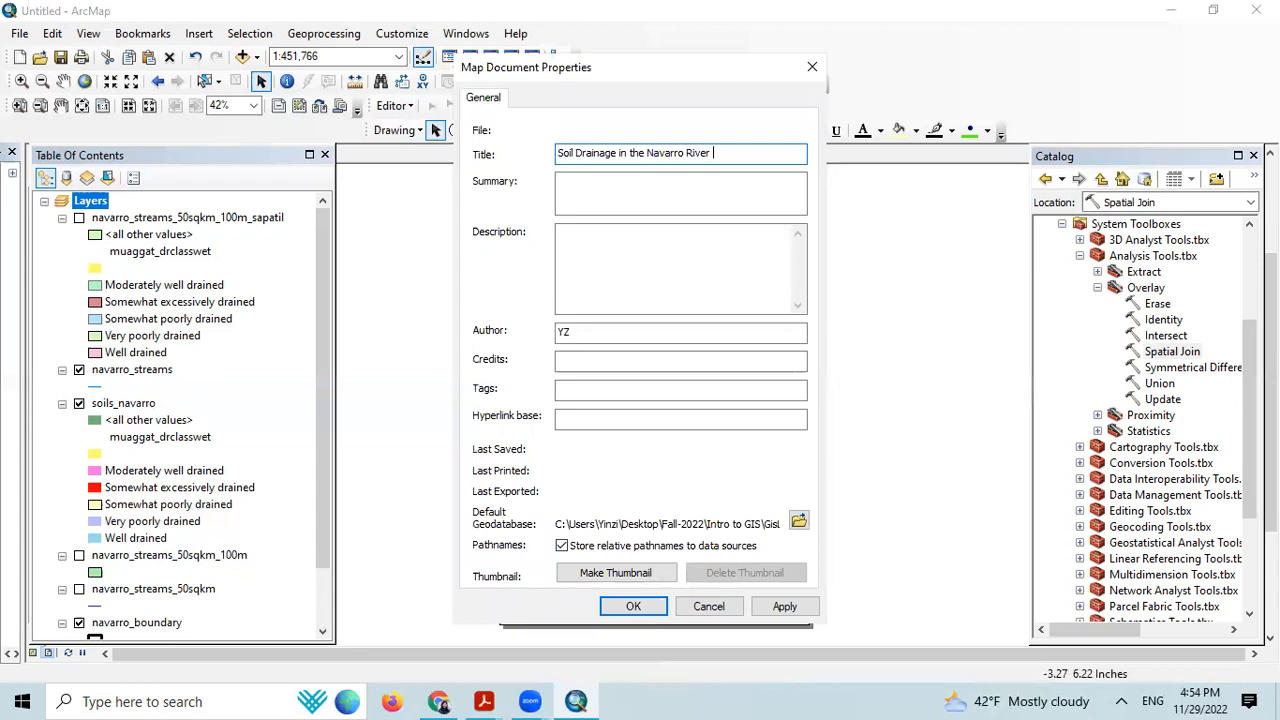
type("Watershed")
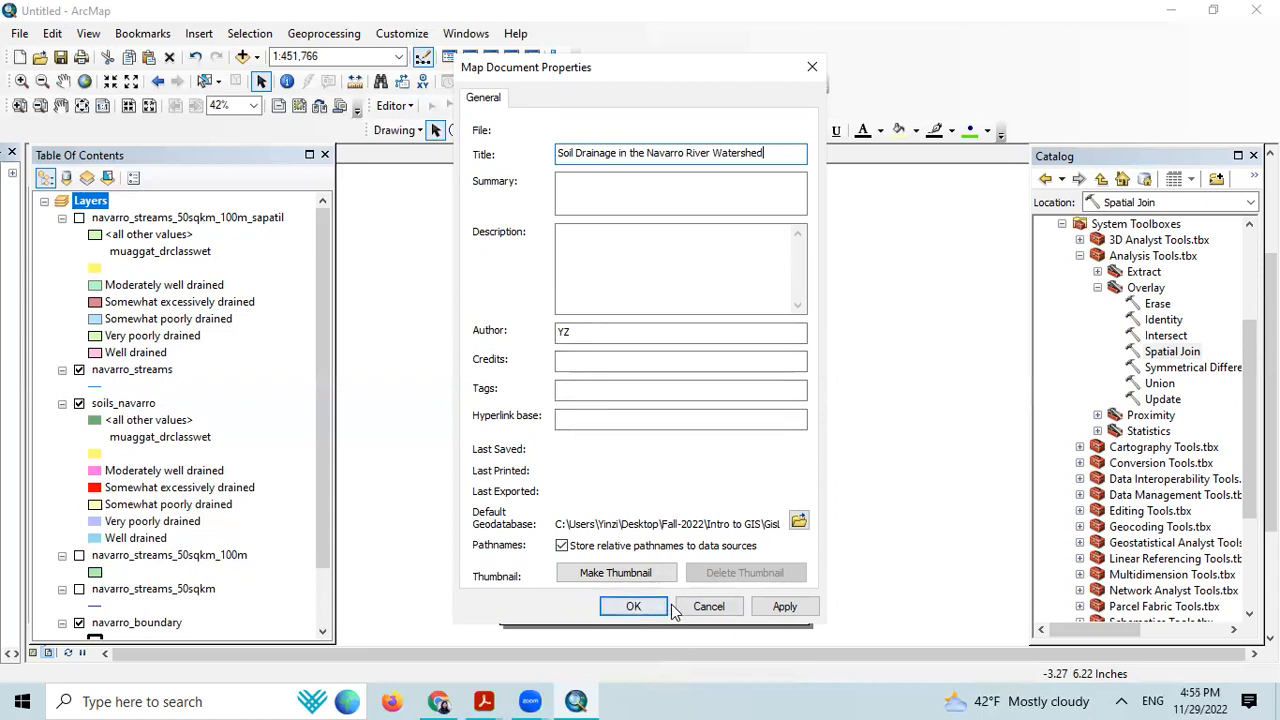
left_click(634, 607)
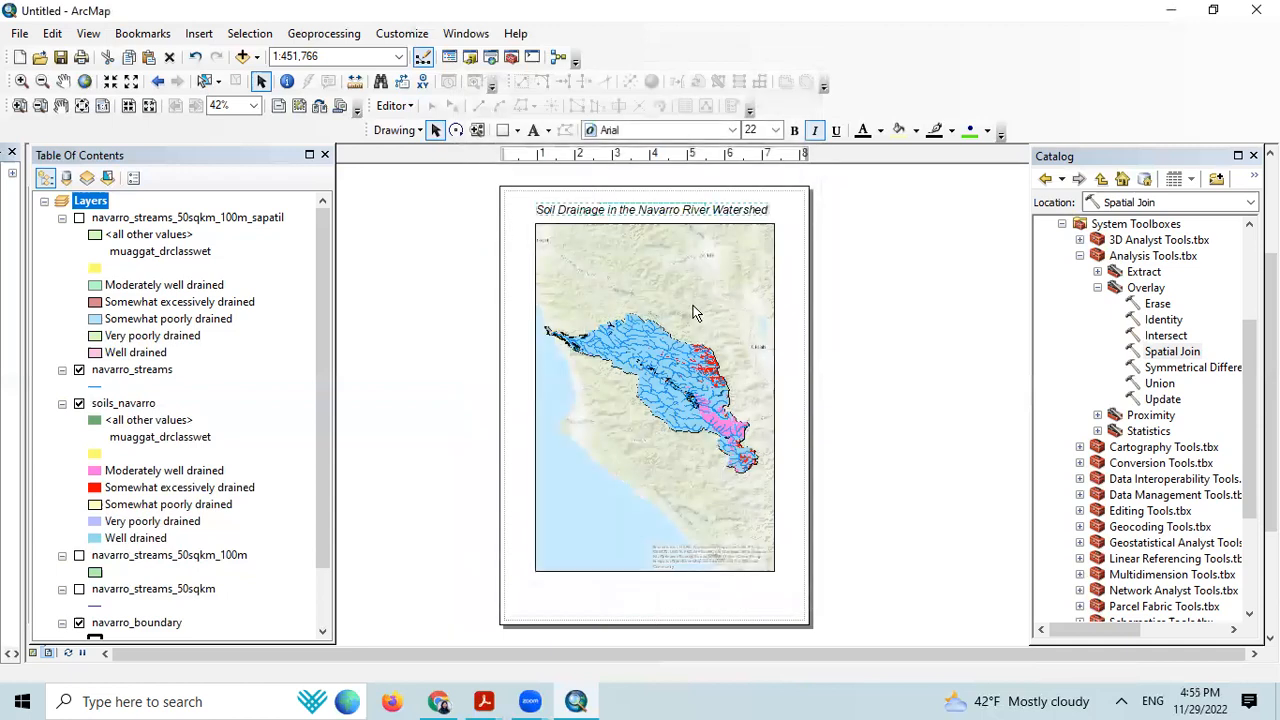
left_click(786, 220)
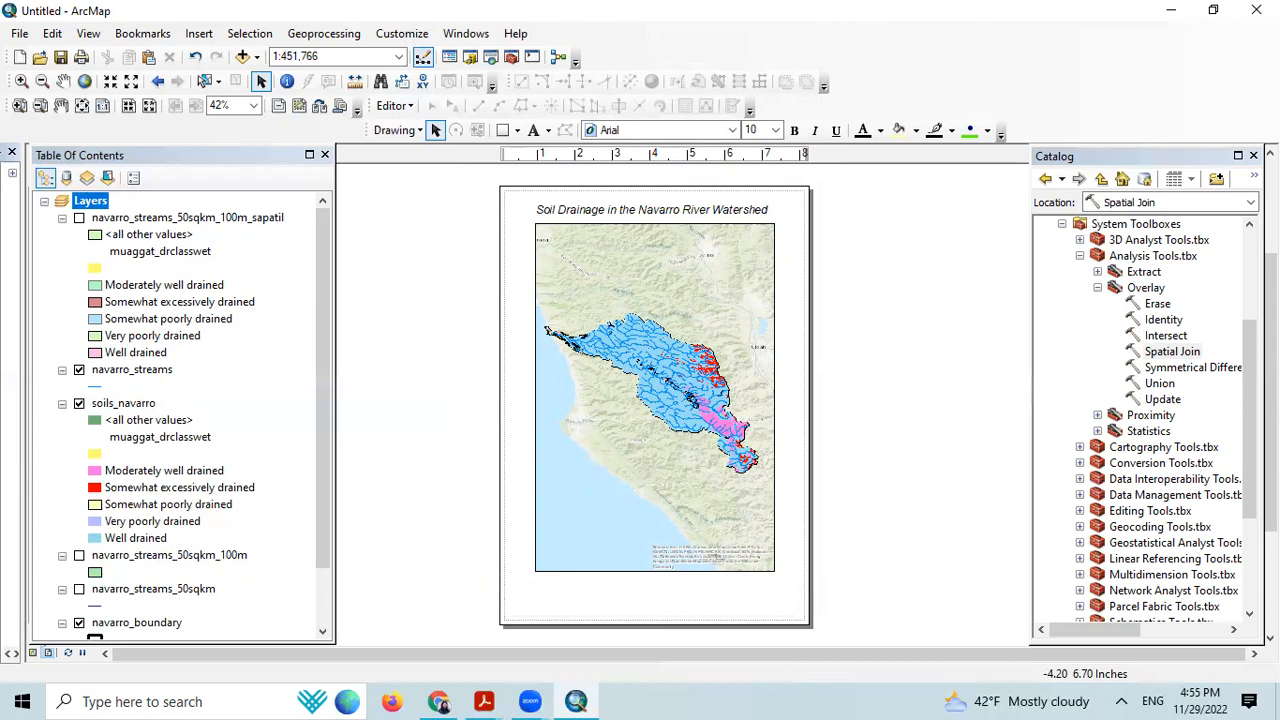
Step: Set the layout's page setup to Letter paper size with landscape orientation
left_click(19, 33)
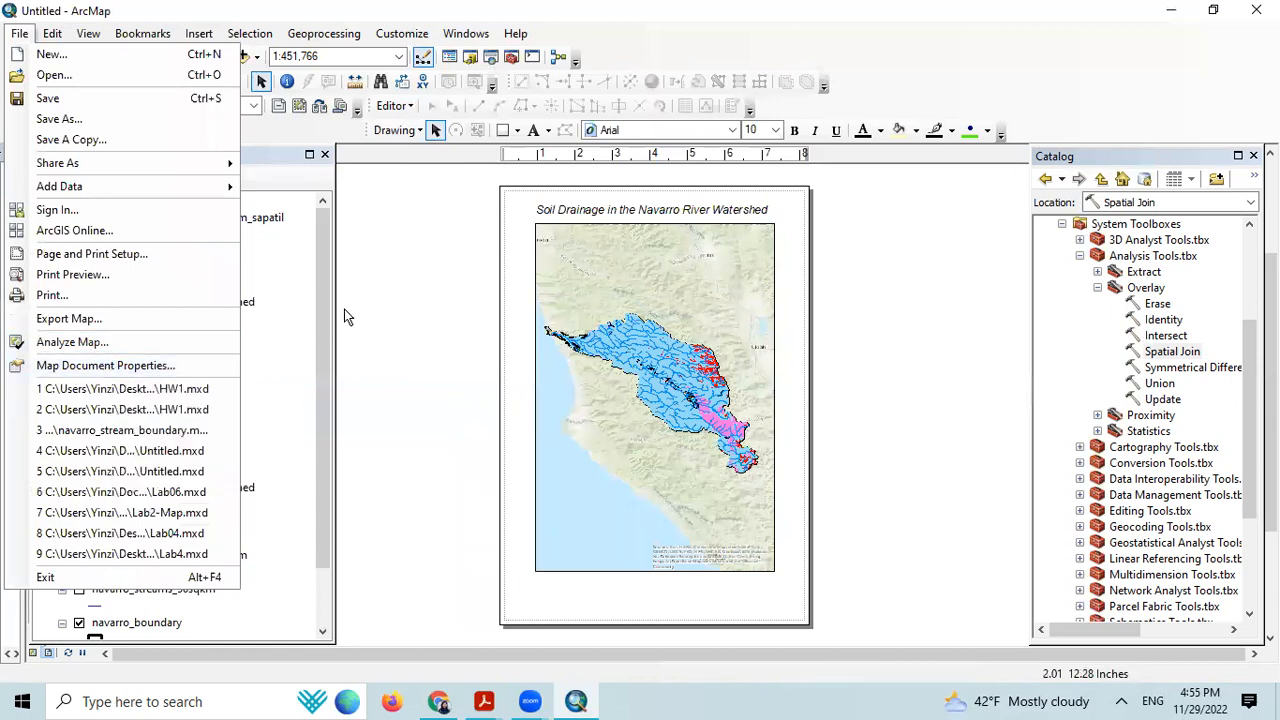
left_click(404, 324)
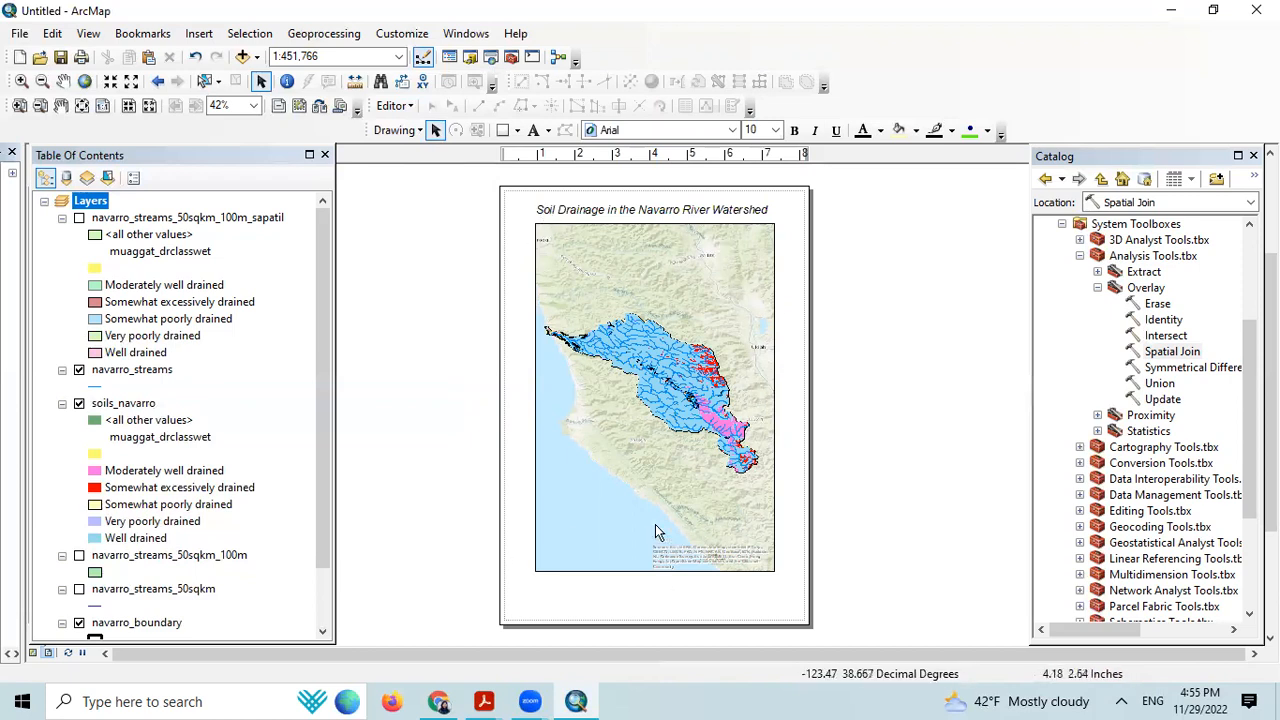
left_click(17, 36)
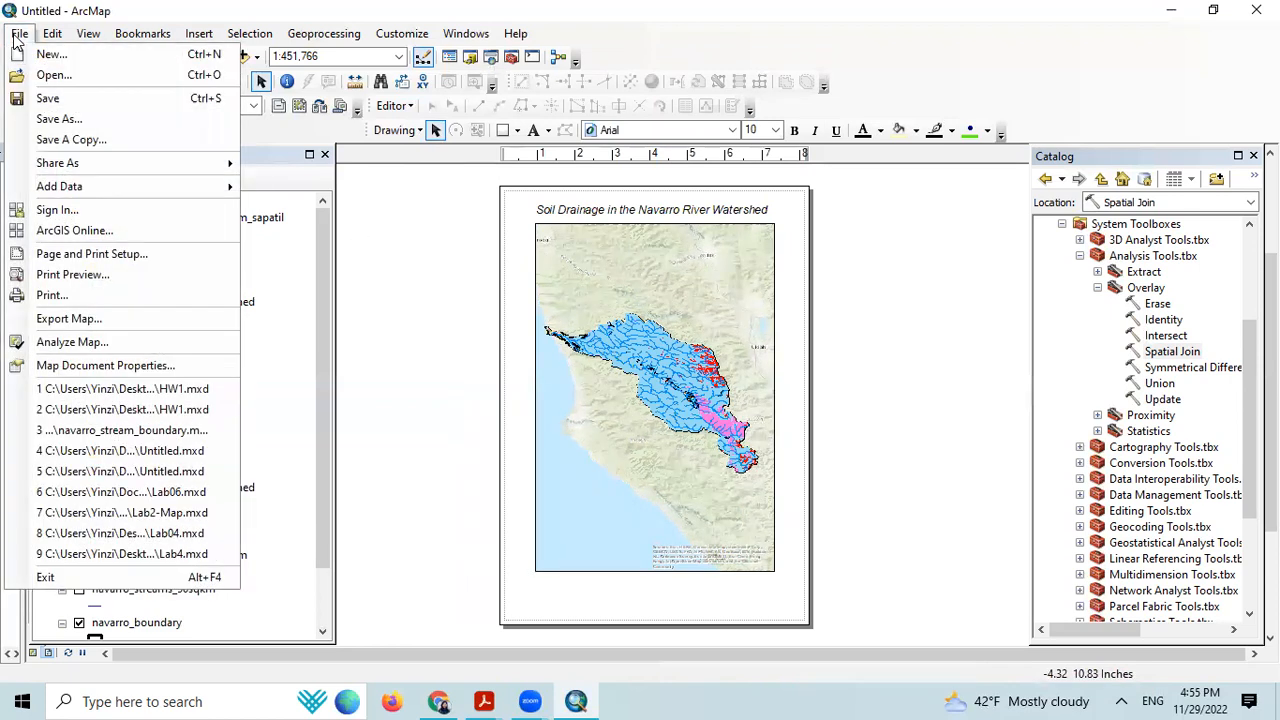
left_click(104, 262)
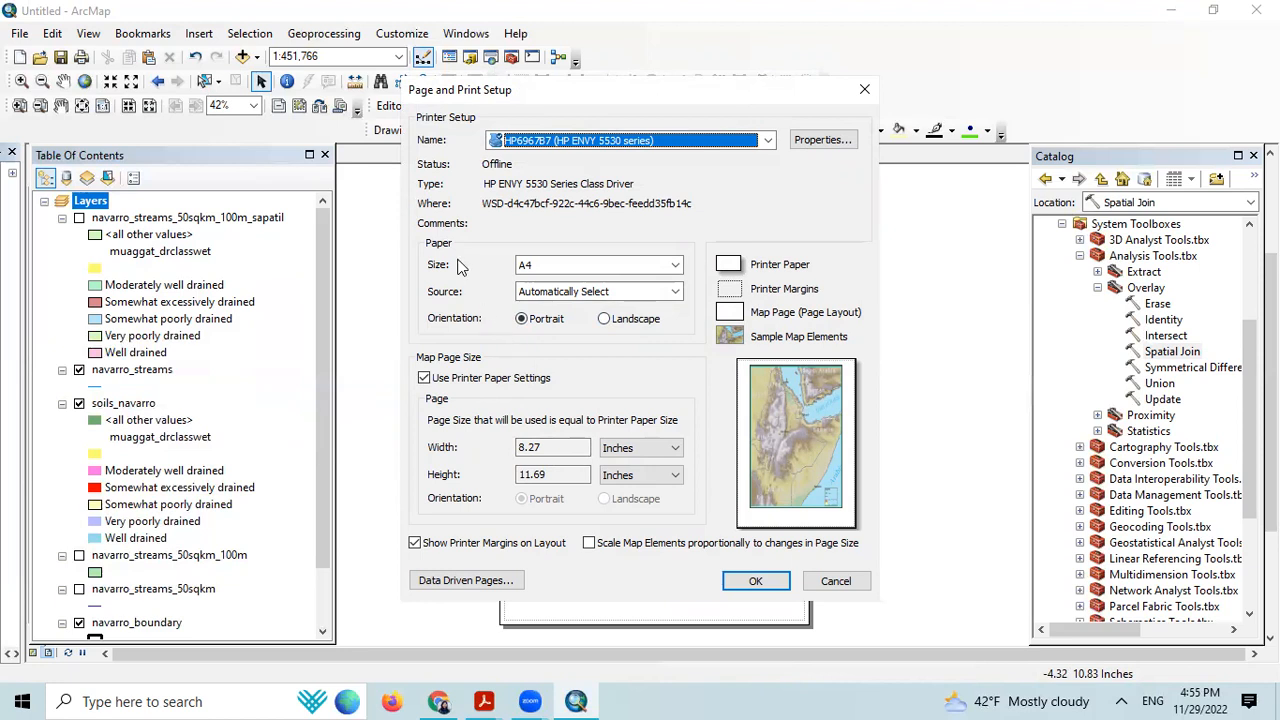
left_click(553, 263)
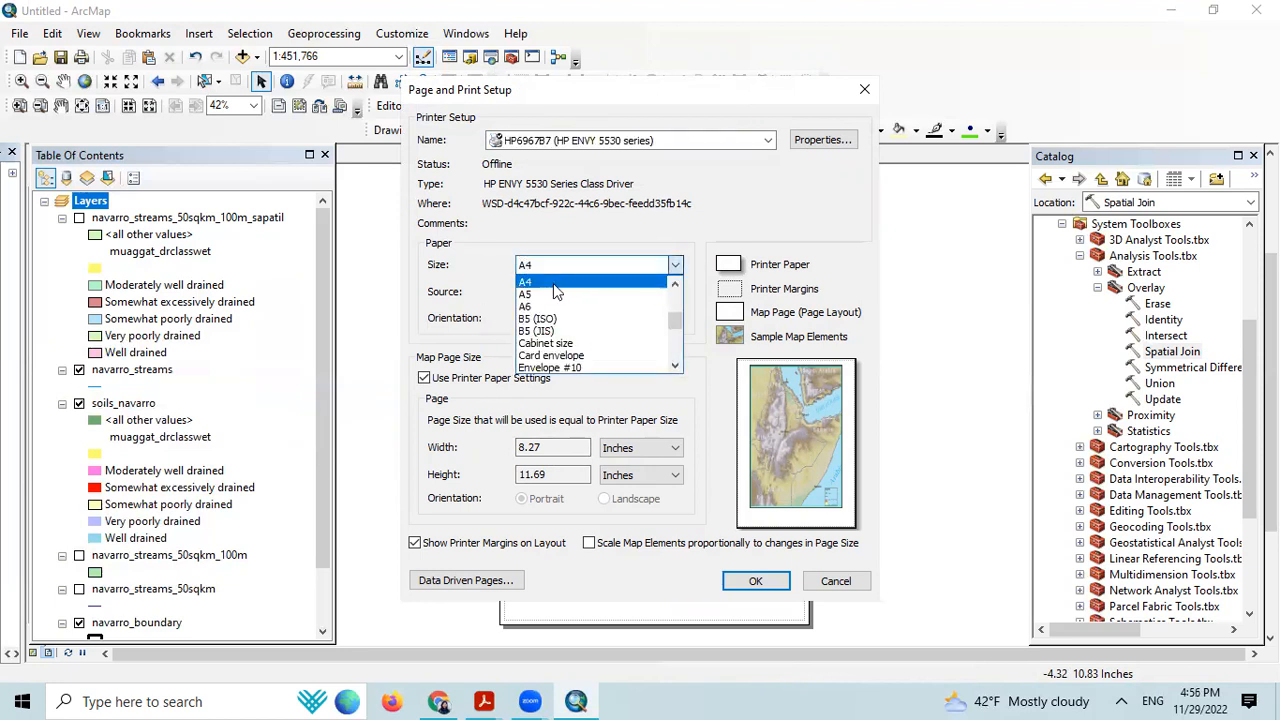
scroll(560, 360, "down", 6)
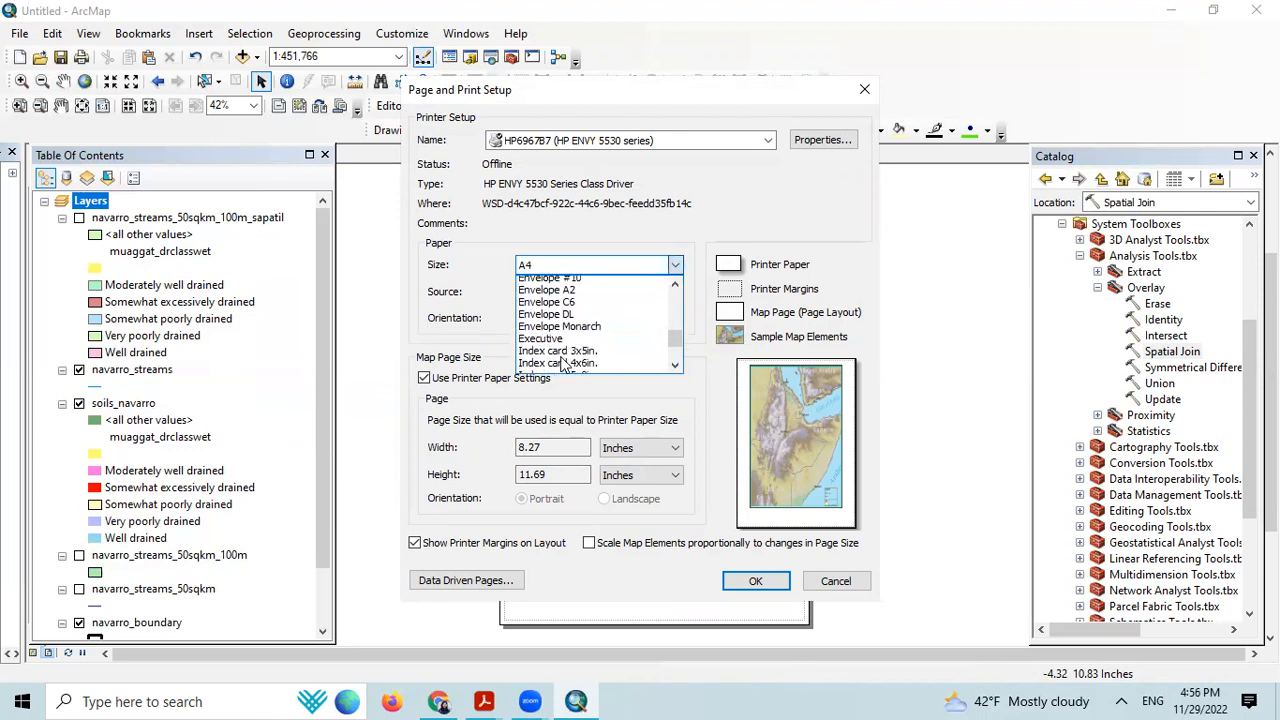
scroll(562, 362, "down", 3)
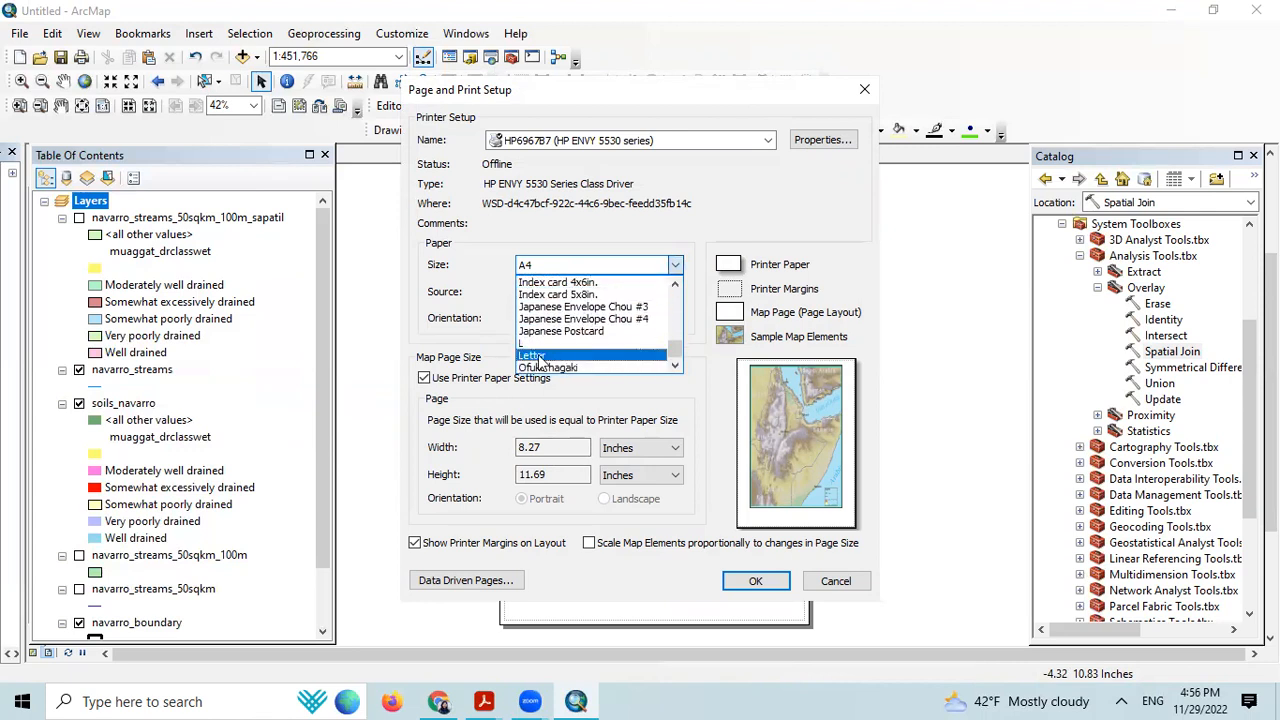
left_click(545, 362)
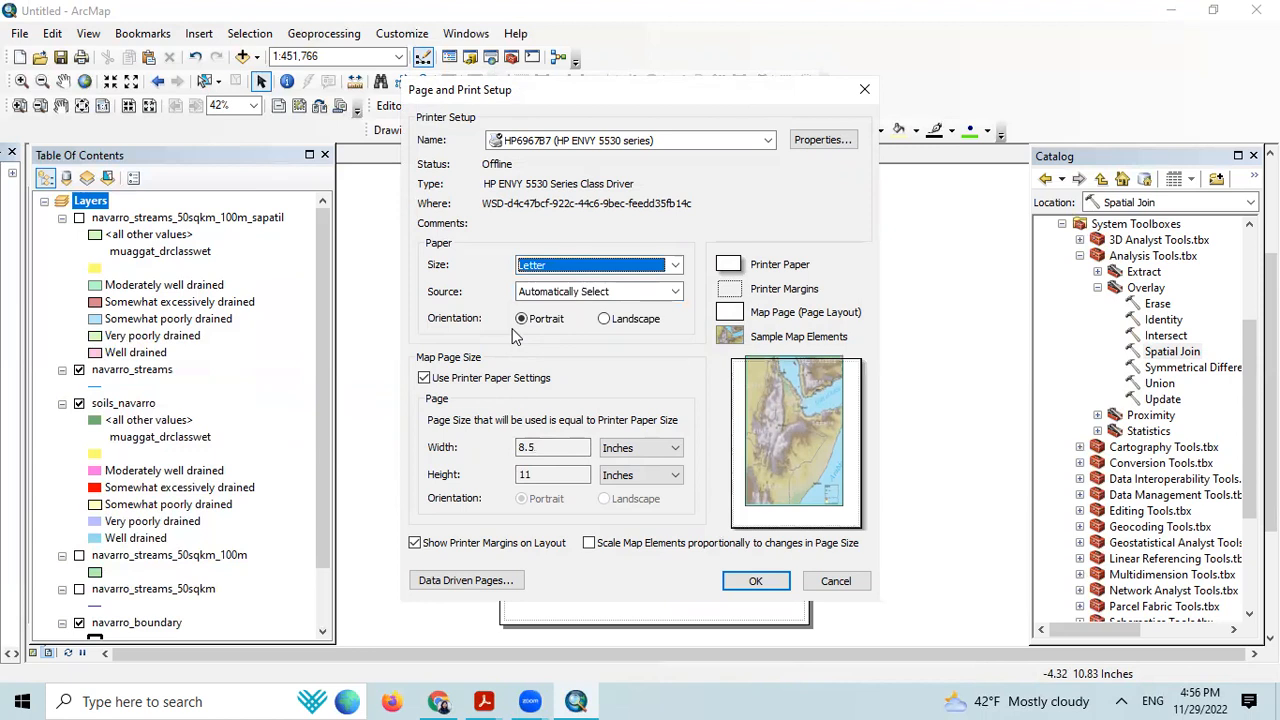
left_click(604, 319)
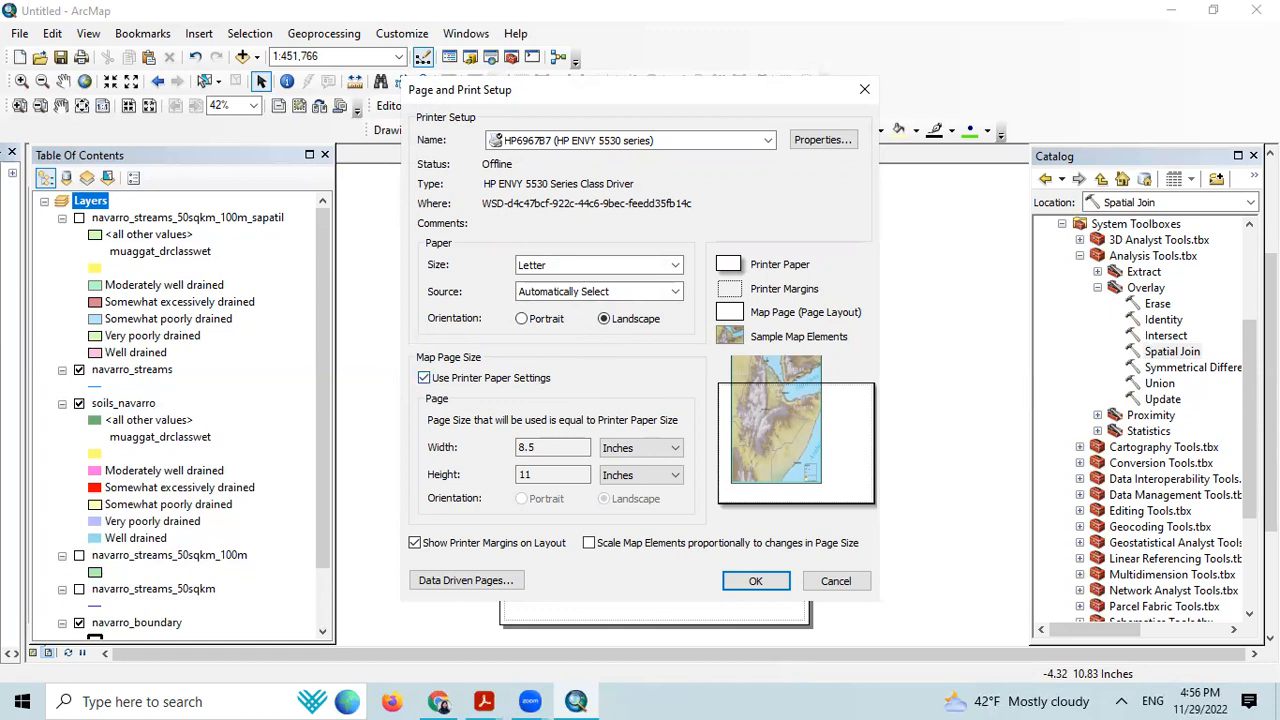
left_click(762, 582)
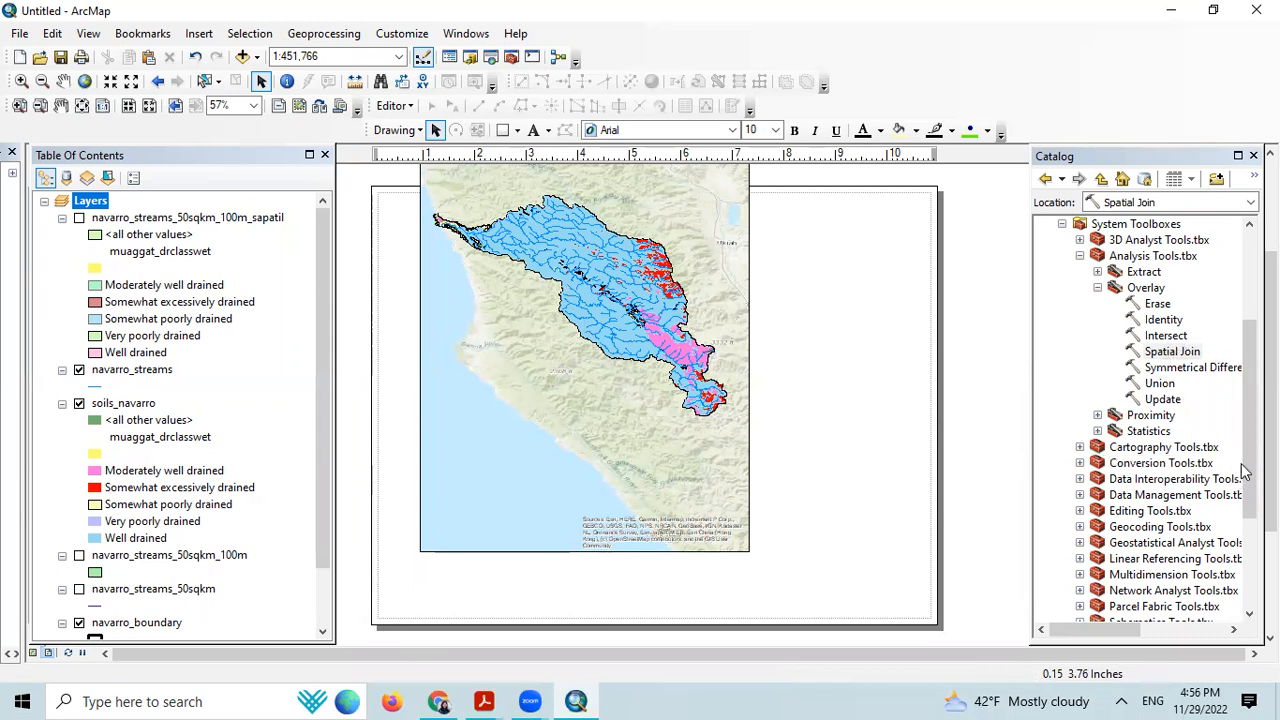
Step: Close the Catalog window and narrow the table of contents to make more room for the layout view
scroll(726, 414, "up", 2)
scroll(724, 408, "up", 2)
scroll(724, 408, "down", 3)
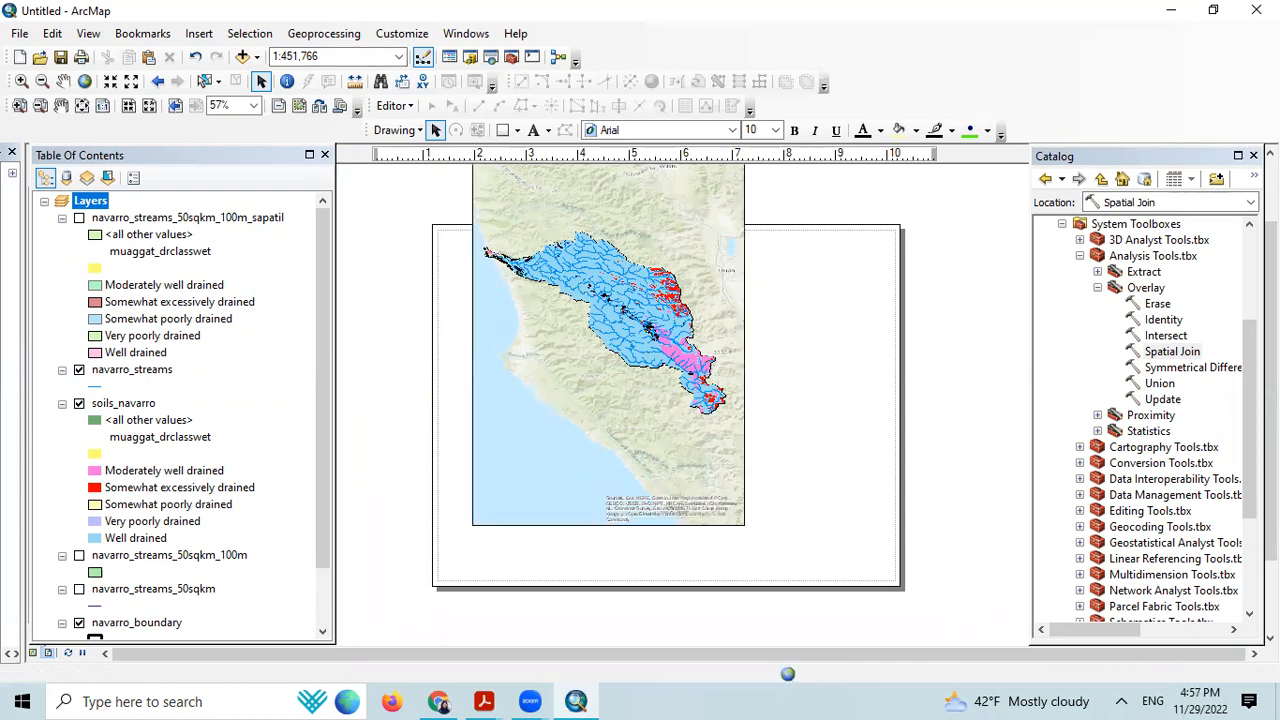
left_click(1253, 155)
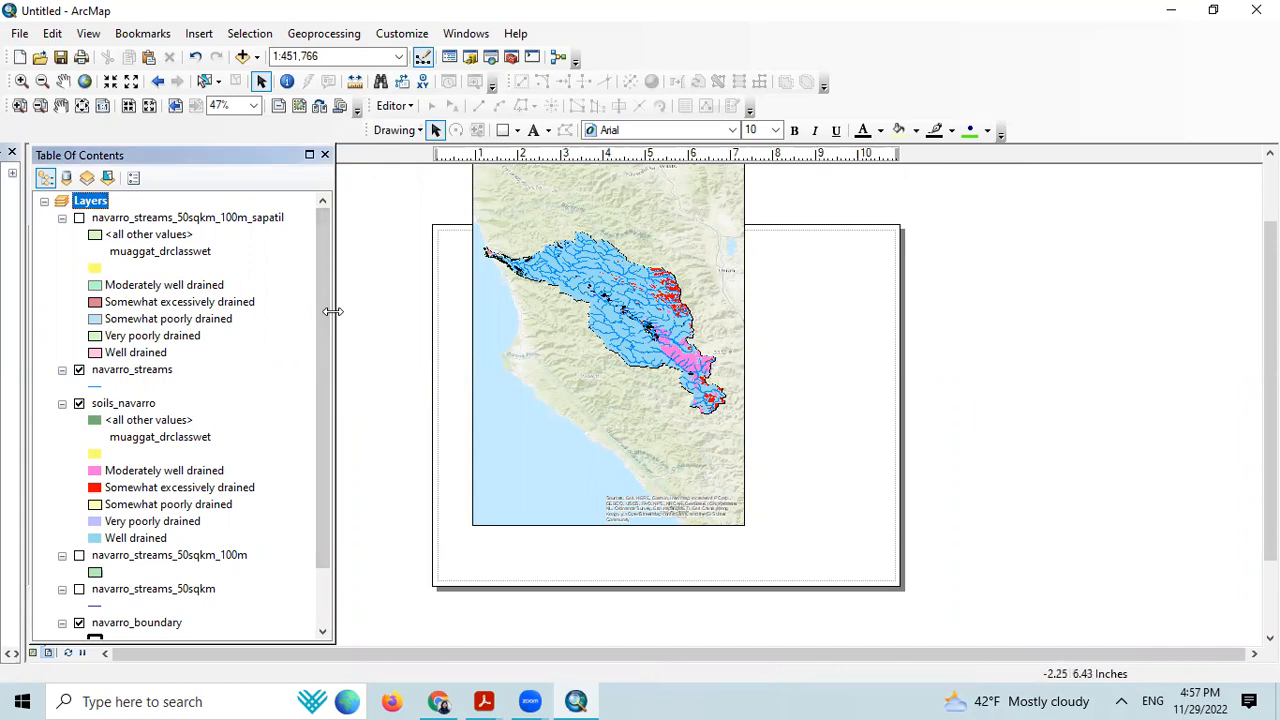
left_click_drag(333, 312, 130, 312)
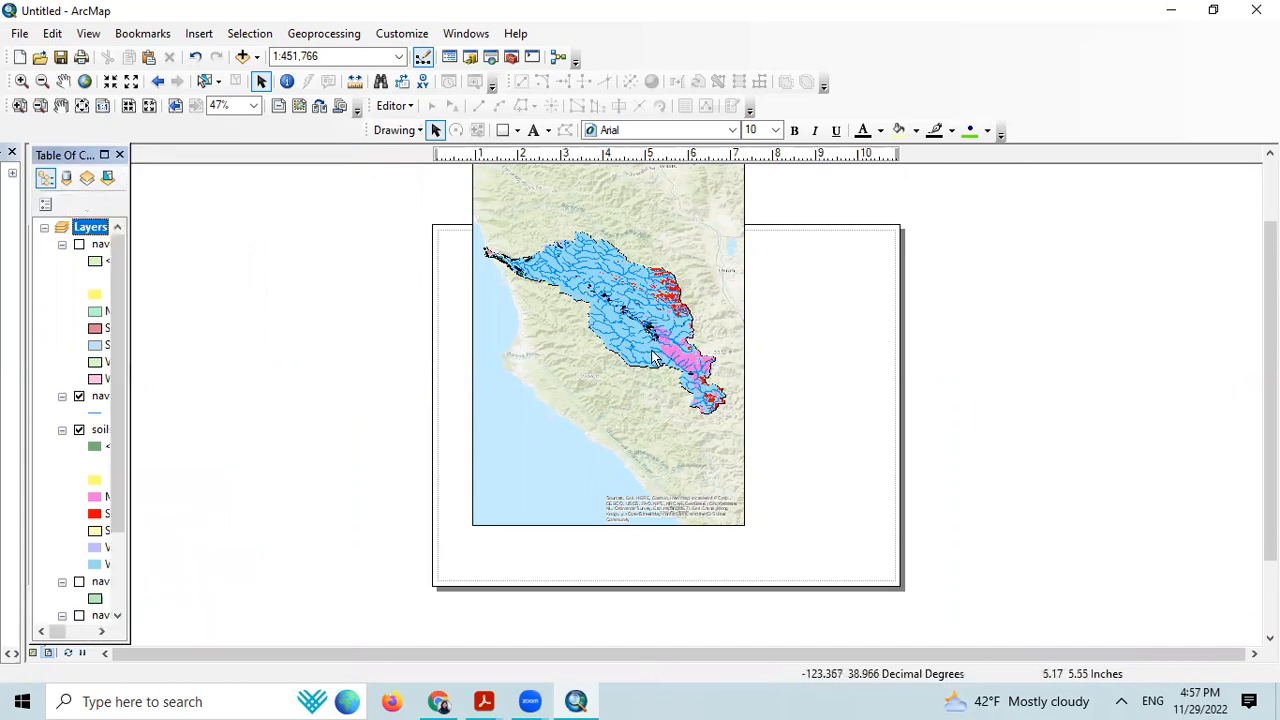
Step: Resize the data frame to fit the landscape page by lowering its upper edge and widening it towards the page's right margin
scroll(638, 350, "up", 1)
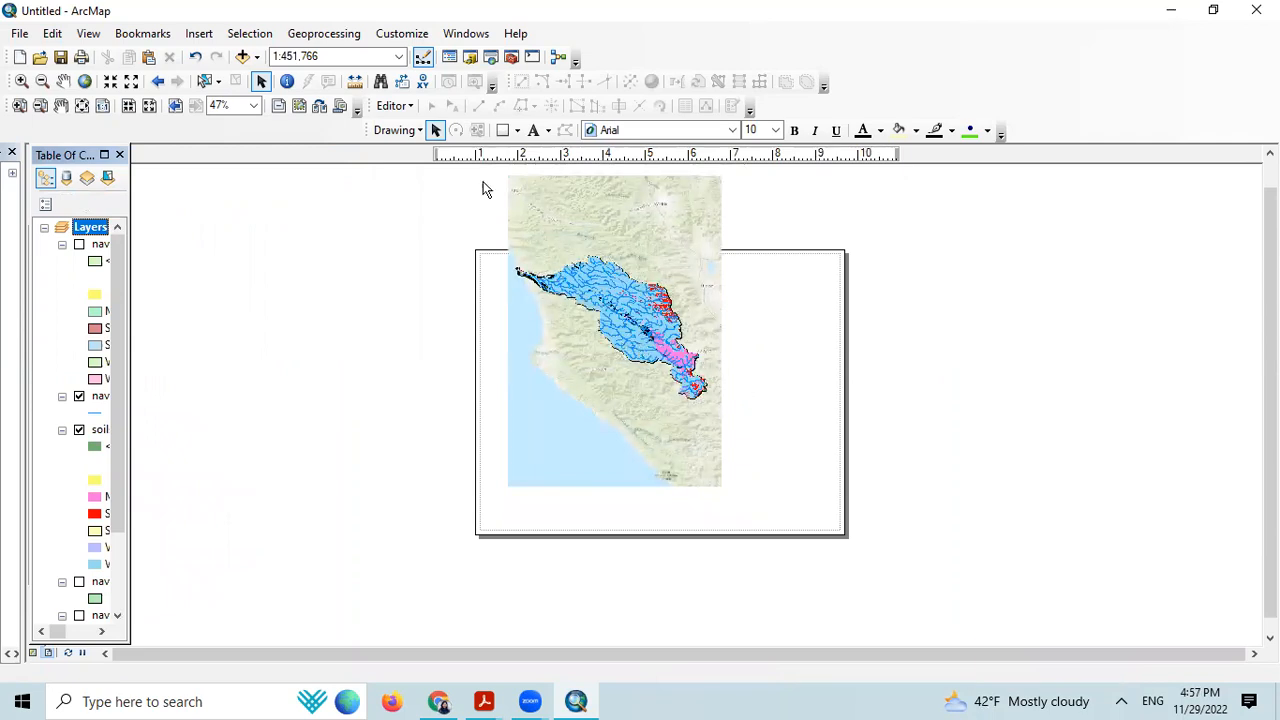
left_click(436, 131)
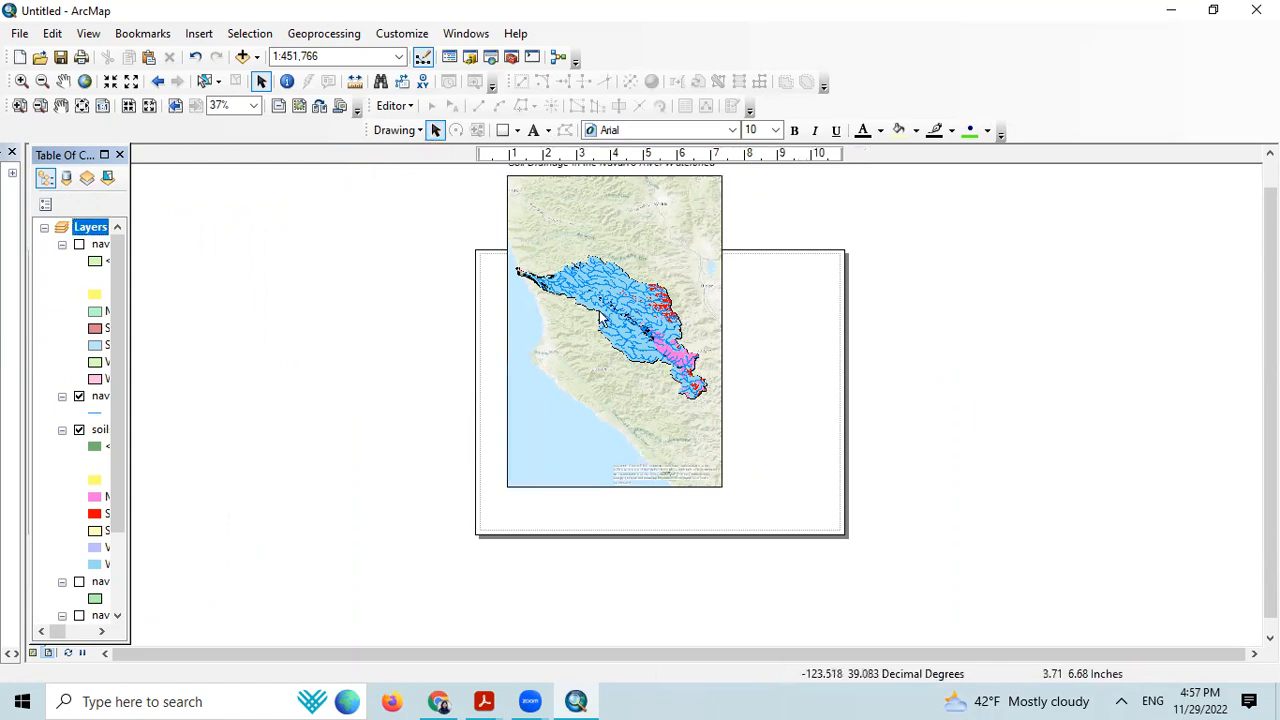
left_click(606, 300)
left_click_drag(614, 180, 612, 282)
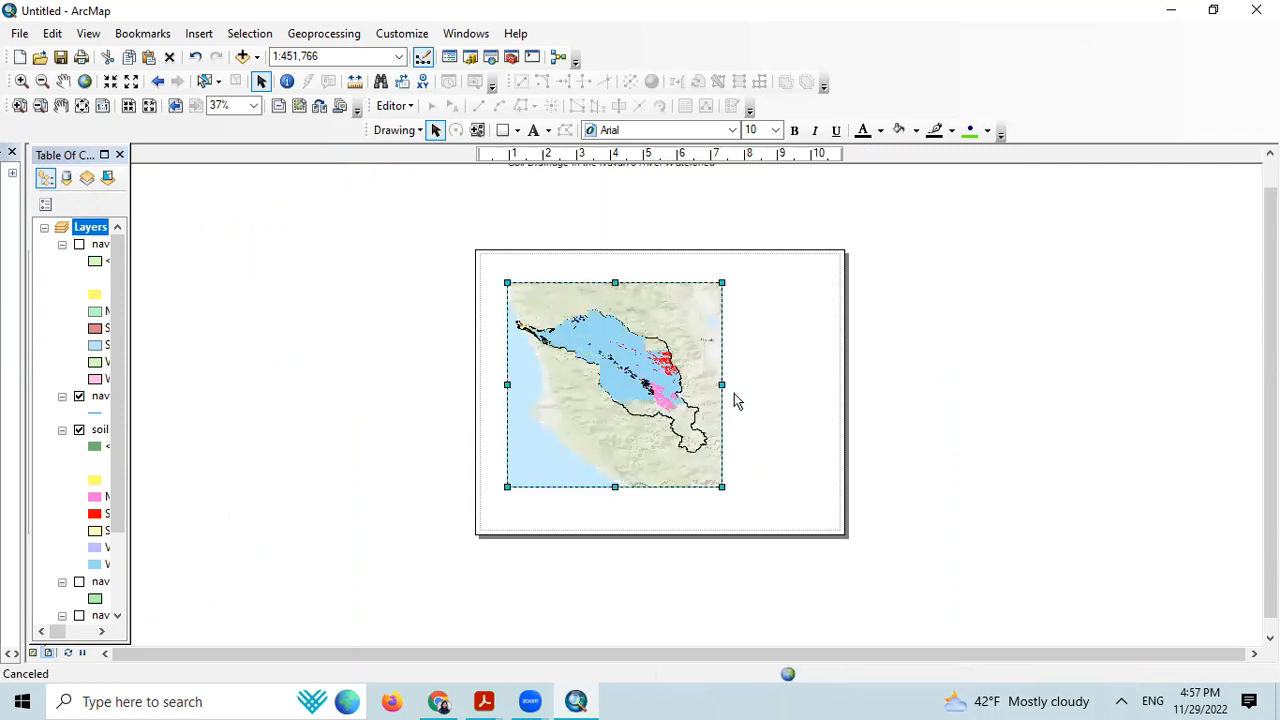
left_click_drag(722, 385, 809, 383)
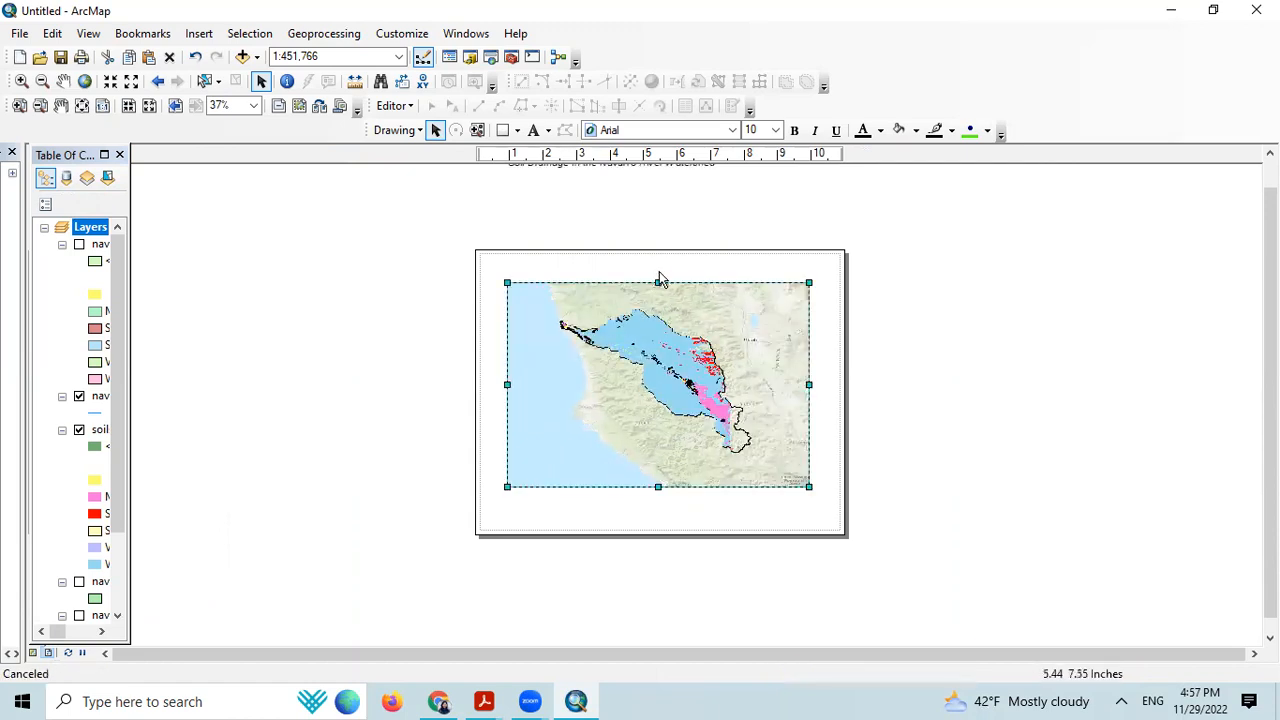
left_click_drag(658, 278, 658, 273)
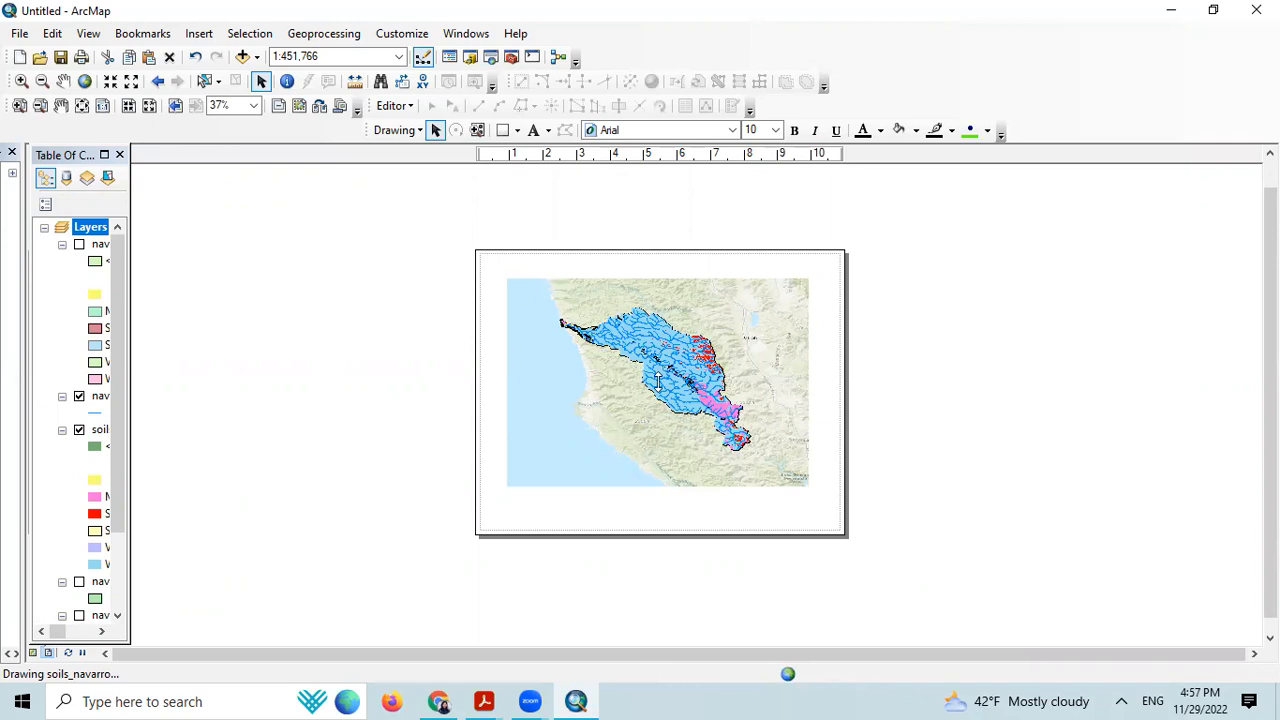
Step: Move the soil drainage title from above the page into the space between the page's upper edge and the data frame
scroll(597, 457, "down", 4)
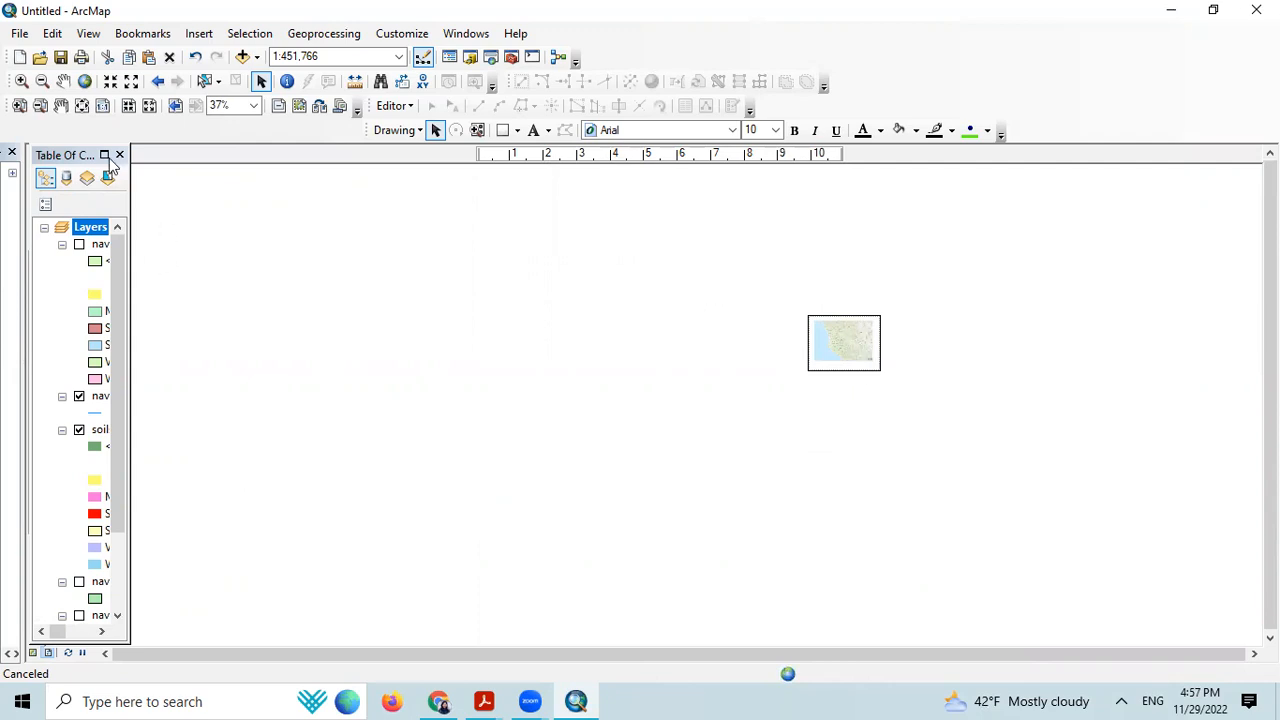
left_click(22, 106)
left_click(858, 351)
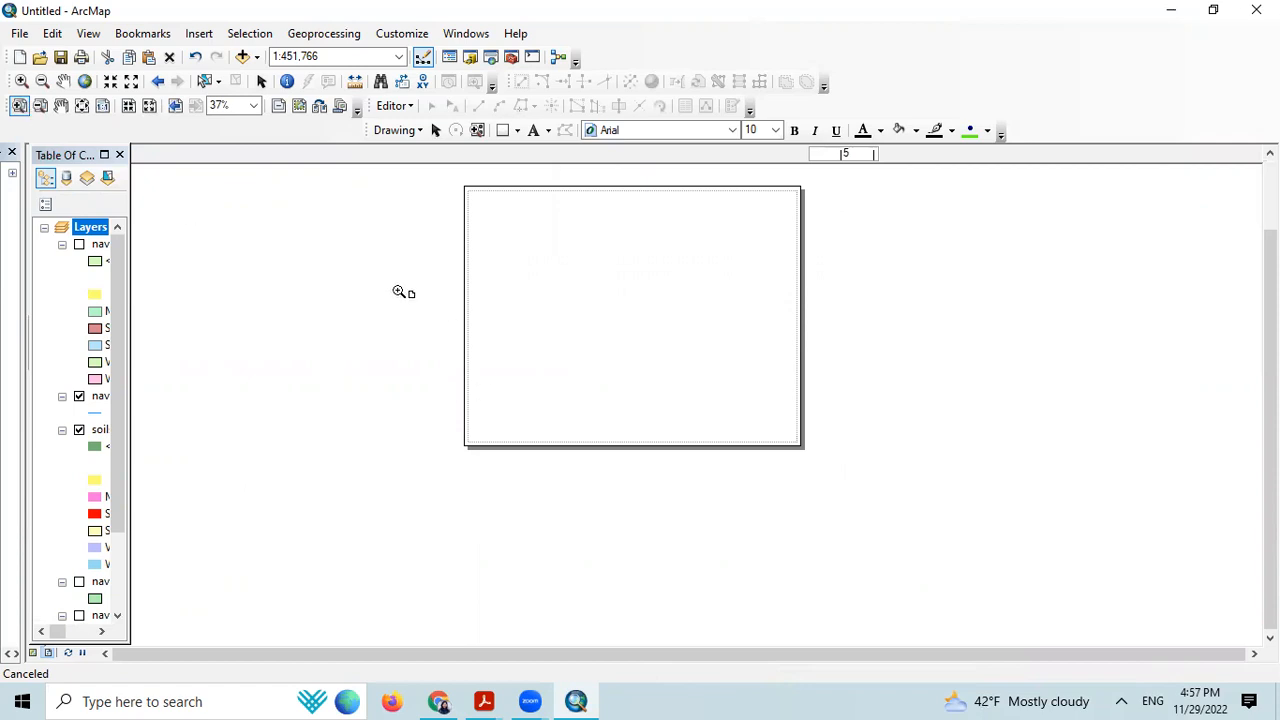
left_click(680, 430)
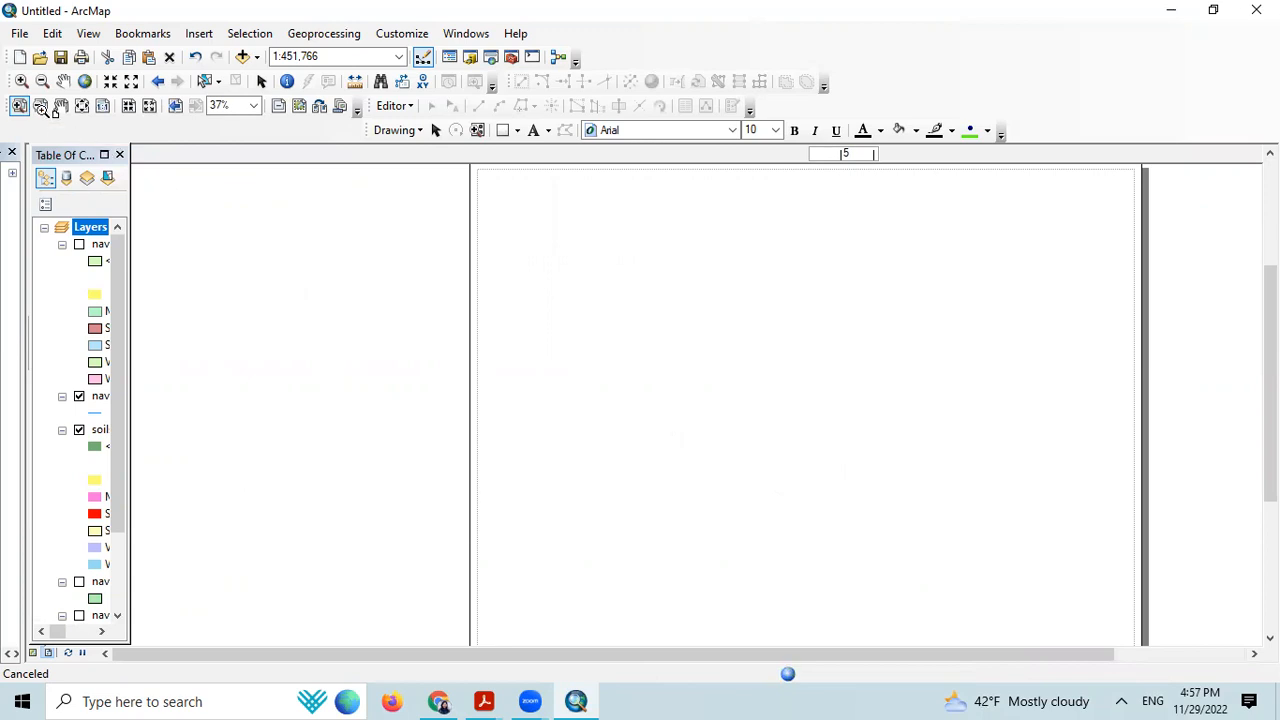
left_click(41, 108)
left_click_drag(416, 274, 829, 537)
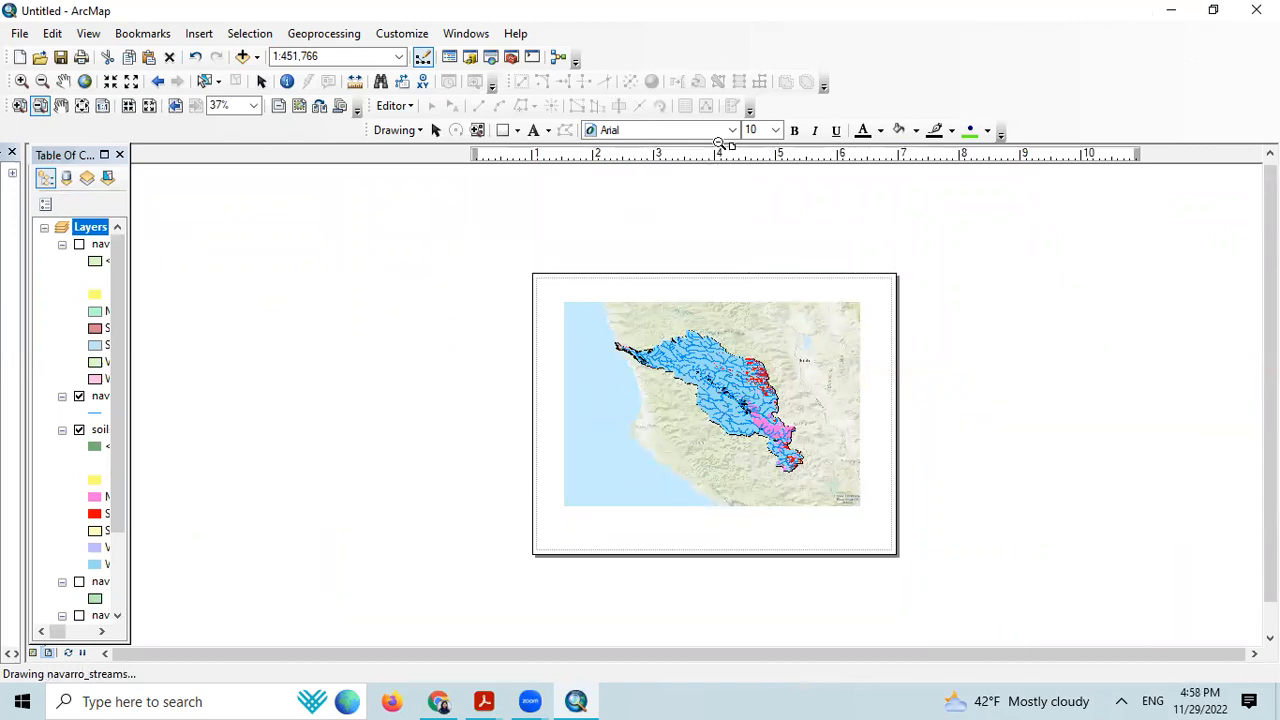
left_click(64, 112)
left_click(638, 190)
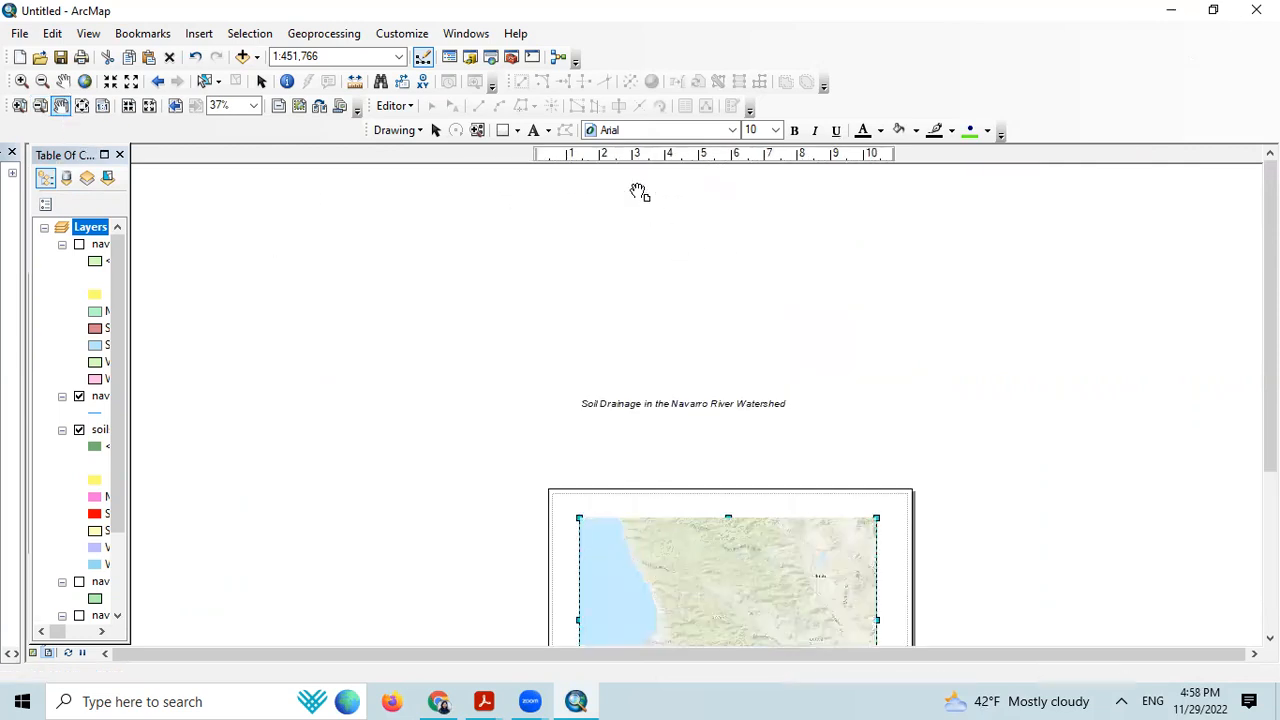
left_click_drag(706, 500, 692, 409)
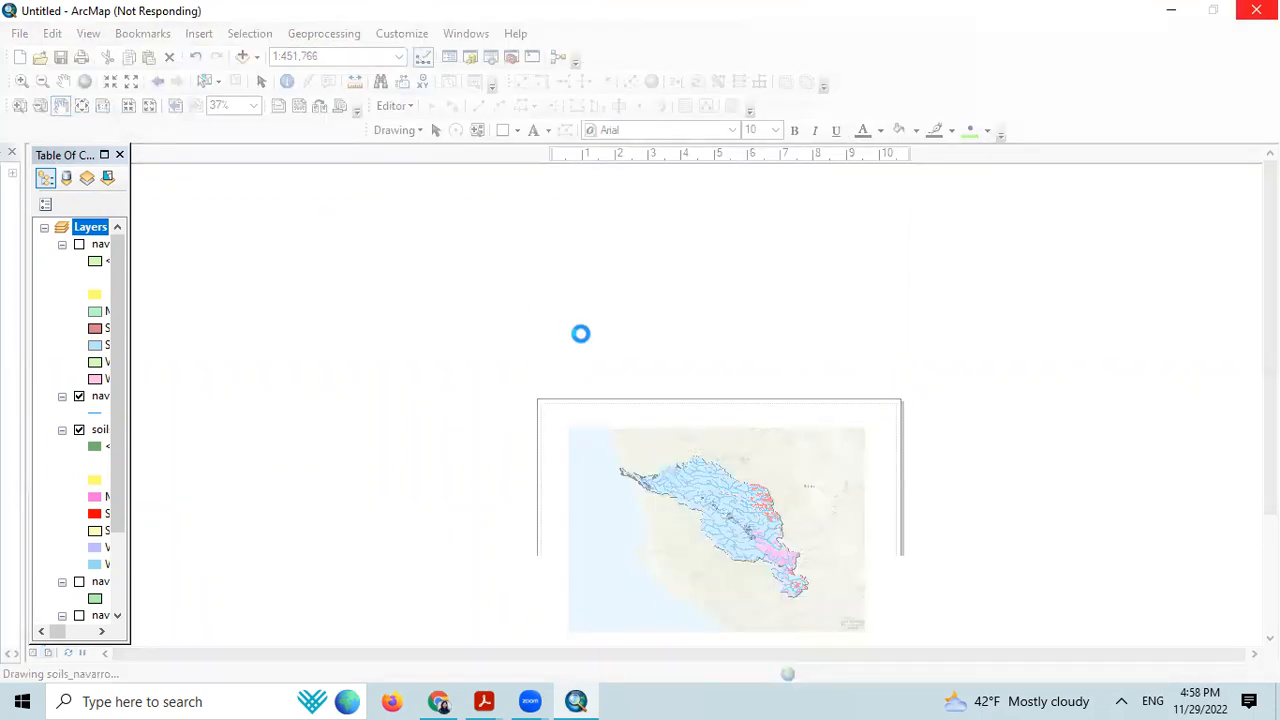
left_click(435, 131)
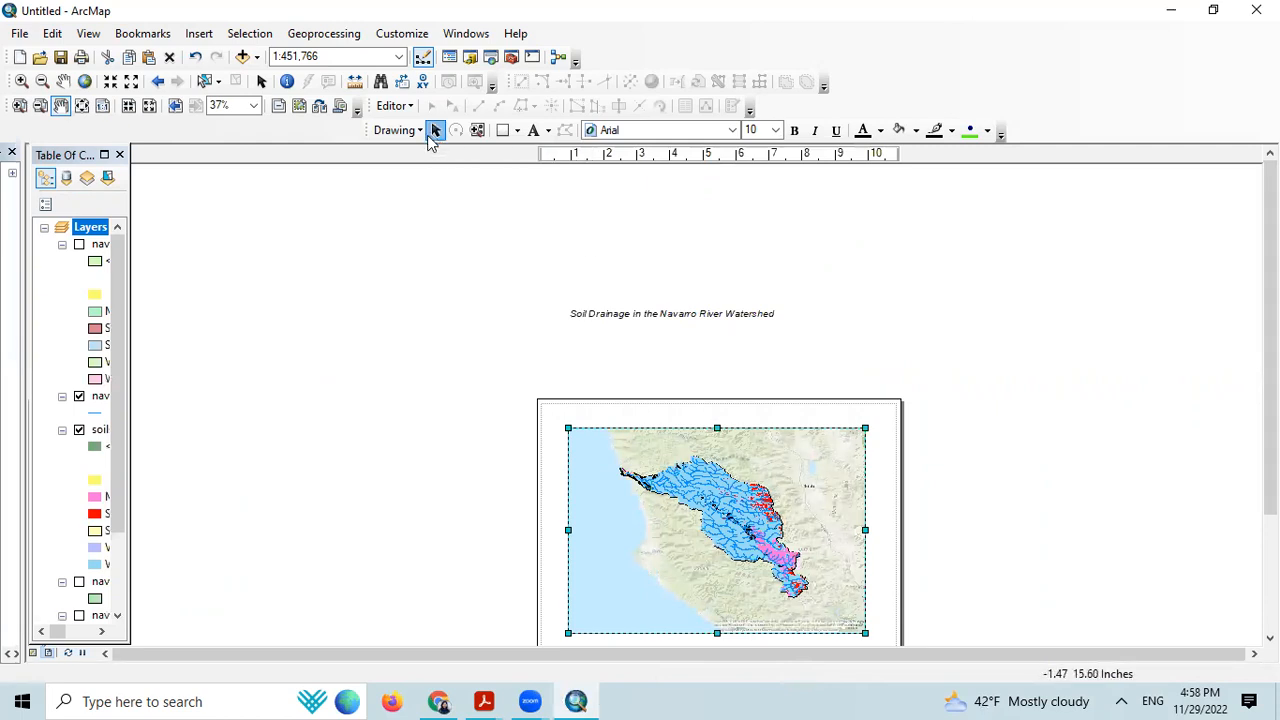
left_click(610, 315)
left_click_drag(610, 315, 644, 415)
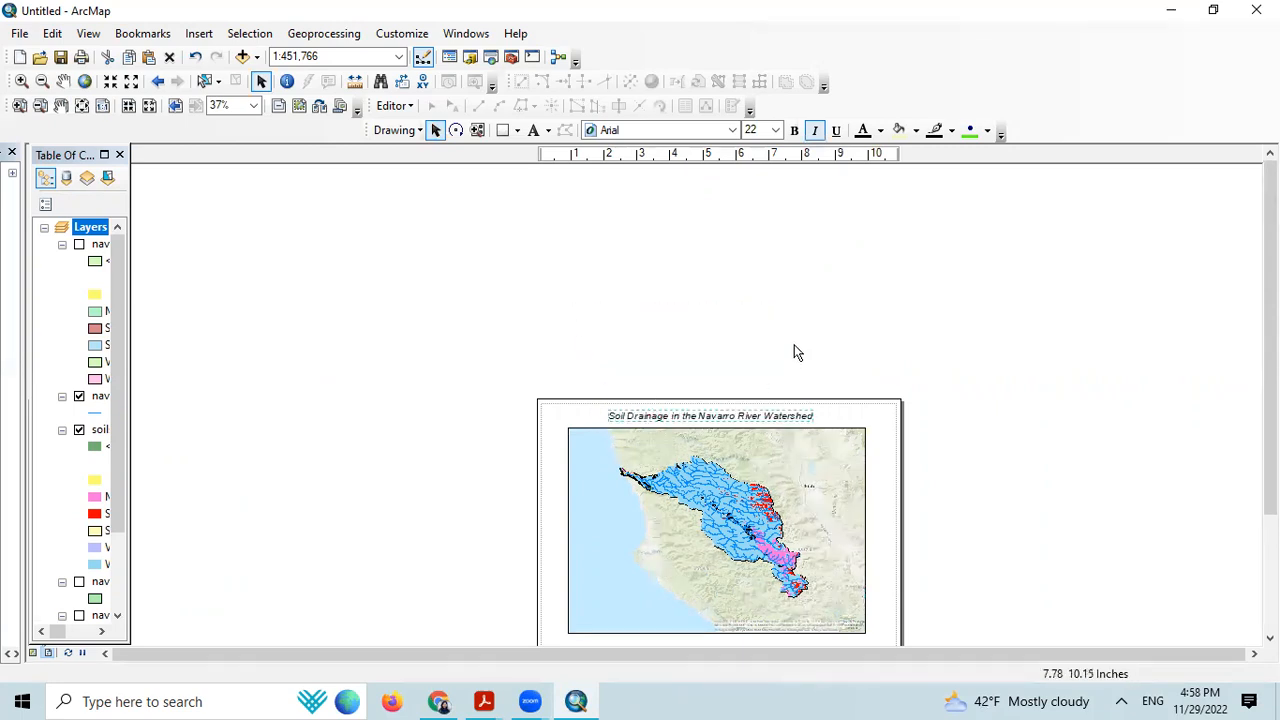
left_click(61, 105)
left_click_drag(666, 349, 553, 221)
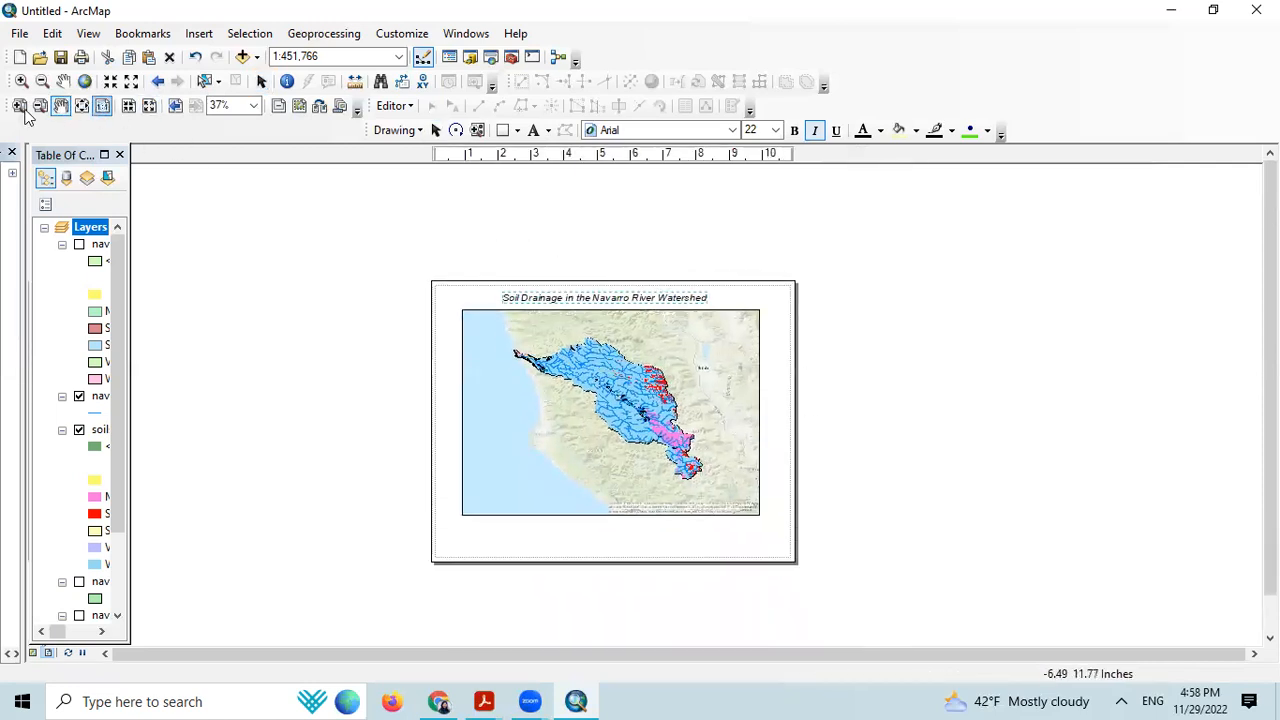
Step: Move the soil drainage title from above the data frame into the empty space beneath it
scroll(575, 365, "up", 2)
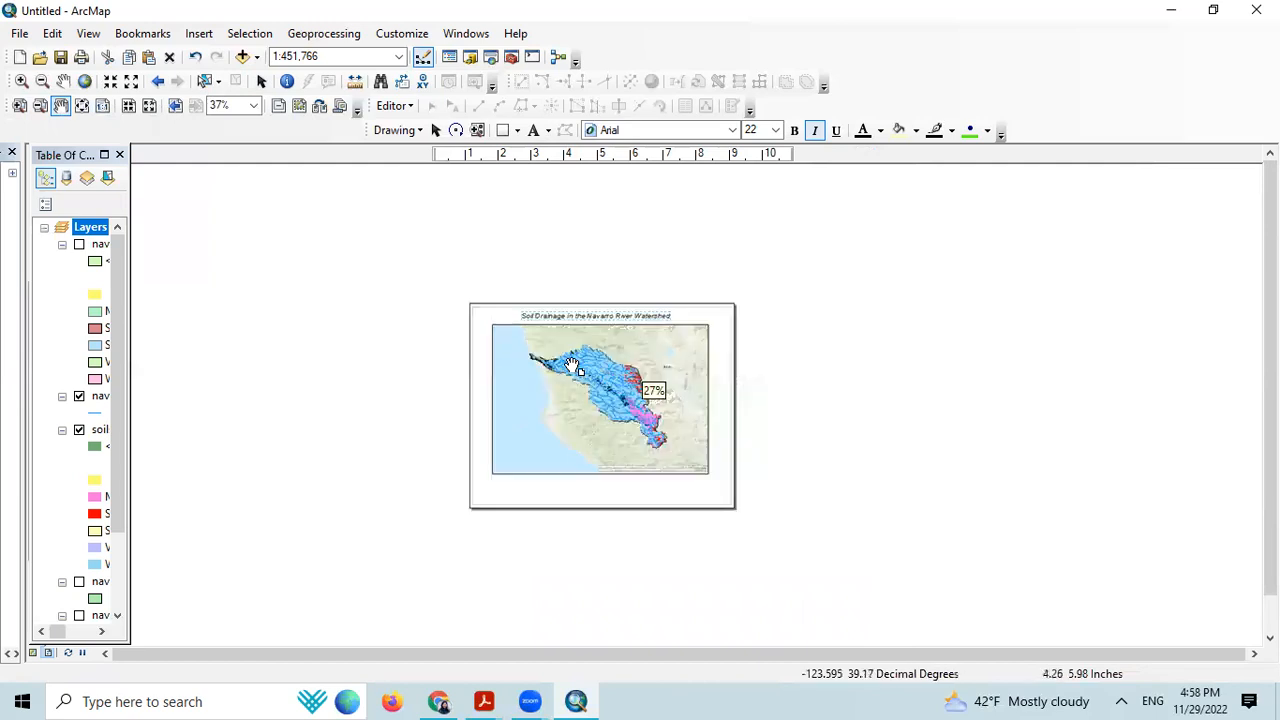
scroll(575, 365, "down", 2)
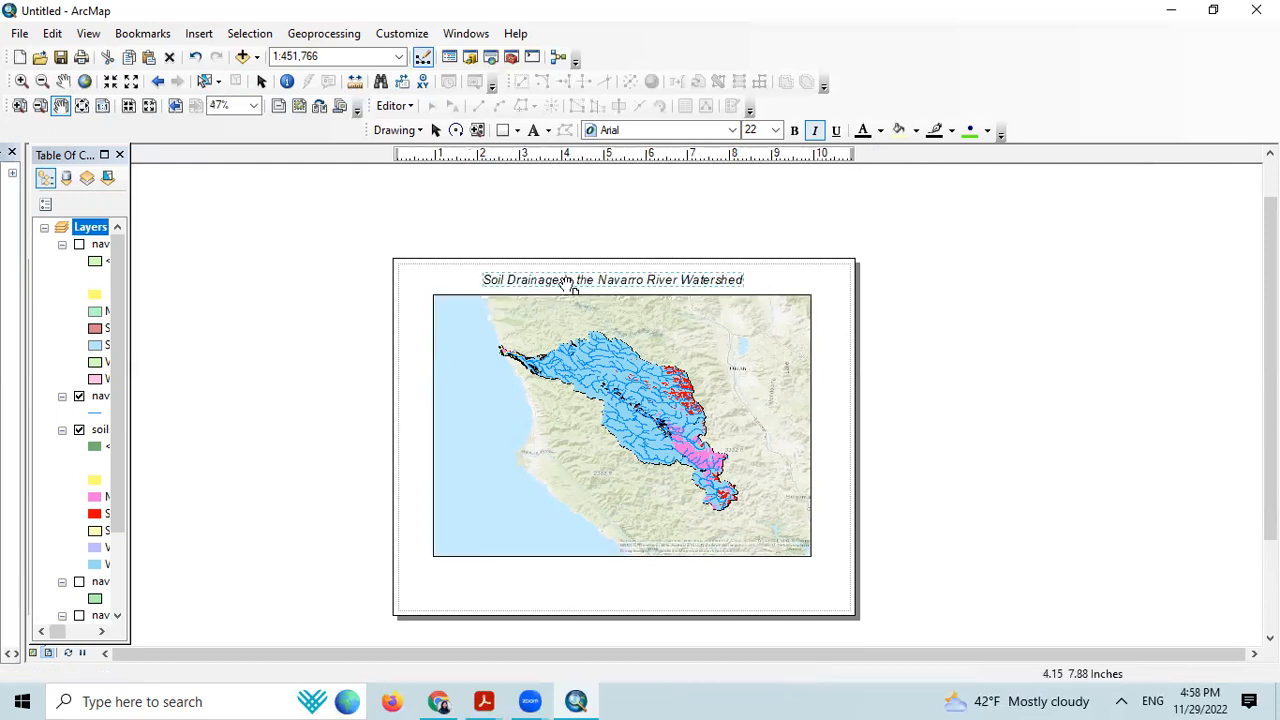
left_click_drag(565, 278, 643, 274)
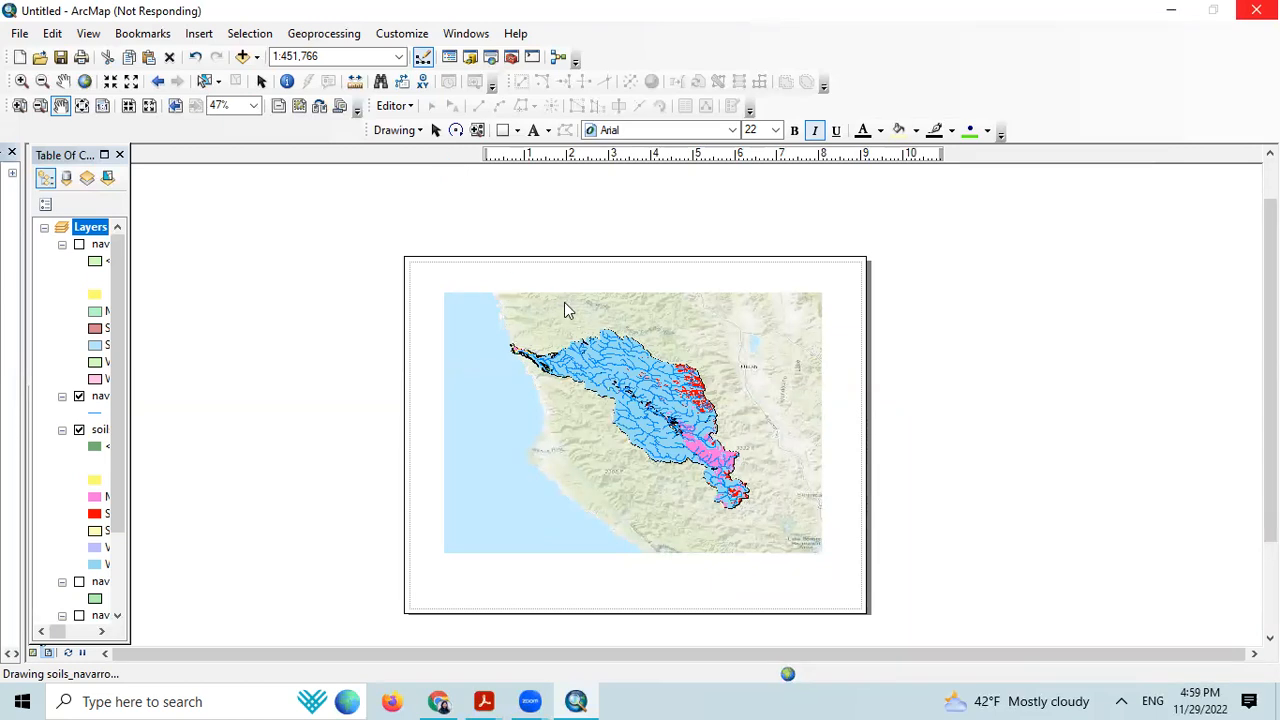
left_click(434, 134)
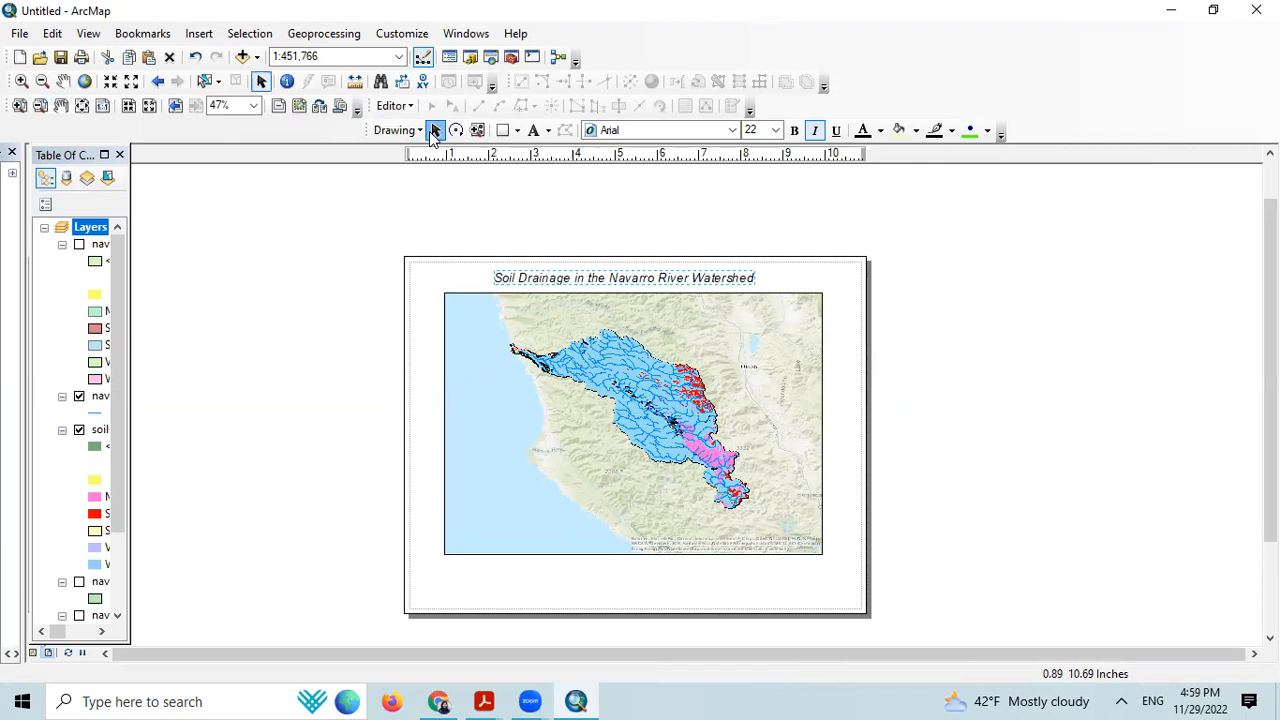
left_click_drag(569, 280, 503, 562)
Step: Resize the data frame to reach close to the page's side and upper margins, and raise its lower edge to leave more room beneath
left_click(489, 449)
left_click_drag(443, 420, 432, 428)
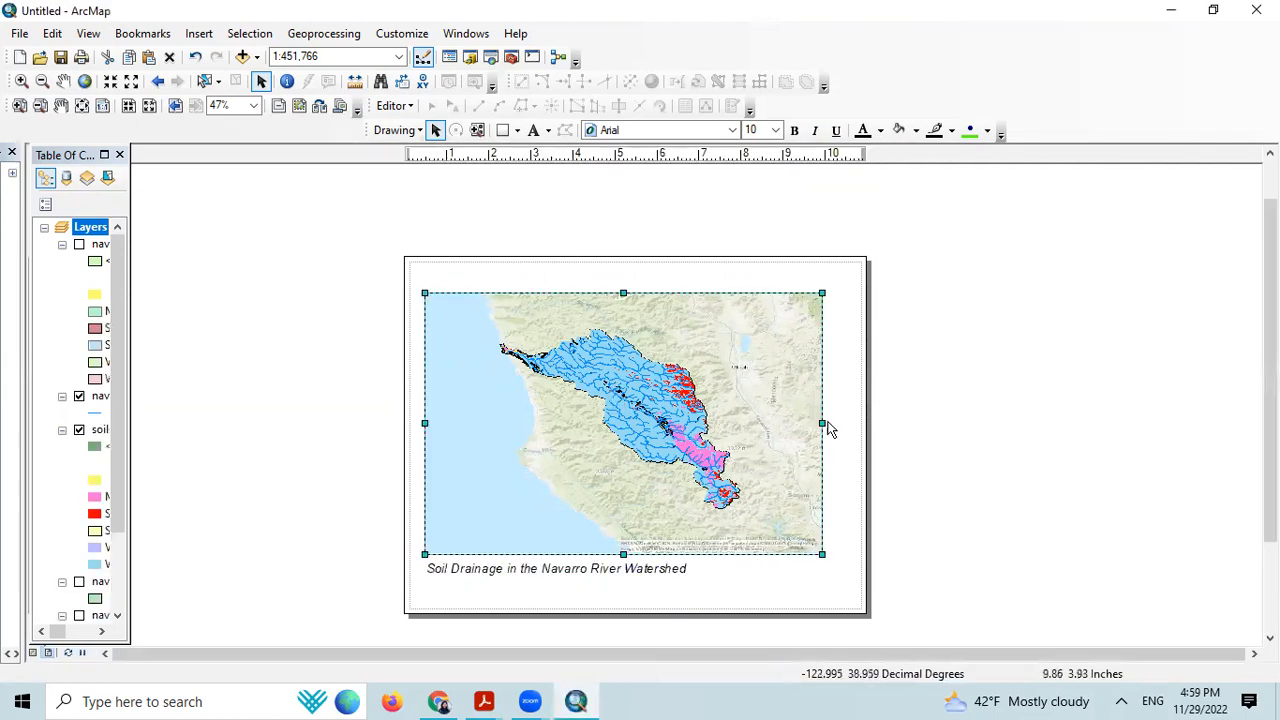
left_click_drag(823, 422, 843, 431)
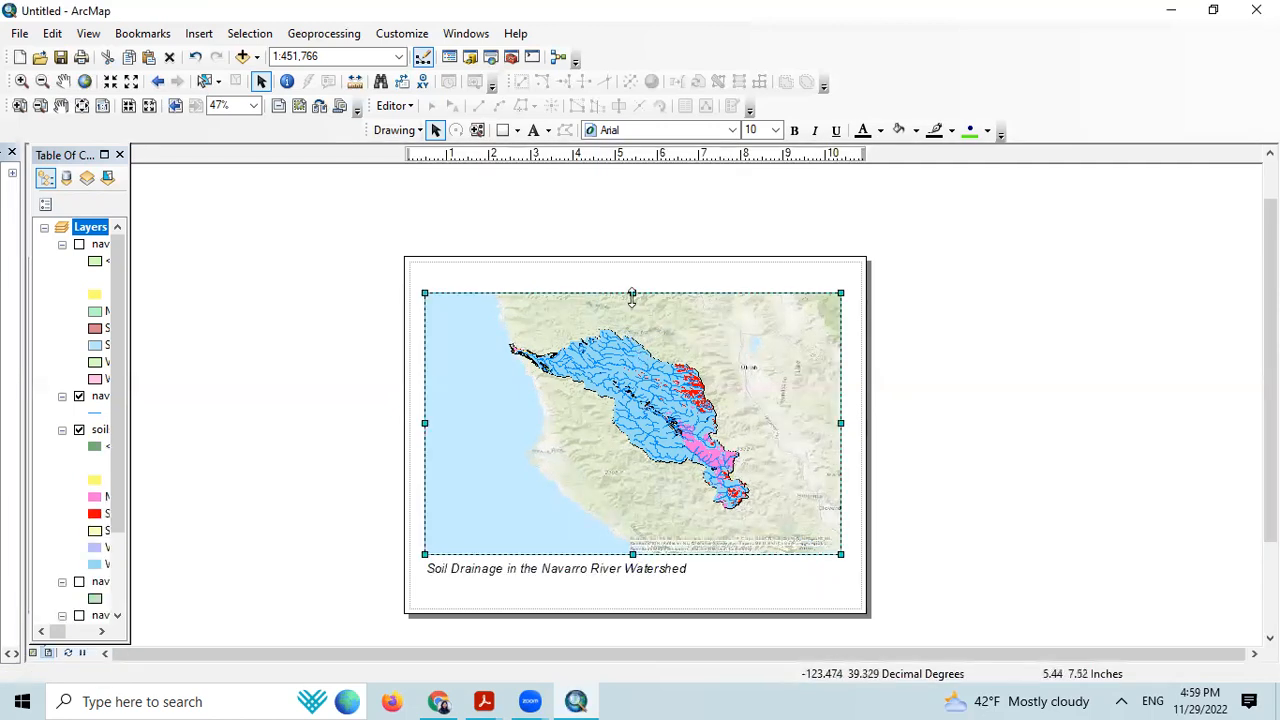
left_click_drag(632, 291, 632, 279)
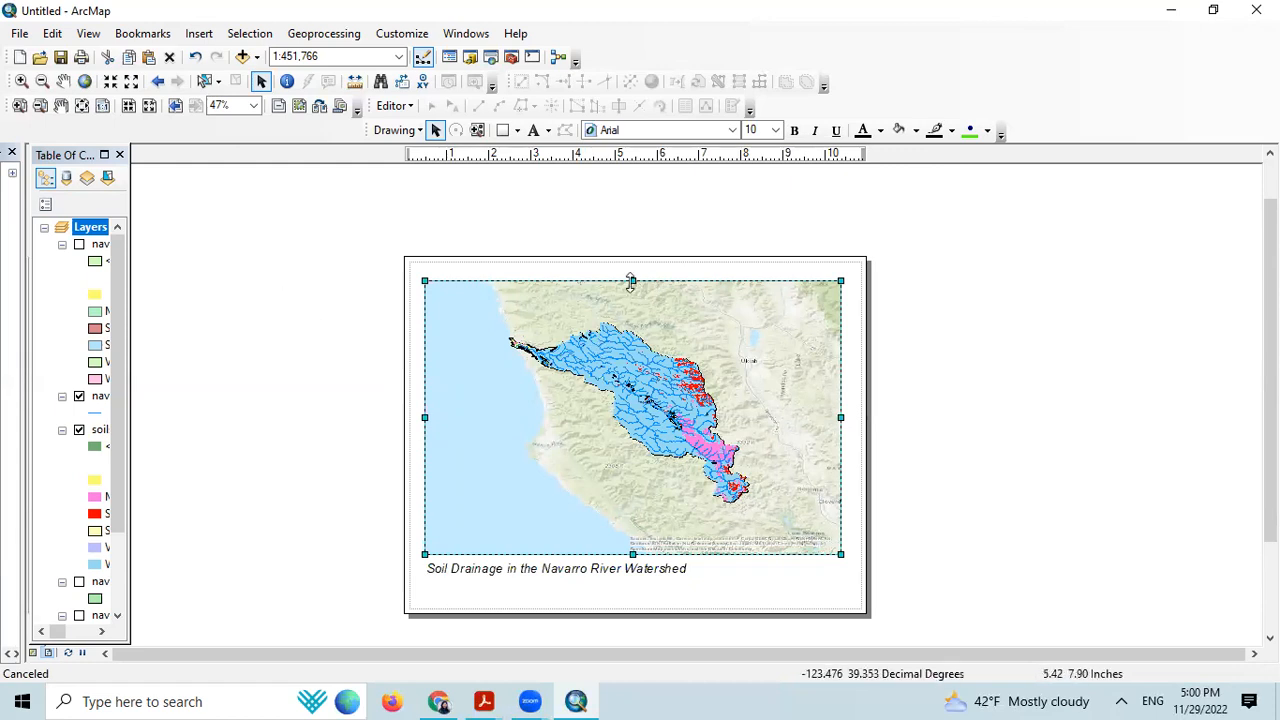
left_click_drag(633, 283, 633, 272)
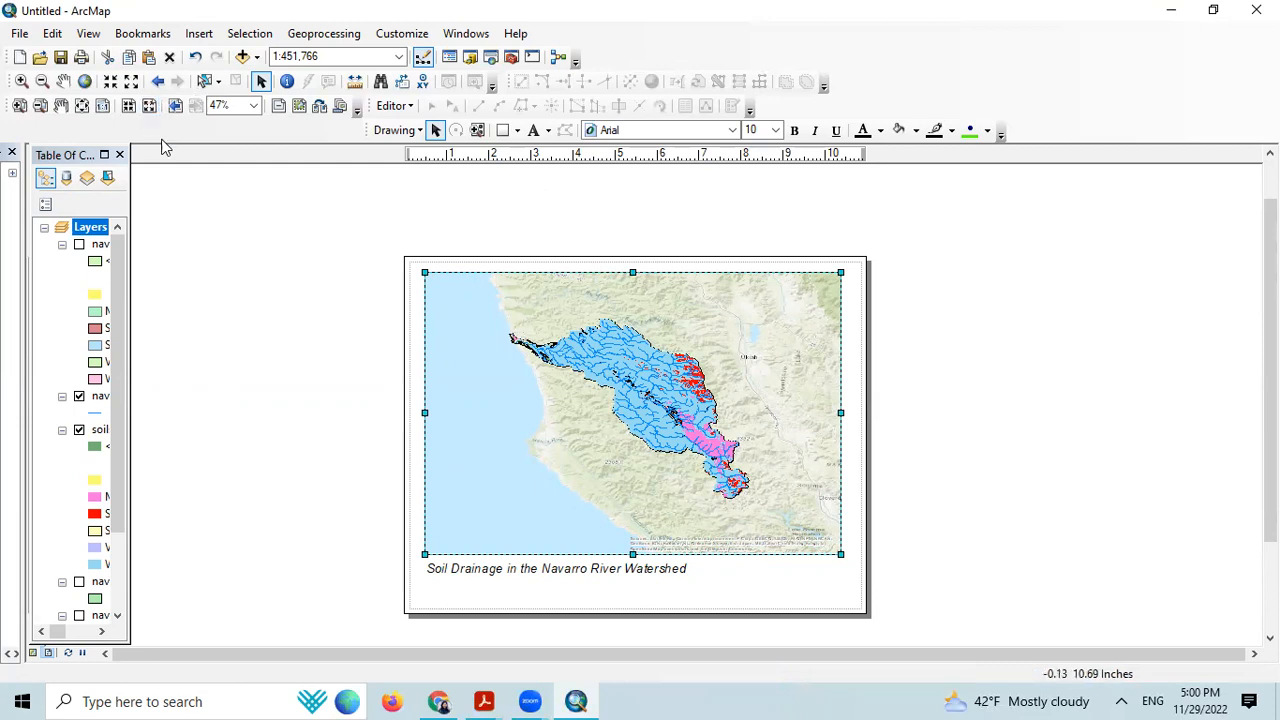
left_click_drag(632, 554, 635, 536)
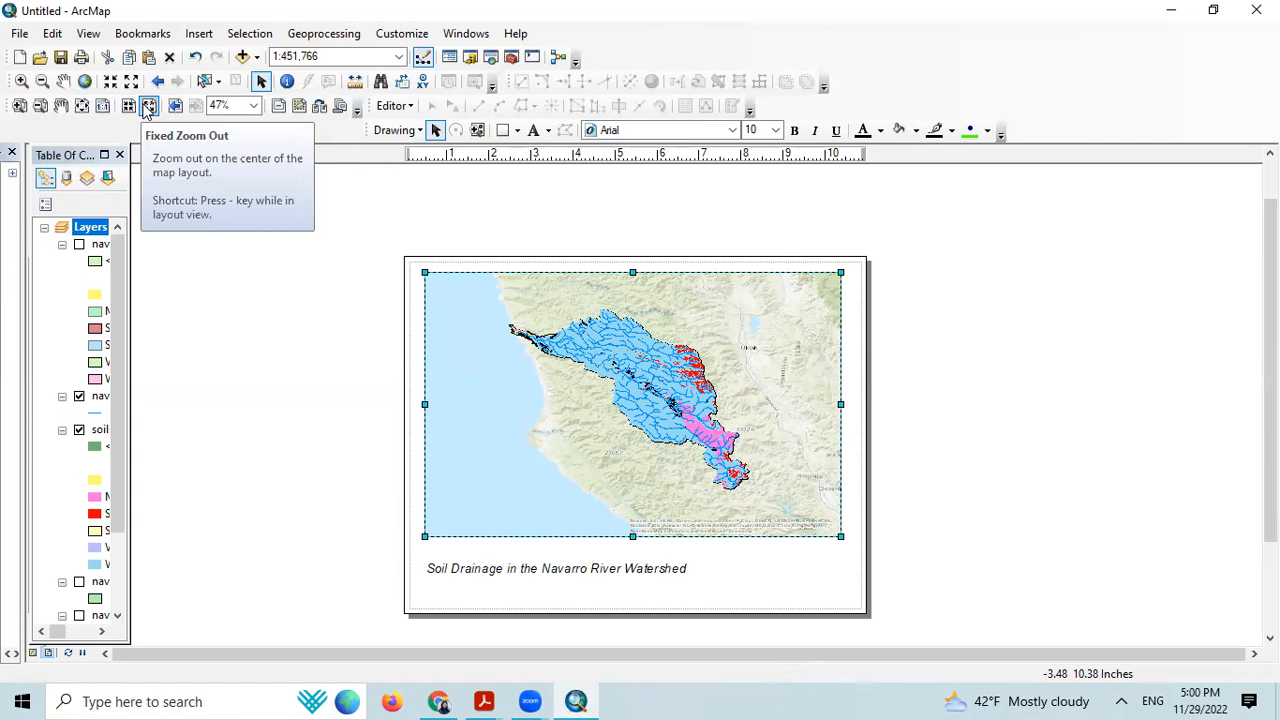
Step: Move the title directly beneath the data frame, aligned with the frame's left edge
left_click(82, 108)
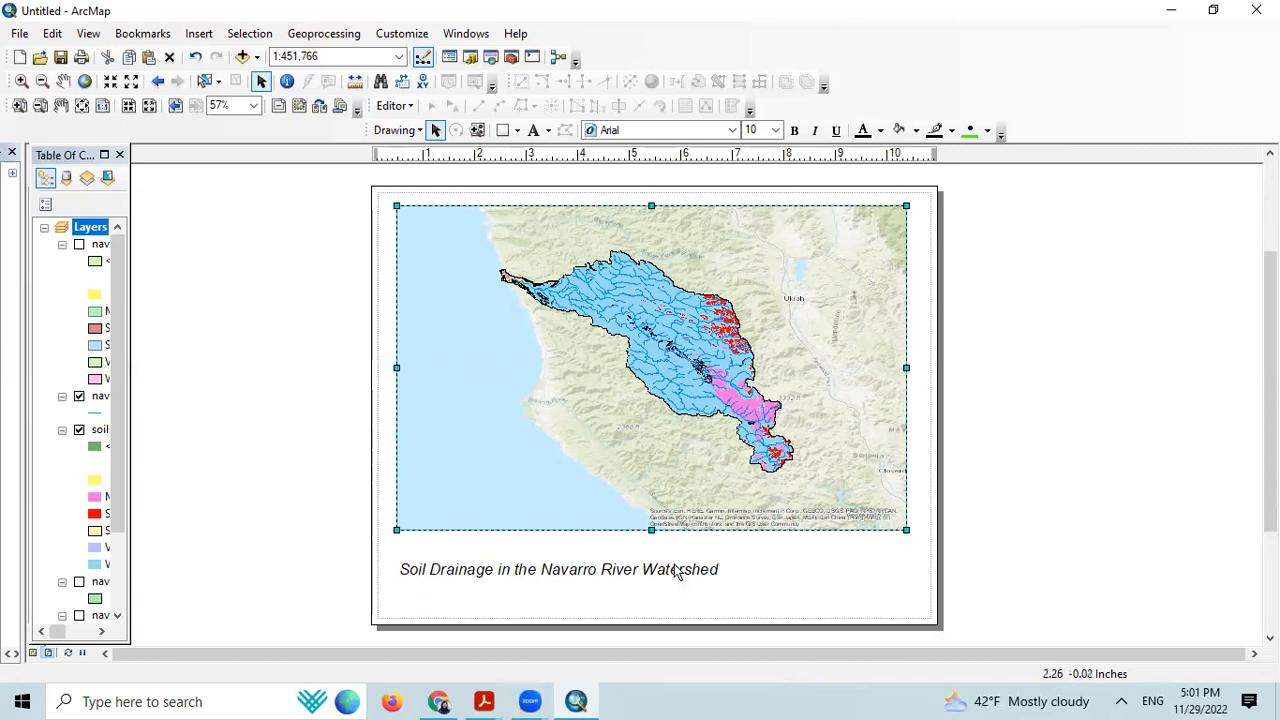
left_click(435, 130)
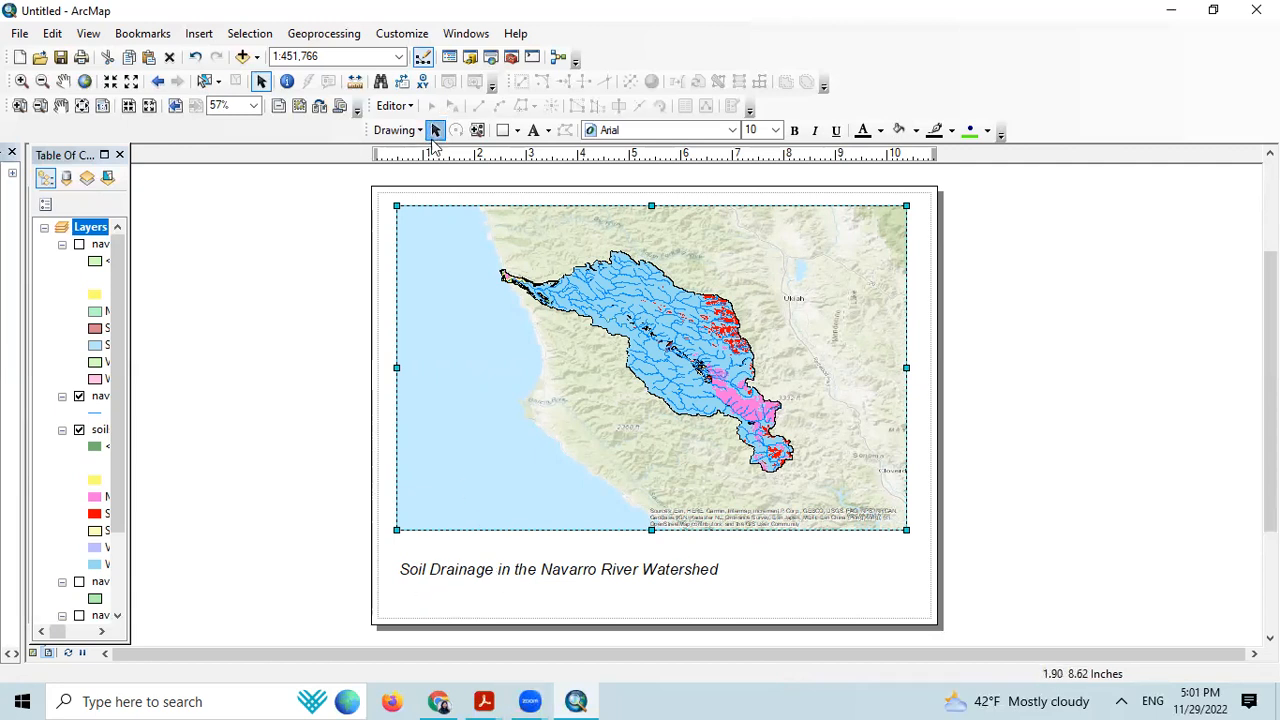
left_click(520, 571)
left_click_drag(413, 570, 401, 547)
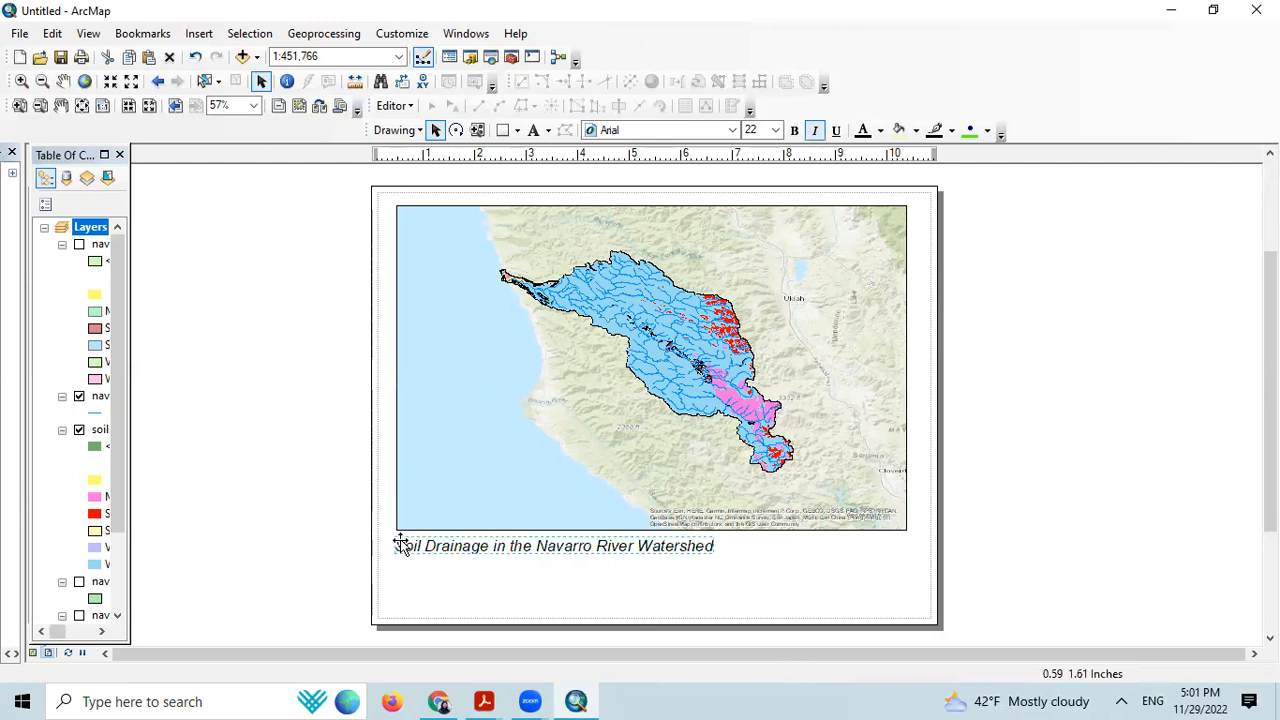
Step: Insert a north arrow in the ESRI North 4 style into the layout
left_click(199, 33)
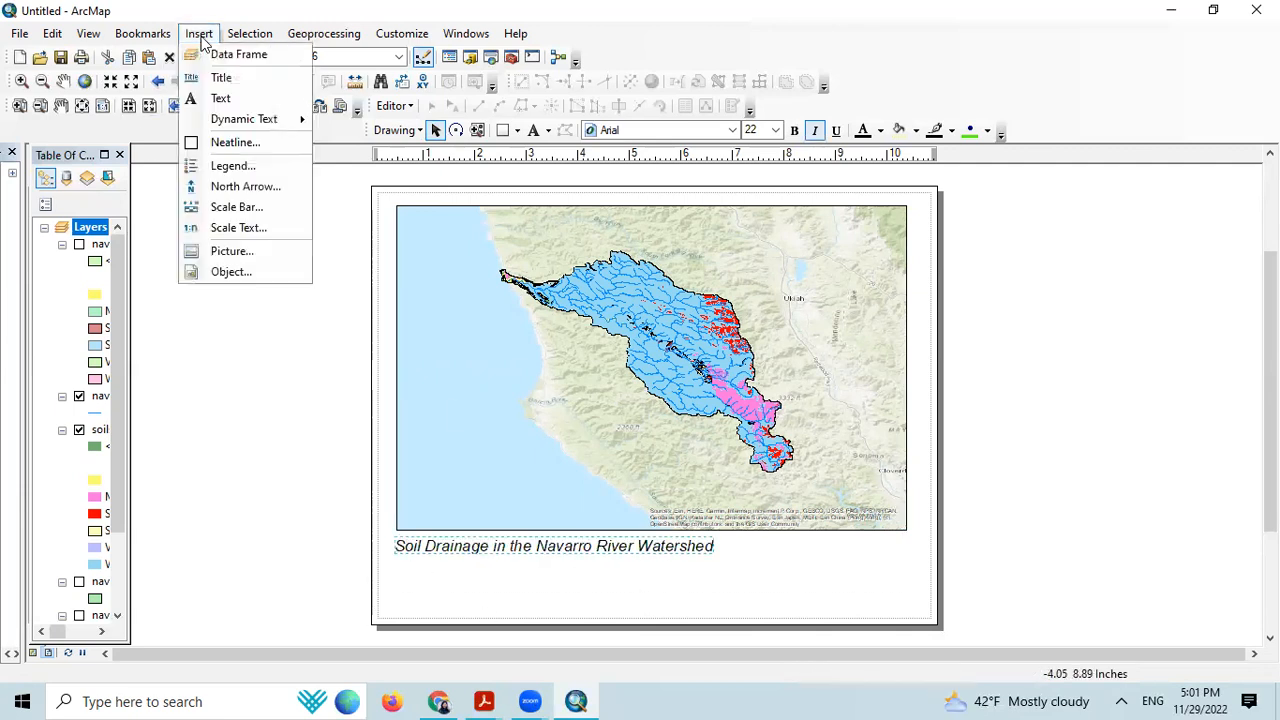
left_click(253, 191)
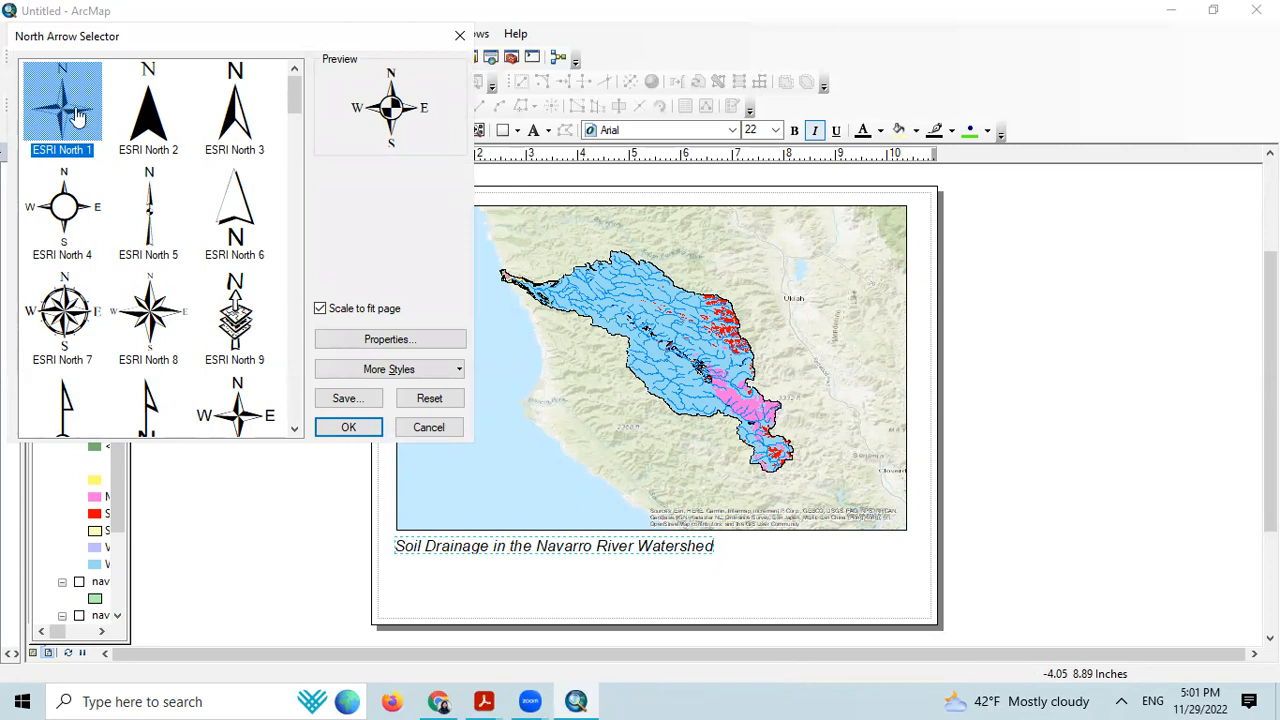
left_click(60, 210)
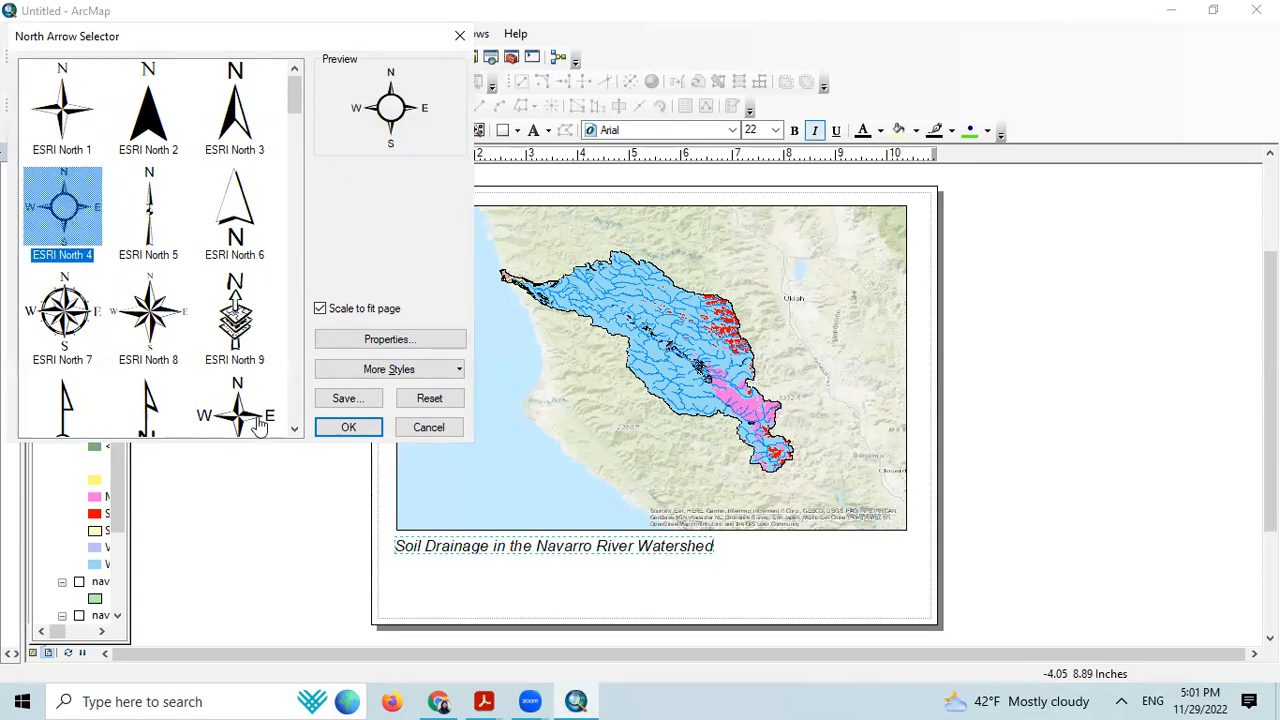
left_click(348, 427)
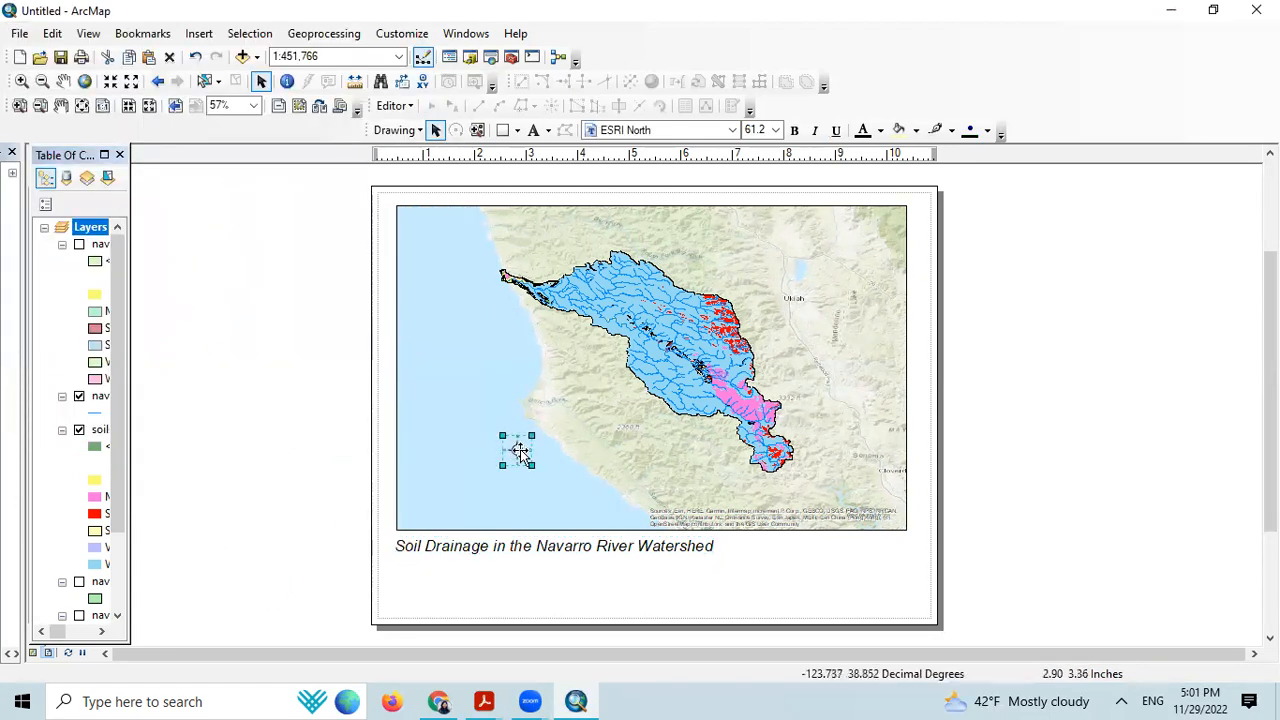
Step: Enlarge the north arrow and place it below the data frame in the page's lower-right corner
left_click(421, 491)
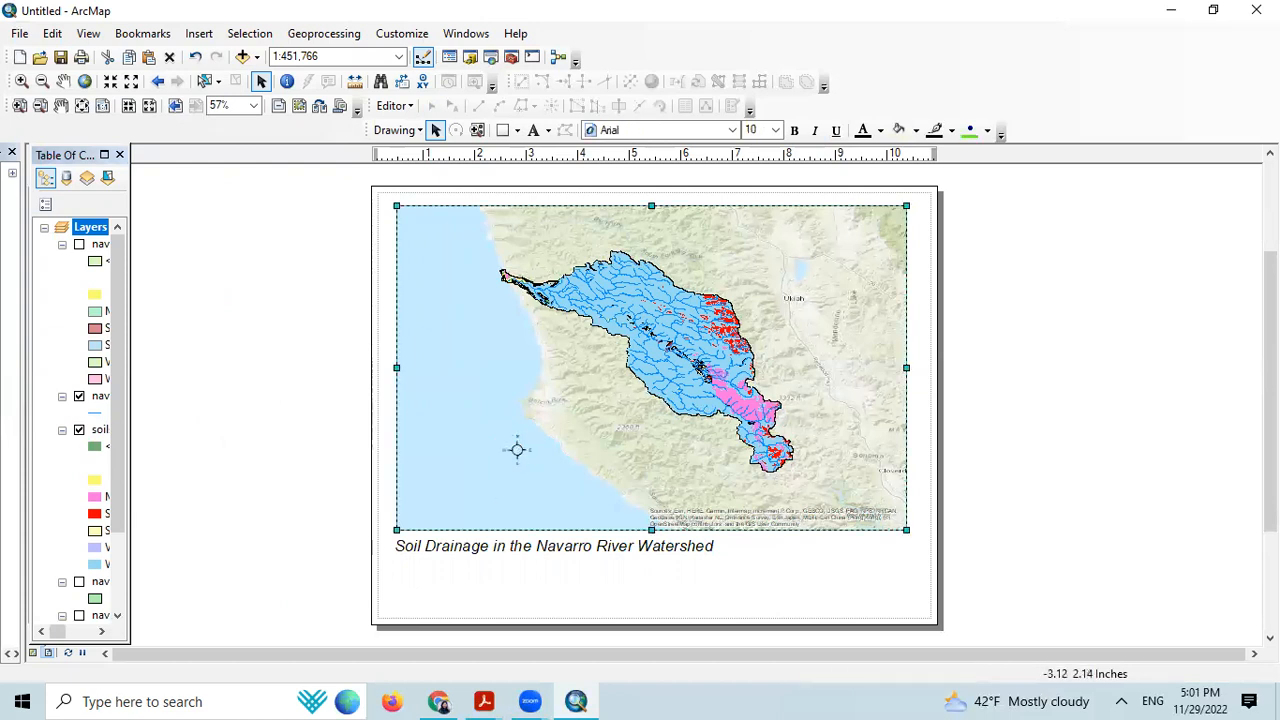
left_click(513, 448)
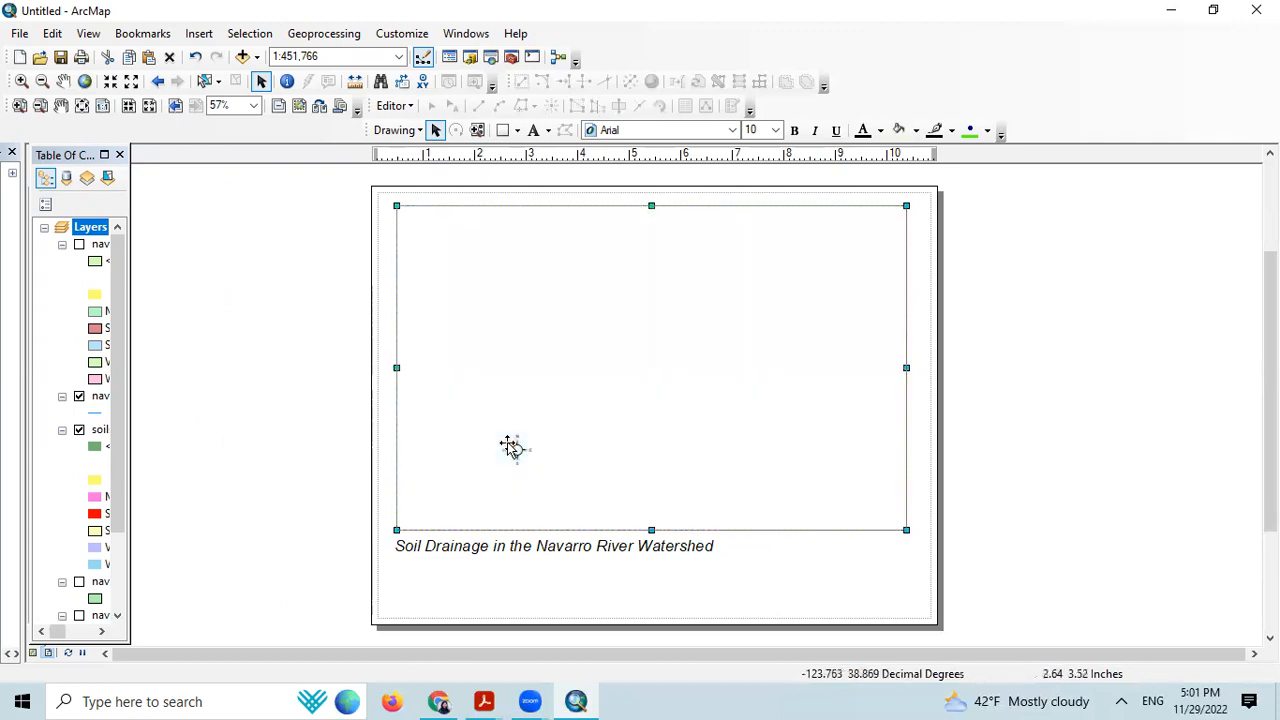
left_click_drag(531, 465, 550, 482)
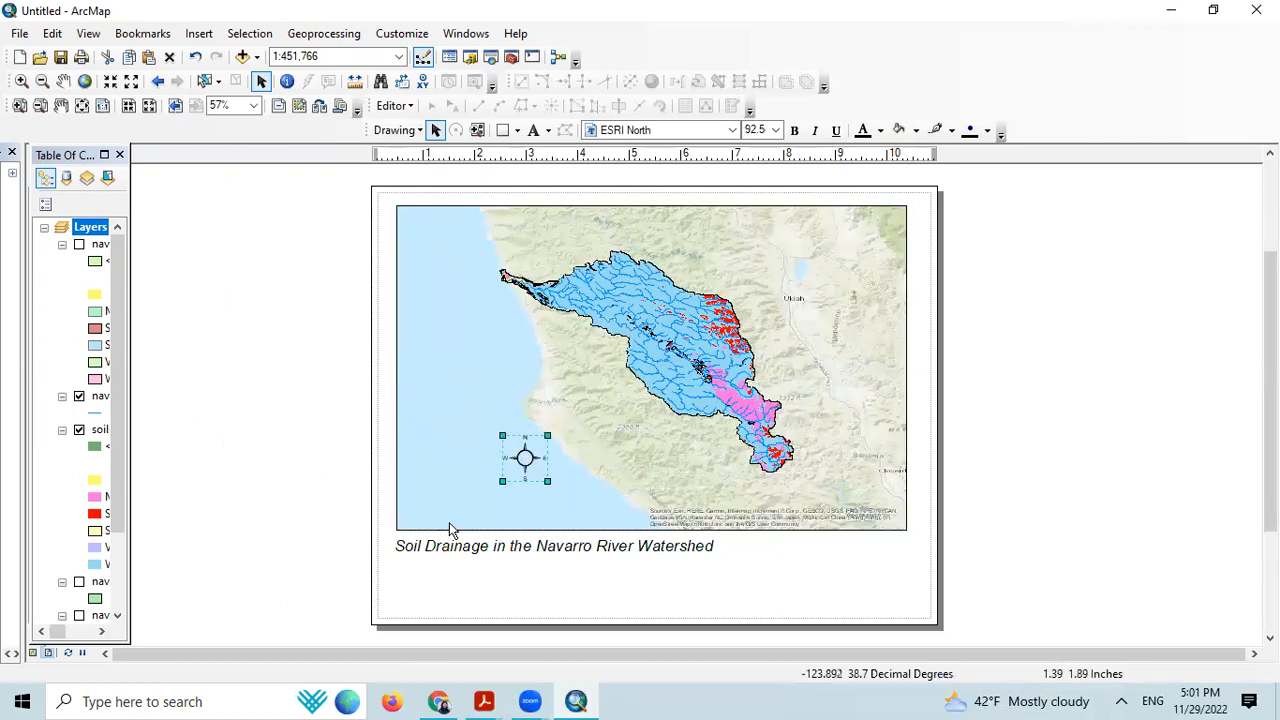
left_click_drag(526, 463, 846, 448)
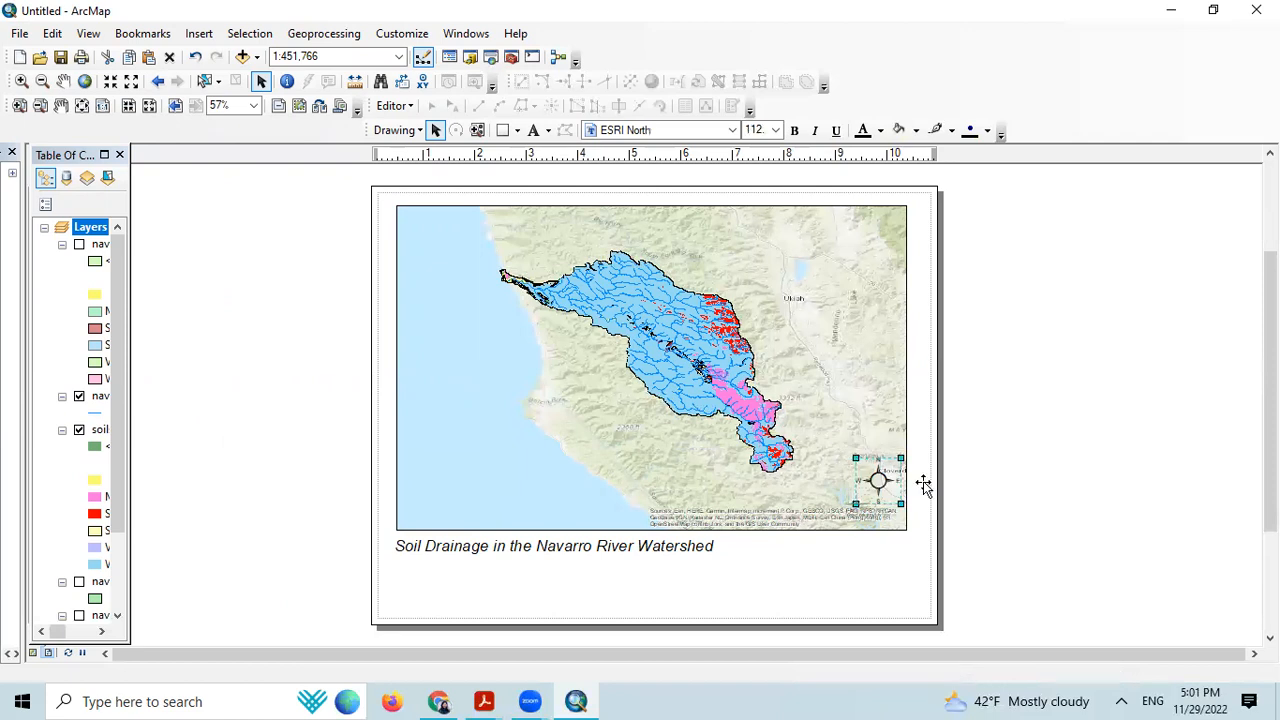
left_click(865, 552)
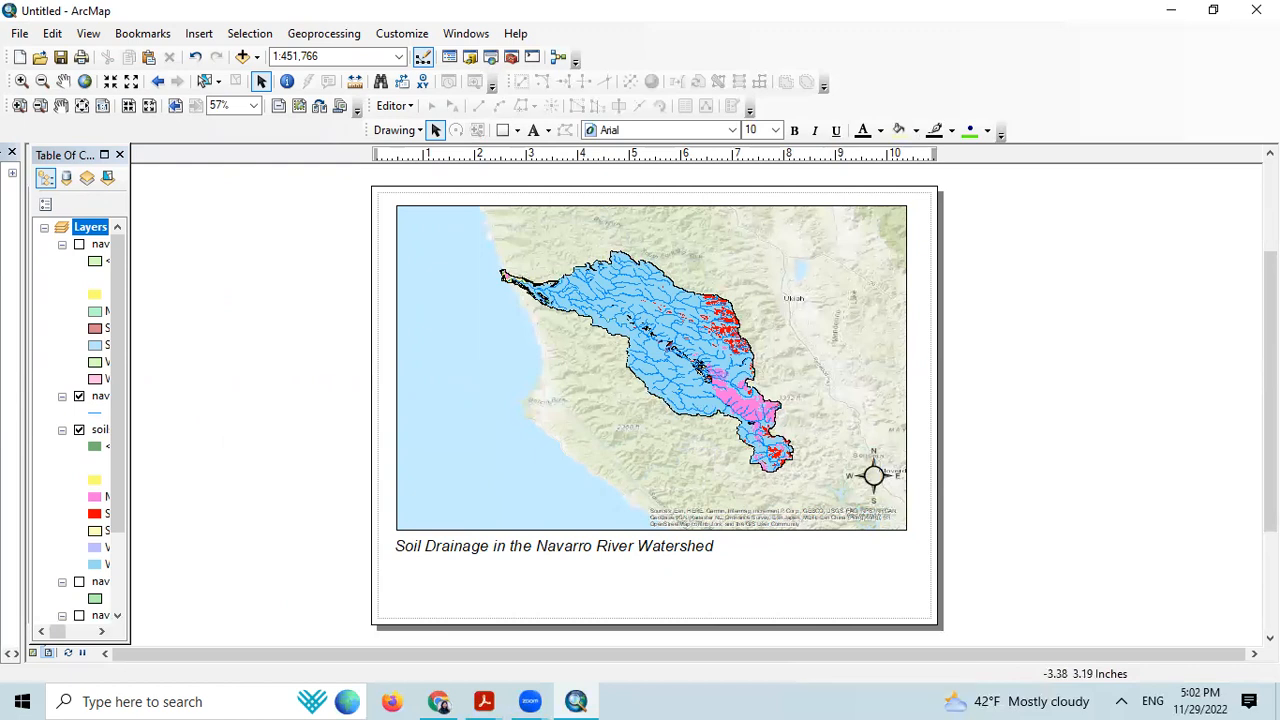
left_click(875, 477)
left_click_drag(865, 477, 878, 561)
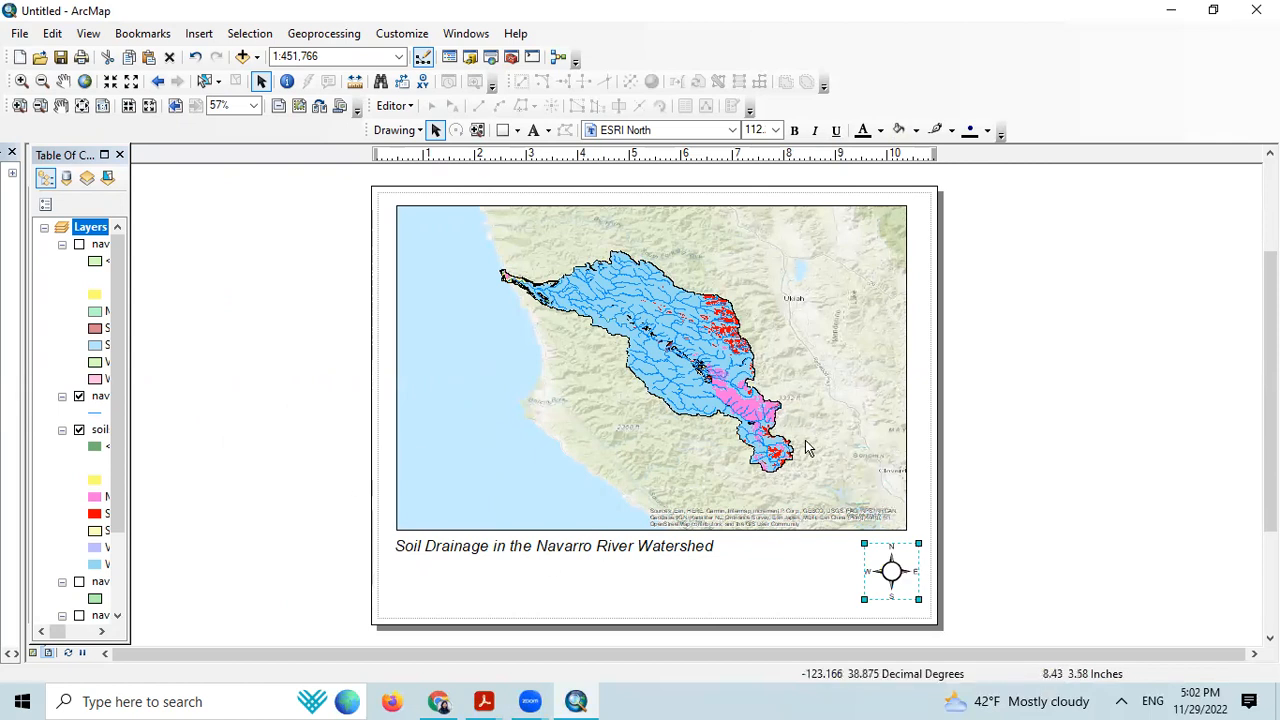
left_click(779, 583)
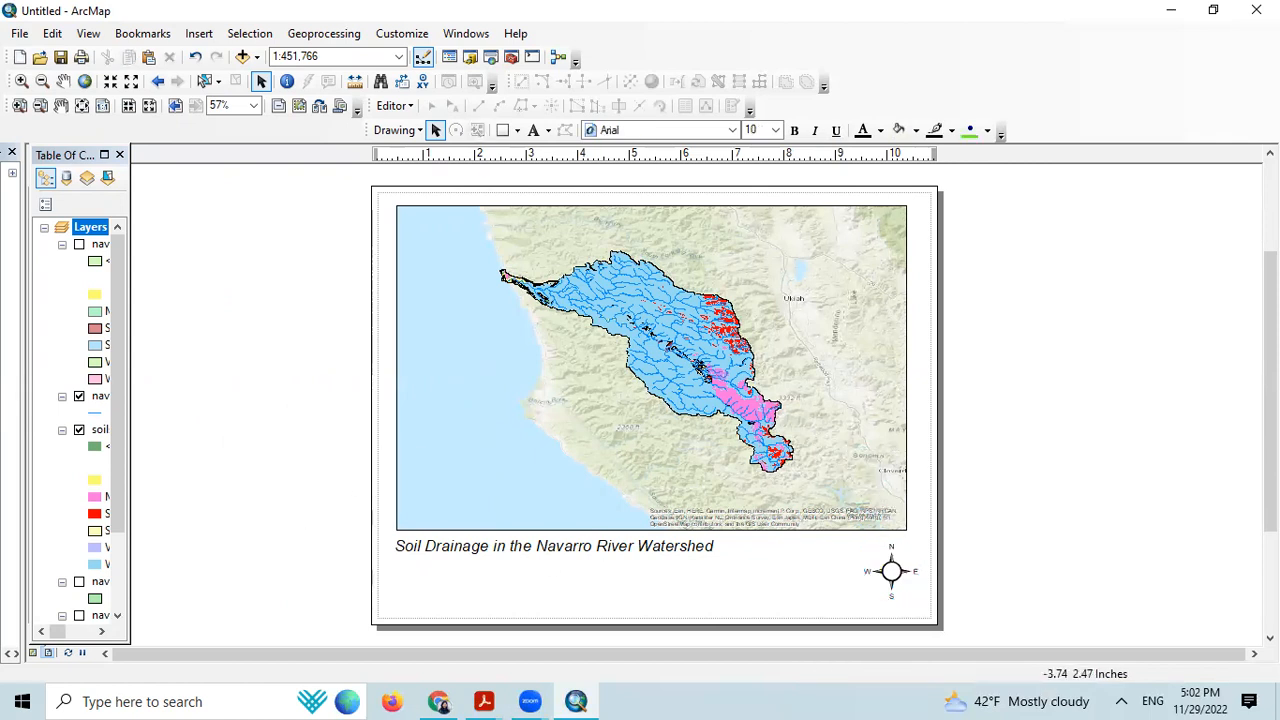
Step: Insert a scale bar in the Alternating Scale Bar 1 style into the layout
left_click(200, 36)
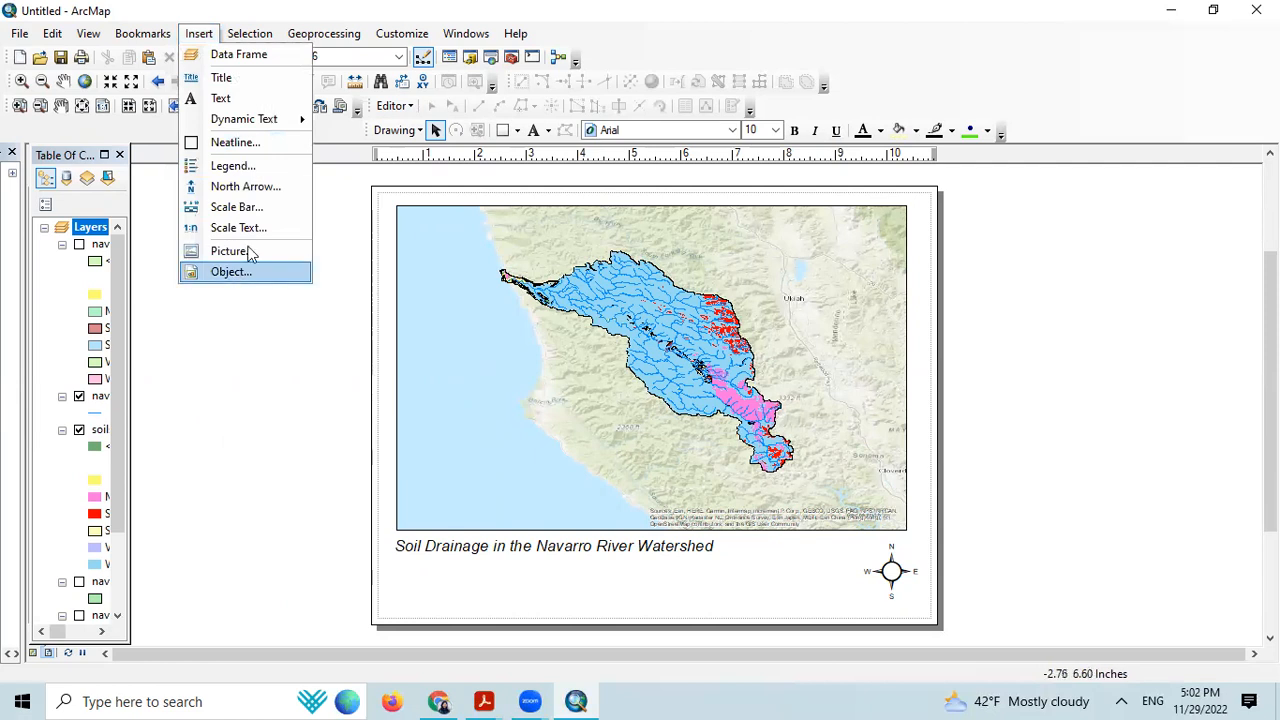
left_click(248, 207)
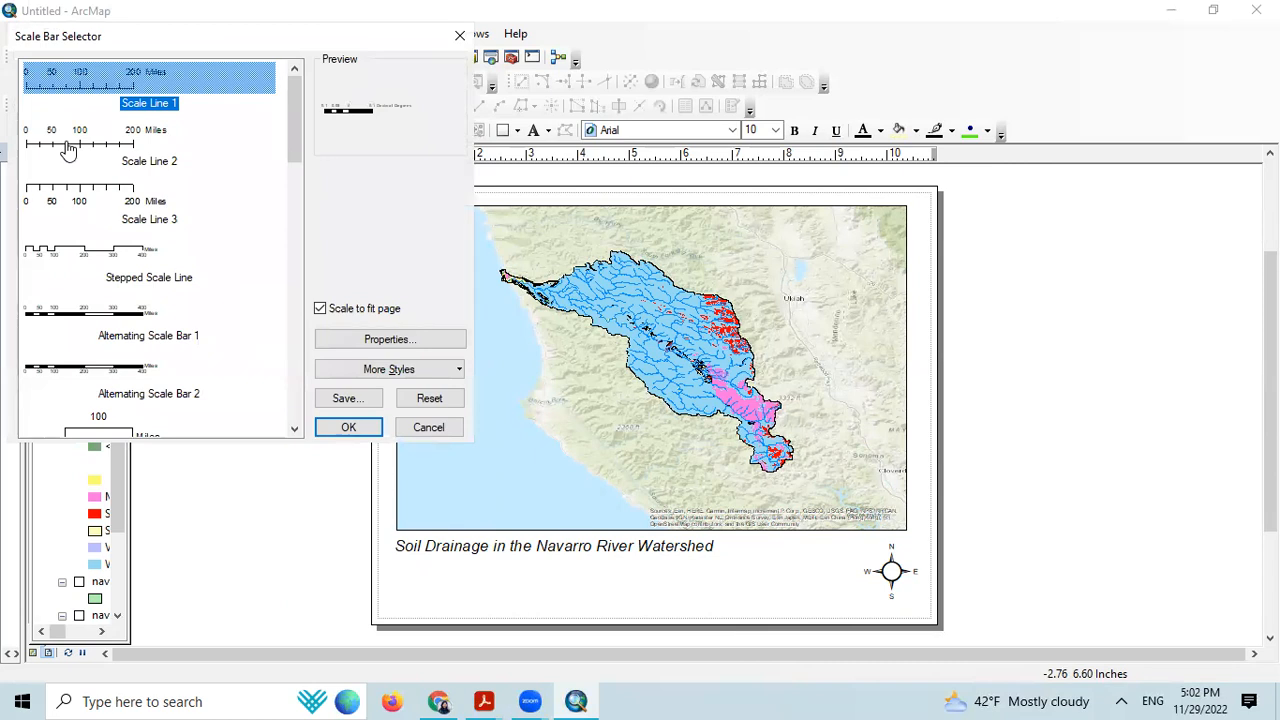
left_click(67, 316)
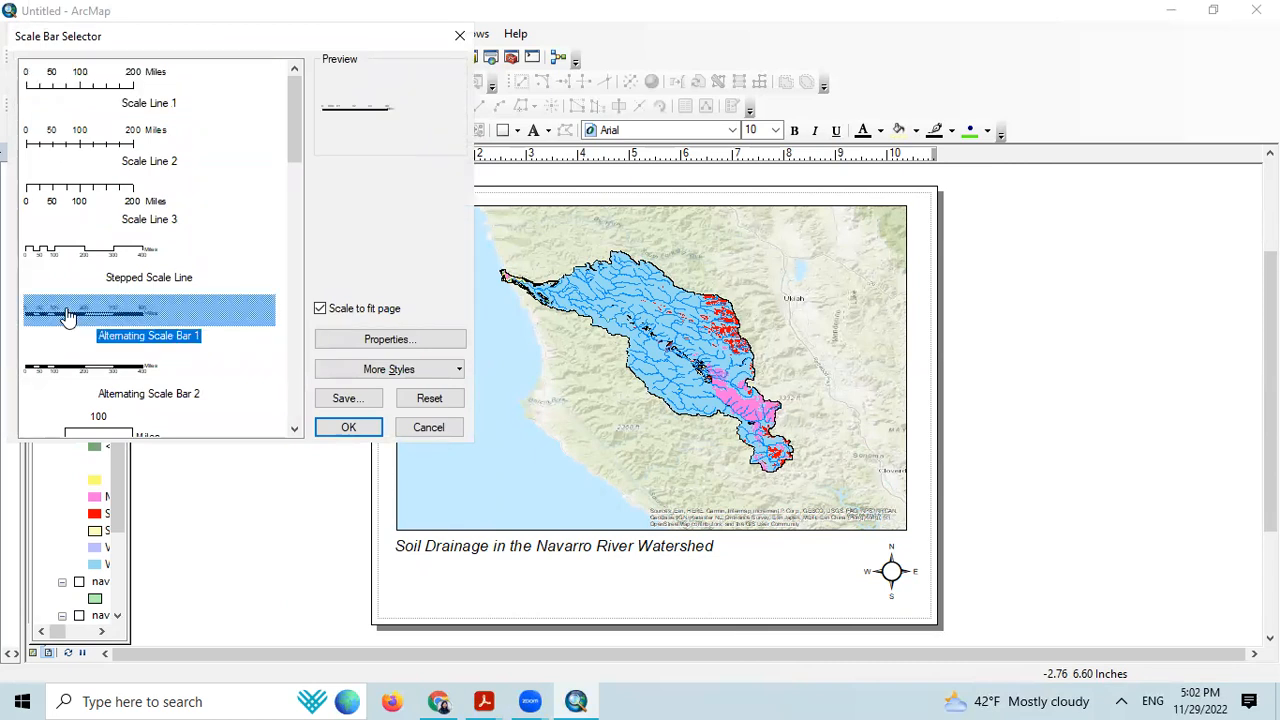
left_click(351, 431)
left_click(343, 427)
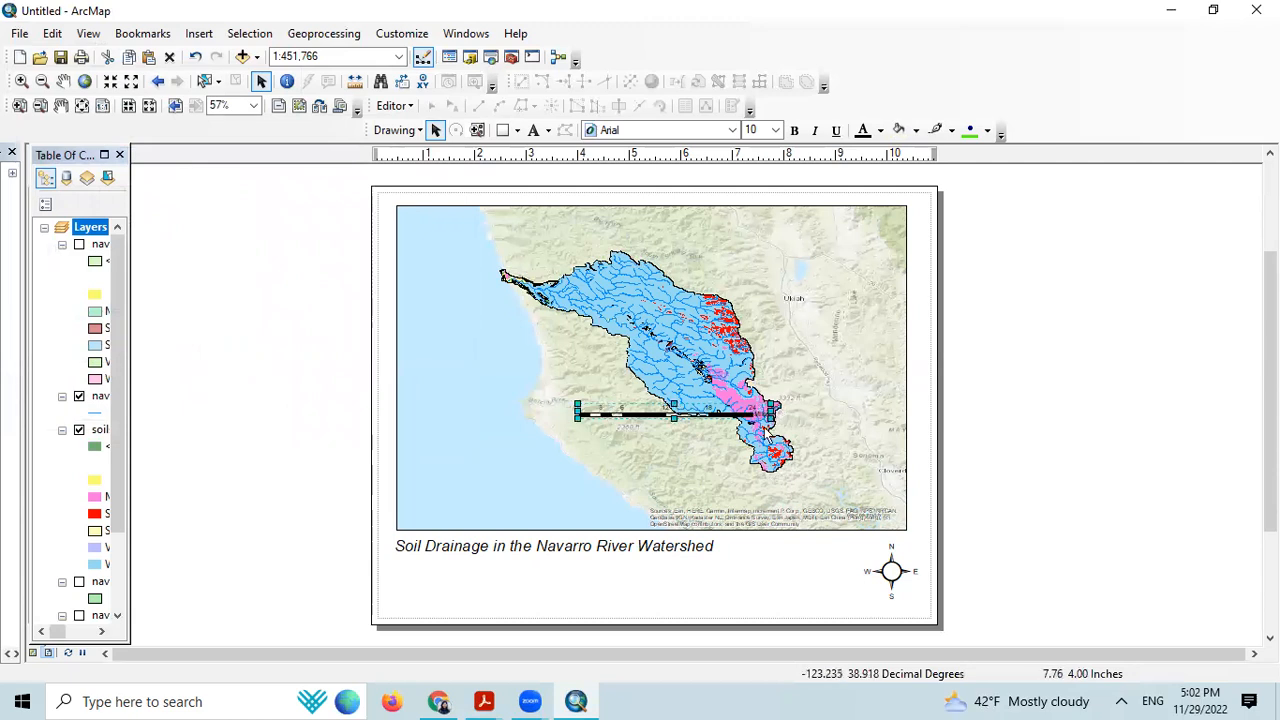
Step: Make the scale bar taller and move it into the lower-left corner of the data frame
left_click_drag(675, 418, 745, 426)
left_click(630, 419)
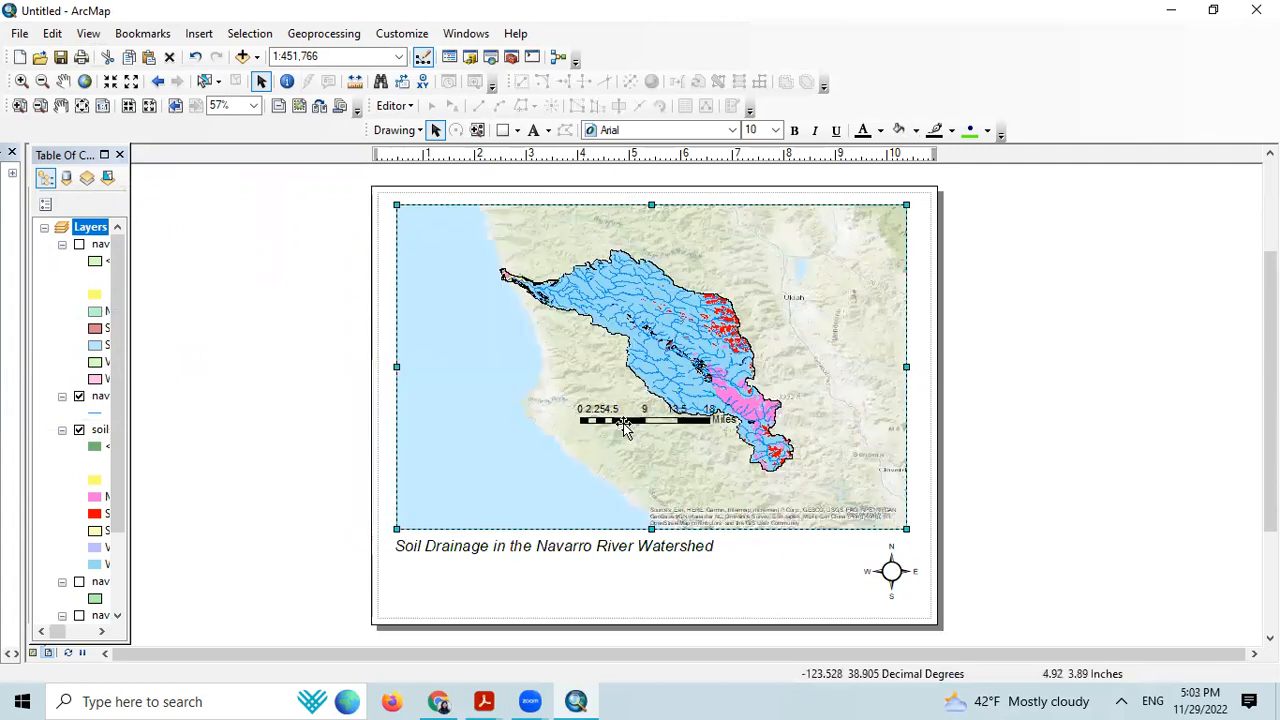
left_click_drag(595, 410, 423, 513)
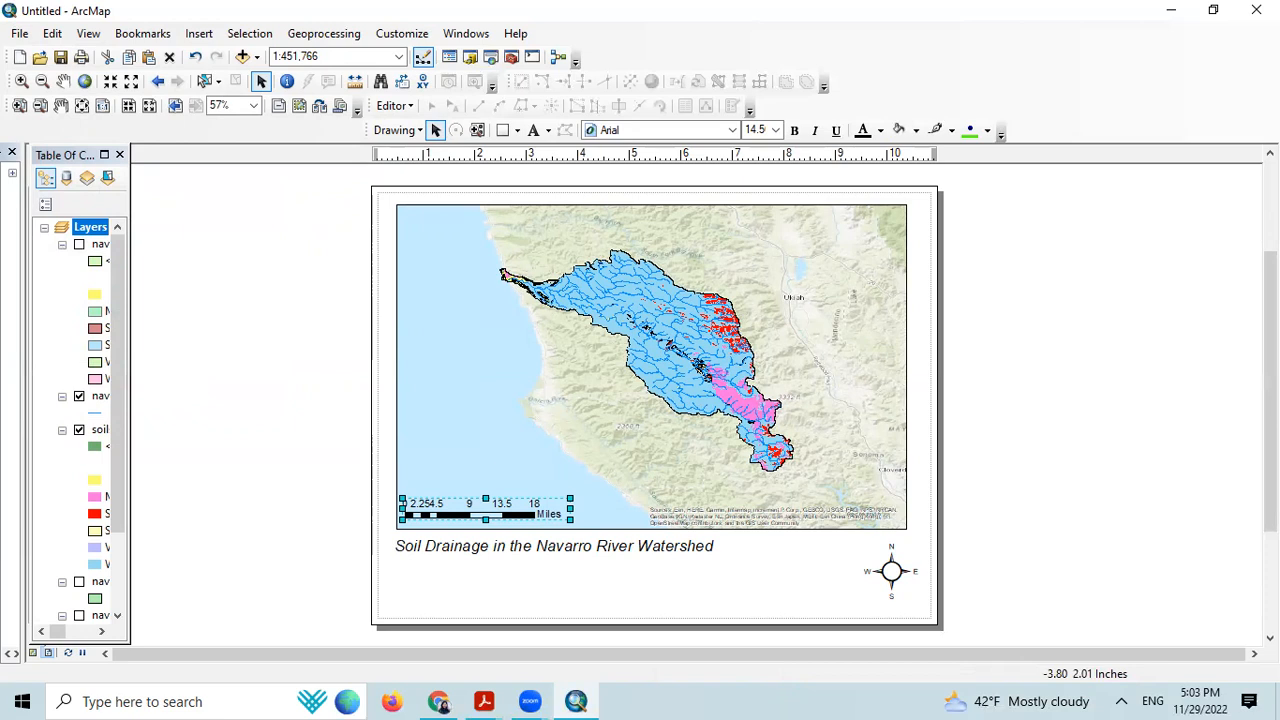
Step: Set the scale bar's division units to Kilometers
left_click(511, 506)
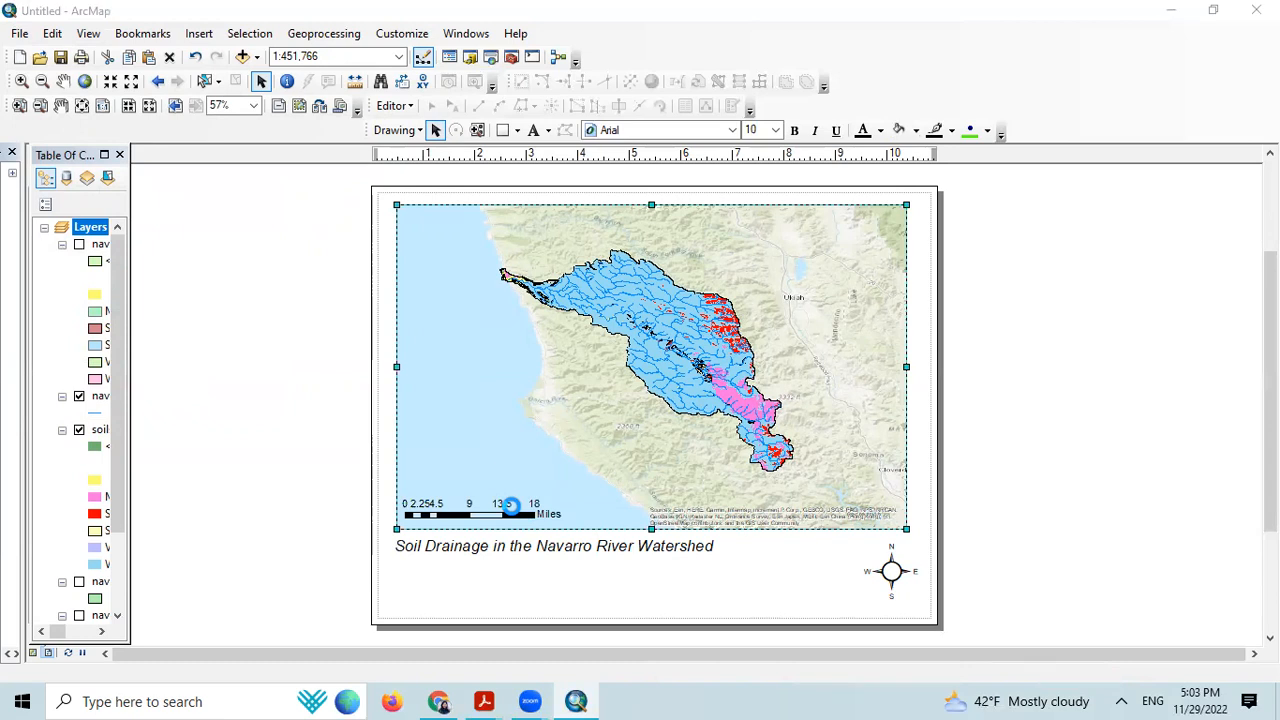
double_click(511, 506)
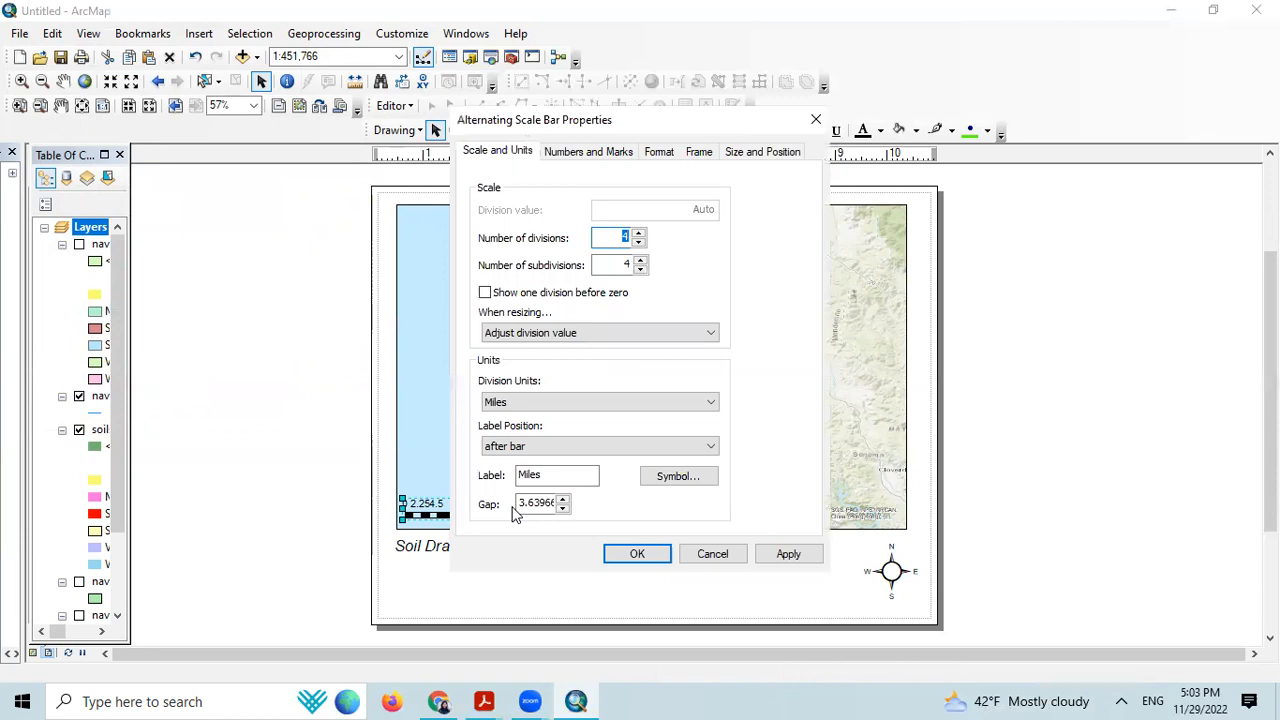
left_click(533, 403)
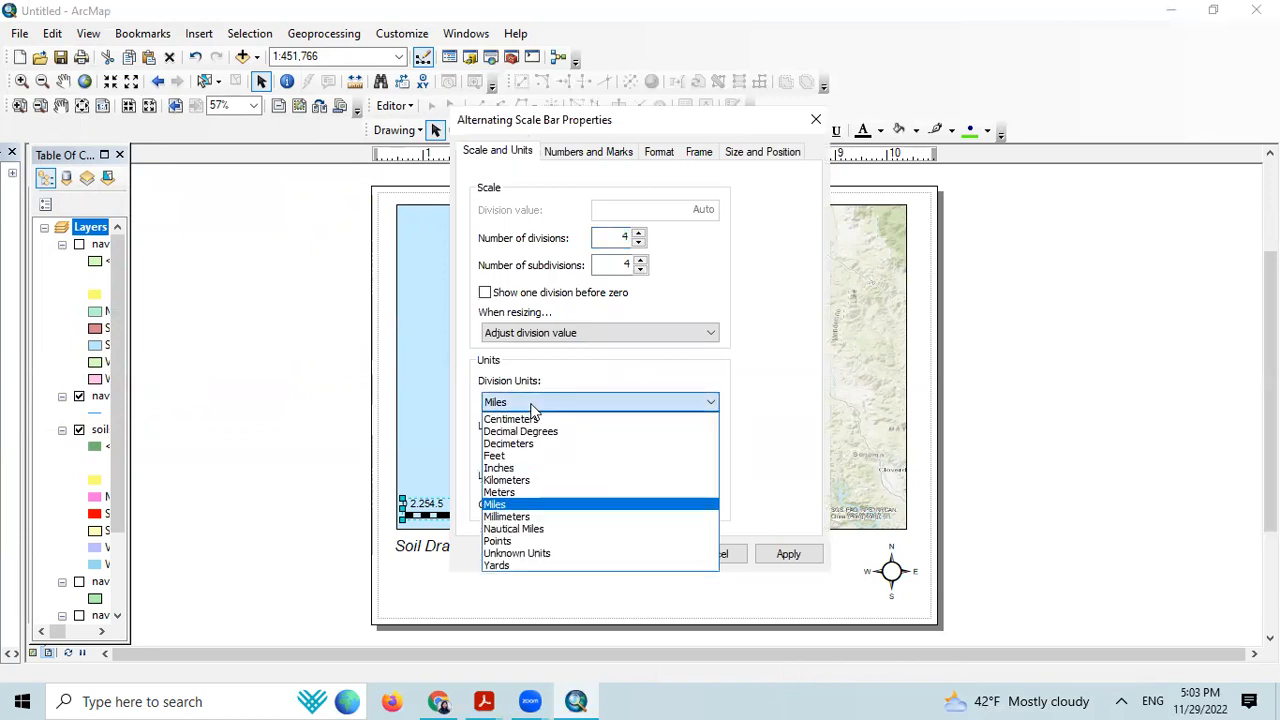
left_click(510, 480)
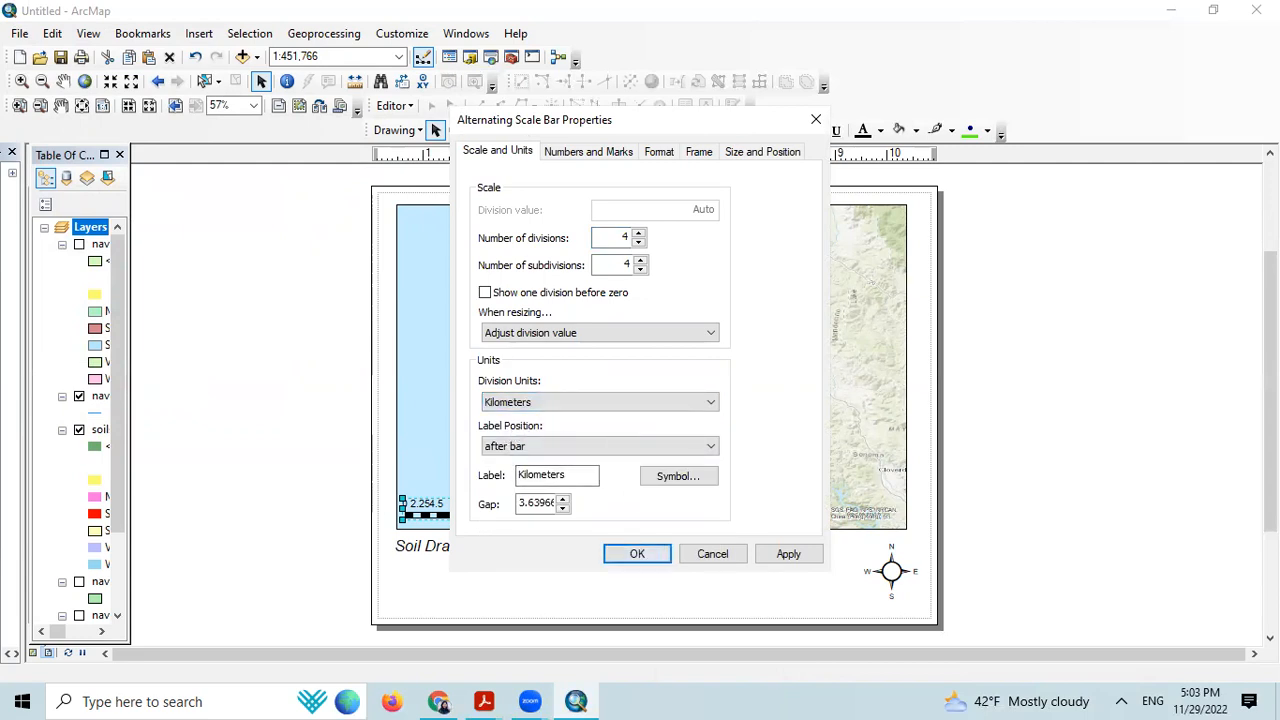
left_click(645, 556)
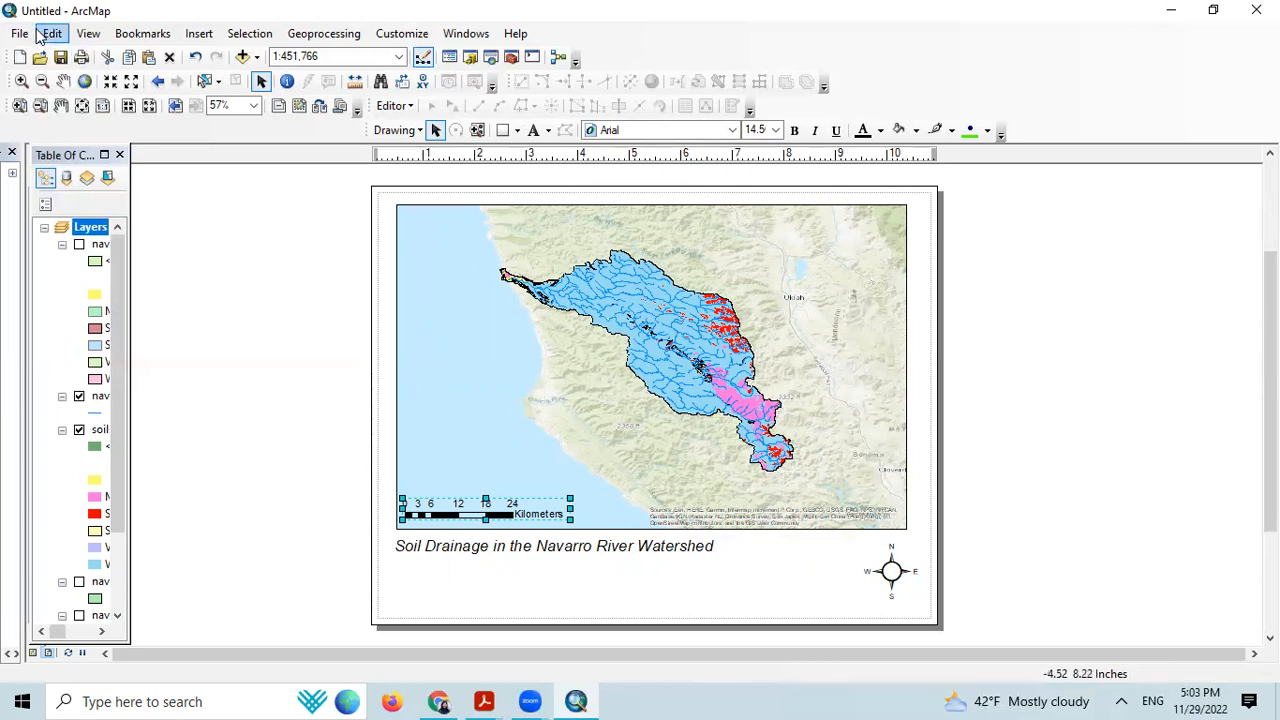
Step: Insert the dynamic Author text into the layout and place it just above the scale bar in the data frame
left_click(189, 40)
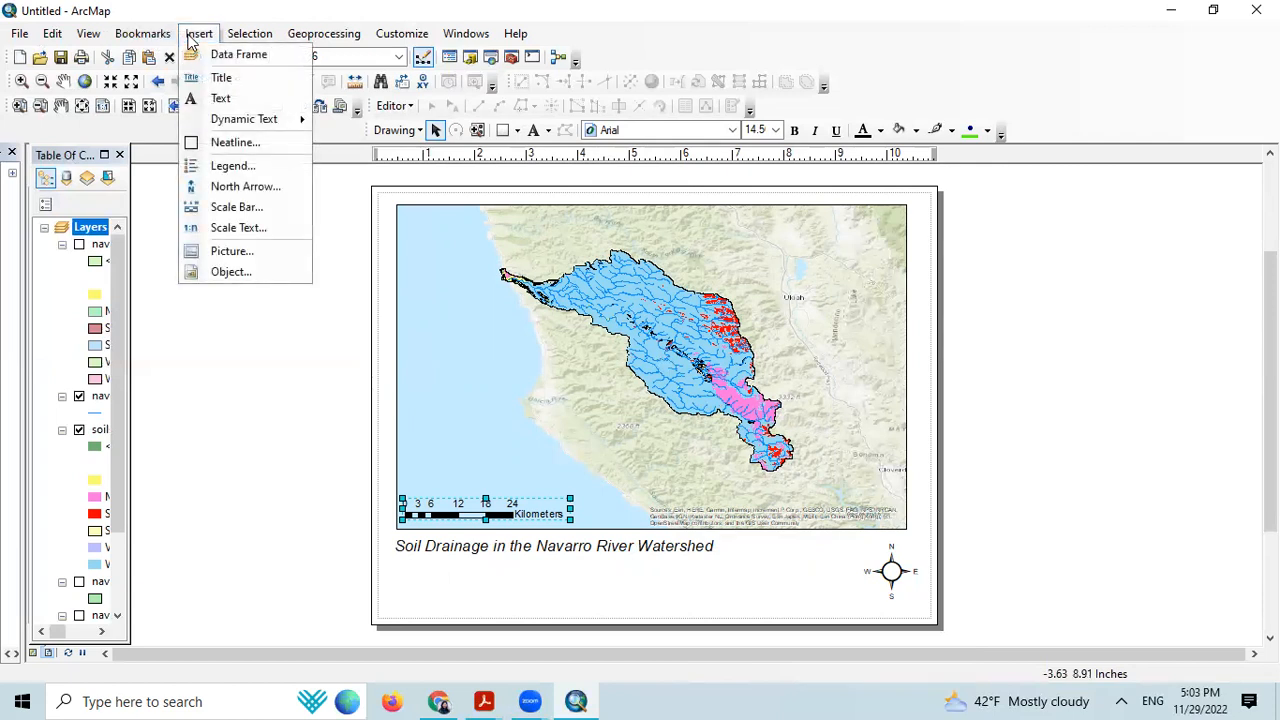
mouse_move(237, 123)
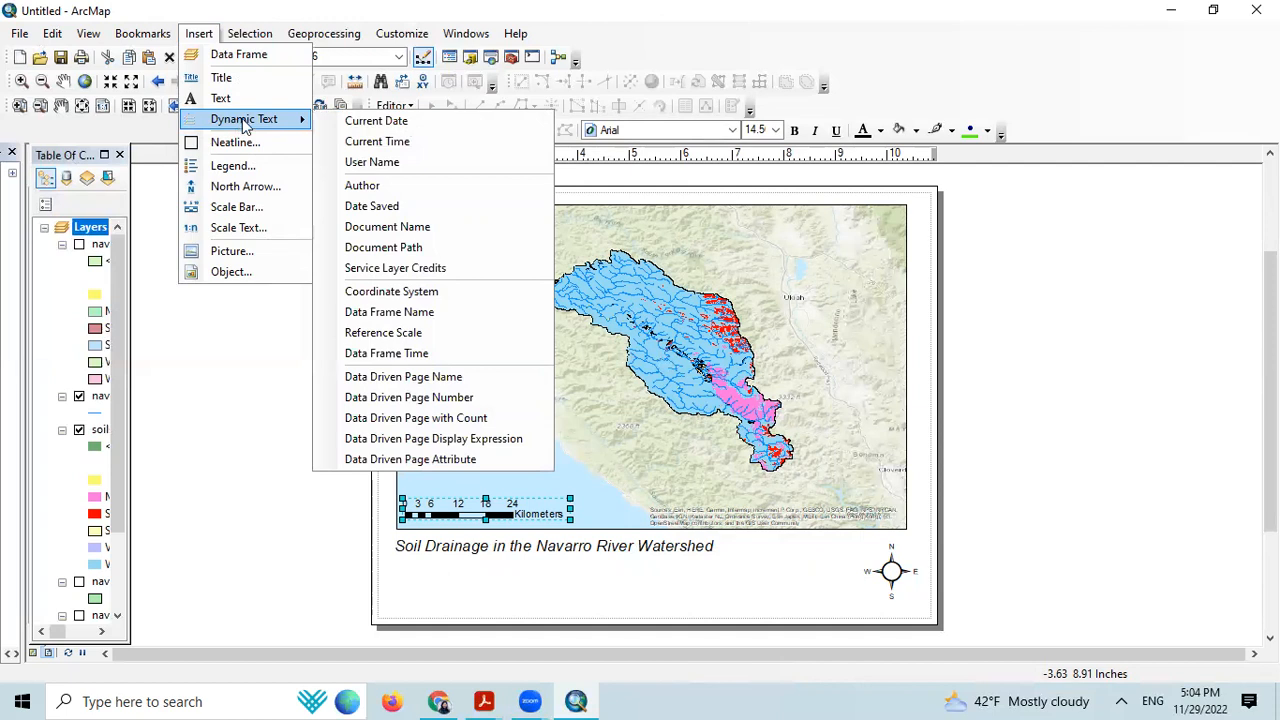
left_click(369, 193)
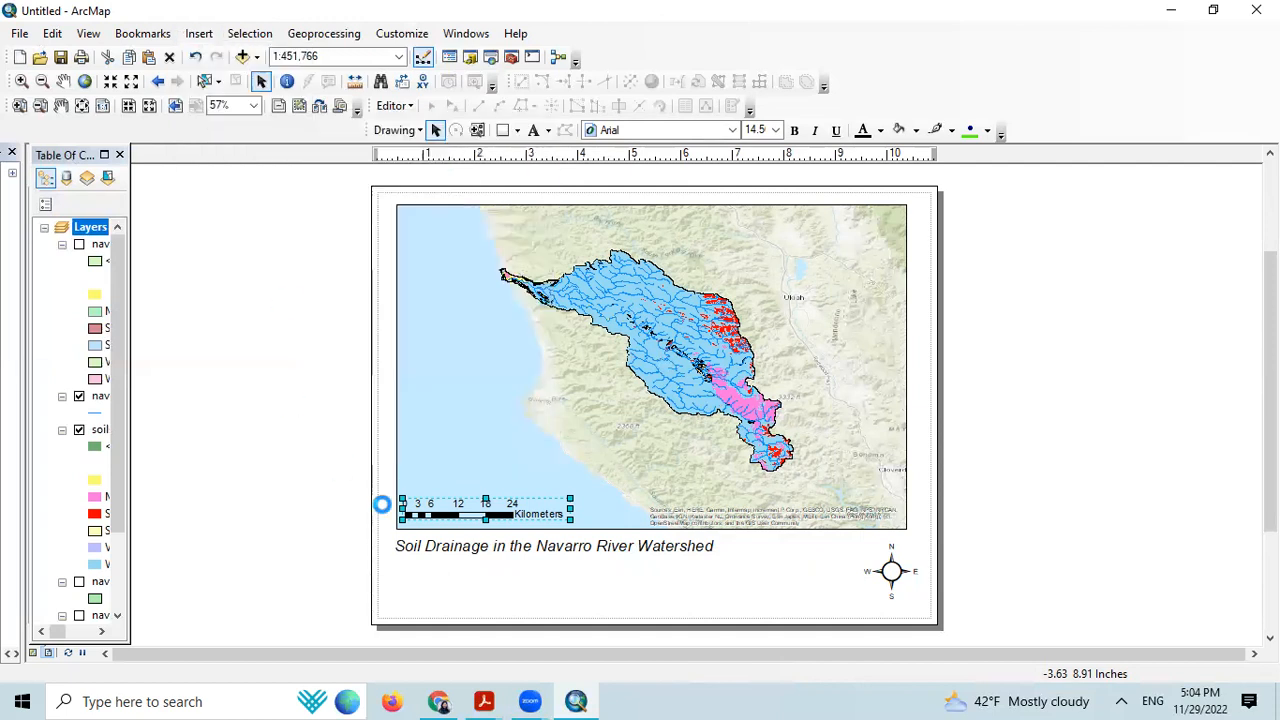
left_click(656, 412)
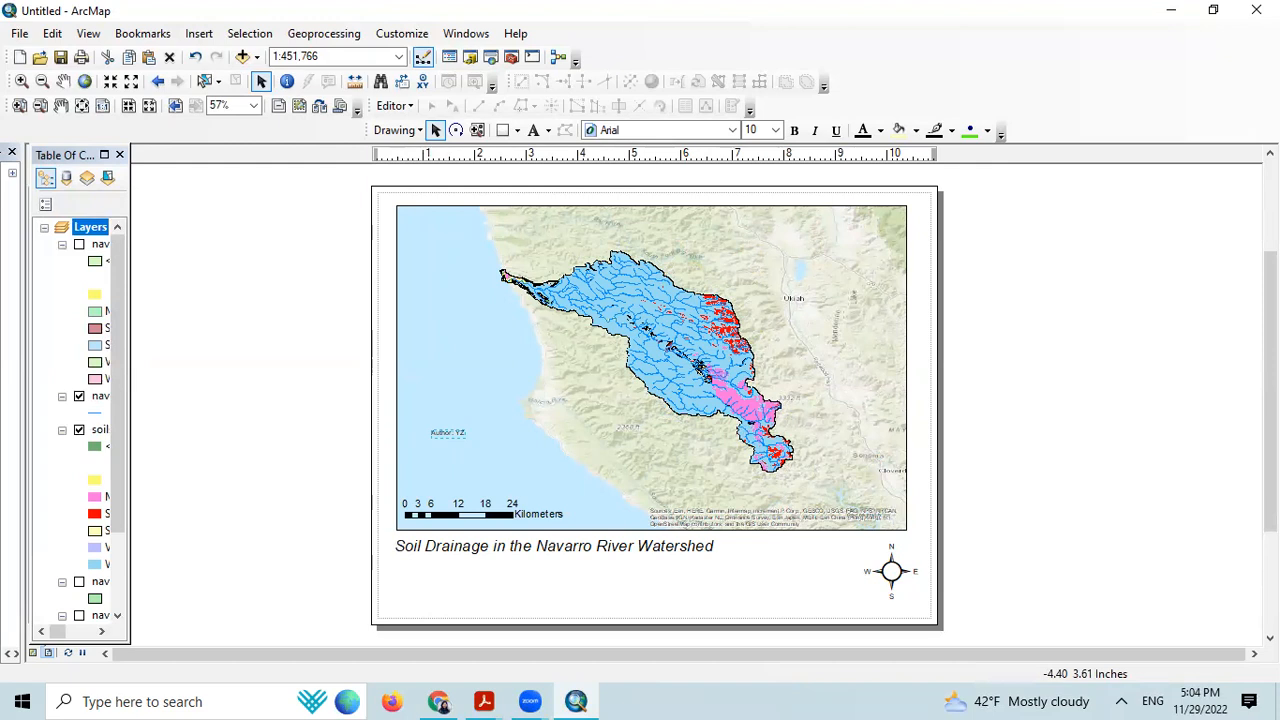
left_click(449, 435)
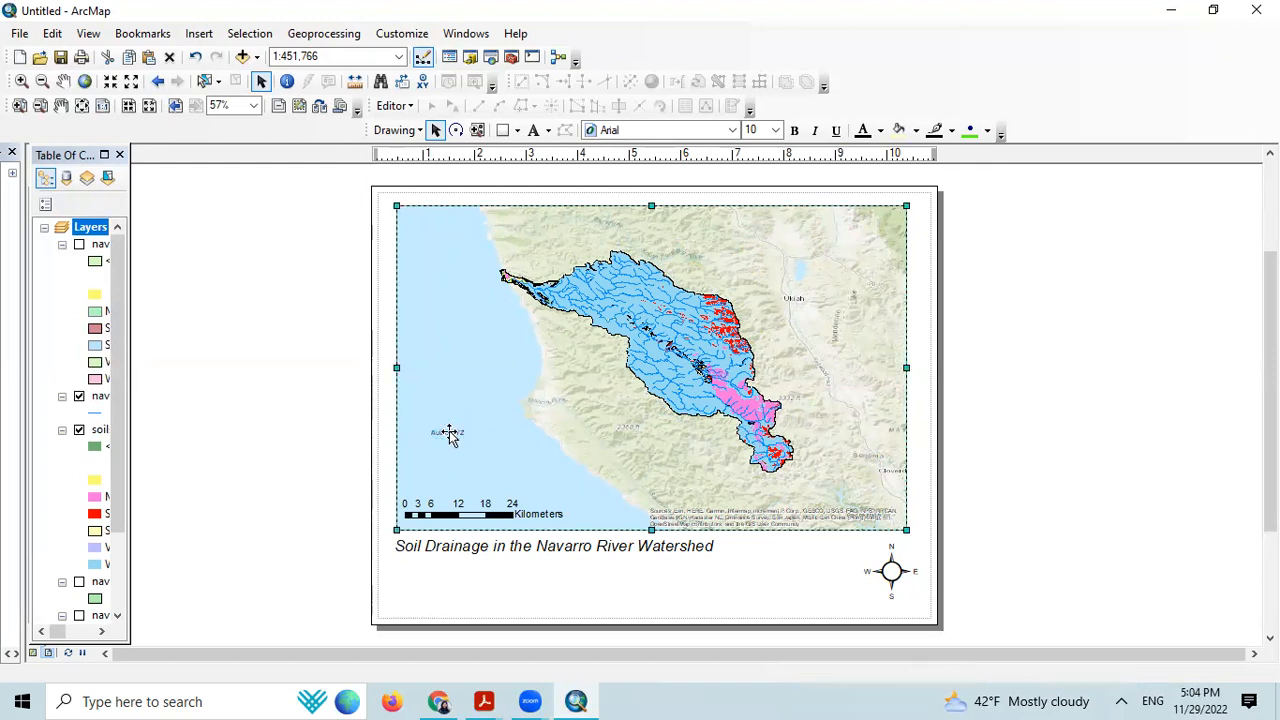
left_click_drag(449, 435, 424, 475)
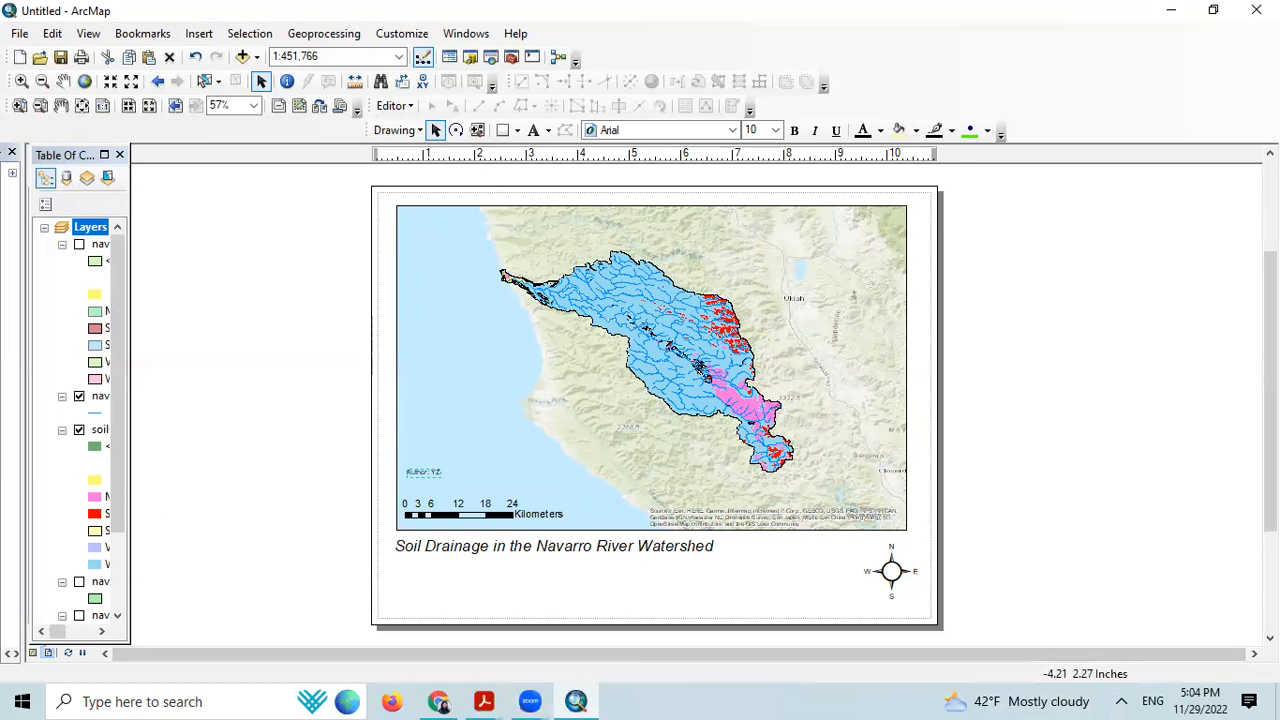
Step: Open the author text's properties and set its symbol's font size to 16
double_click(425, 477)
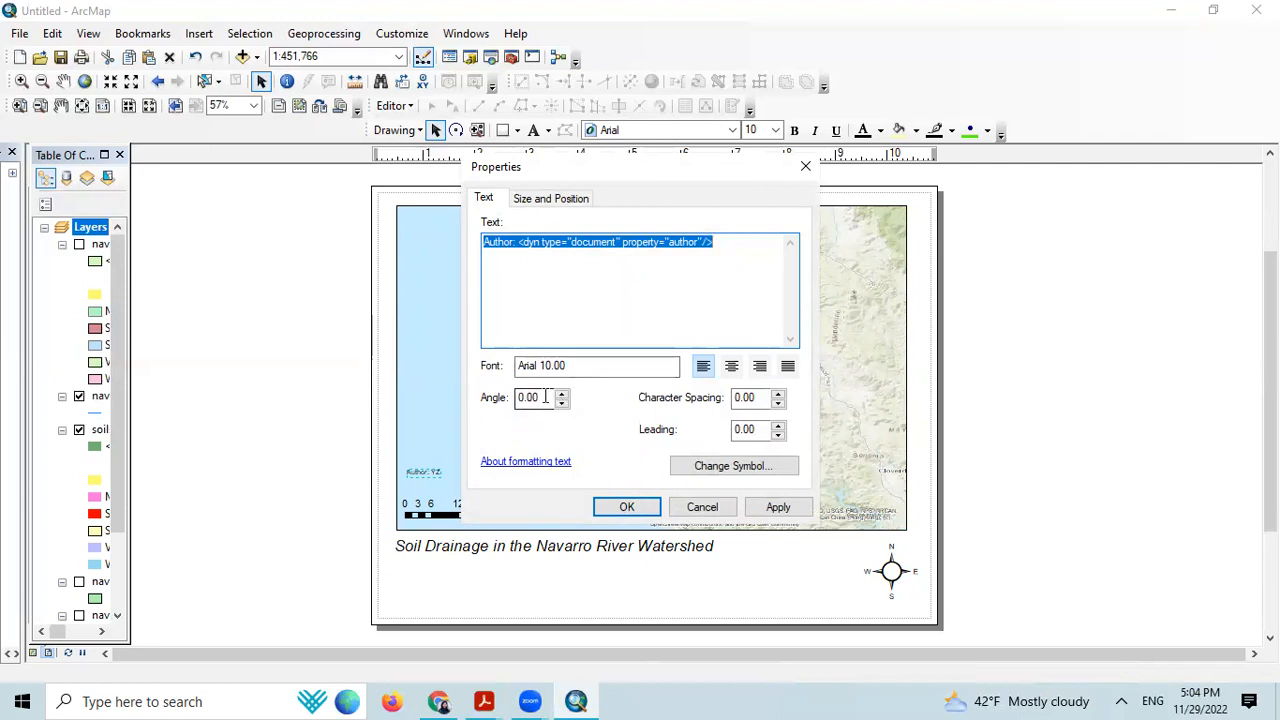
left_click(723, 241)
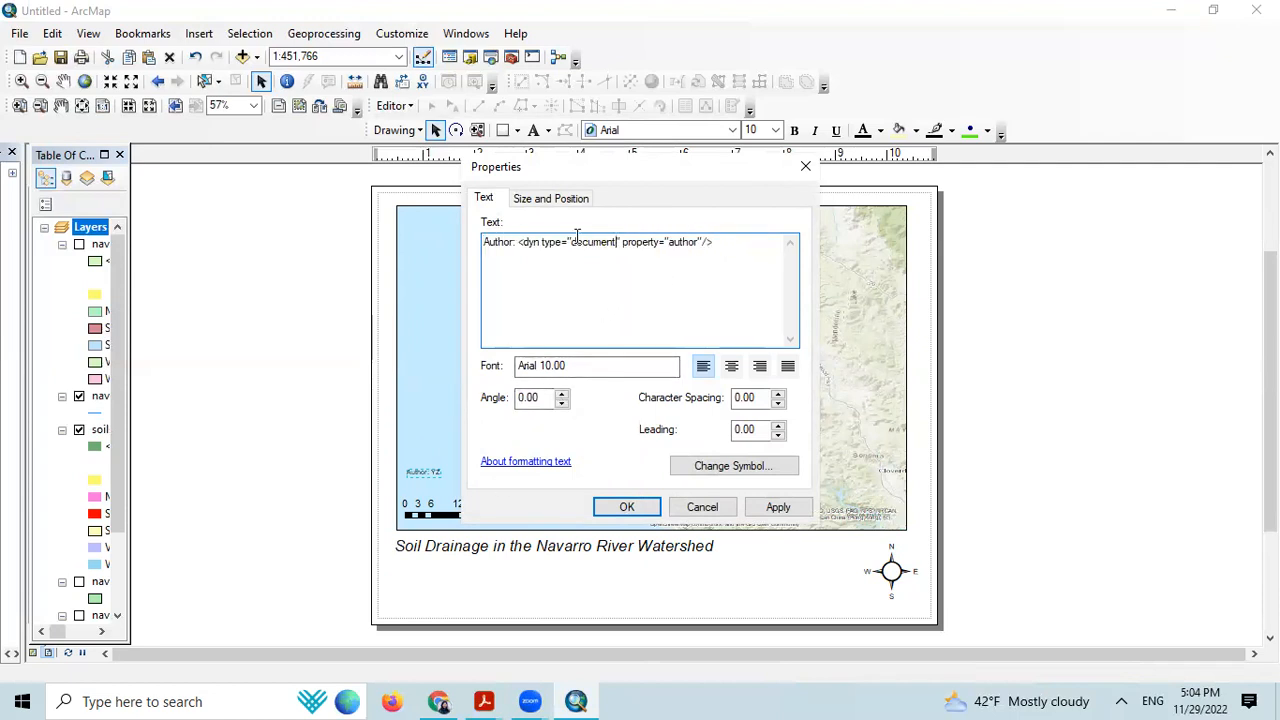
left_click(627, 255)
left_click(557, 200)
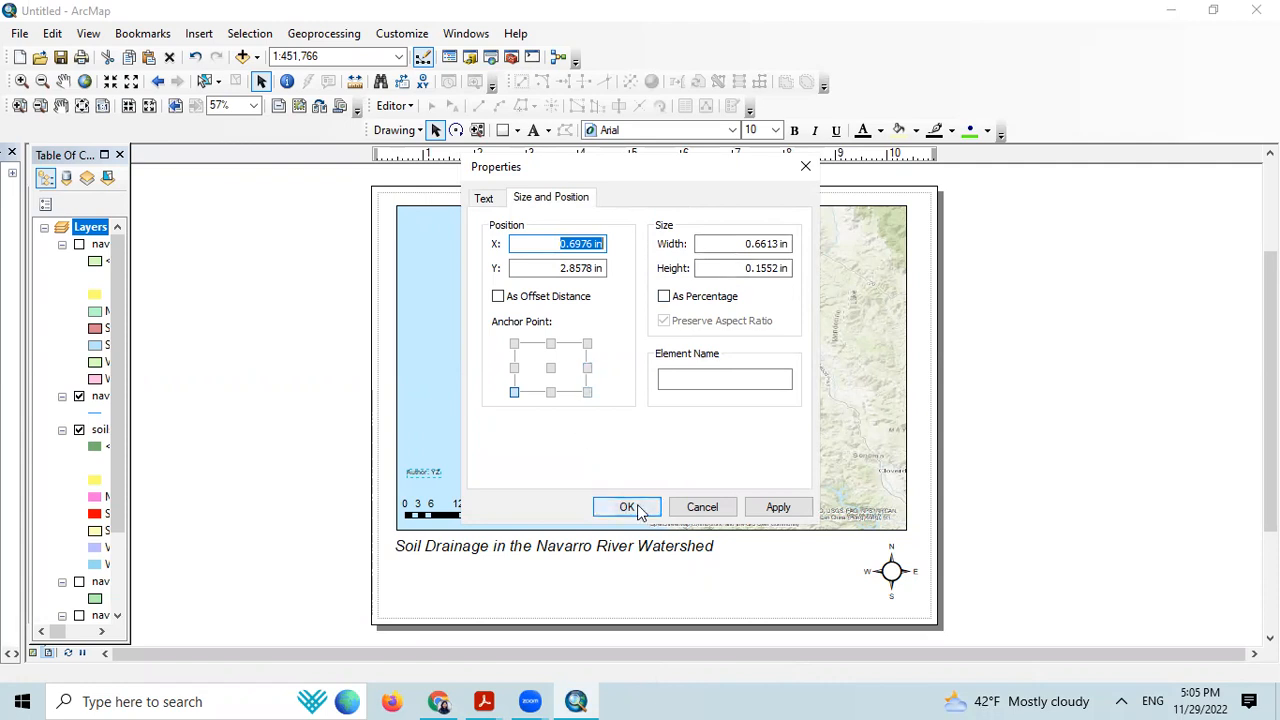
left_click(485, 199)
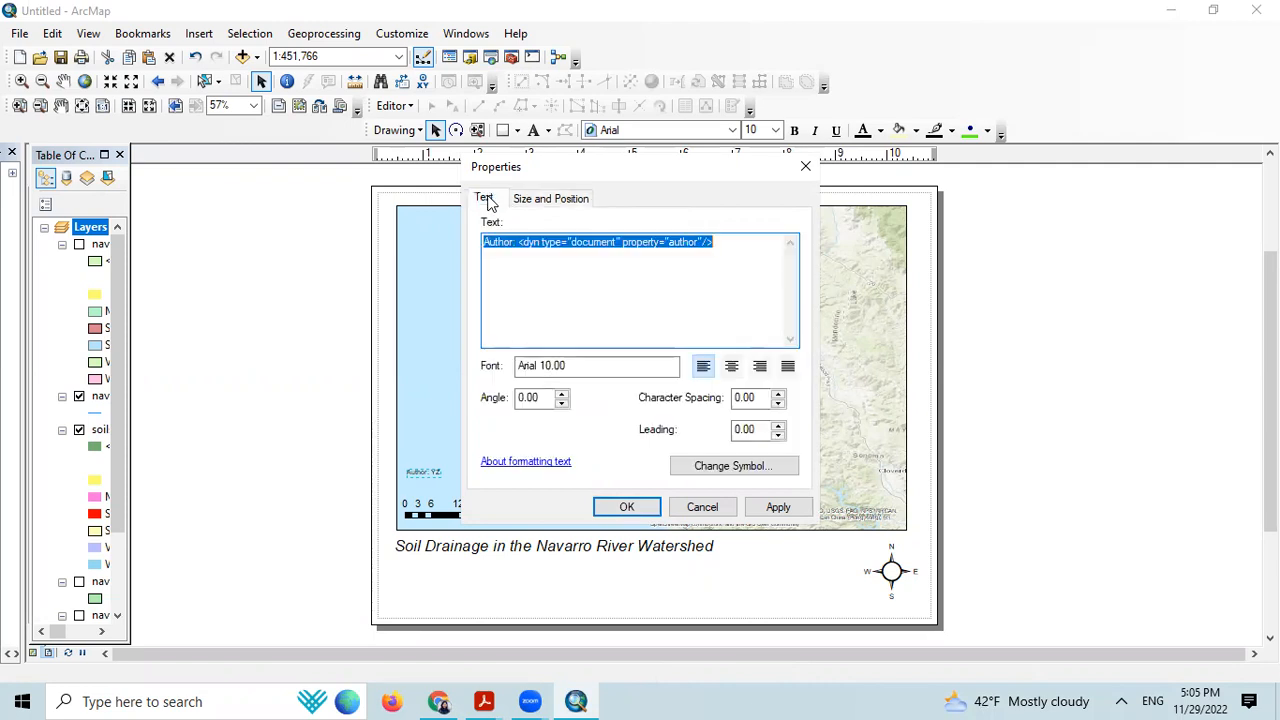
left_click(720, 476)
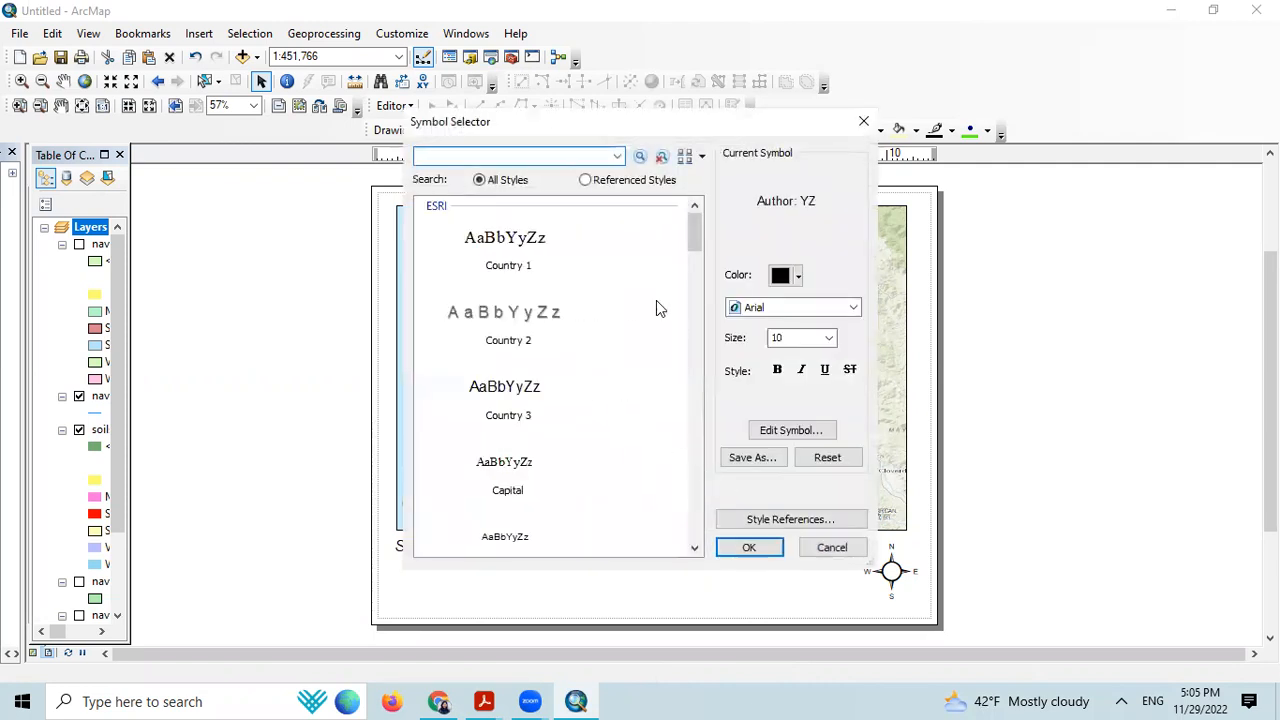
left_click(829, 340)
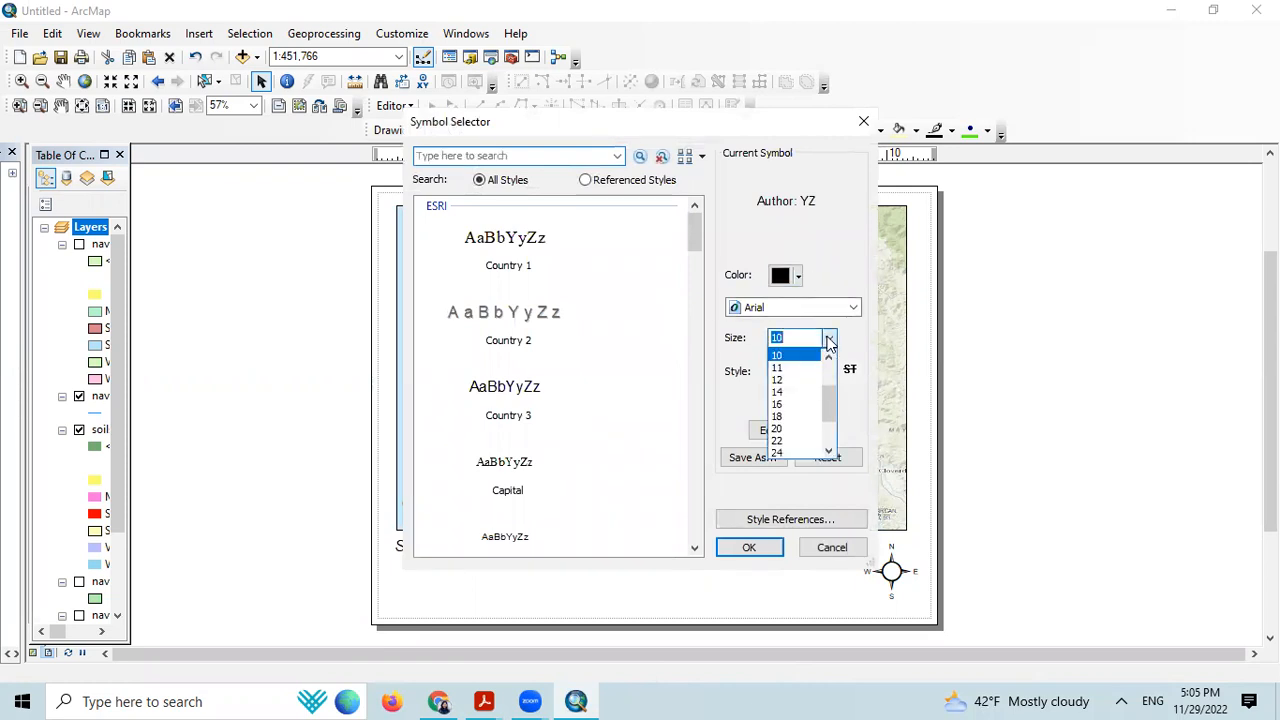
left_click(792, 393)
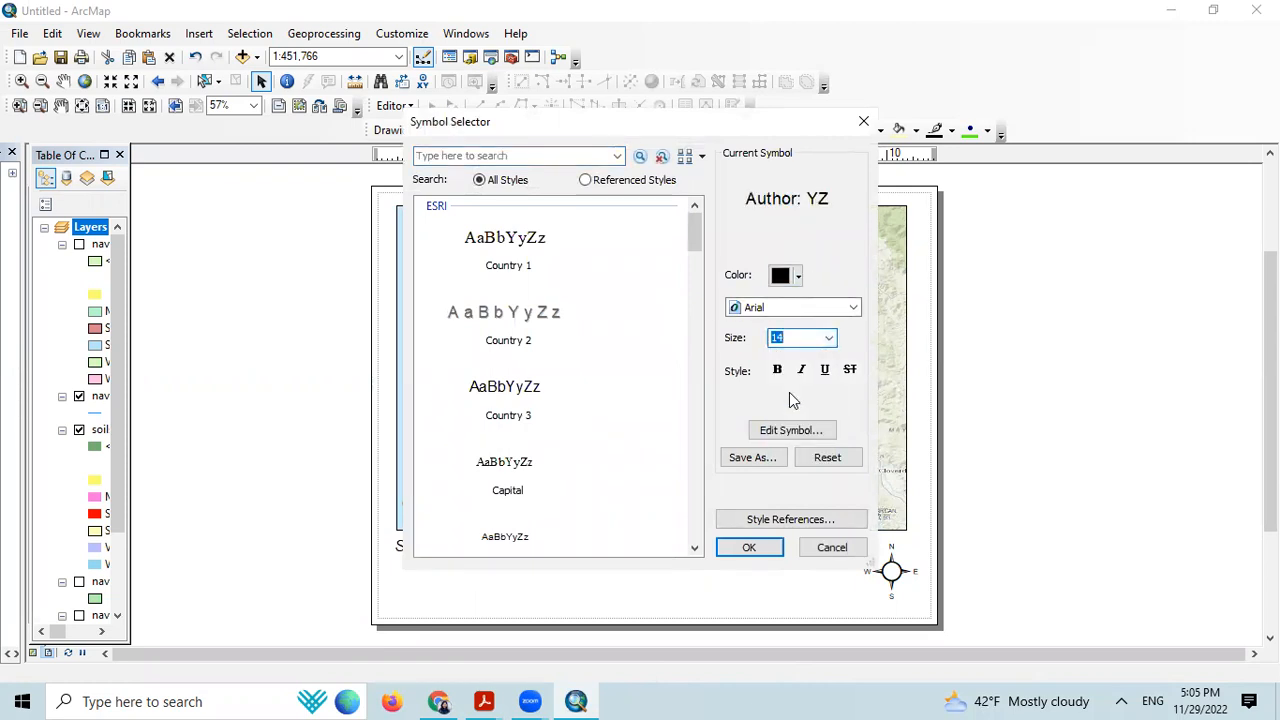
left_click(829, 340)
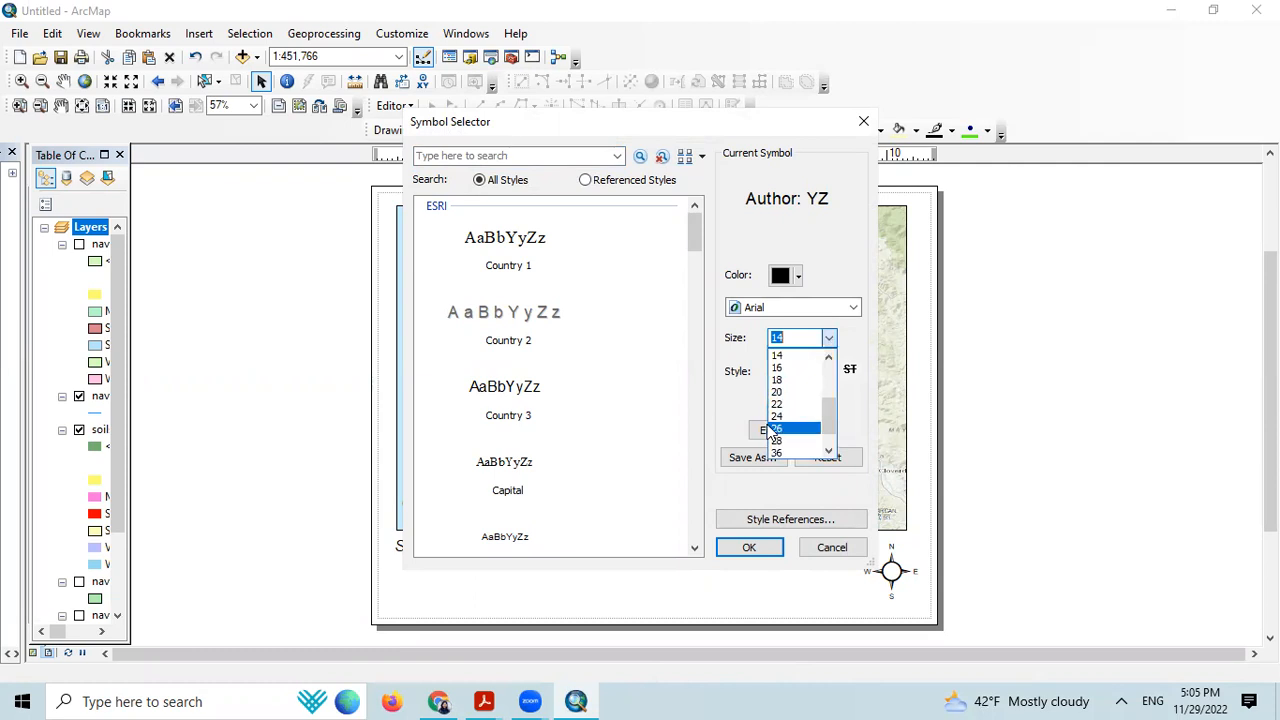
left_click(778, 367)
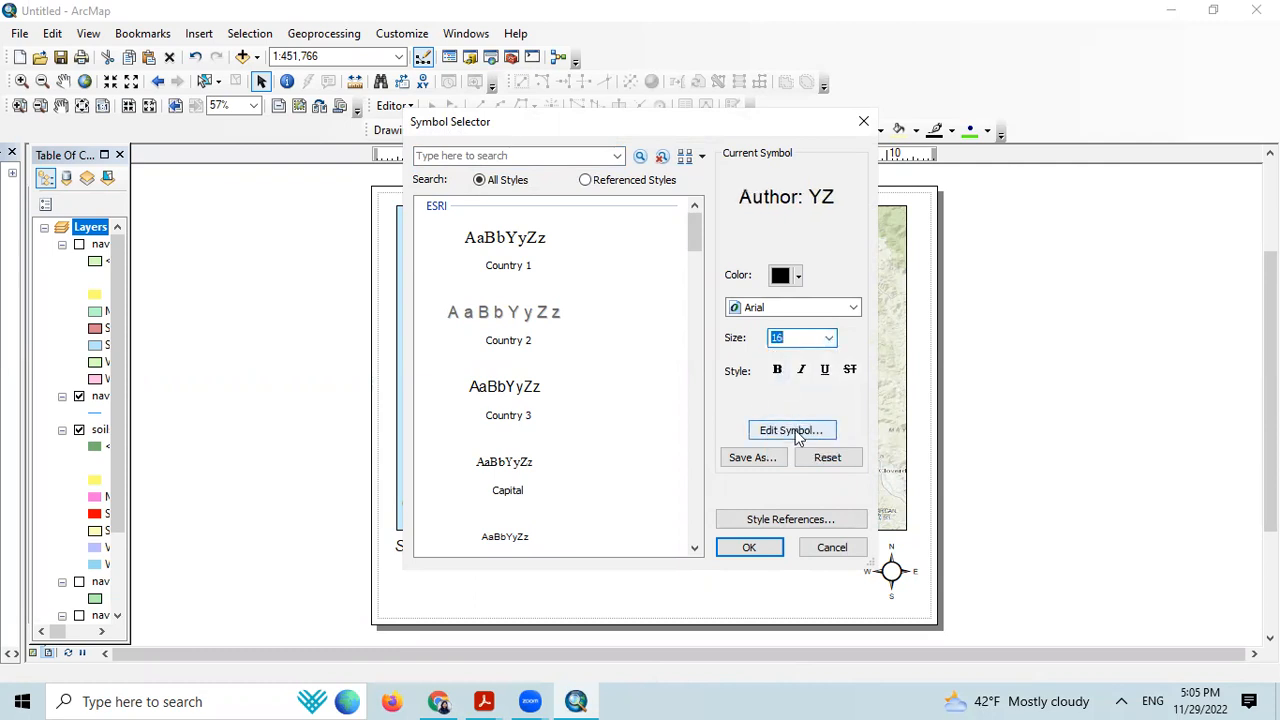
Step: Set the author text's symbol color to bright magenta pink
left_click(780, 276)
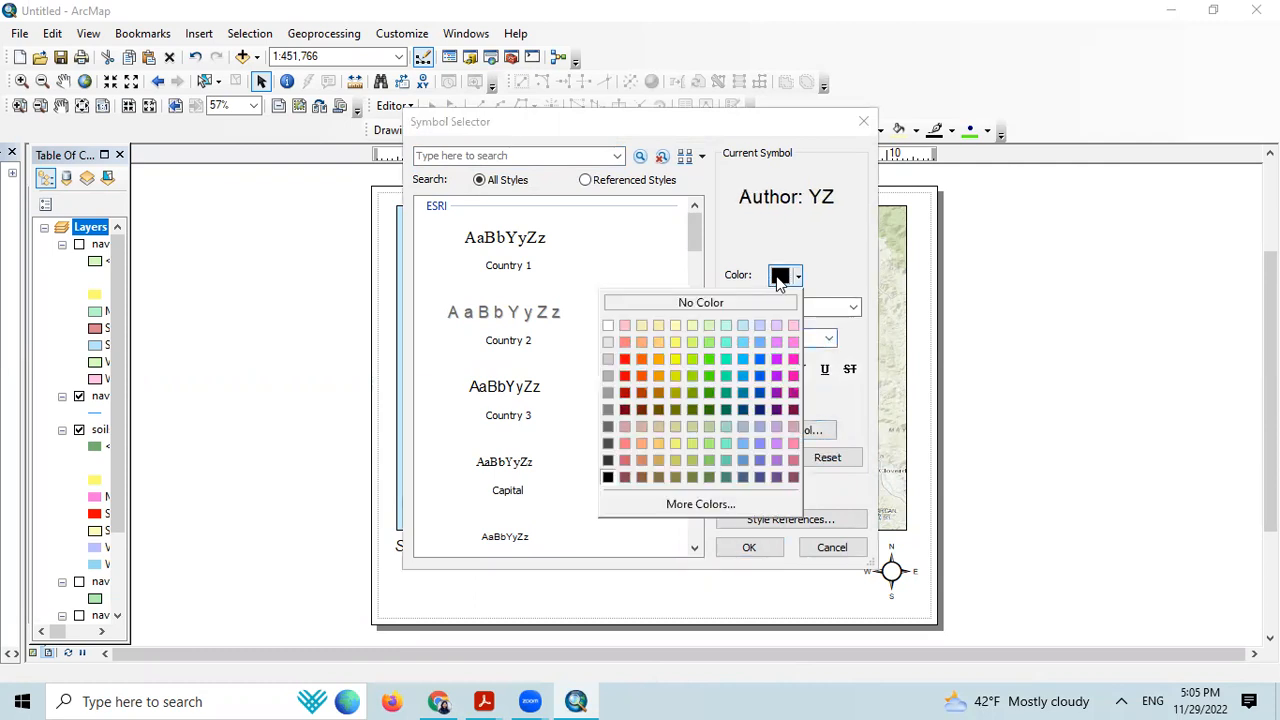
left_click(793, 358)
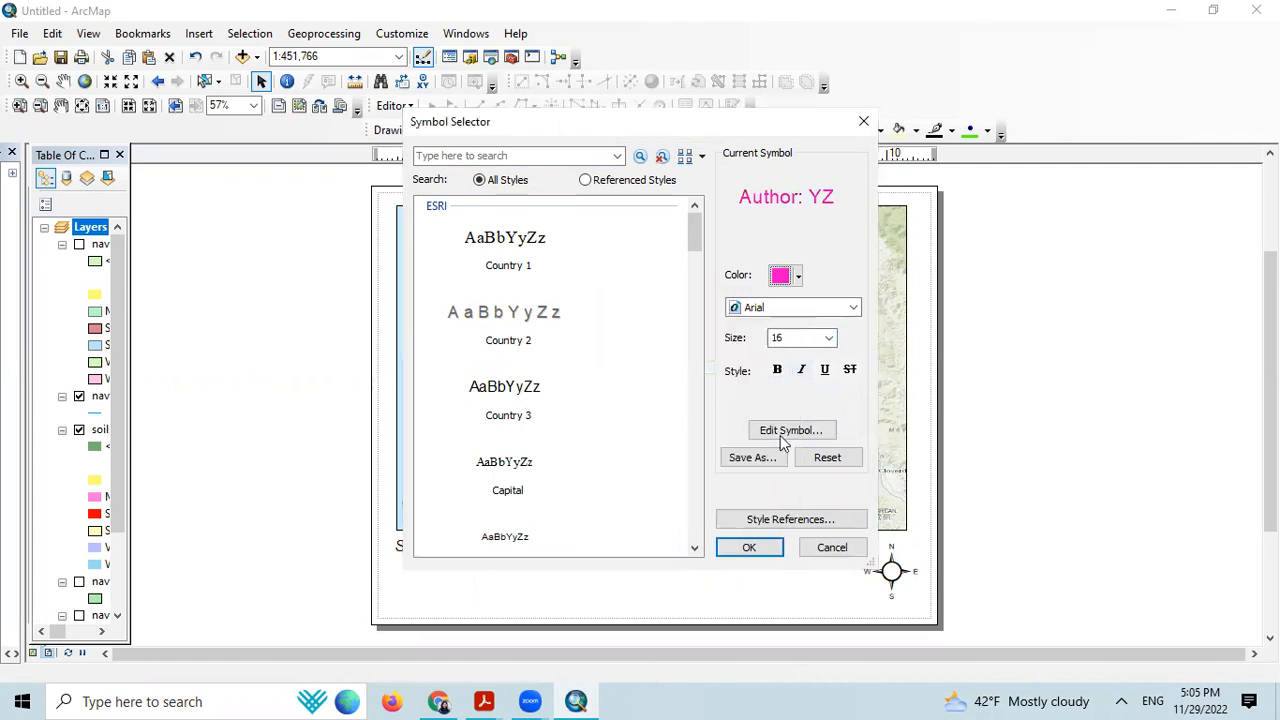
left_click(796, 275)
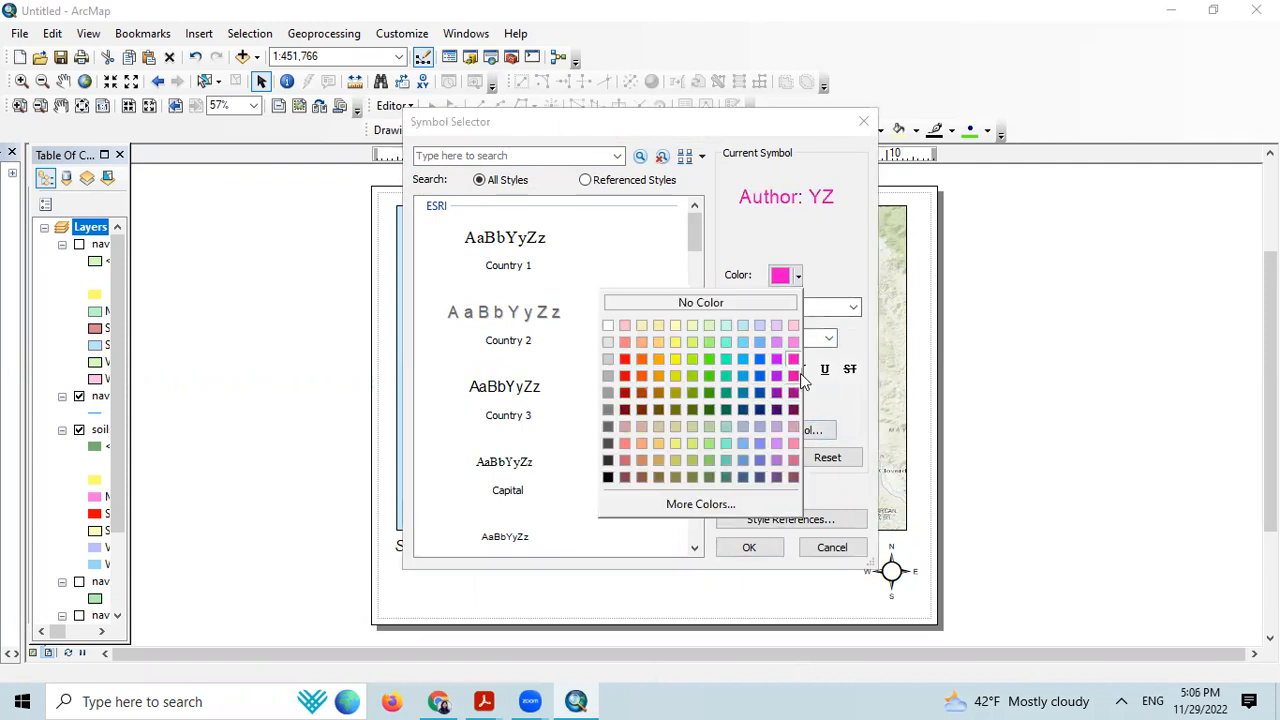
left_click(776, 358)
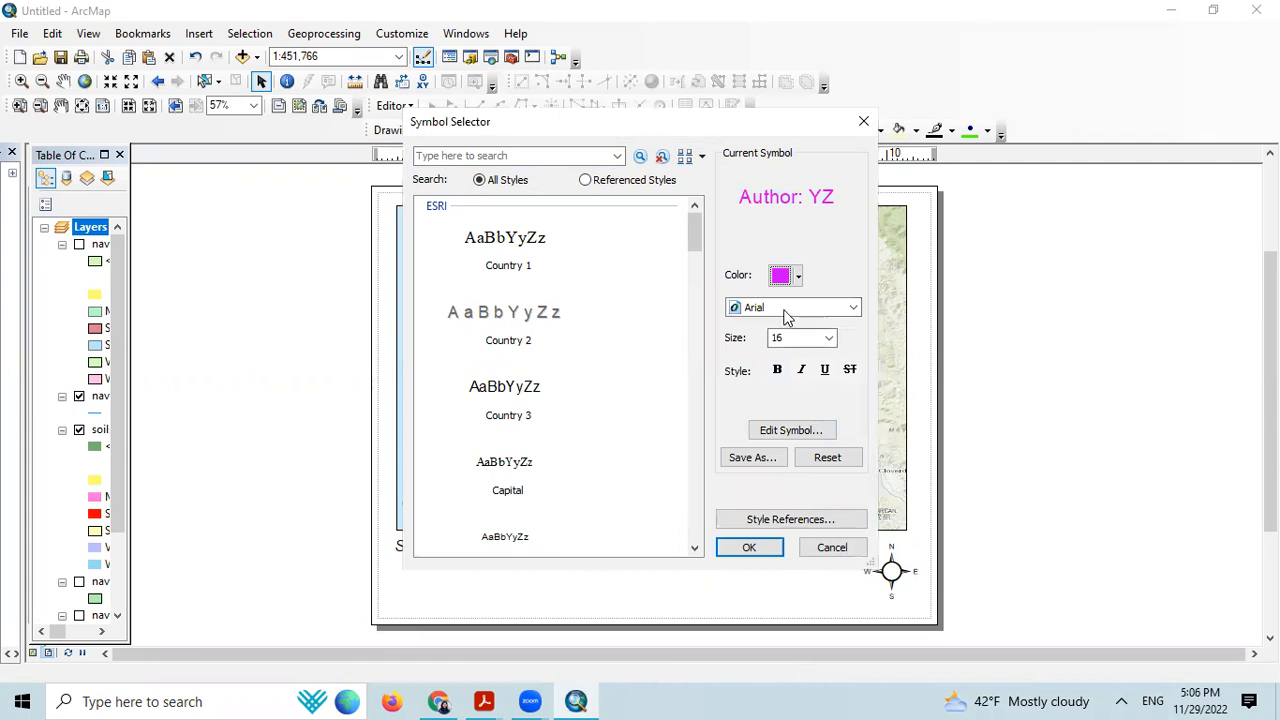
left_click(796, 275)
left_click(790, 358)
Step: Make the author text italic in its symbol editor and apply the symbol changes to the layout
left_click(808, 432)
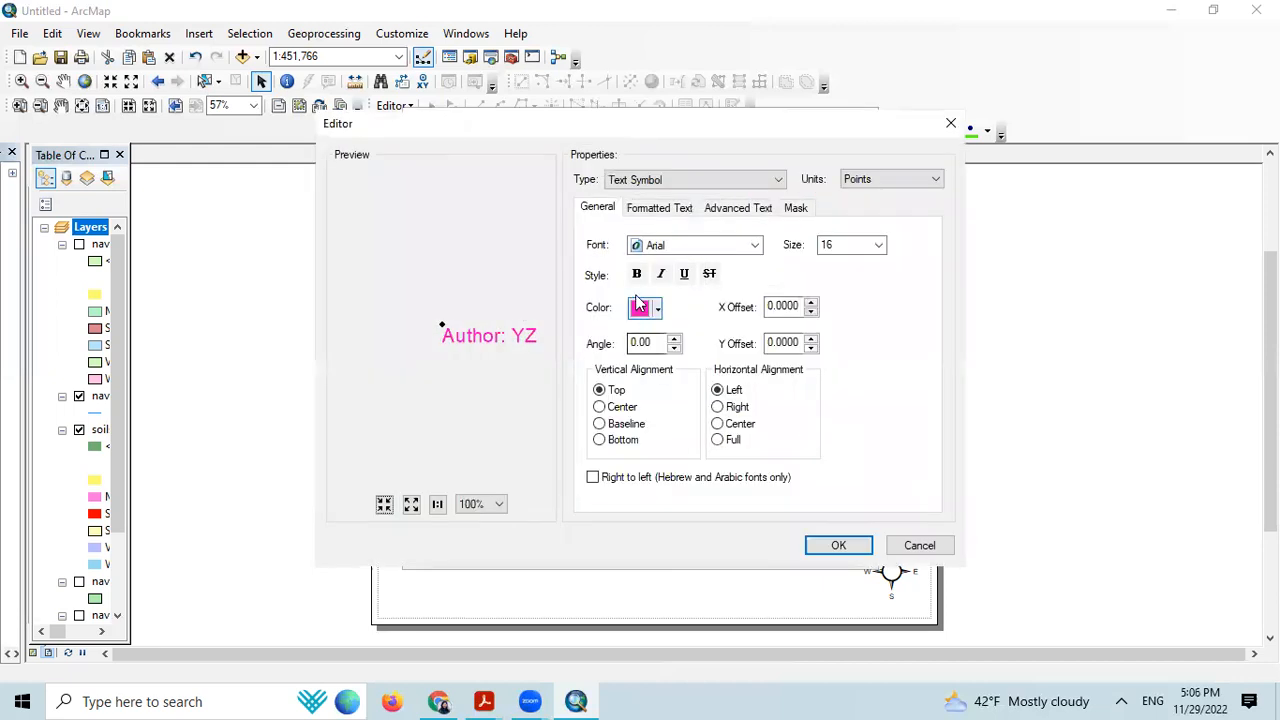
left_click(661, 274)
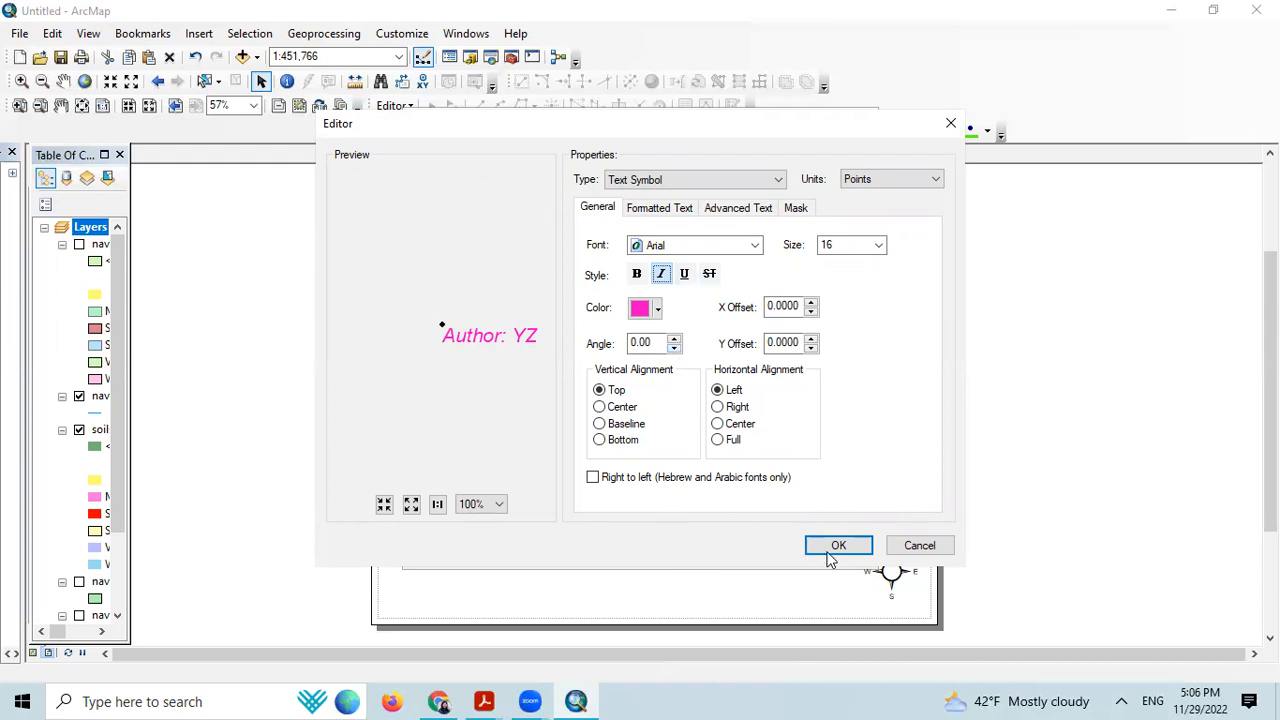
left_click(652, 206)
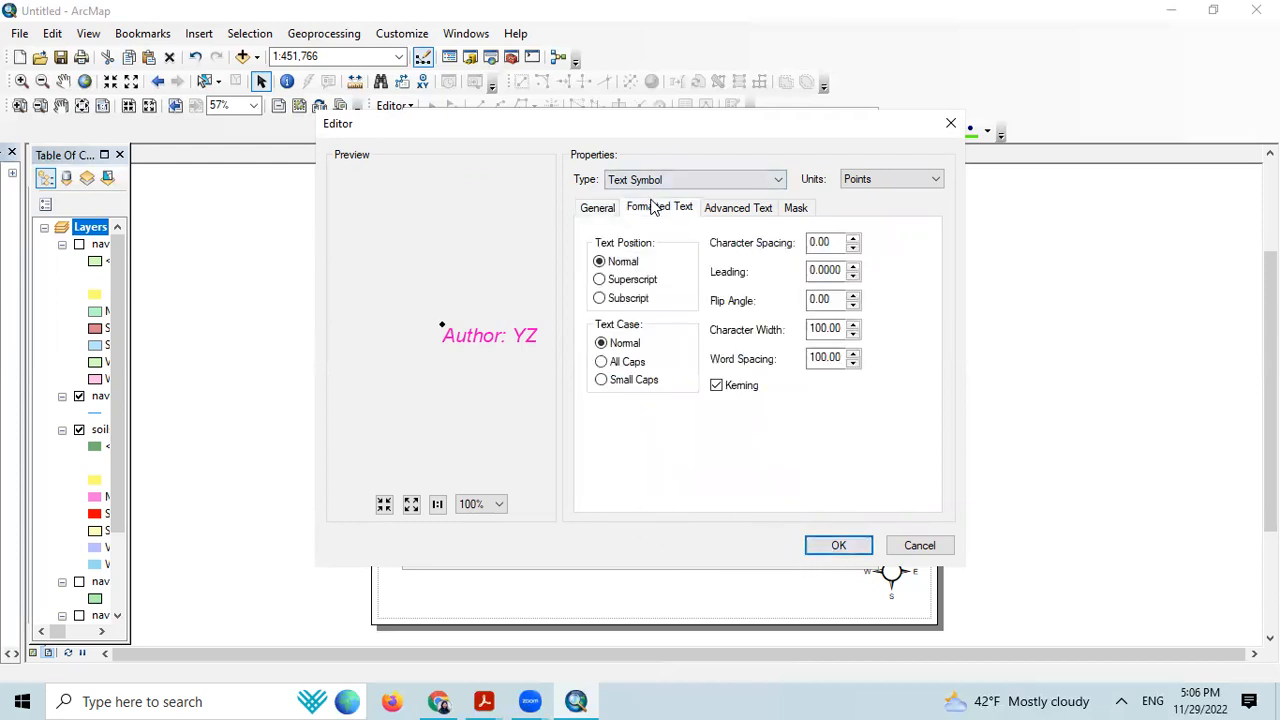
left_click(729, 210)
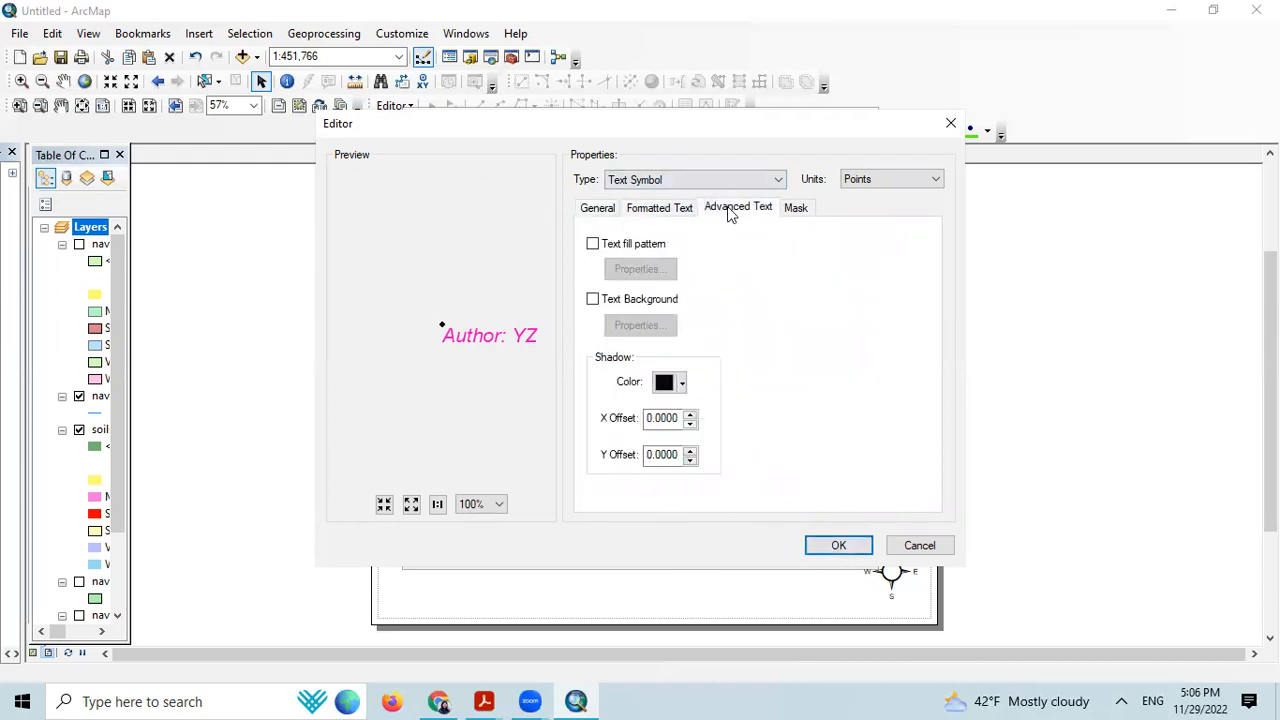
left_click(797, 211)
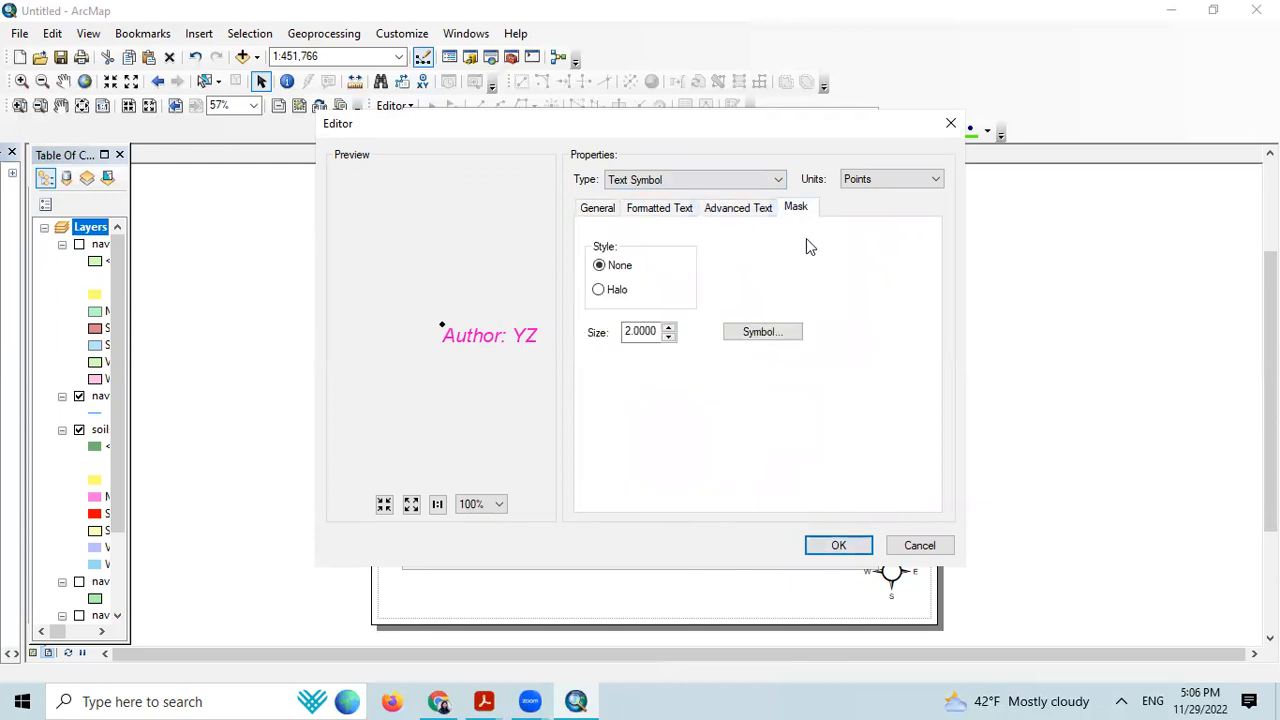
left_click(605, 209)
left_click(838, 545)
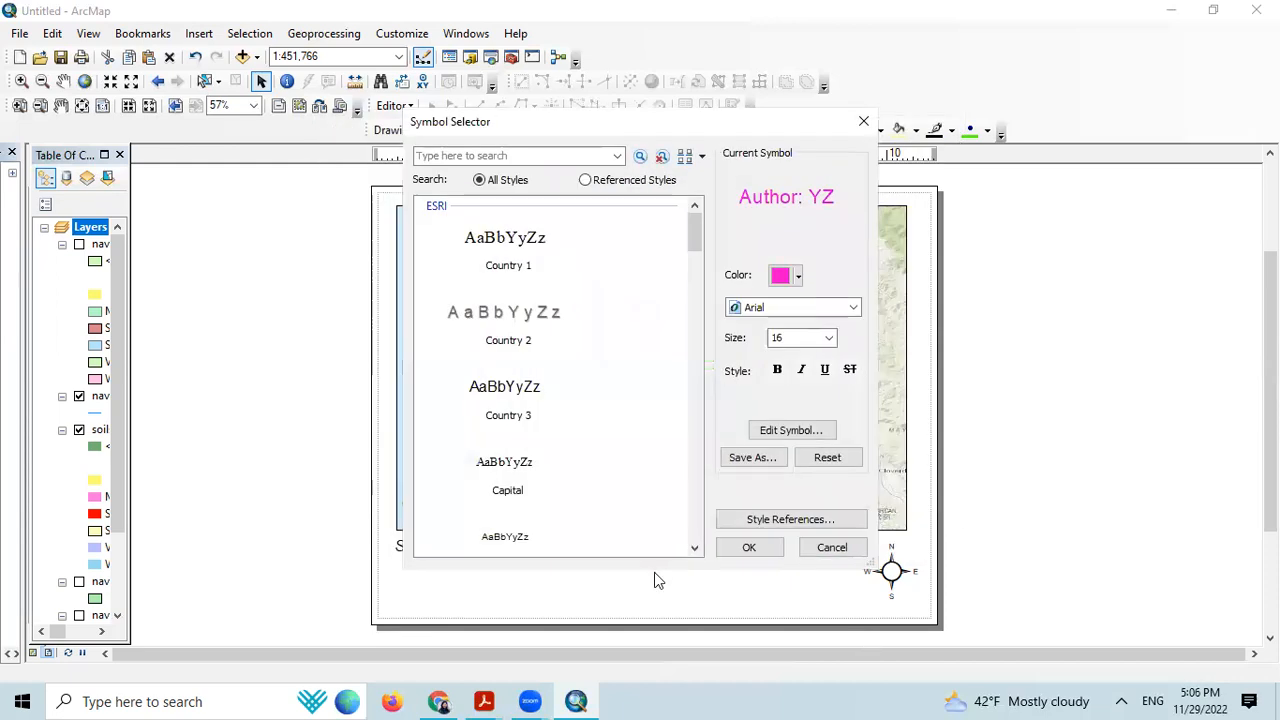
left_click(743, 546)
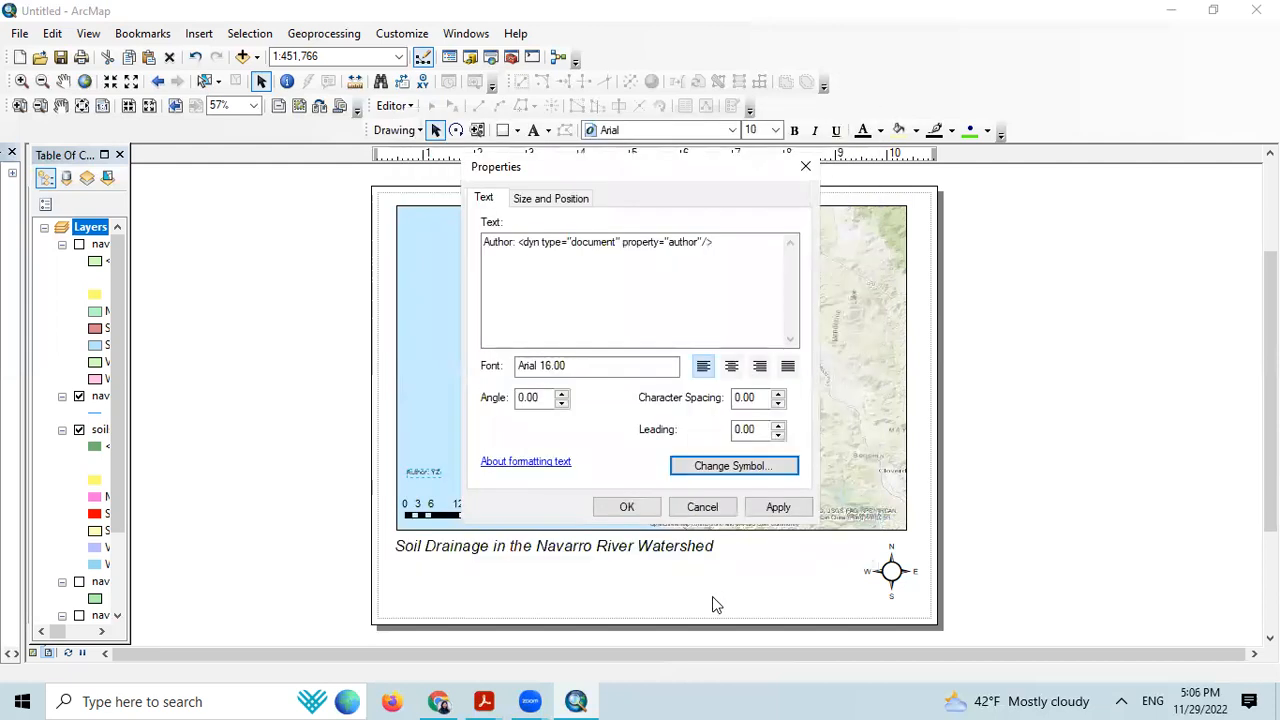
left_click(626, 507)
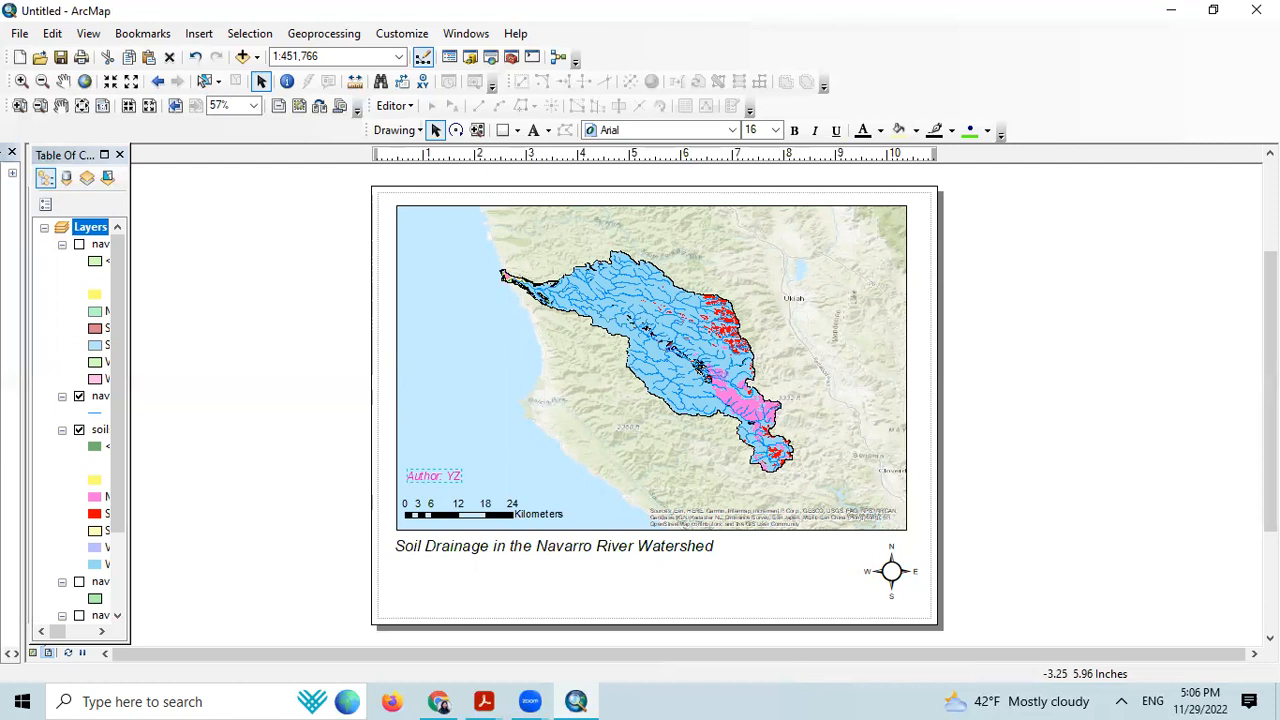
Step: Append ". Date Published:<dyn type="date"format="short"/>." to the author text after its dynamic author tag
left_click(440, 475)
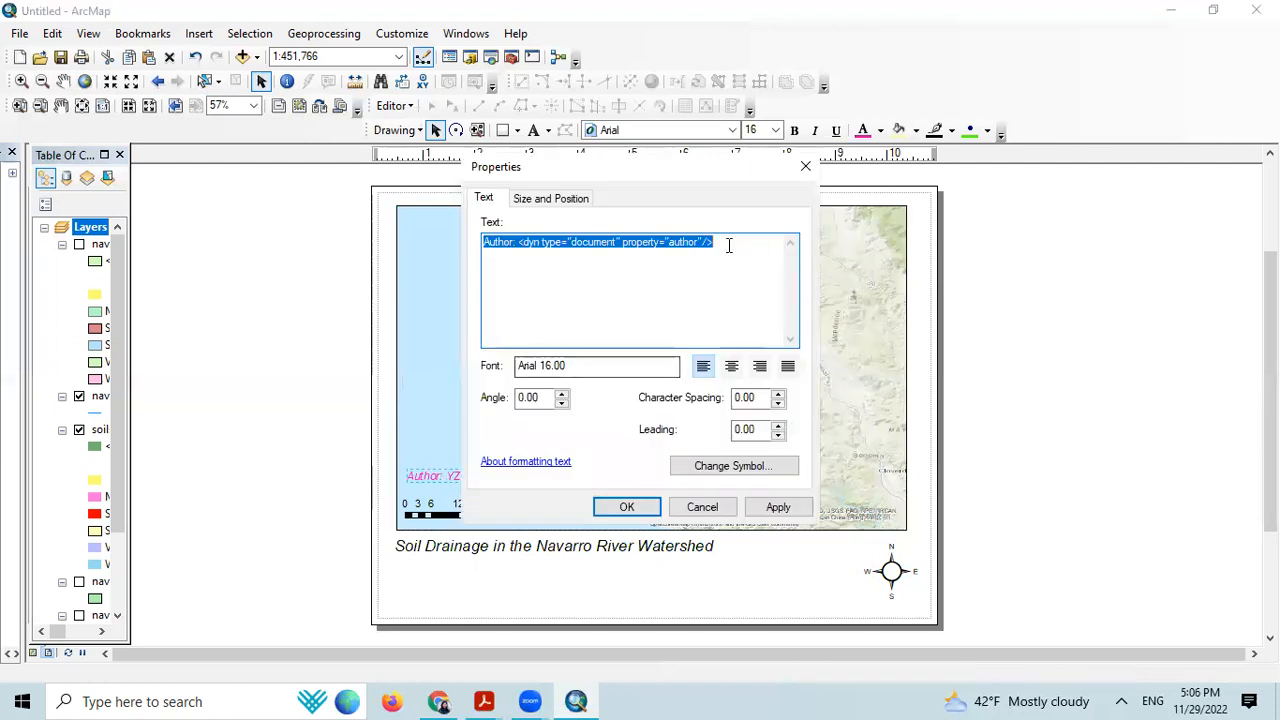
left_click(731, 245)
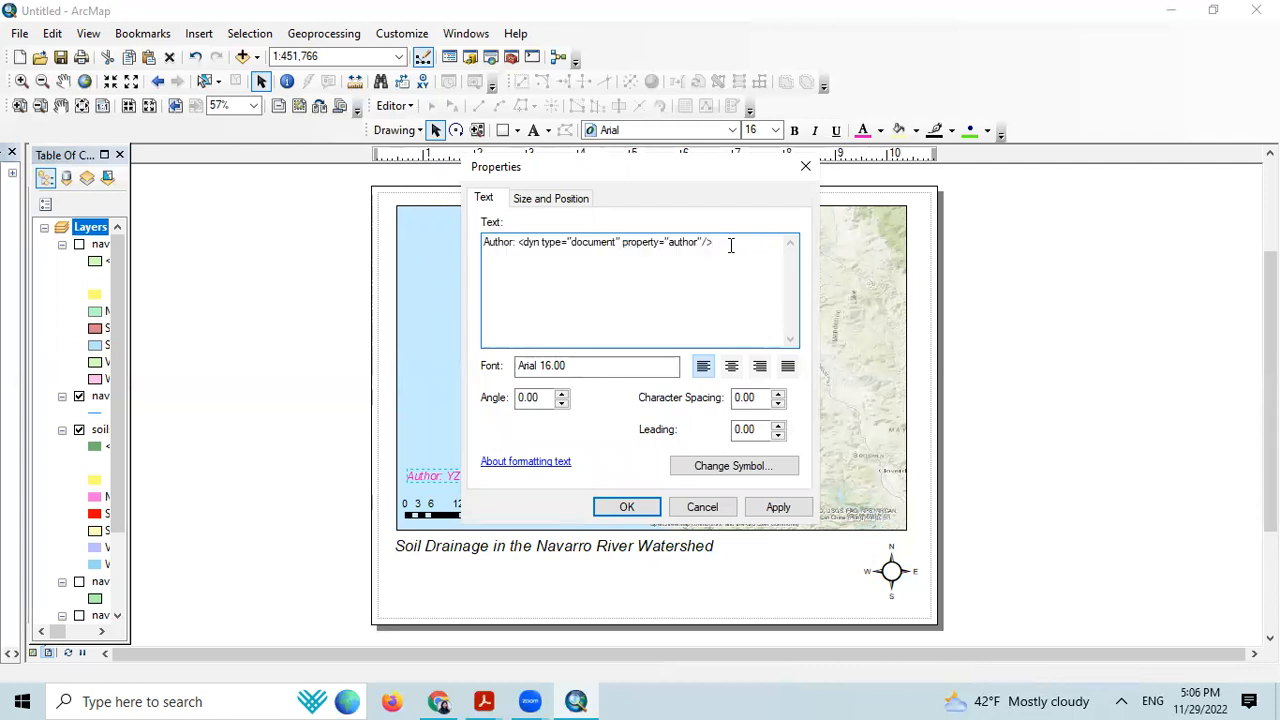
type(". Data")
key("BackSpace")
type("e Pu")
key("BackSpace")
key("BackSpace")
key("BackSpace")
key("Return")
type("Publishe")
type("d")
type(":<")
type("dyn typ")
type("e=\"a")
type("ate")
type("\"")
type("format")
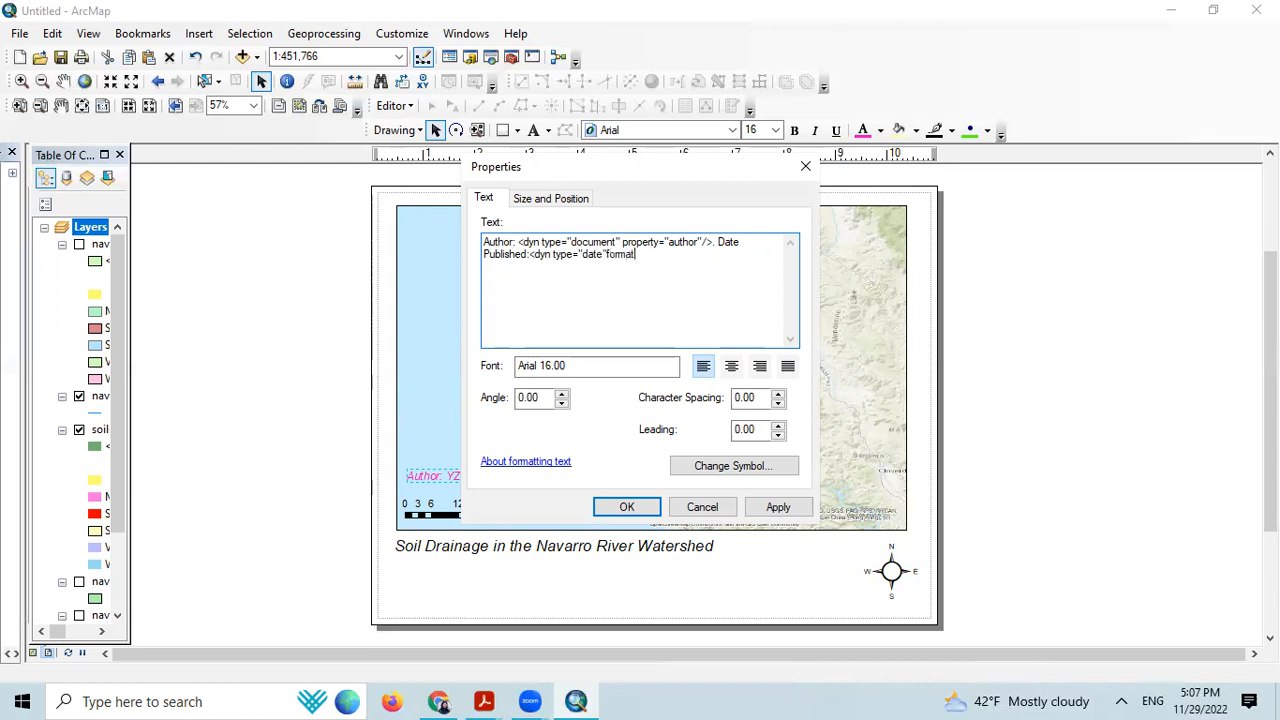
type("=\"short\"/>. Data")
Step: Add "Date Sources: Rivers: NHDPlus Version 2. Soils: SSURGO." to the author text after the date tag
key("BackSpace")
type("e Sources,: River")
key("BackSpace")
key("BackSpace")
key("BackSpace")
key("BackSpace")
key("BackSpace")
key("Return")
type("Re")
key("BackSpace")
type("ivers")
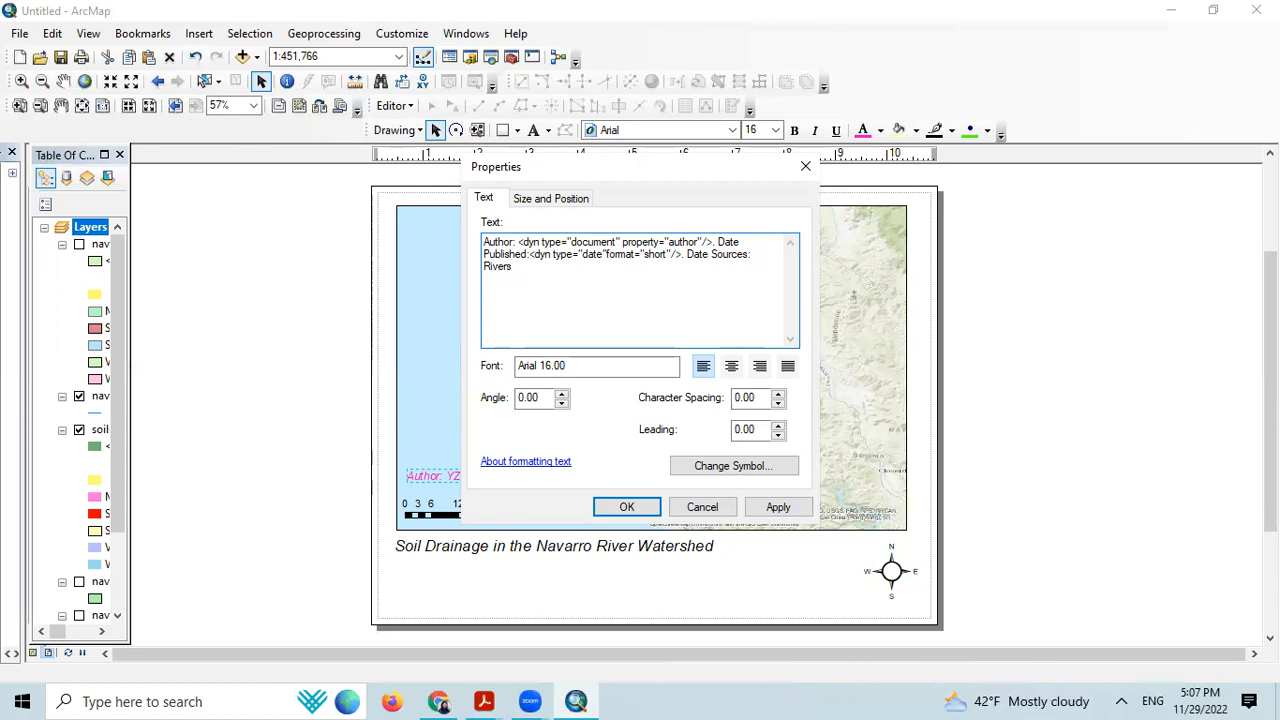
type(": NHDPlus Version 2. Soils: SS")
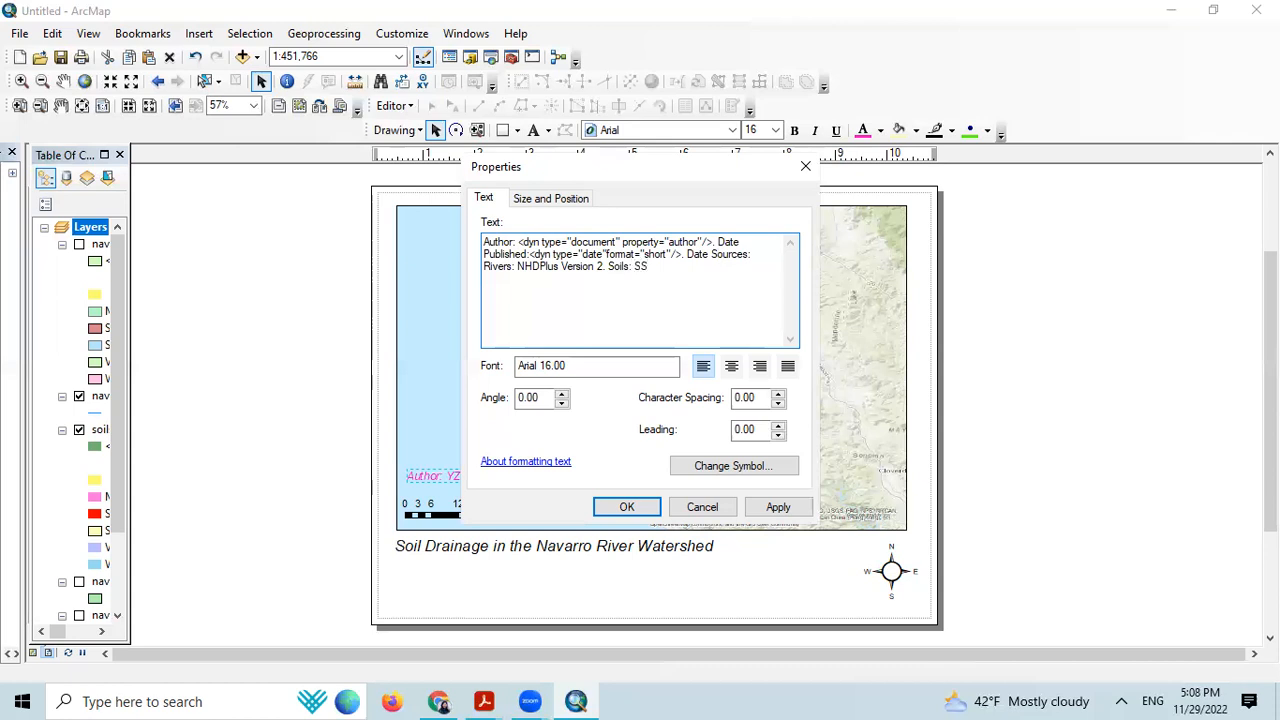
type("URGO.")
Step: Set the author text's font size to 12 and move the text block just above the scale bar
left_click(551, 365)
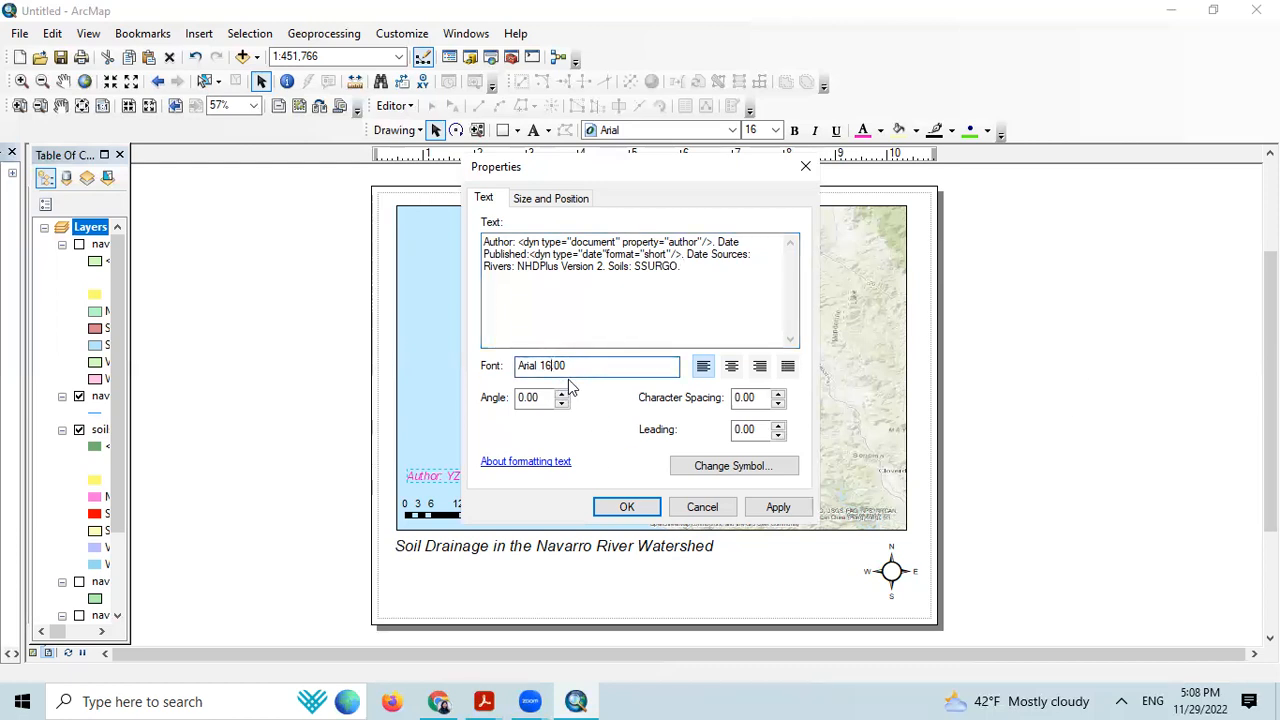
left_click(735, 469)
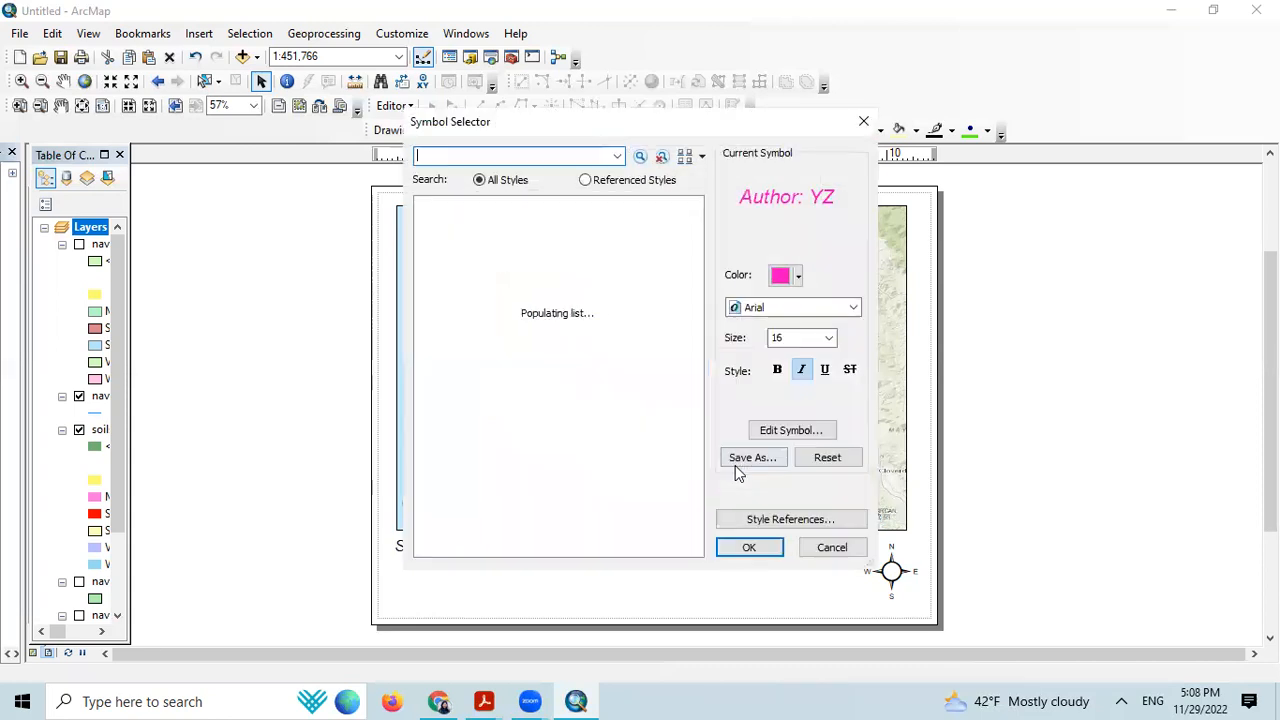
left_click(829, 338)
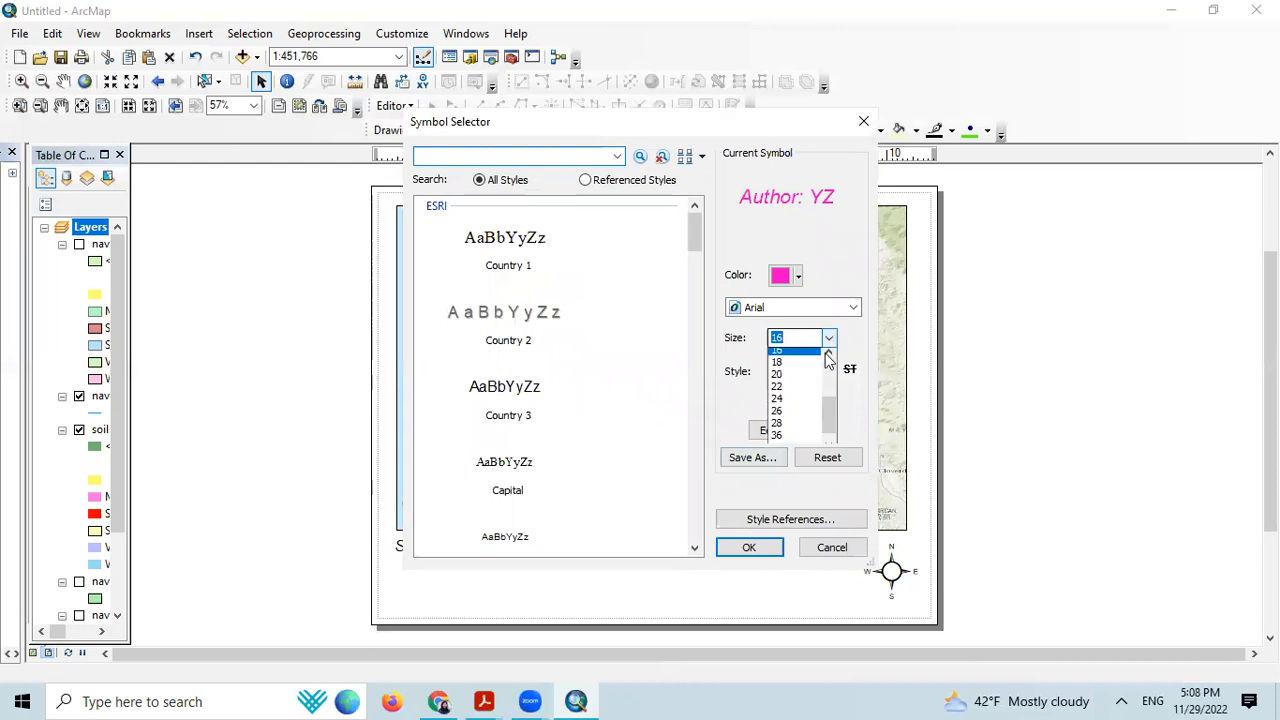
scroll(785, 373, "up", 1)
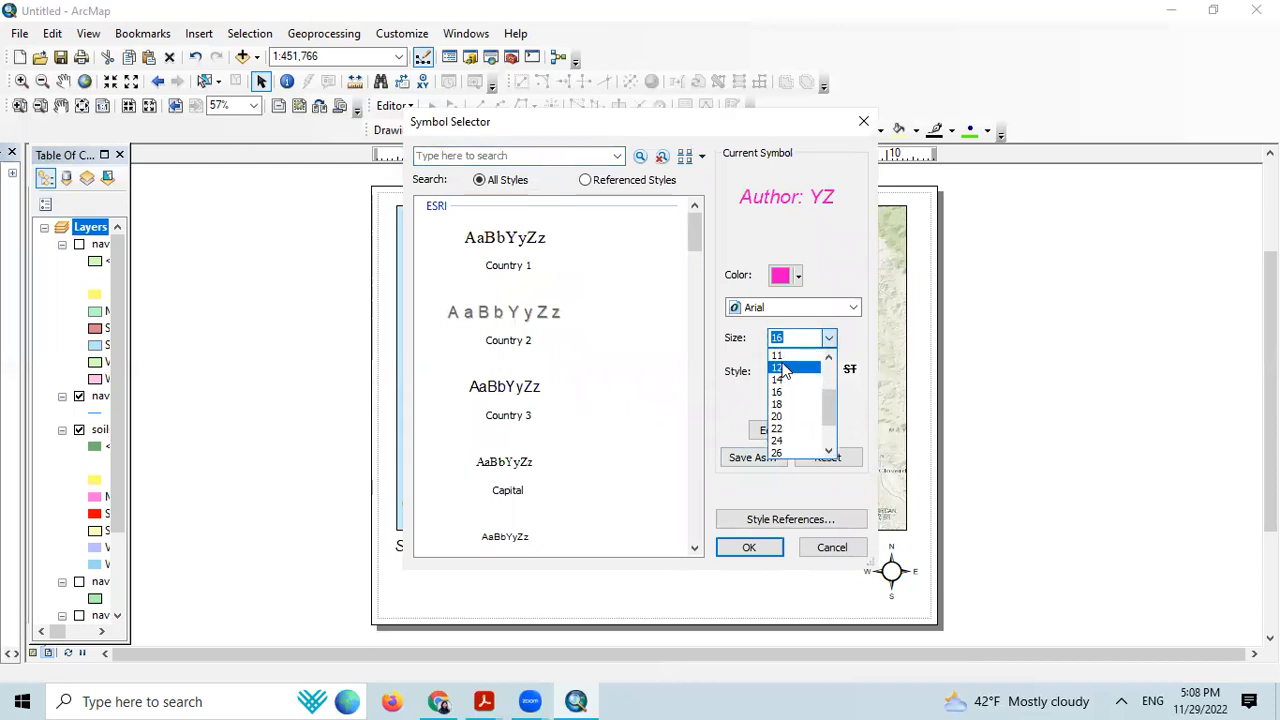
left_click(785, 369)
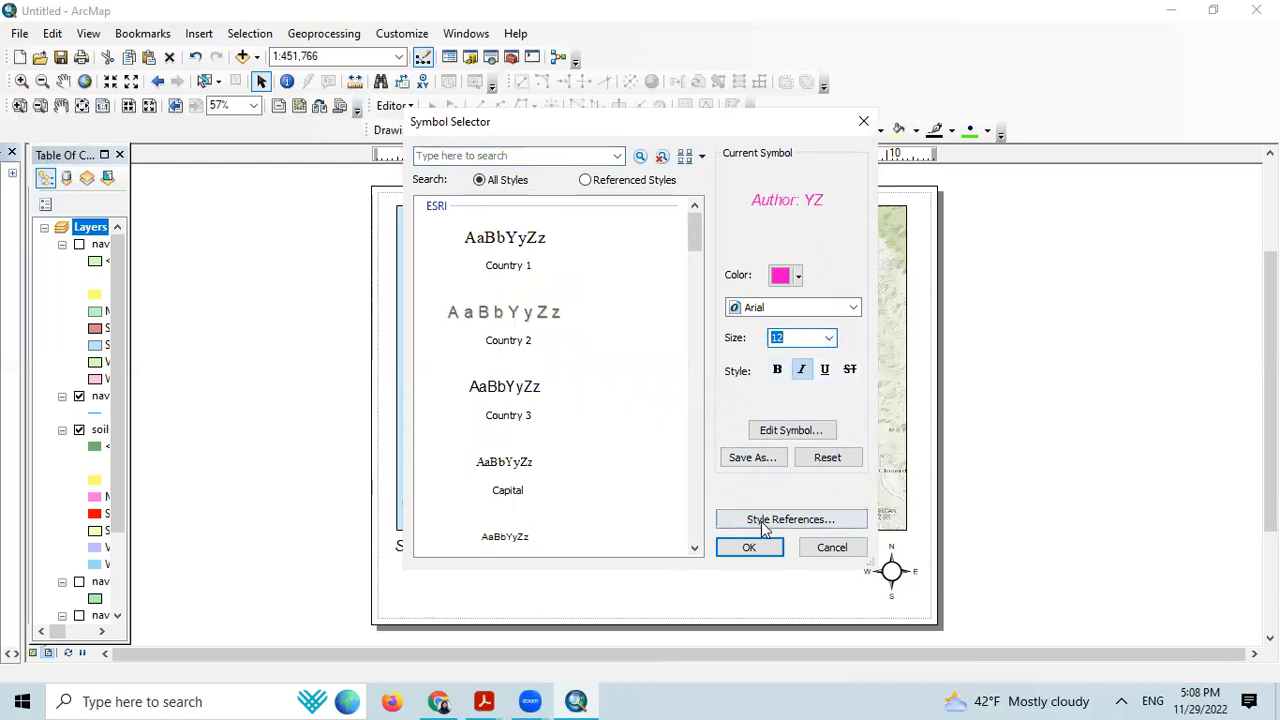
left_click(749, 550)
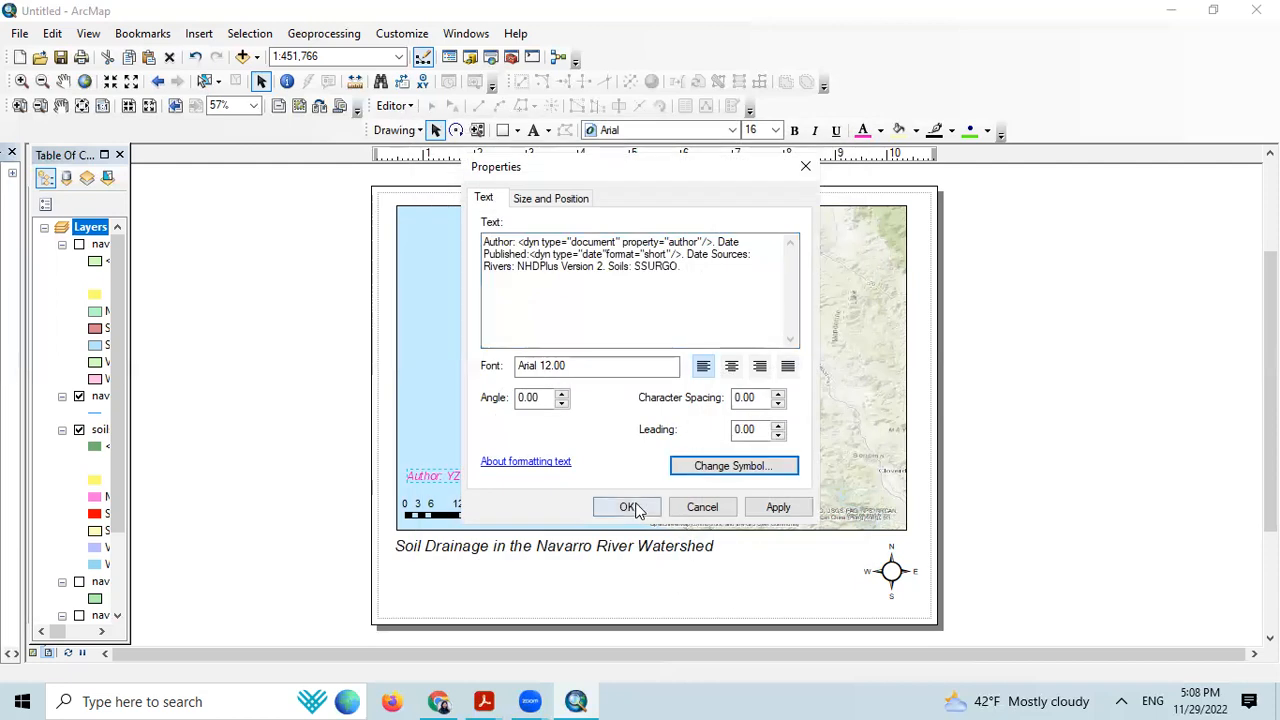
left_click(632, 507)
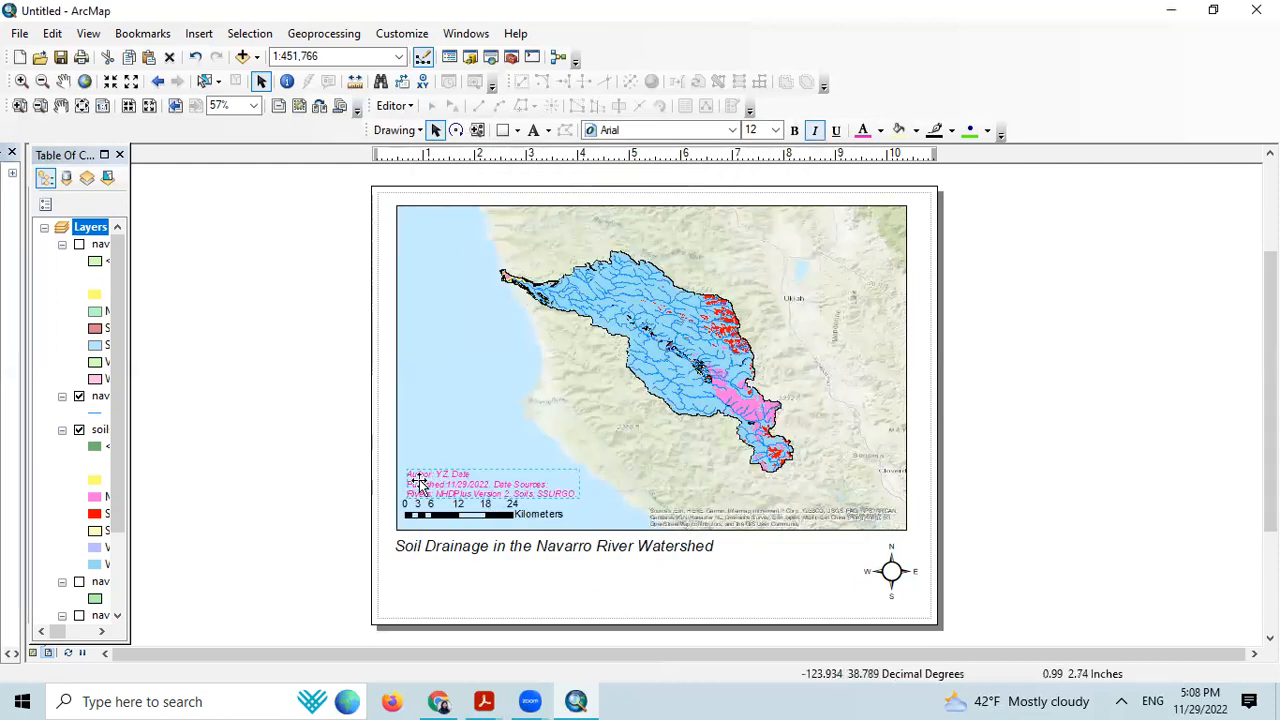
left_click_drag(420, 470, 417, 453)
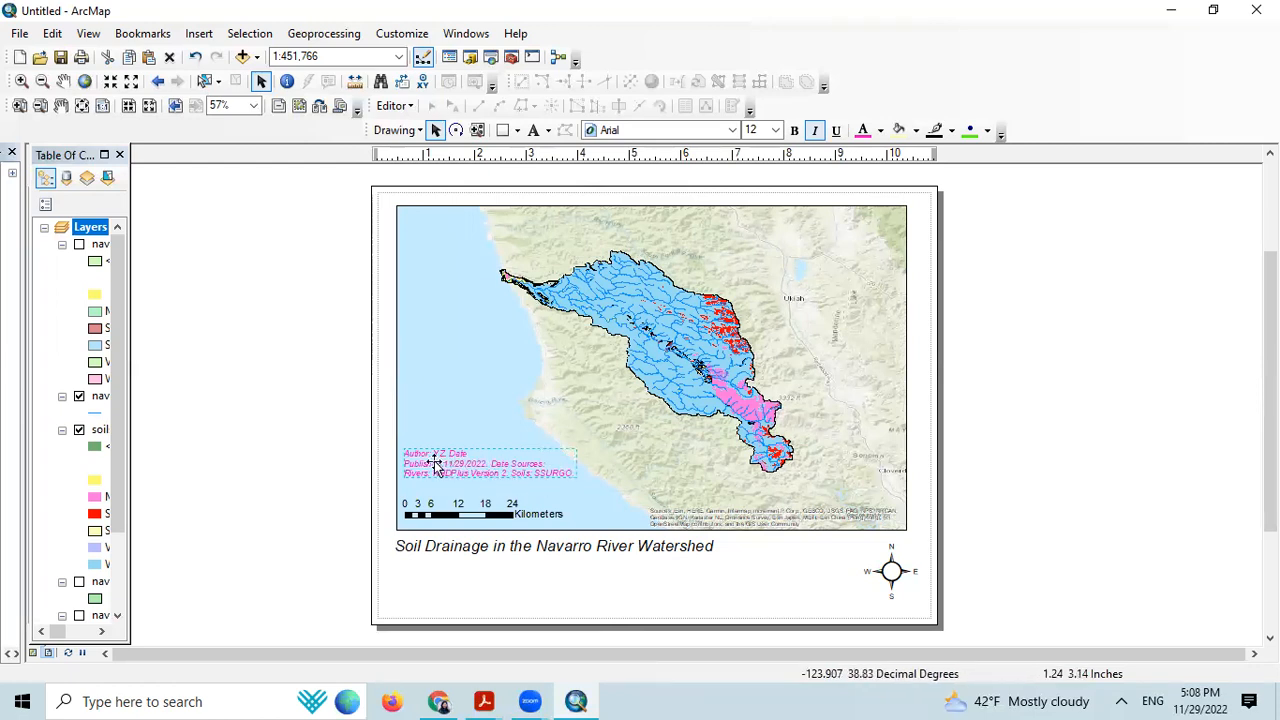
left_click_drag(428, 460, 428, 465)
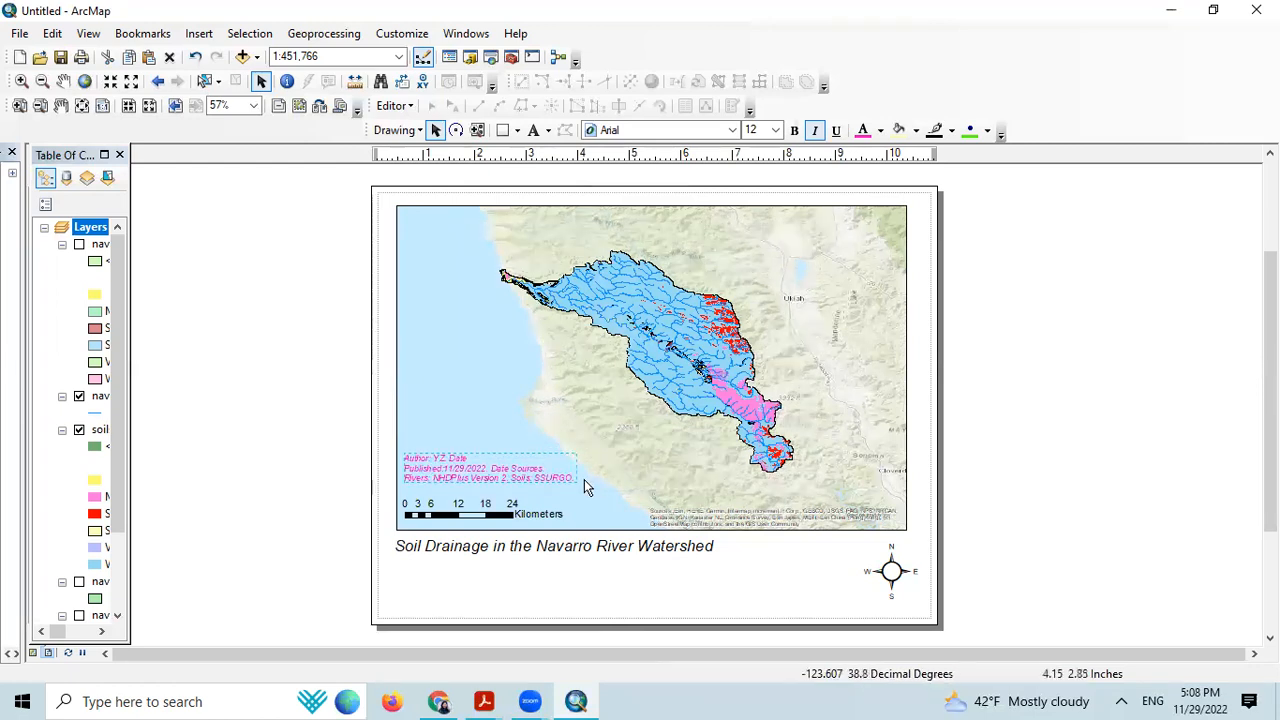
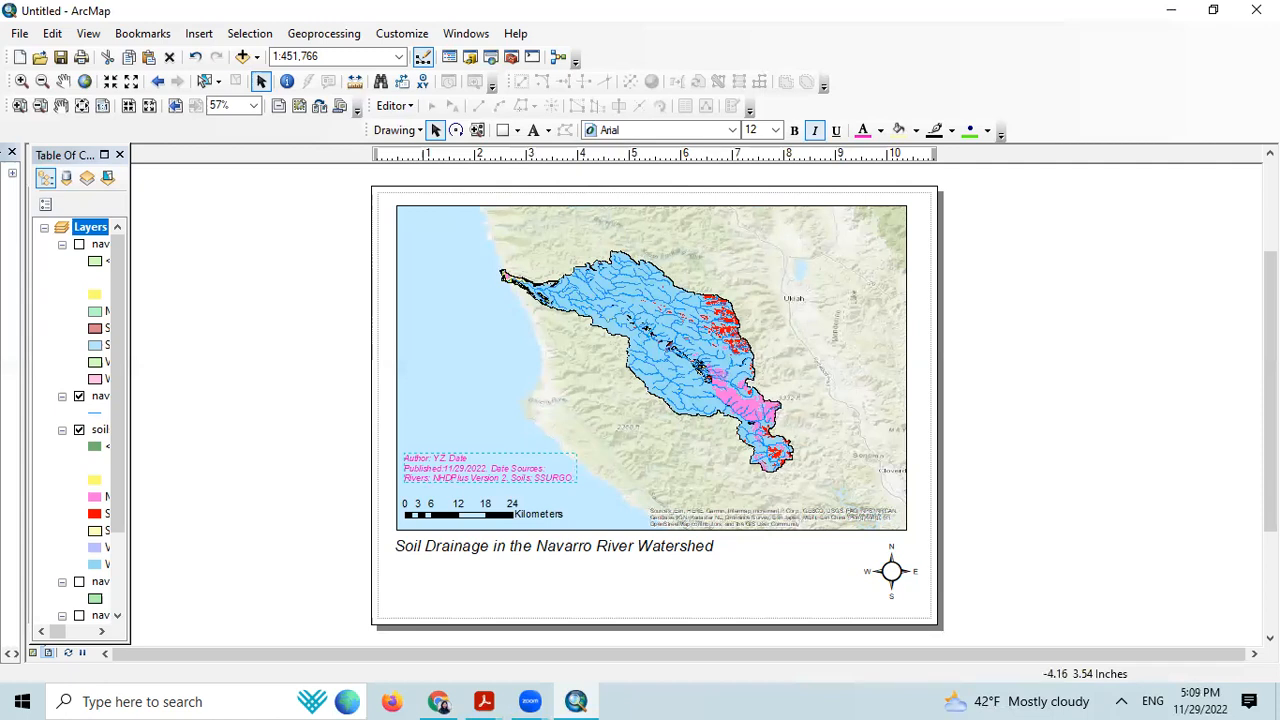
Step: Start inserting a legend and remove navarro_streams and navarro_boundary from its legend items
left_click(198, 33)
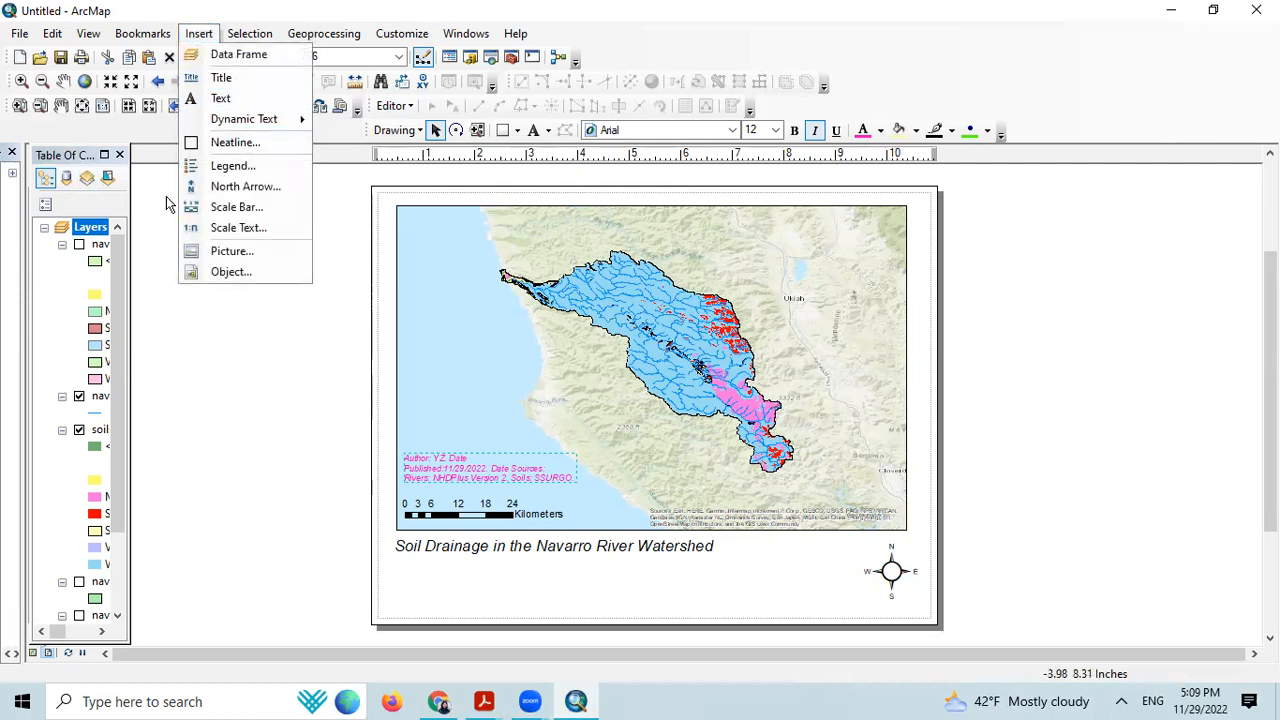
left_click(252, 166)
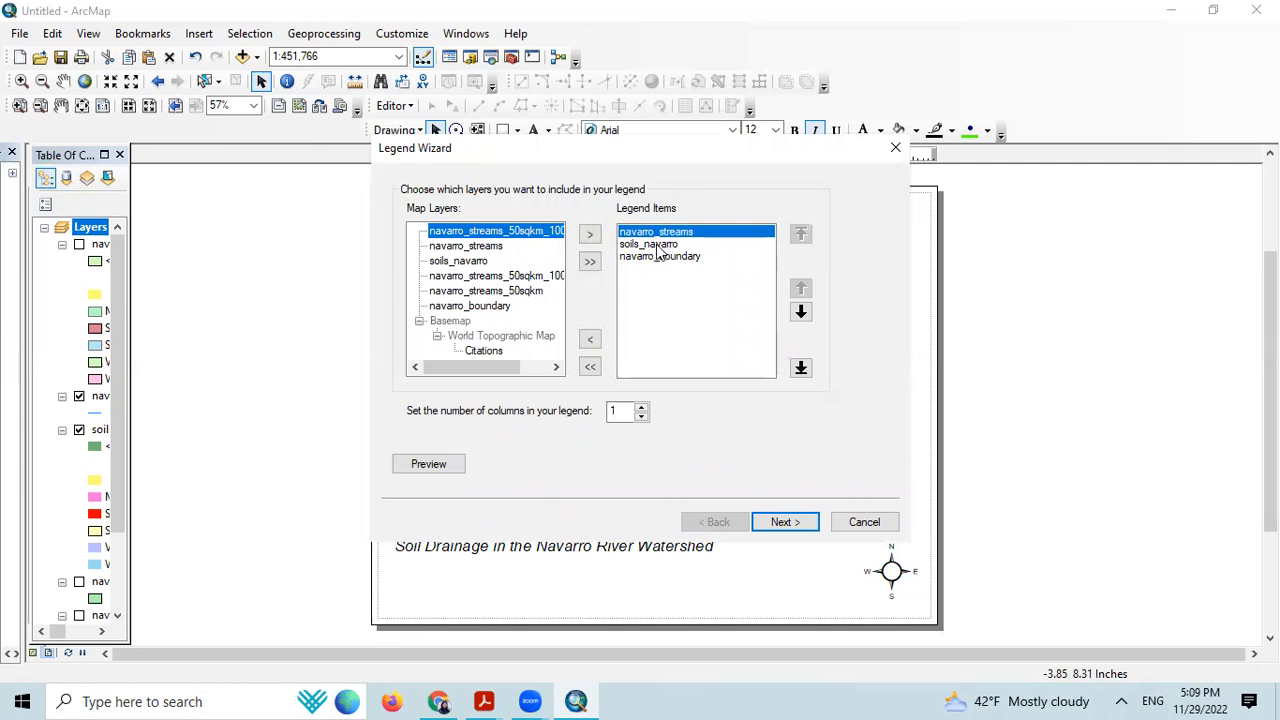
left_click(640, 256)
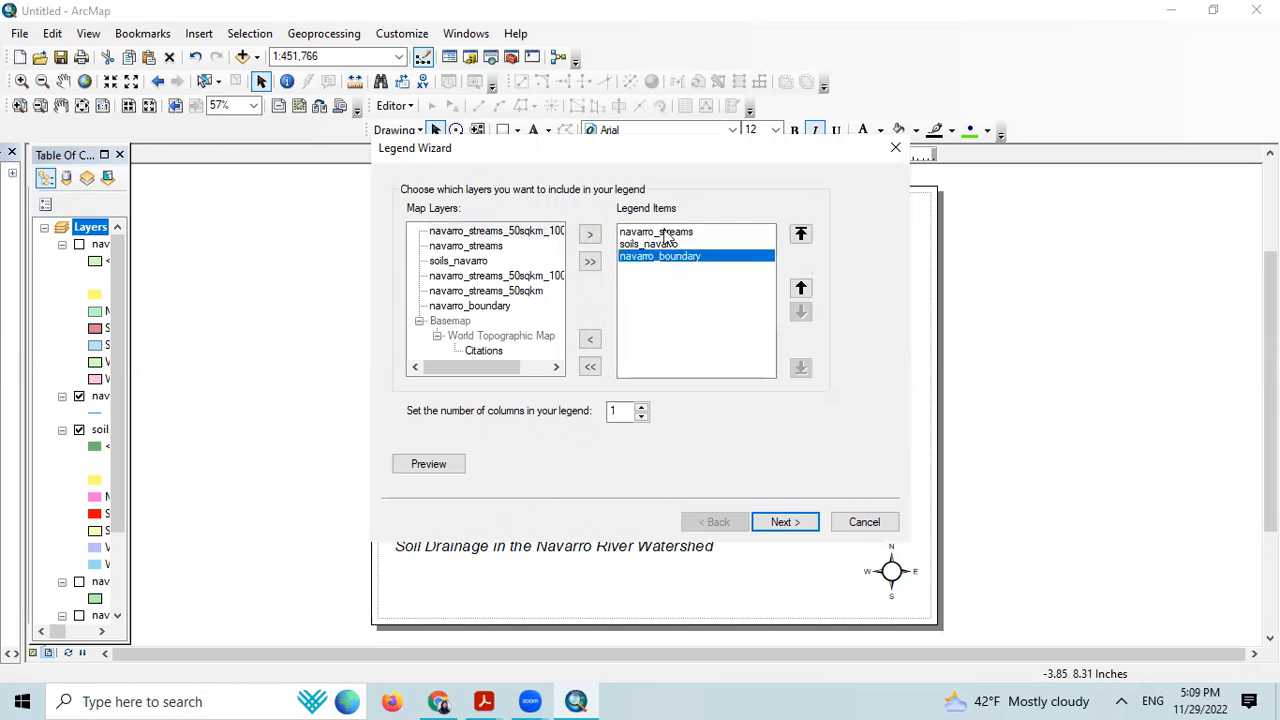
left_click(665, 233)
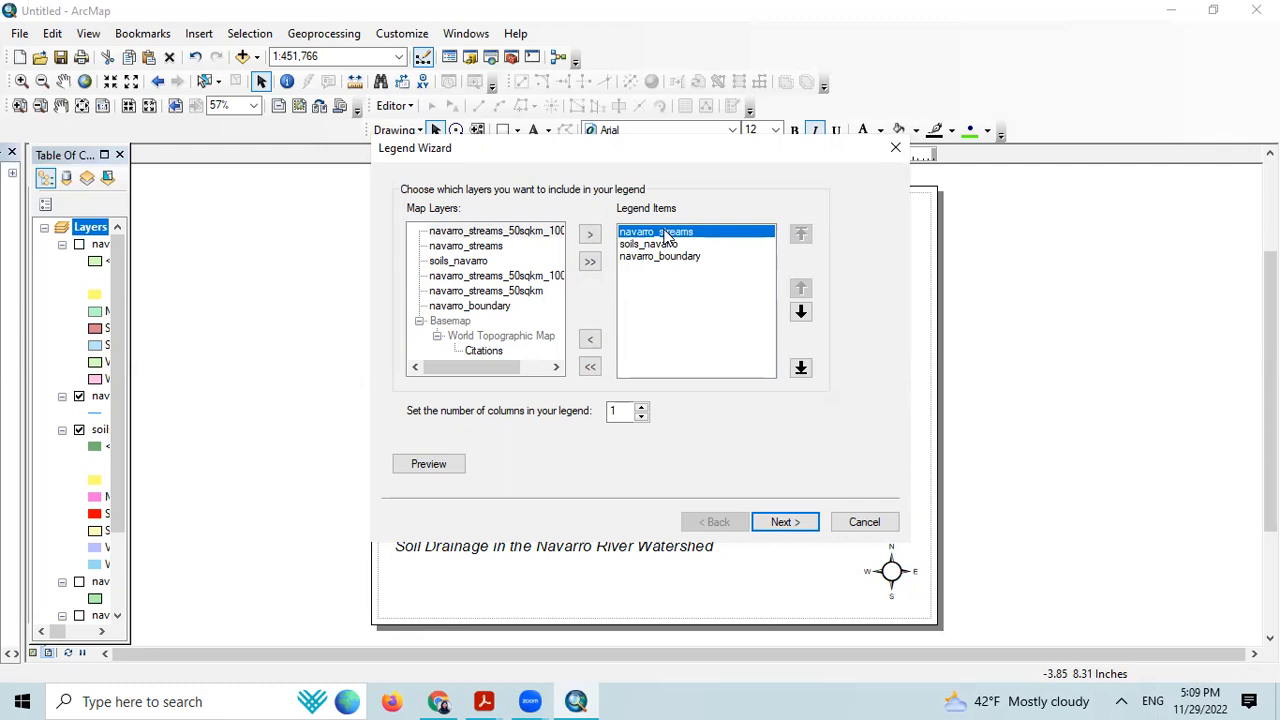
left_click(672, 256, "ctrl")
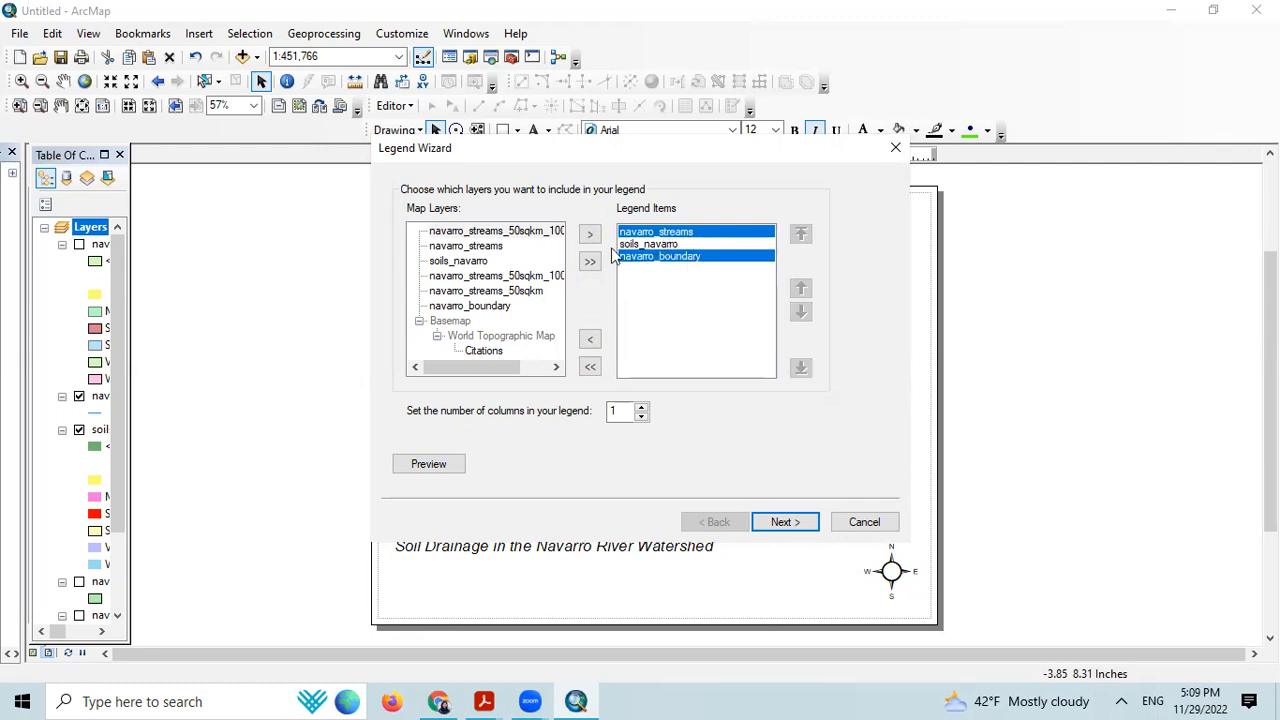
left_click(590, 339)
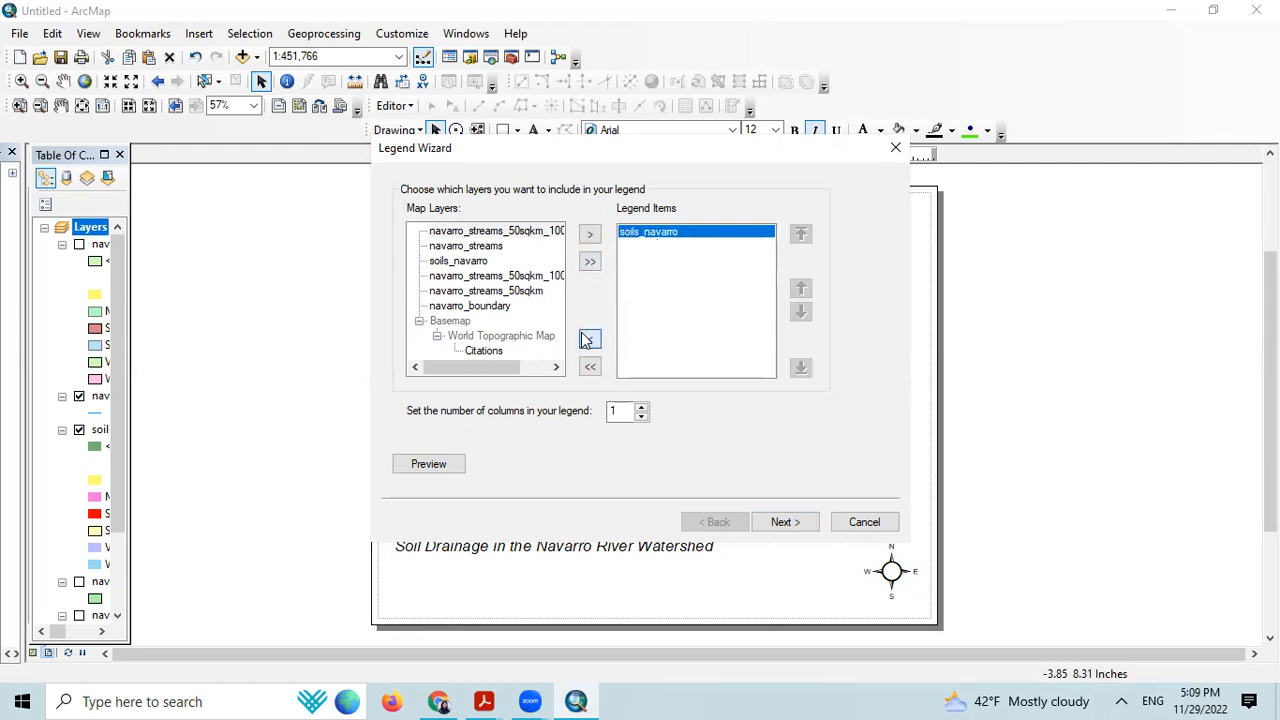
Step: Add navarro_streams and navarro_boundary back to the legend items, in that order, below soils_navarro
left_click(674, 238)
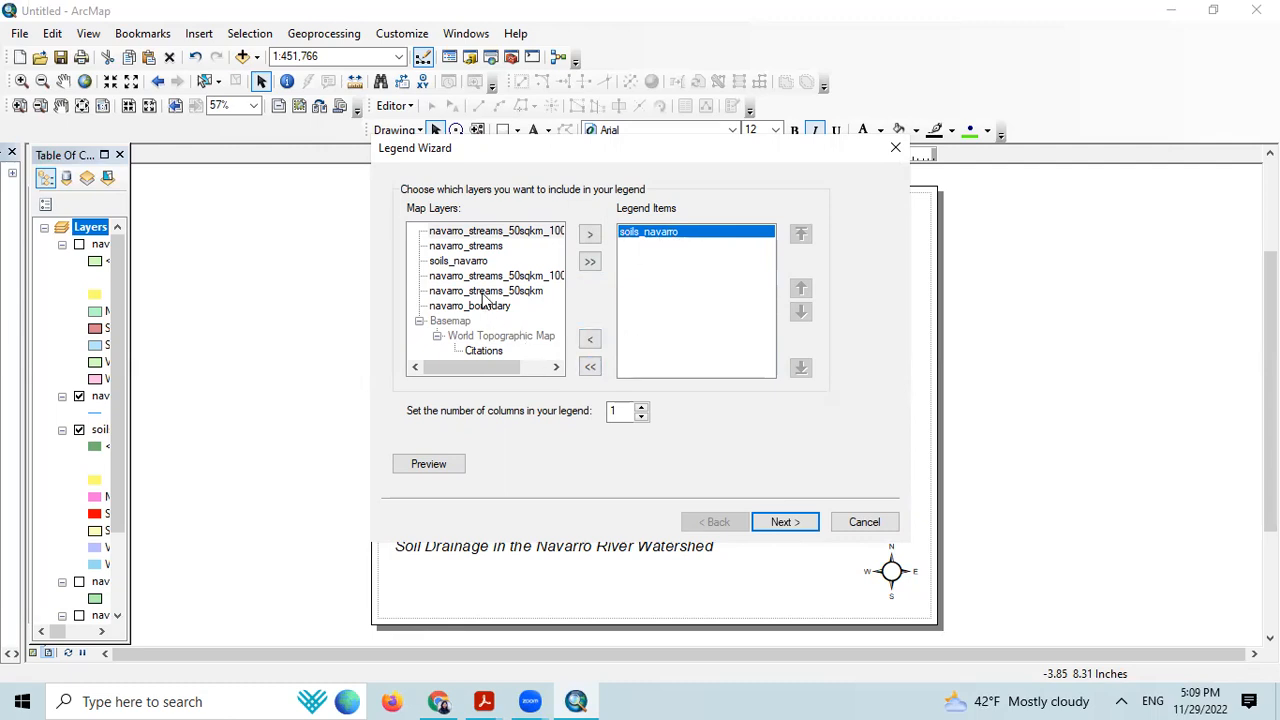
left_click(475, 248)
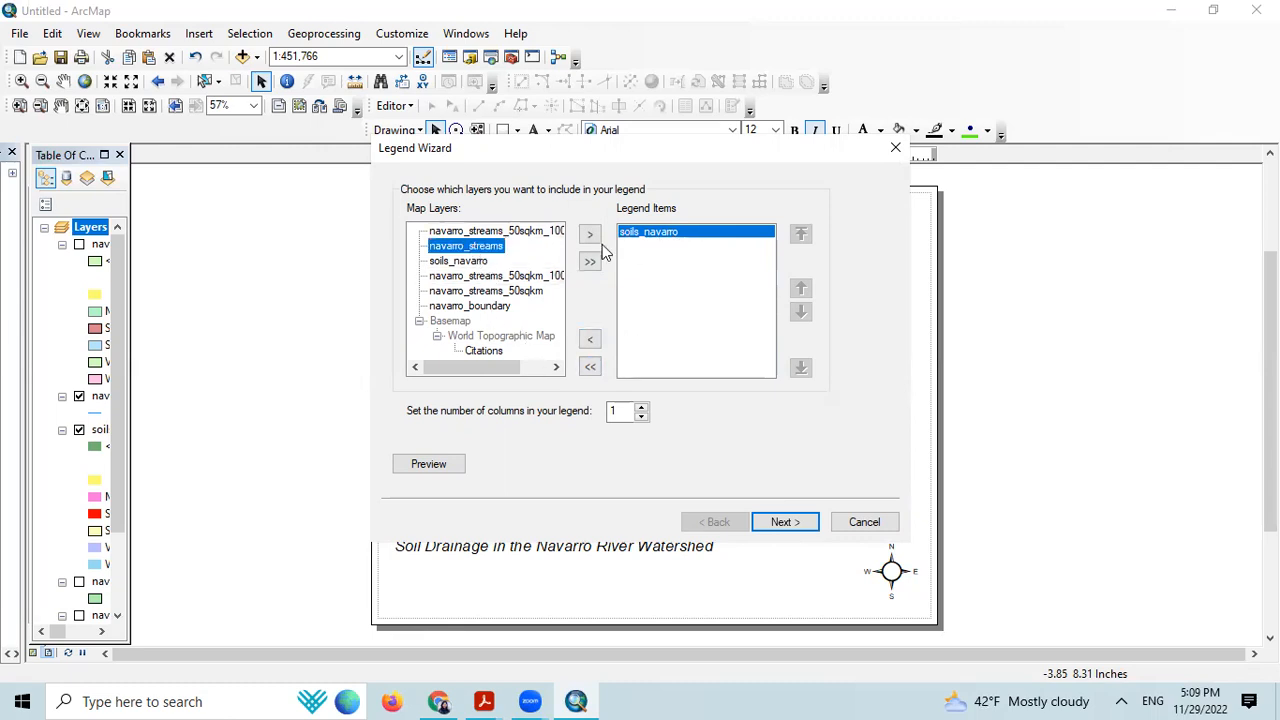
left_click(590, 235)
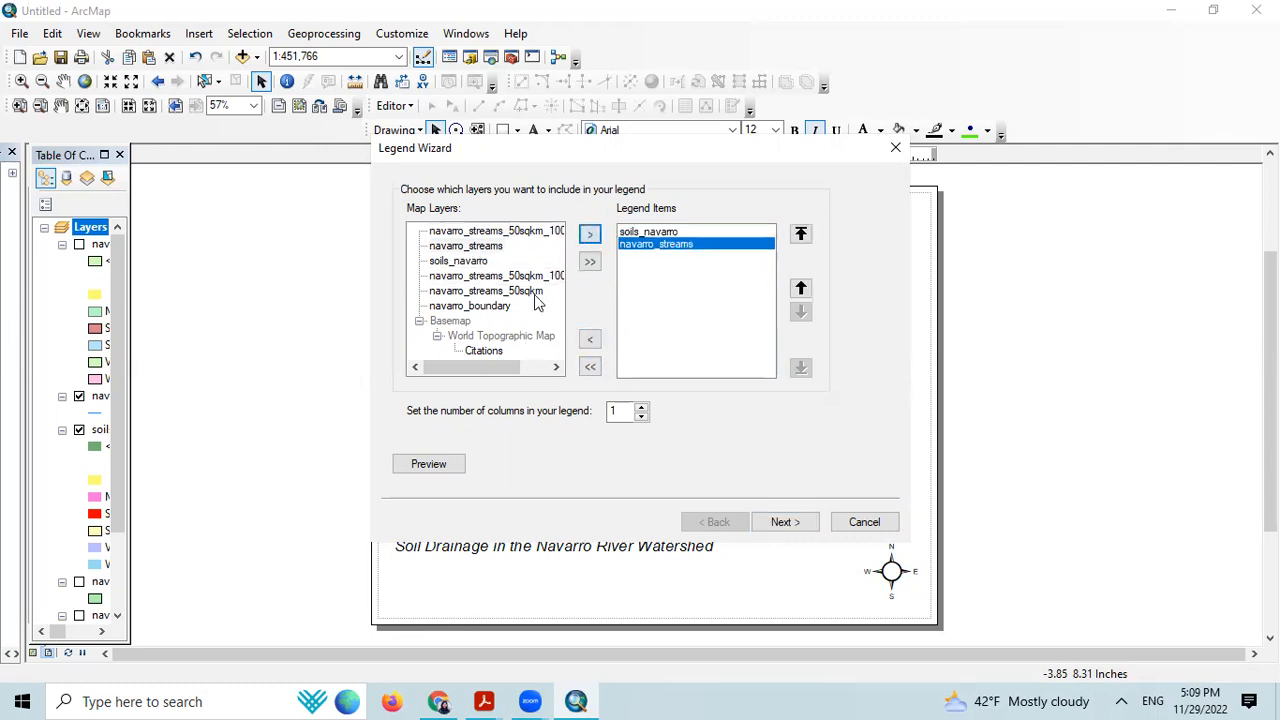
left_click(480, 307)
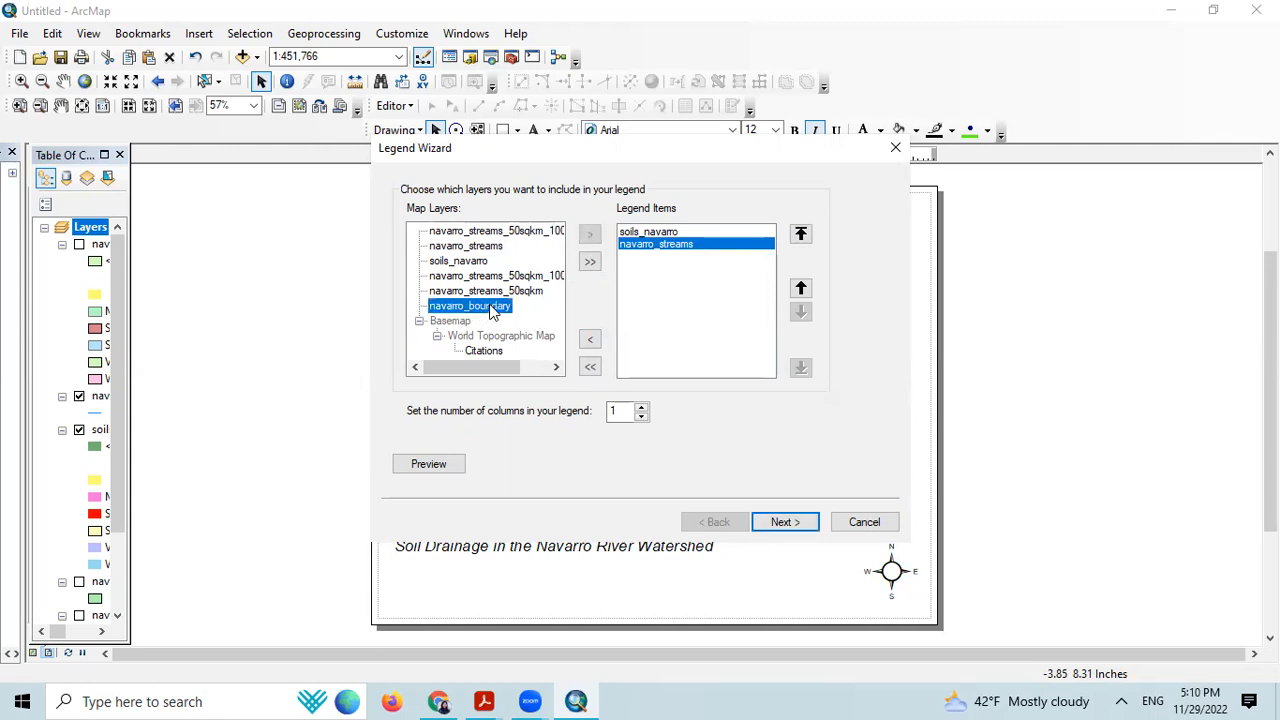
left_click(592, 236)
left_click(685, 300)
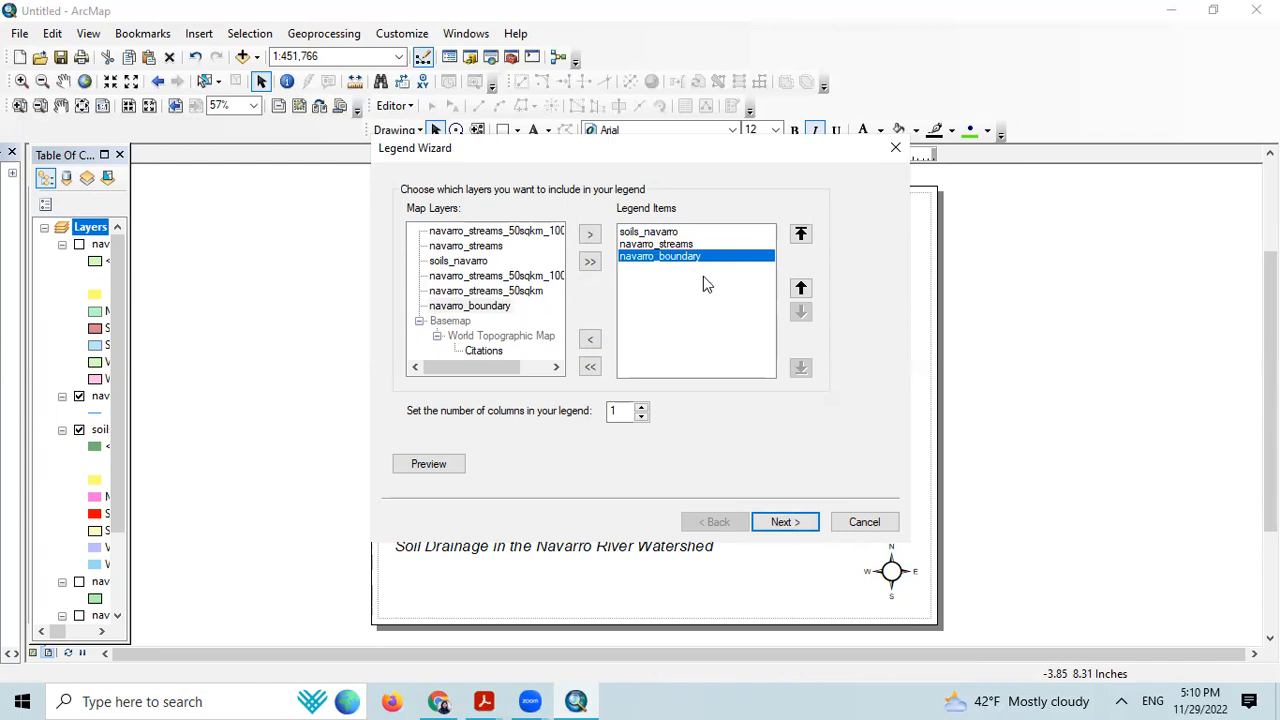
Step: Accept the legend items and clear the default legend title so that it is blank
left_click(781, 524)
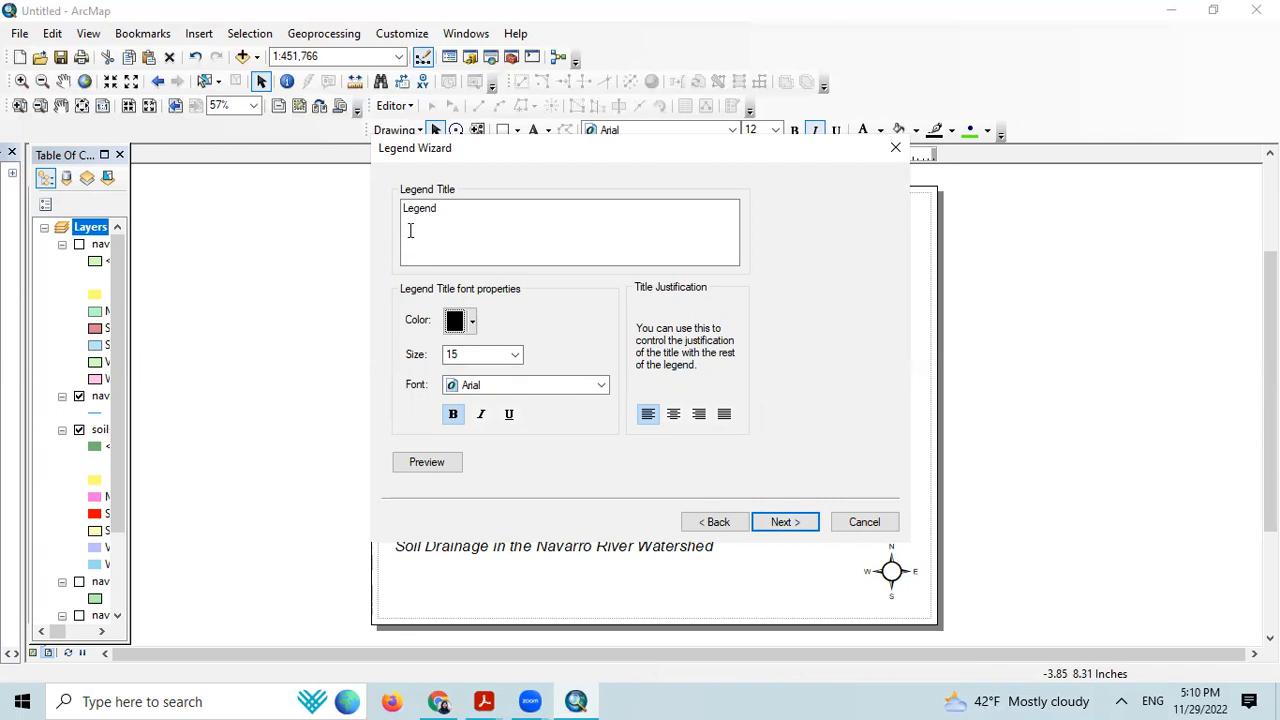
left_click_drag(409, 231, 374, 208)
key("Delete")
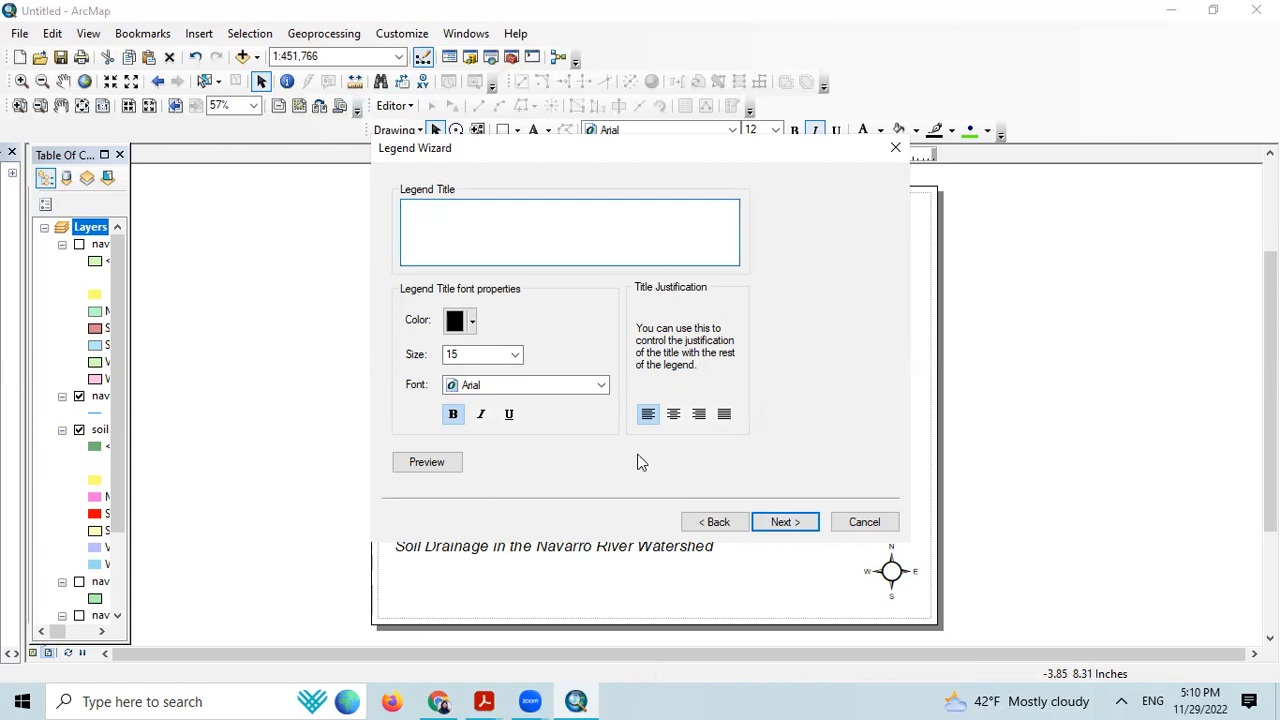
left_click(785, 525)
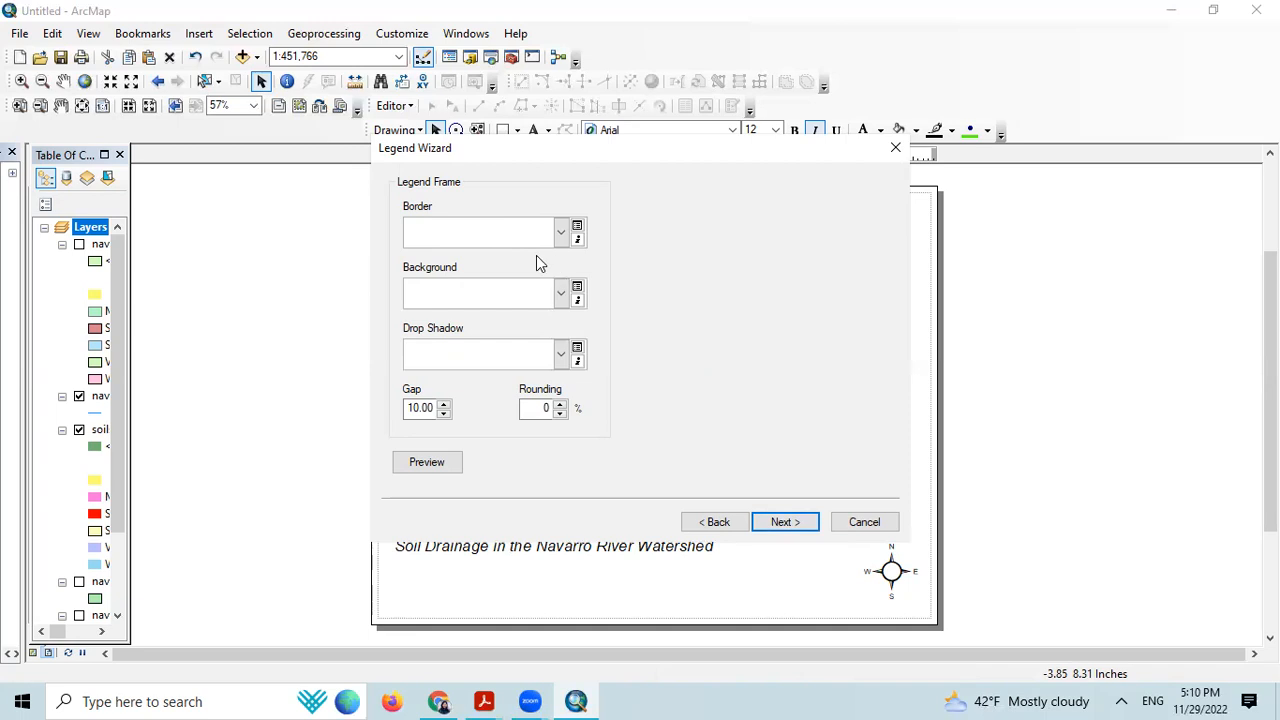
Step: Give the legend frame a thin black line border and a White background
left_click(560, 236)
left_click(432, 306)
left_click(561, 295)
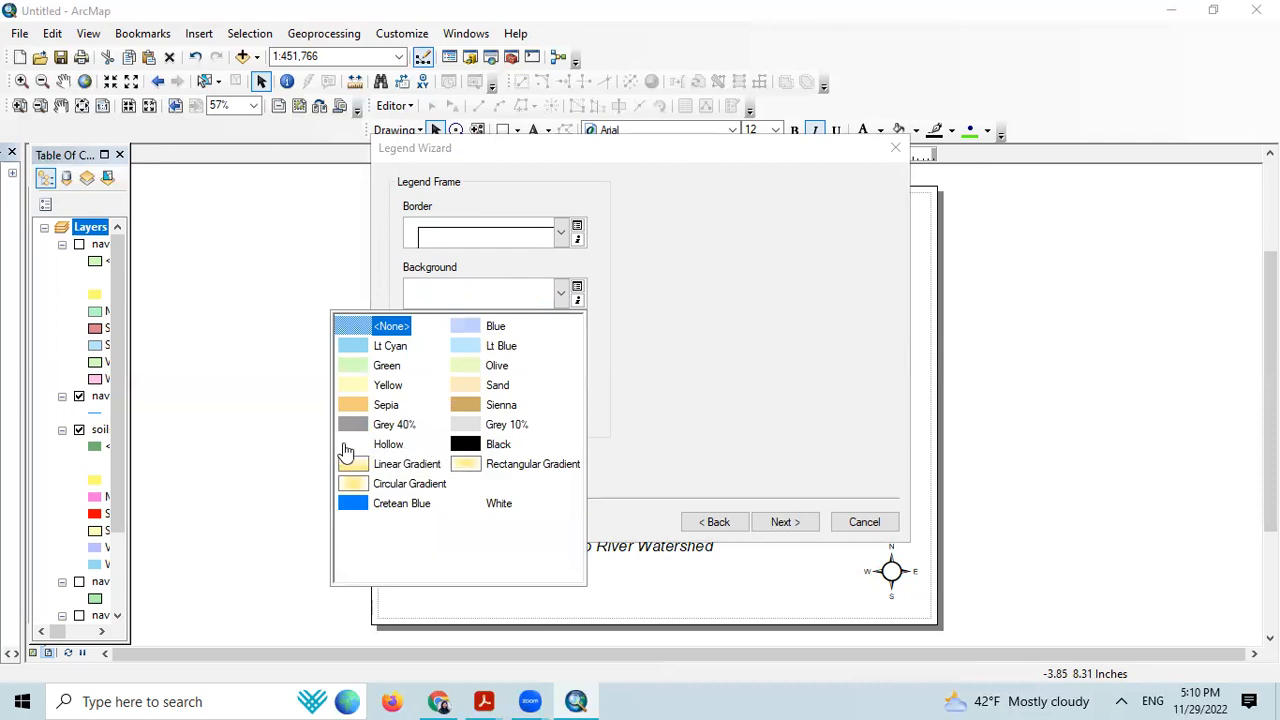
left_click(498, 505)
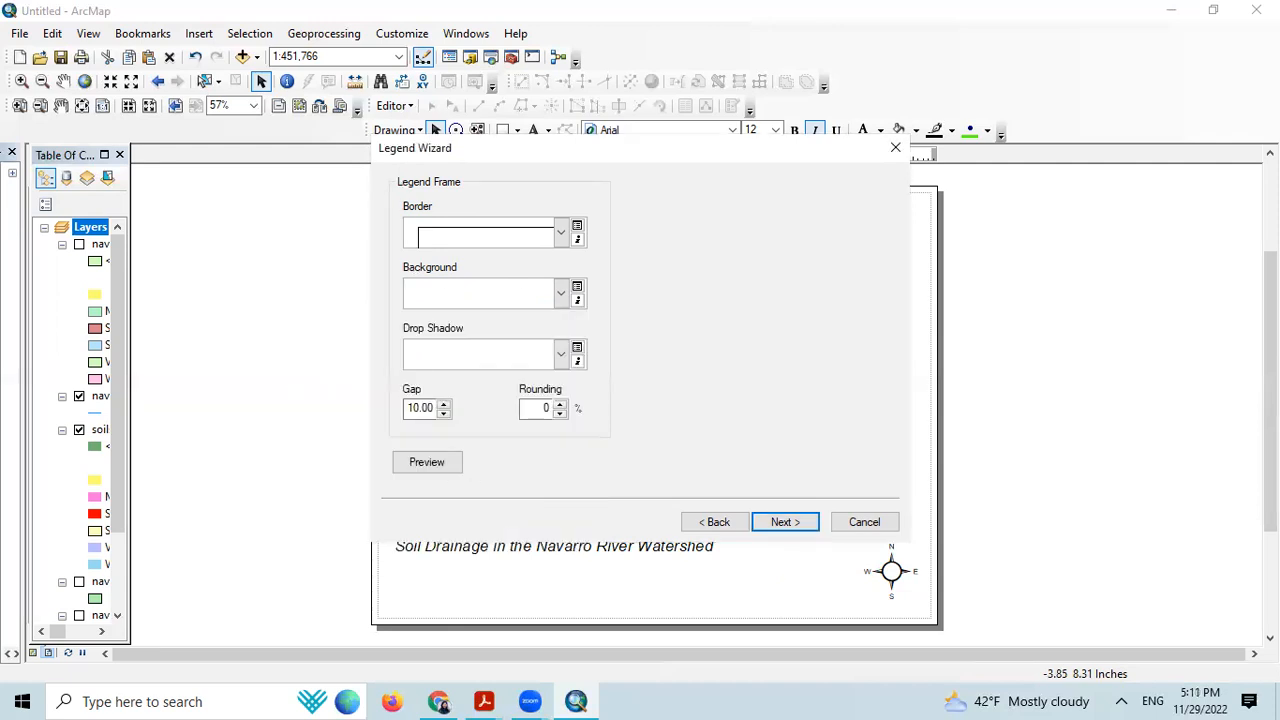
left_click(783, 524)
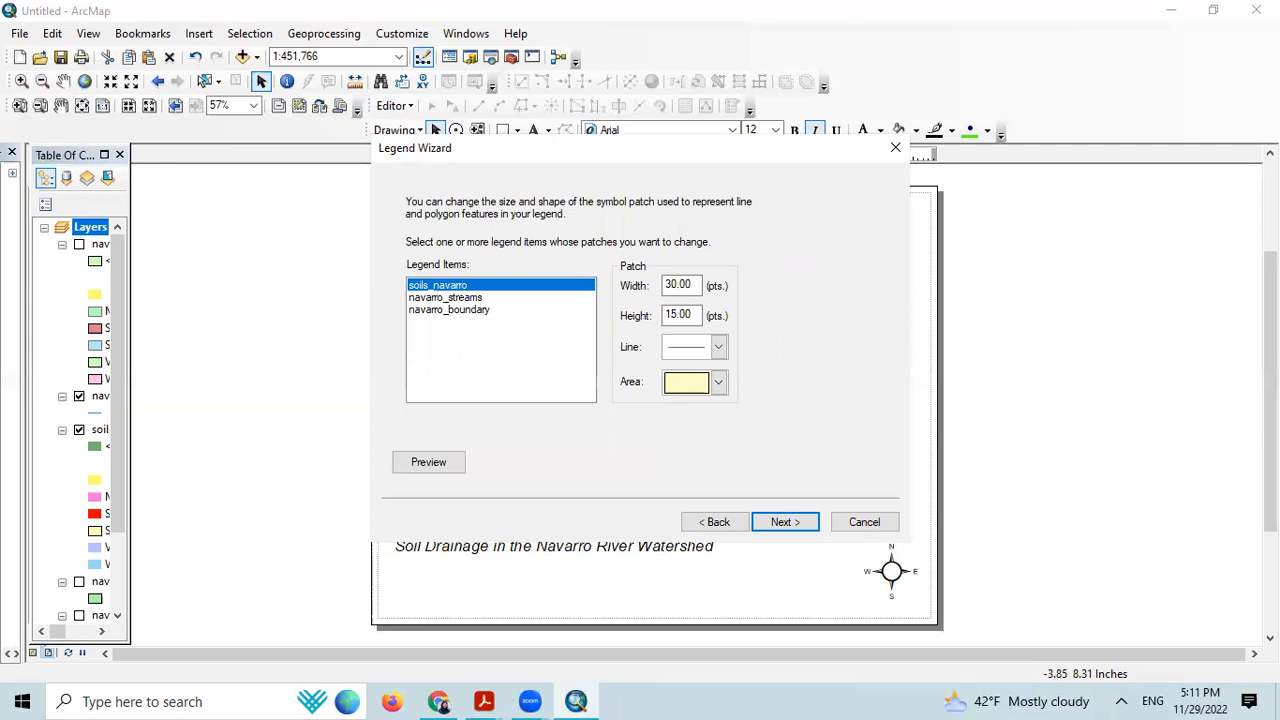
Step: Set the line patch of the navarro_streams legend item to Flowing Water
left_click(477, 299)
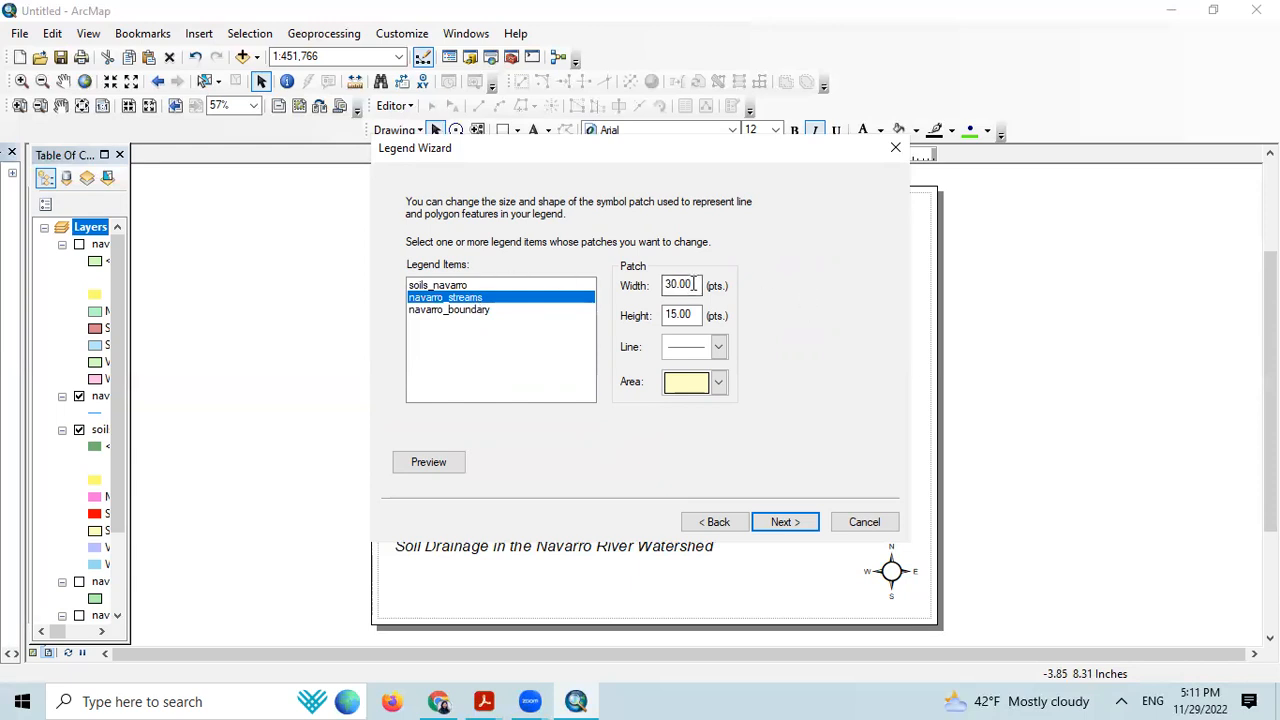
left_click(719, 347)
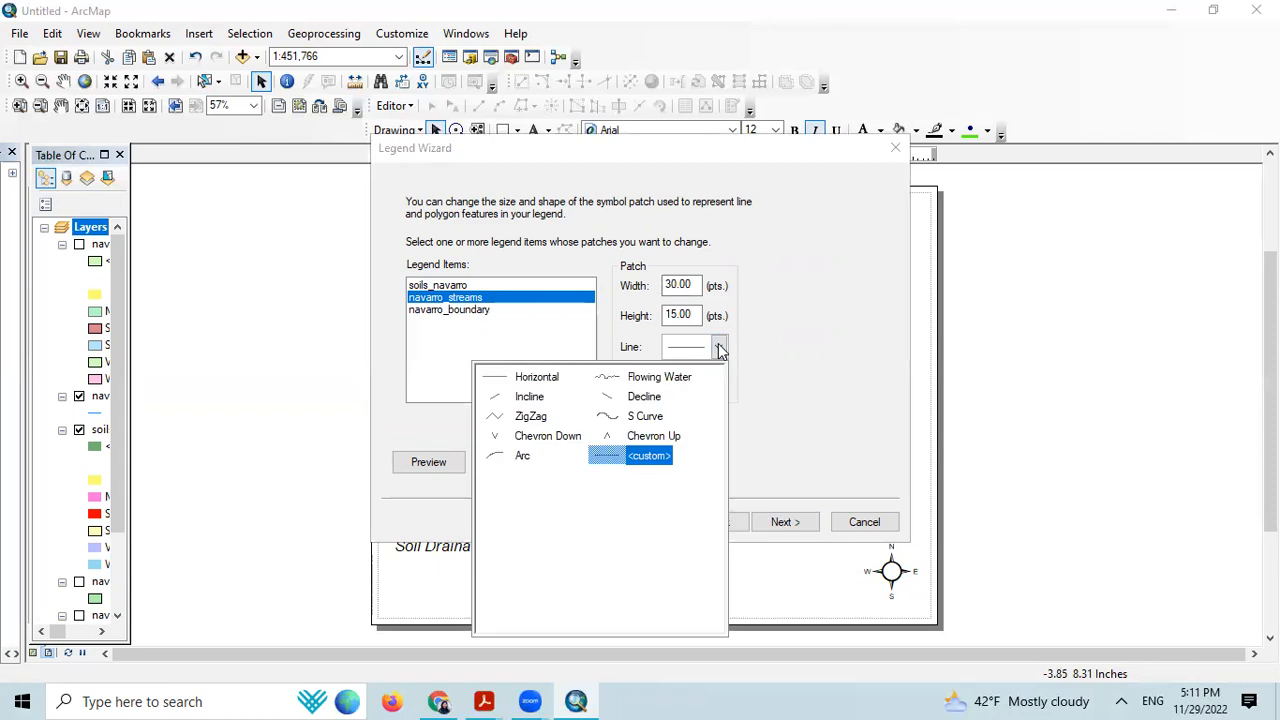
left_click(640, 377)
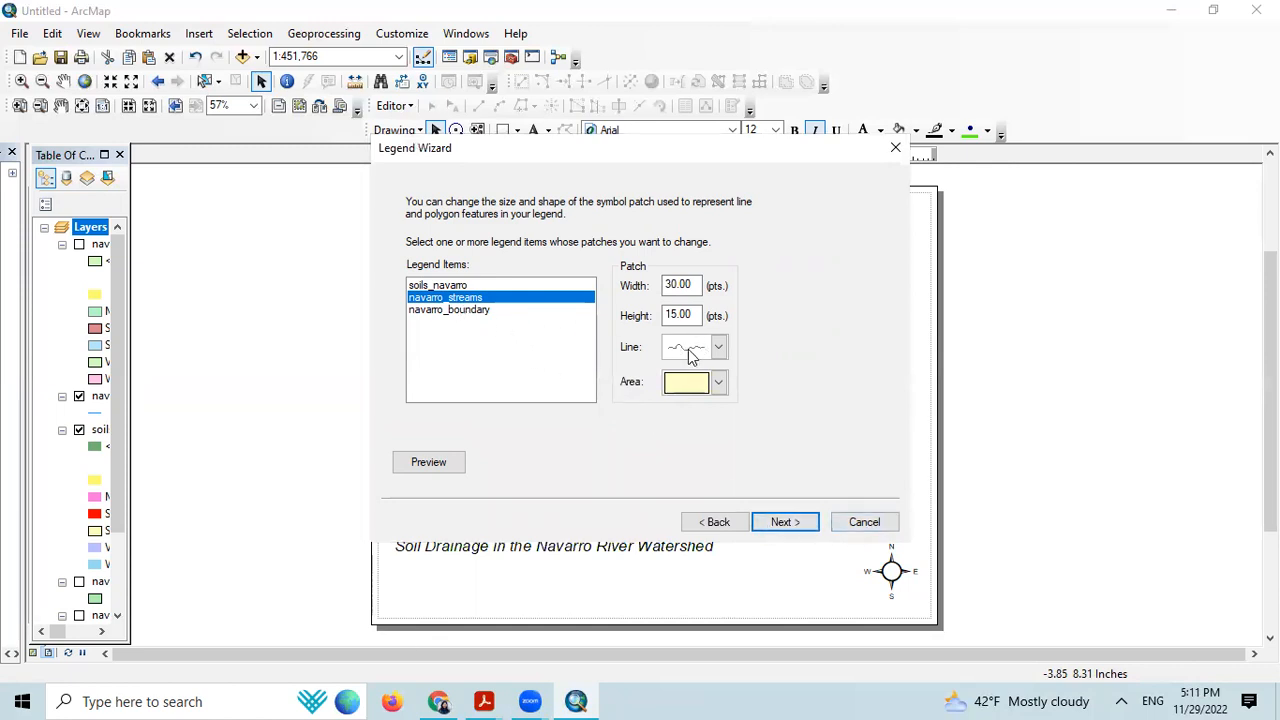
Step: Finish the legend with the default spacing and move it over the ocean, just above the author text
left_click(785, 524)
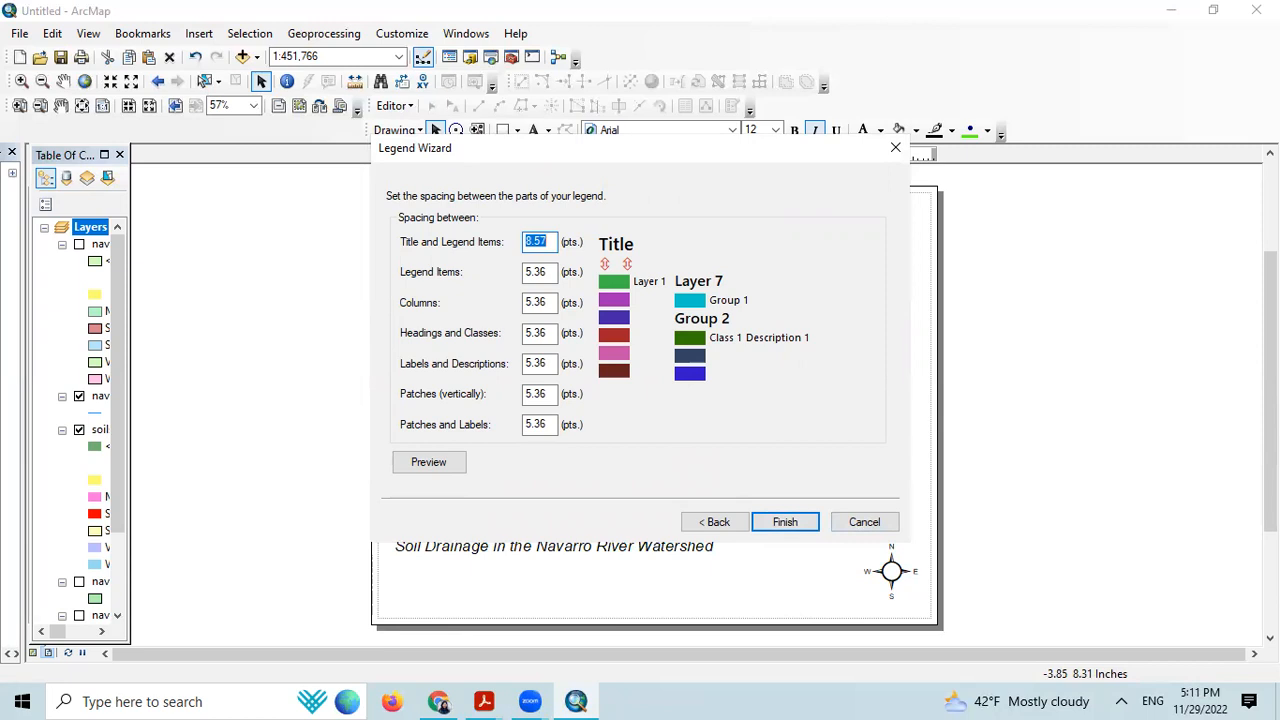
left_click(785, 522)
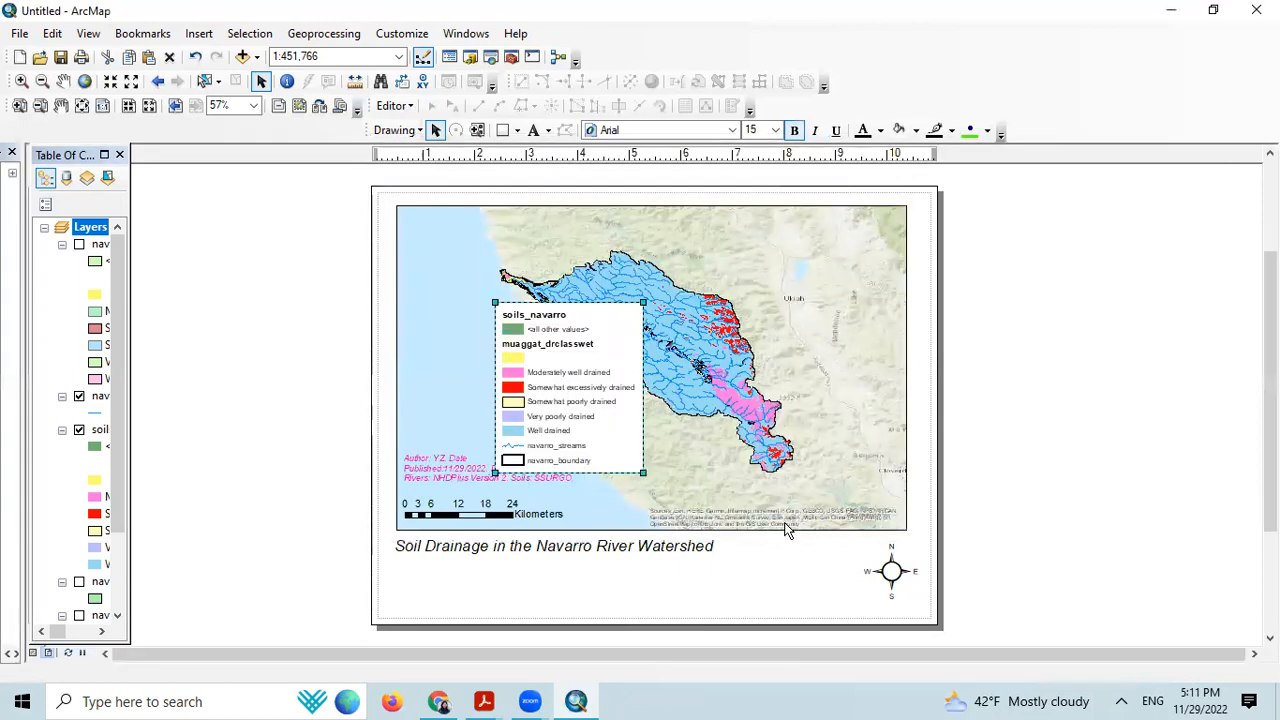
left_click_drag(547, 354, 452, 328)
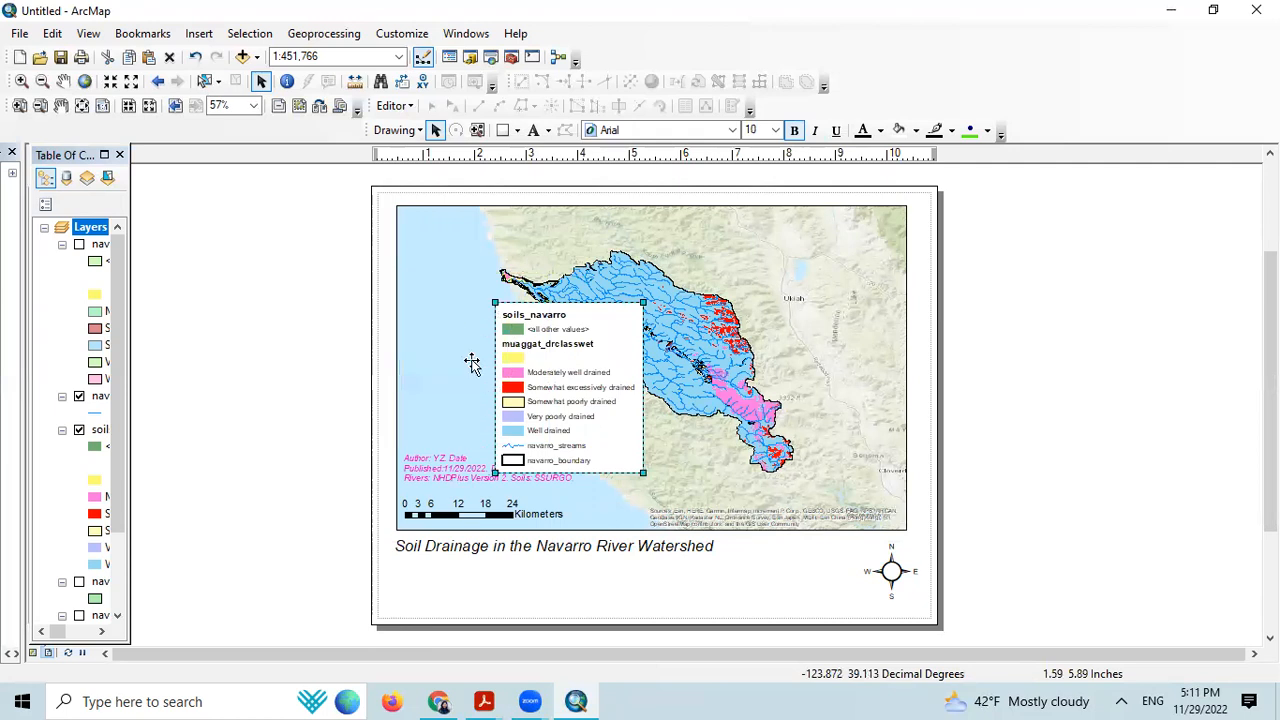
left_click(503, 478)
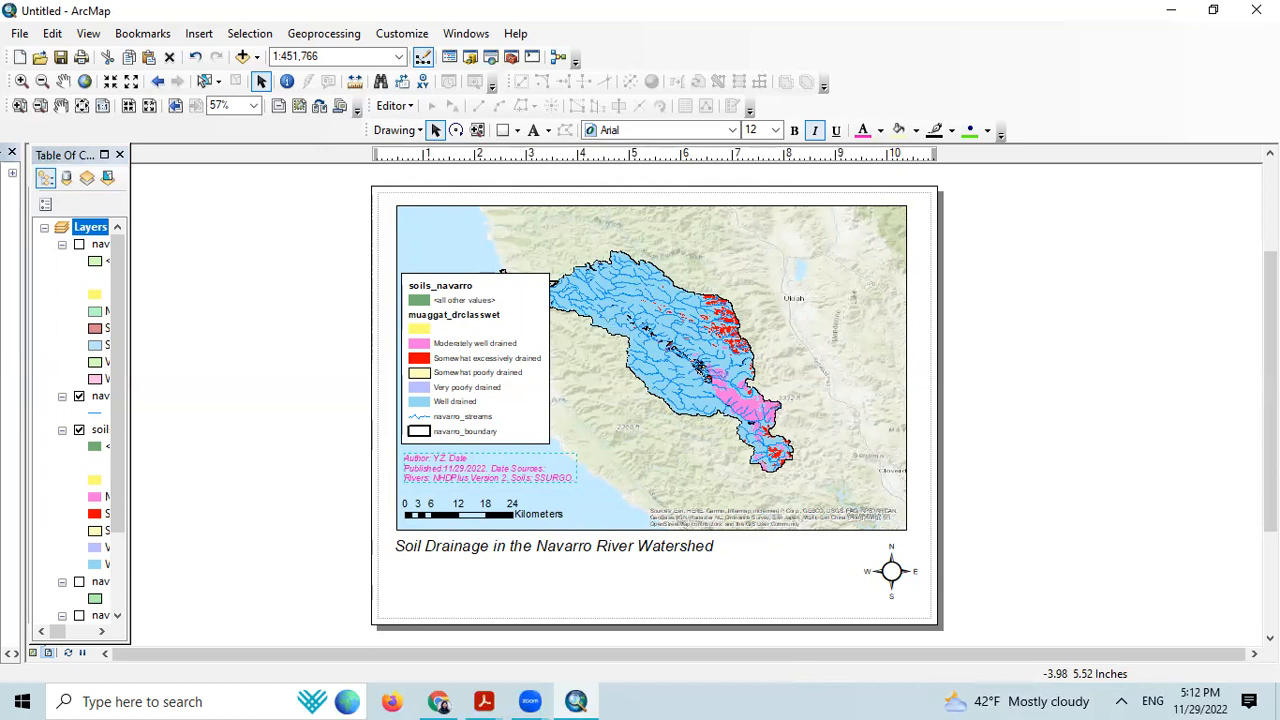
left_click(464, 360)
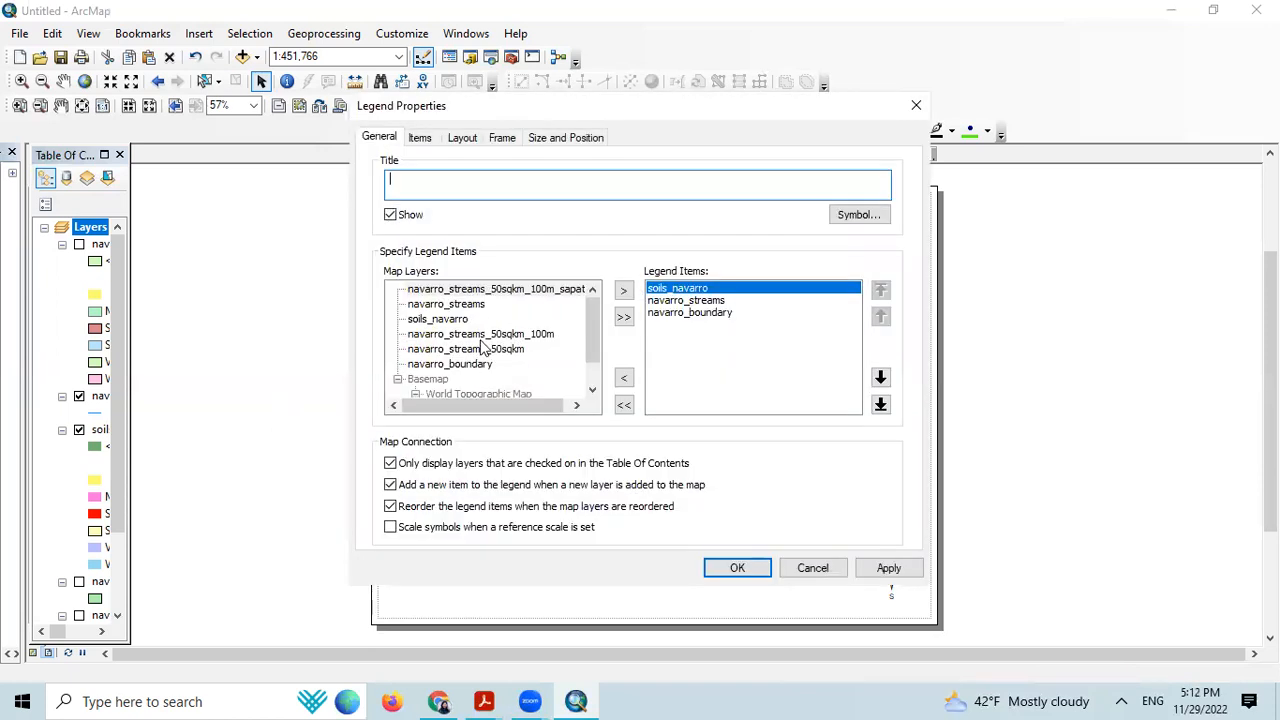
left_click(420, 137)
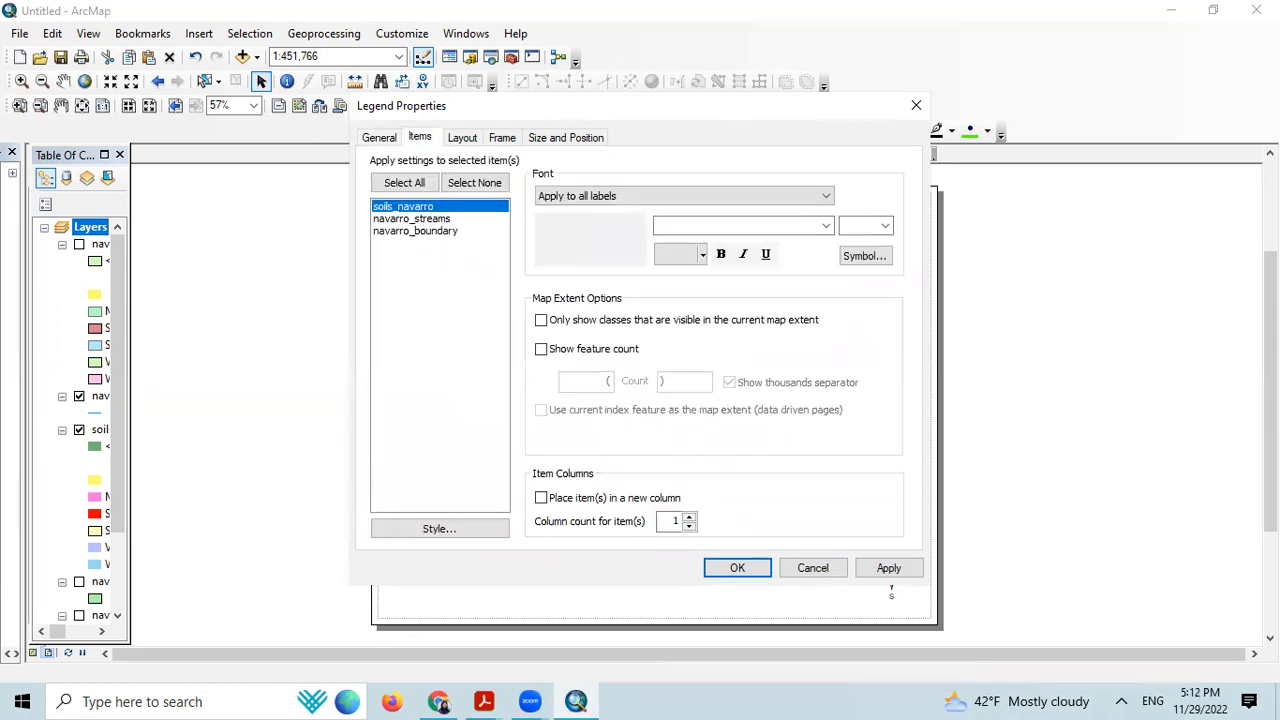
left_click(541, 320)
left_click(377, 138)
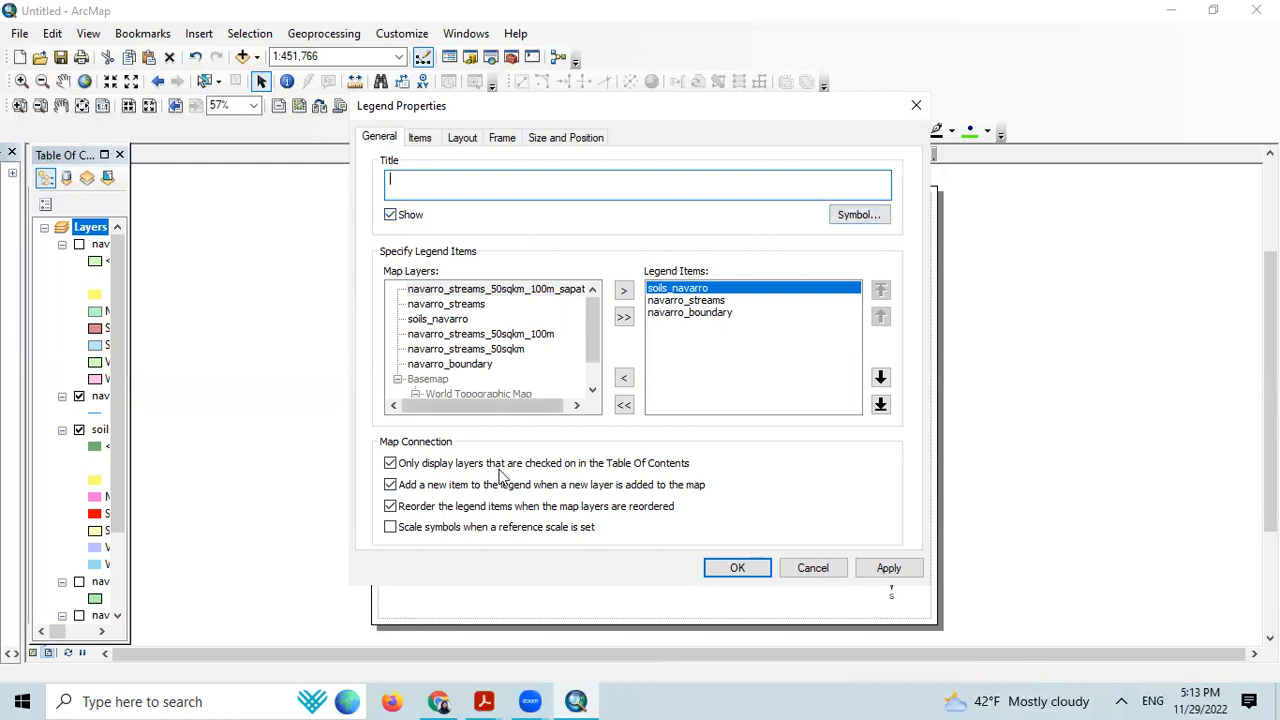
left_click(847, 212)
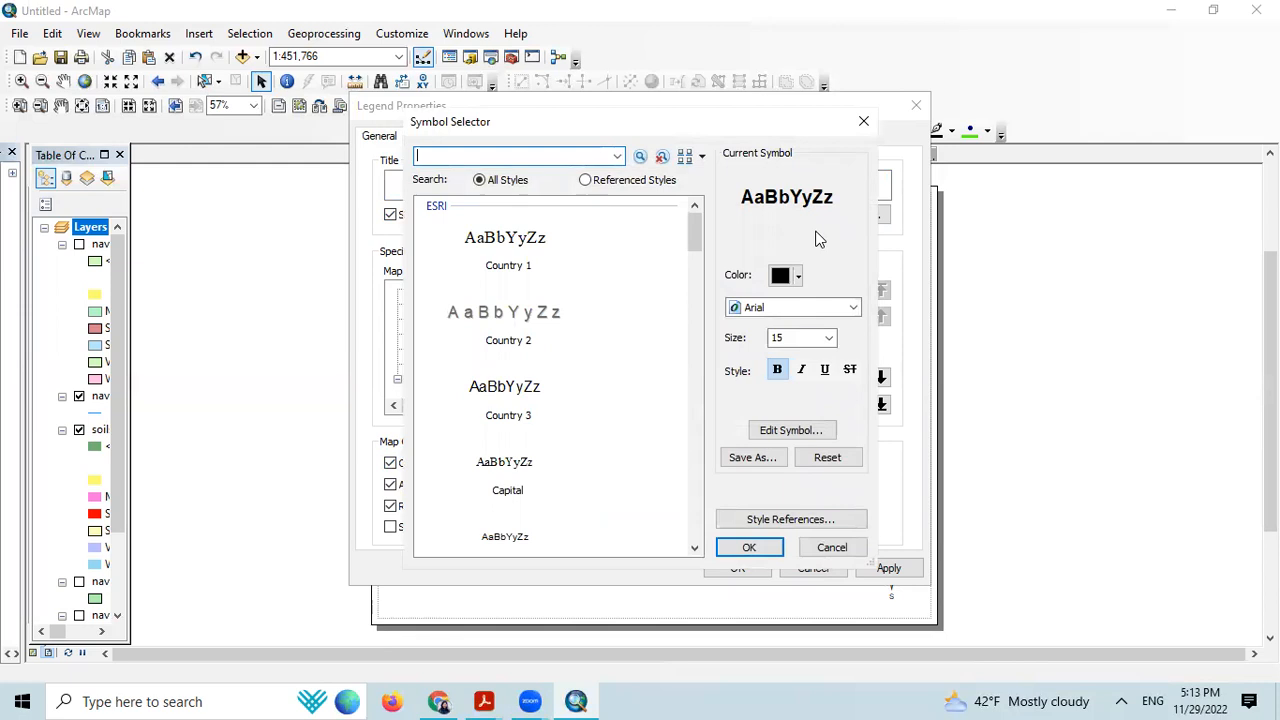
left_click(772, 520)
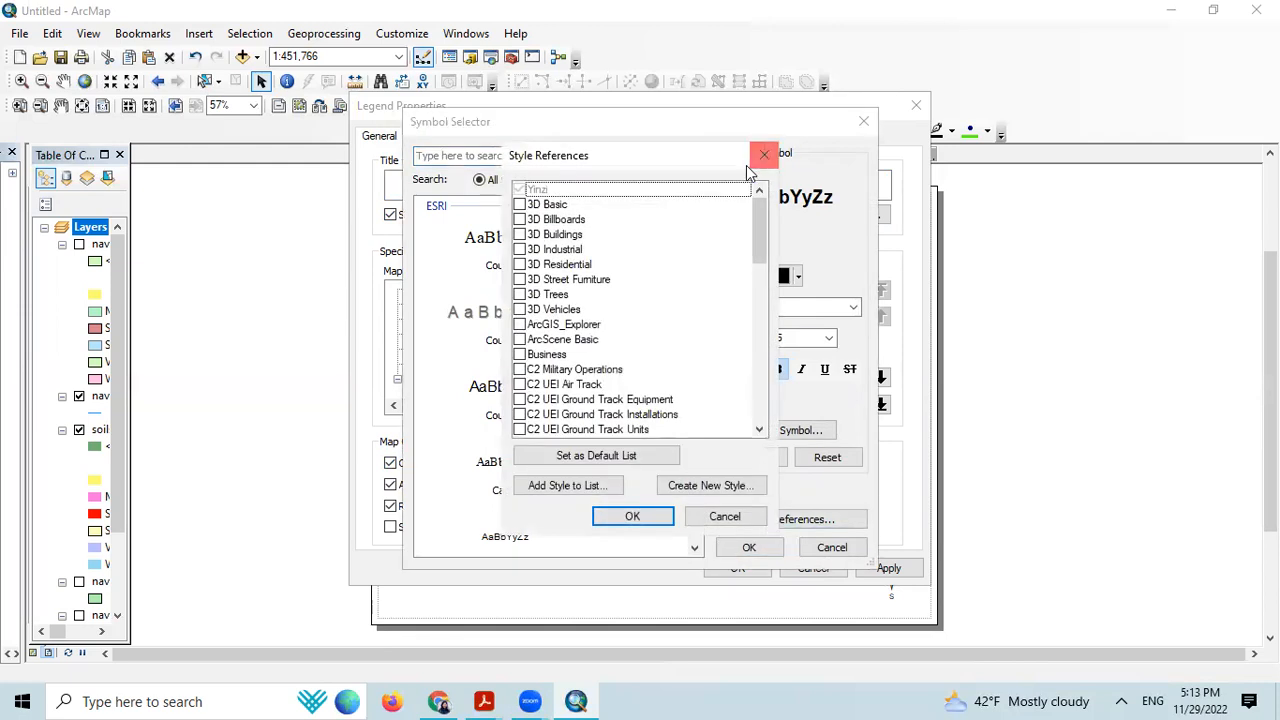
left_click(761, 155)
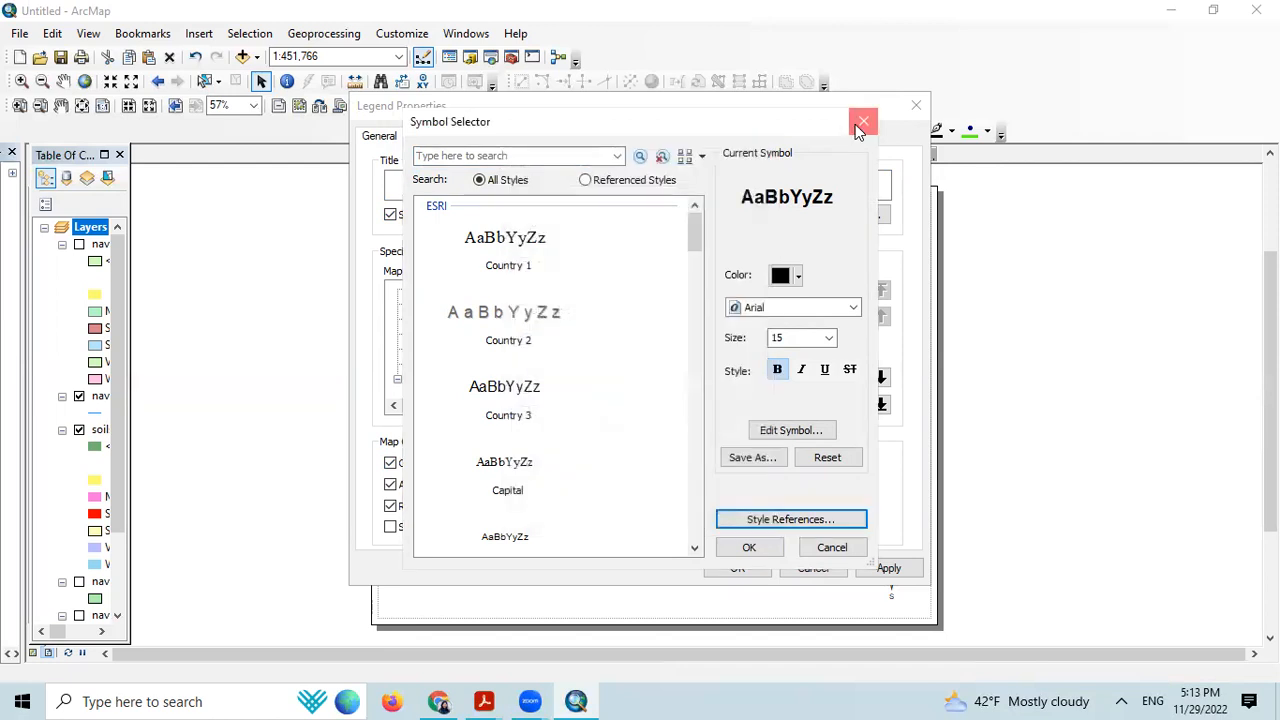
left_click(858, 128)
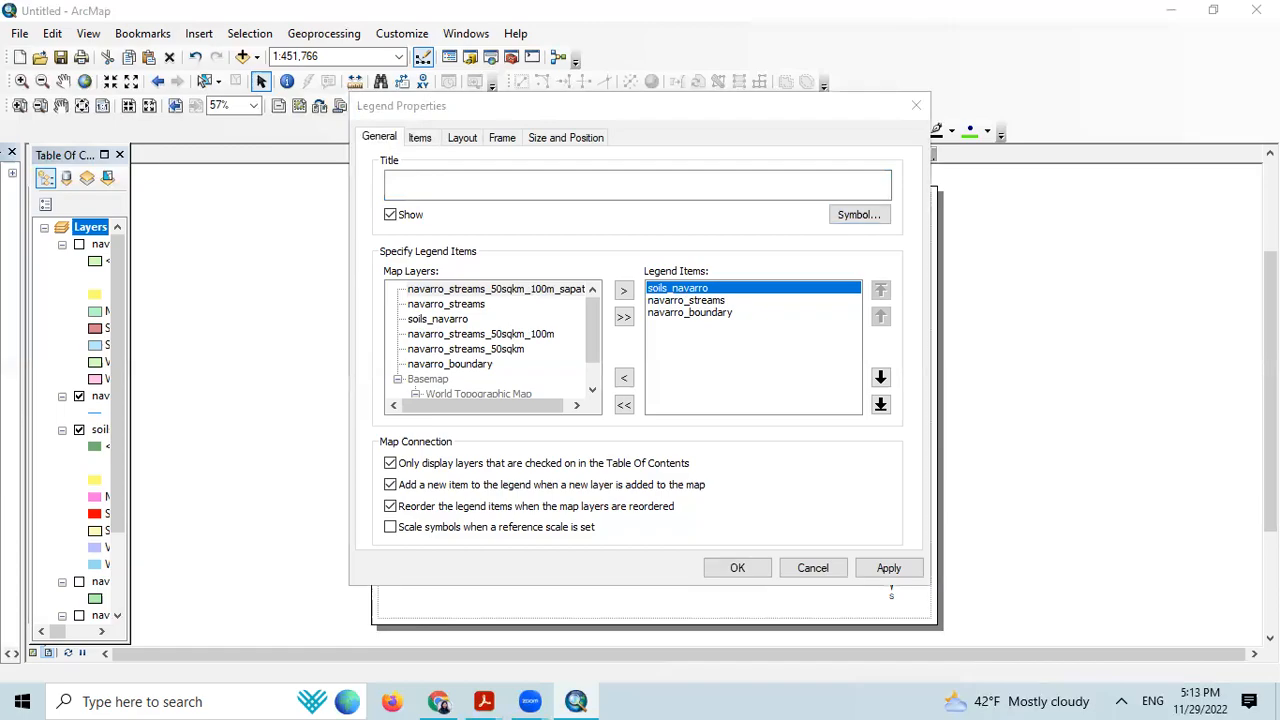
left_click(419, 137)
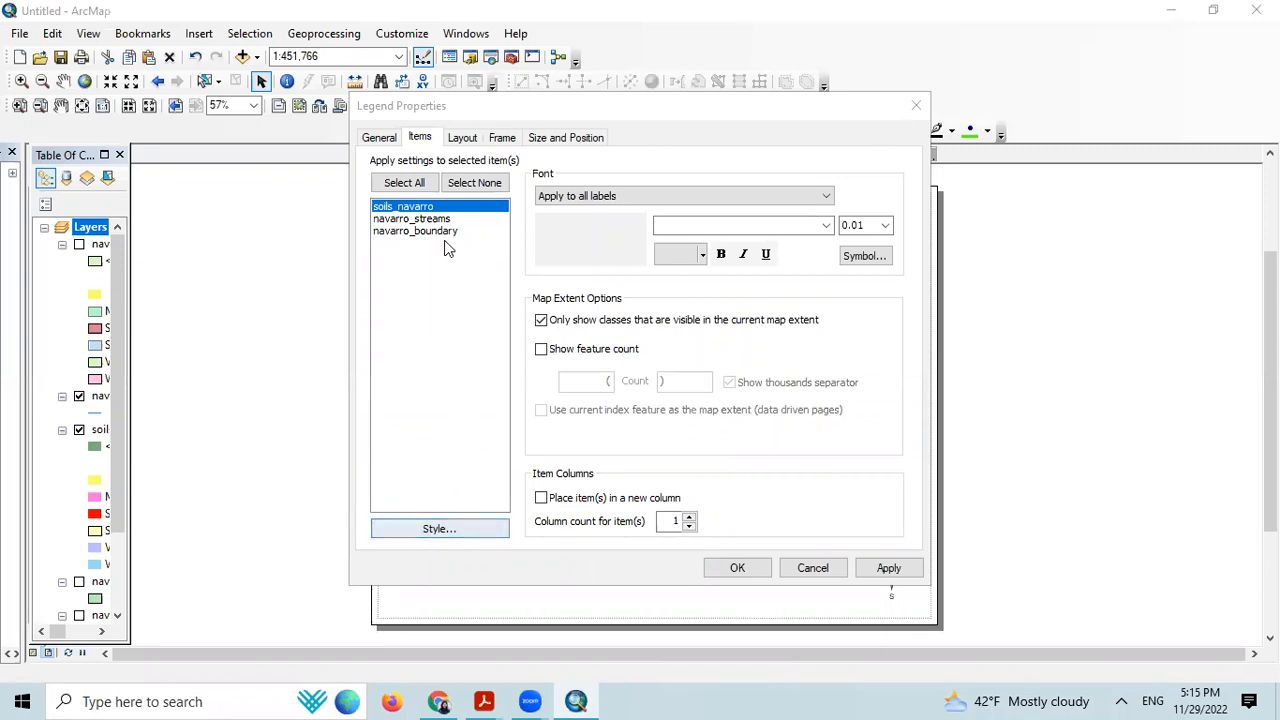
left_click(915, 105)
Step: Turn off the heading for the soils_navarro item in the legend's item style properties
double_click(491, 368)
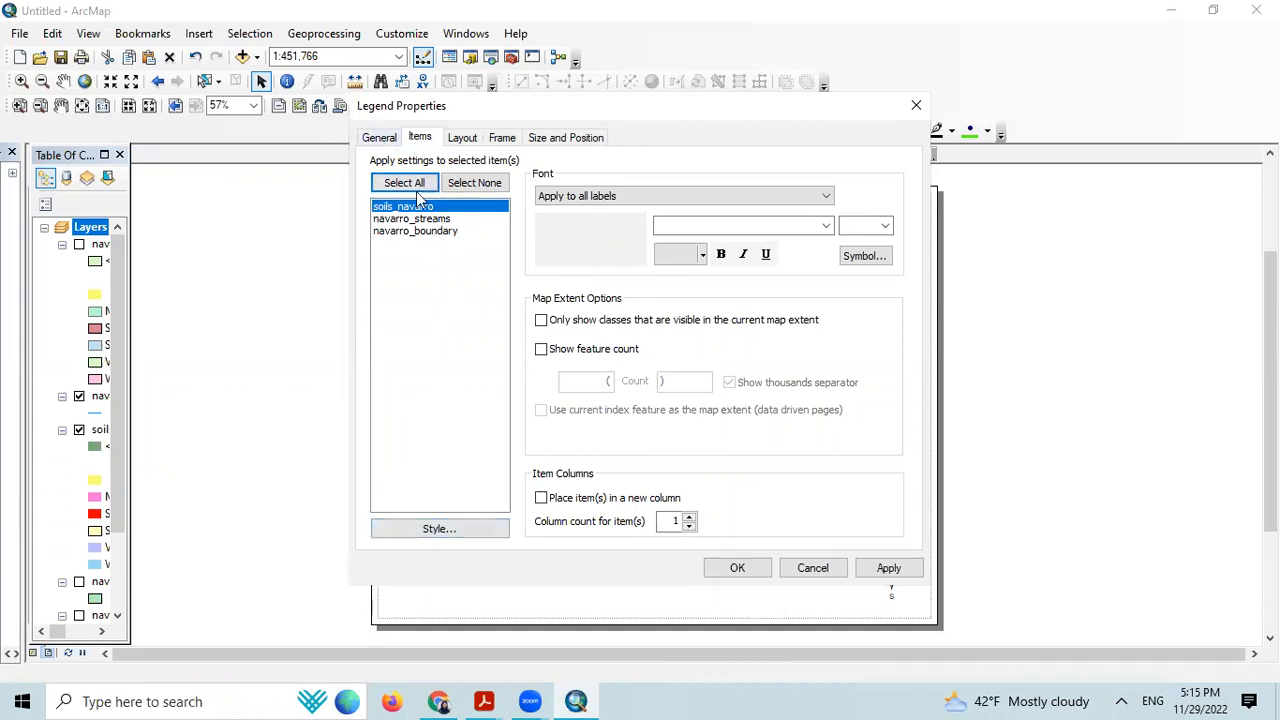
left_click(437, 529)
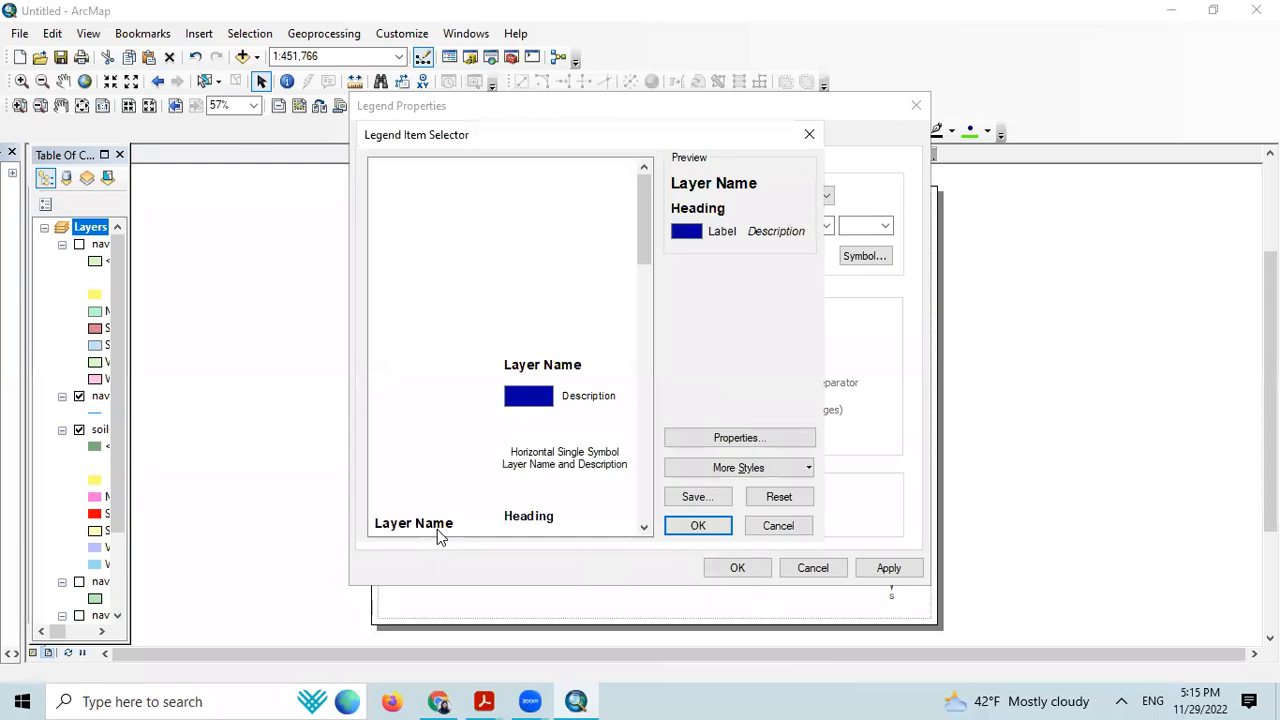
left_click(739, 469)
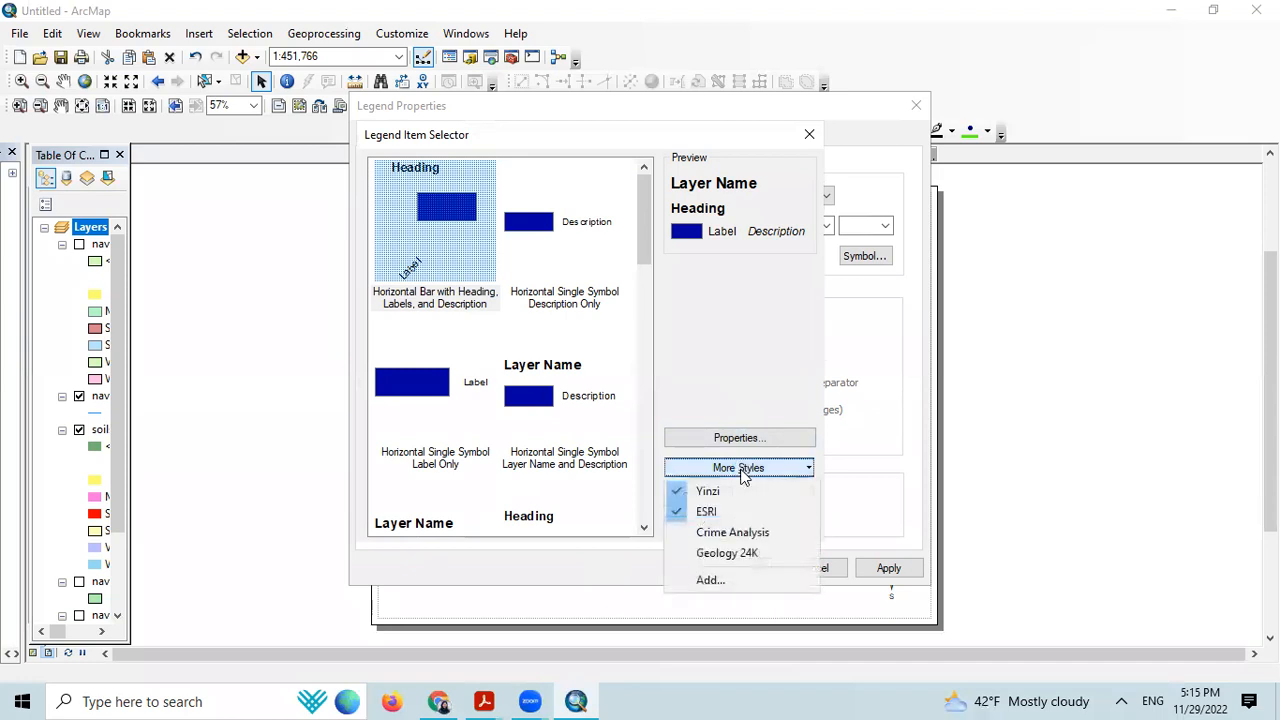
left_click(741, 474)
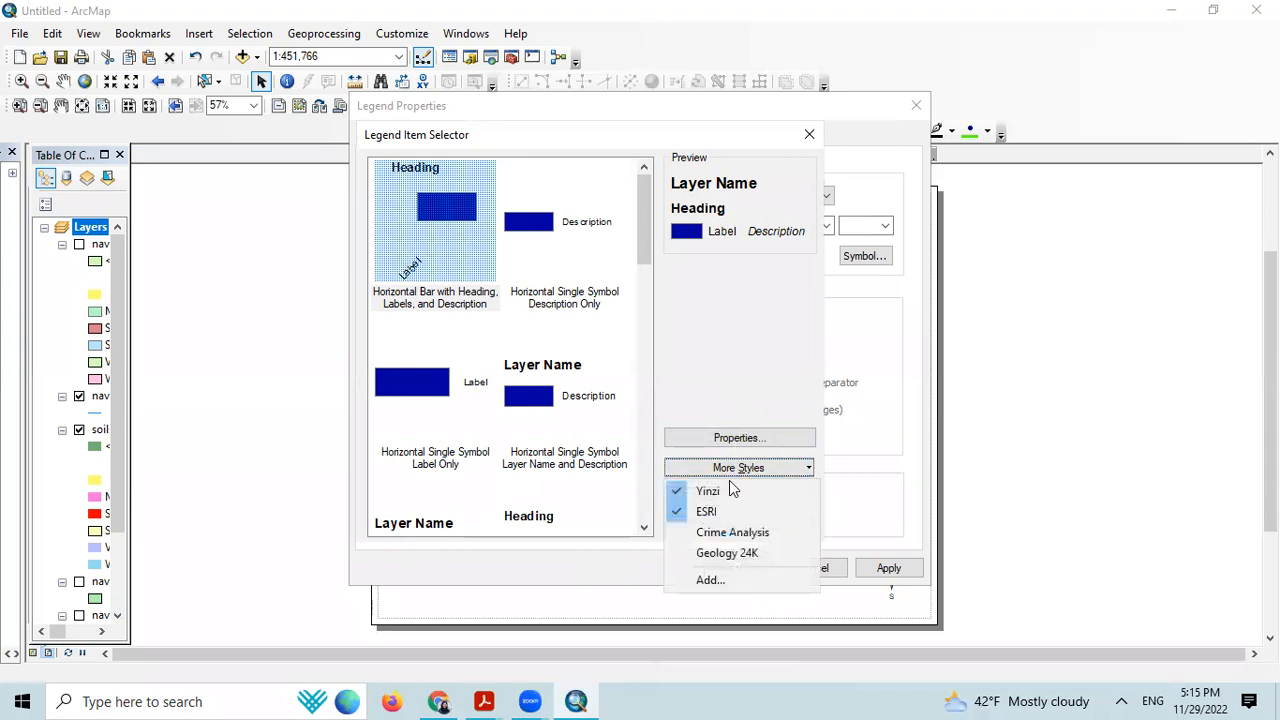
left_click(741, 438)
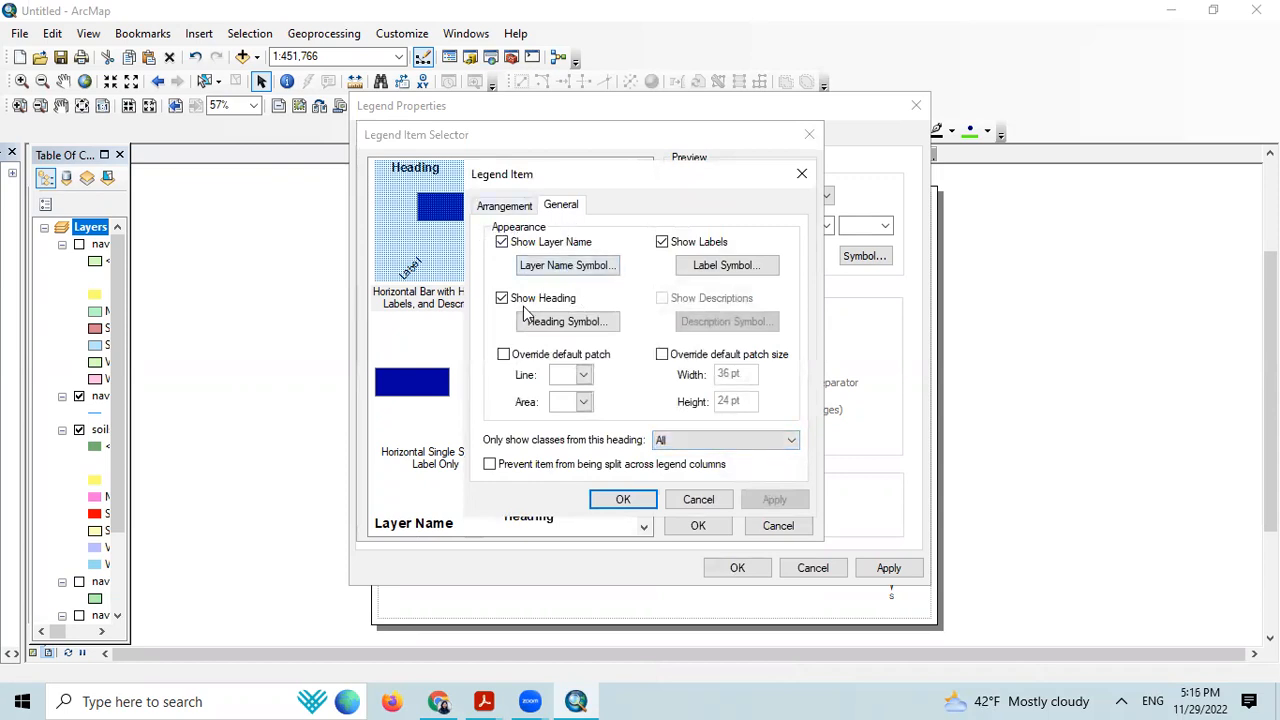
left_click(502, 298)
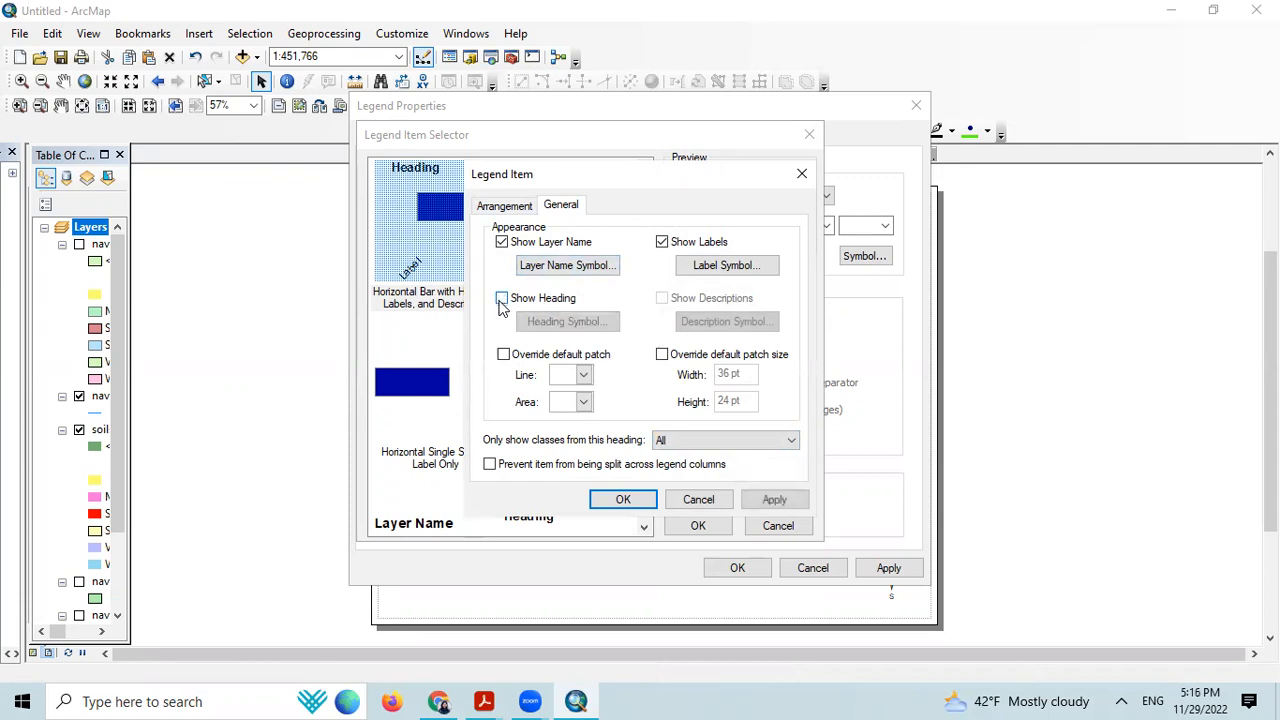
left_click(622, 500)
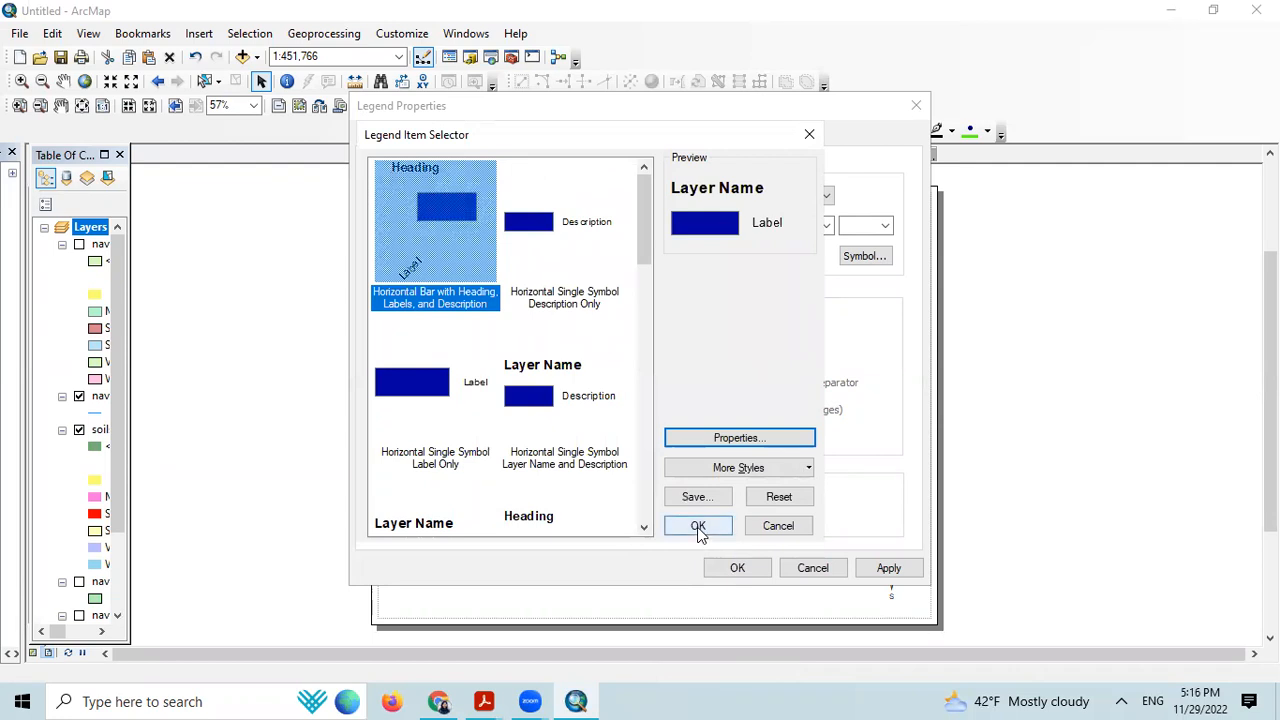
left_click(698, 526)
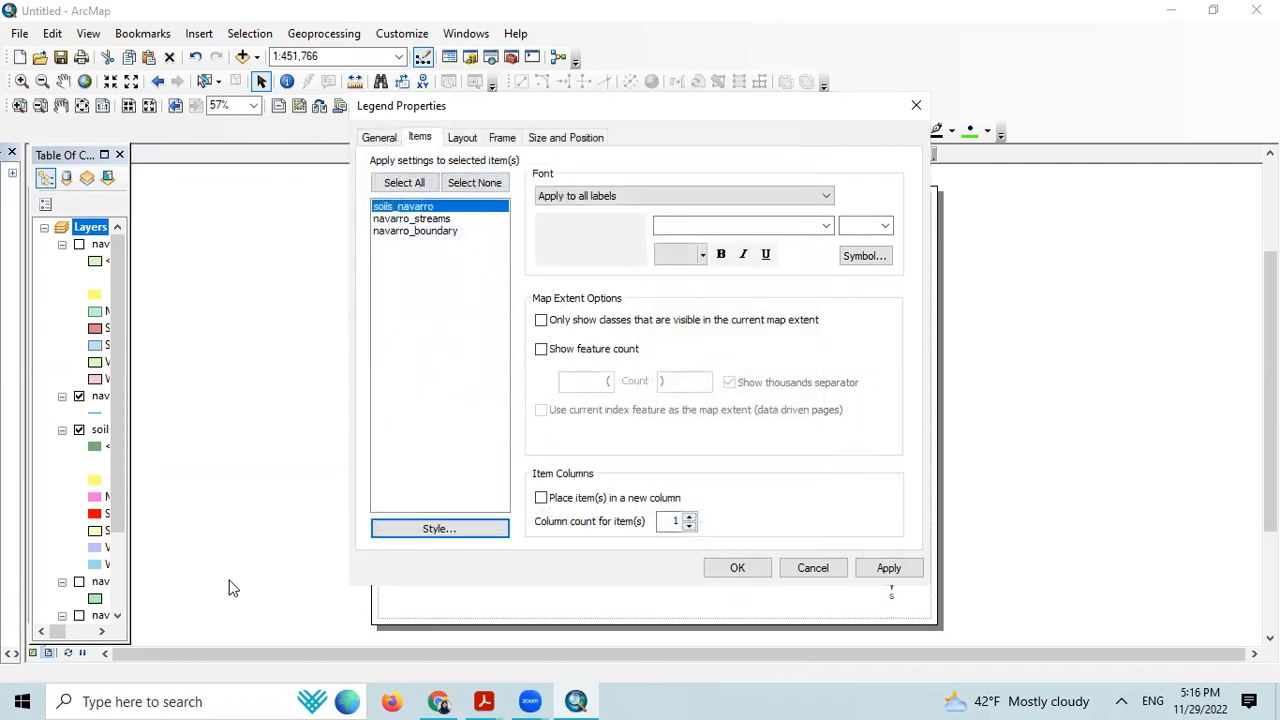
left_click(736, 568)
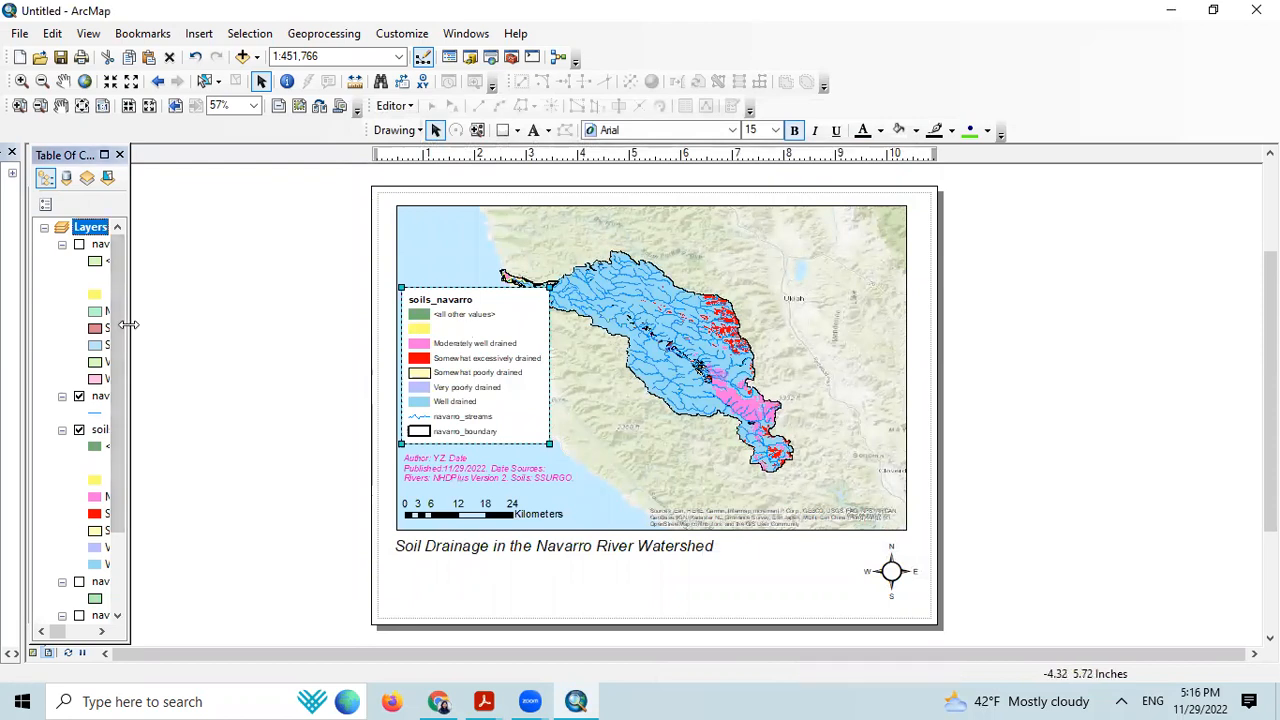
Step: Review the soils_navarro legend item's style and appearance settings in the legend properties without altering them
left_click_drag(128, 324, 210, 326)
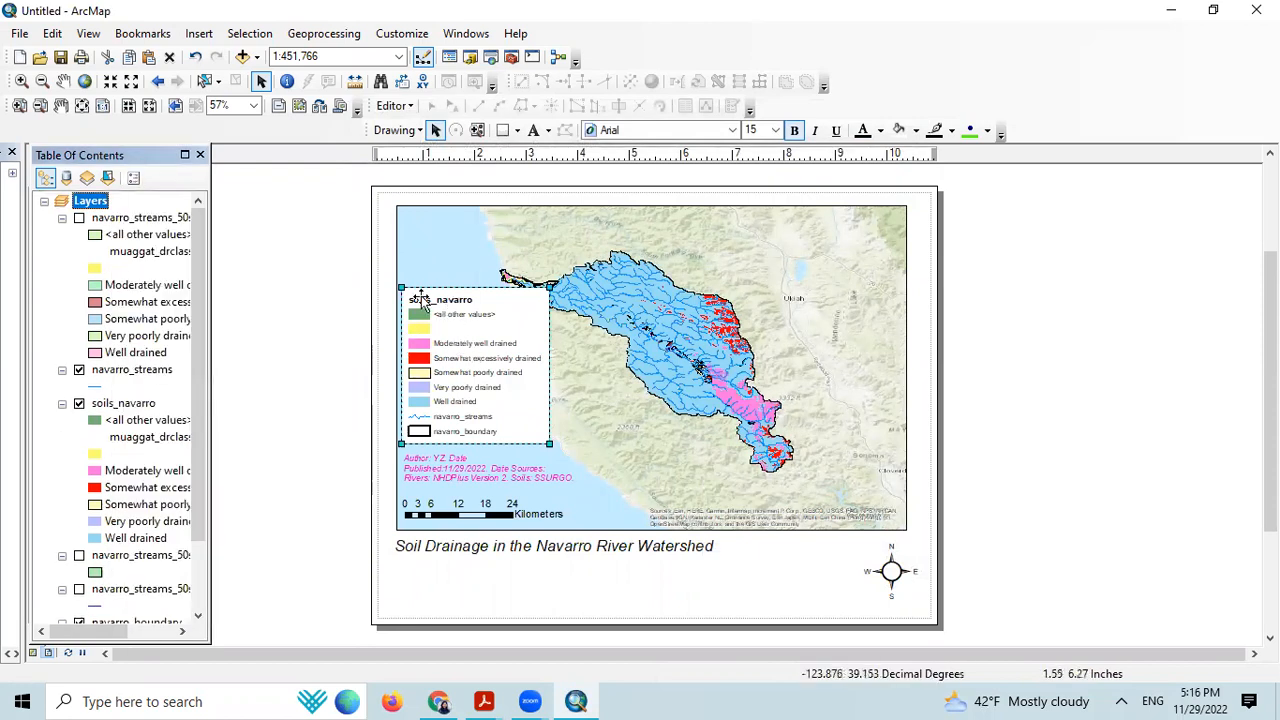
left_click(475, 329)
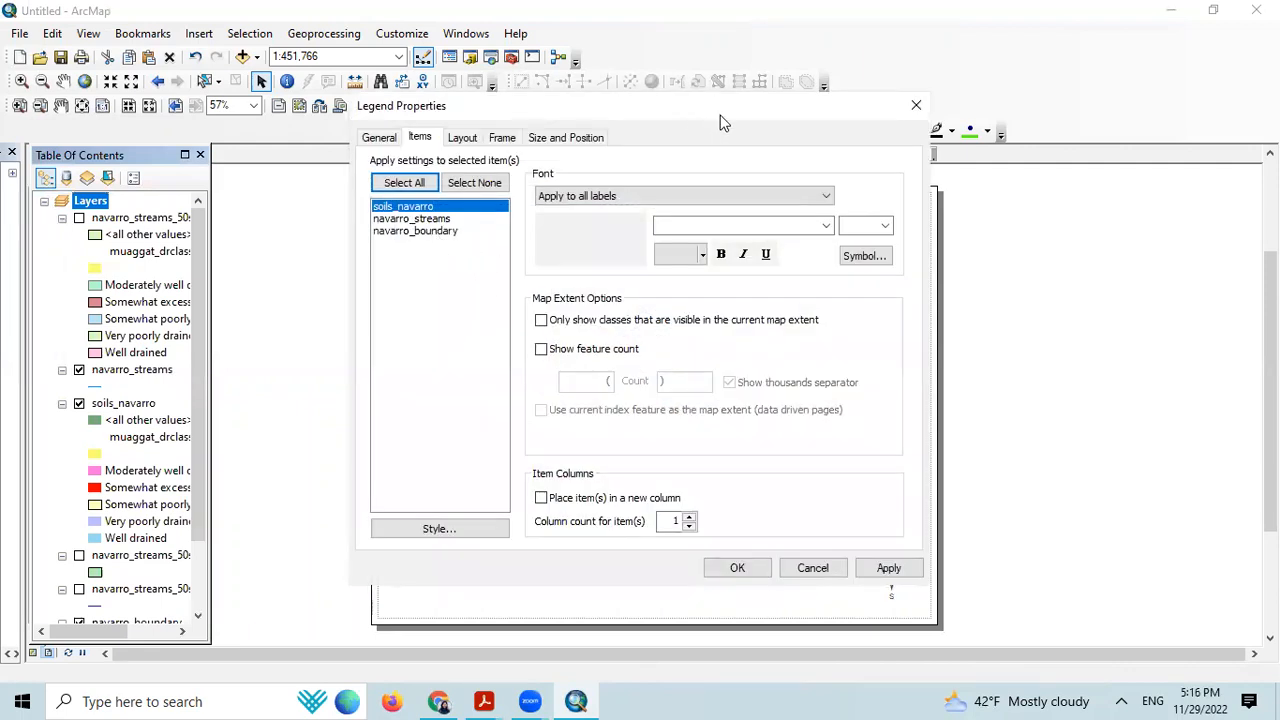
left_click_drag(724, 122, 814, 129)
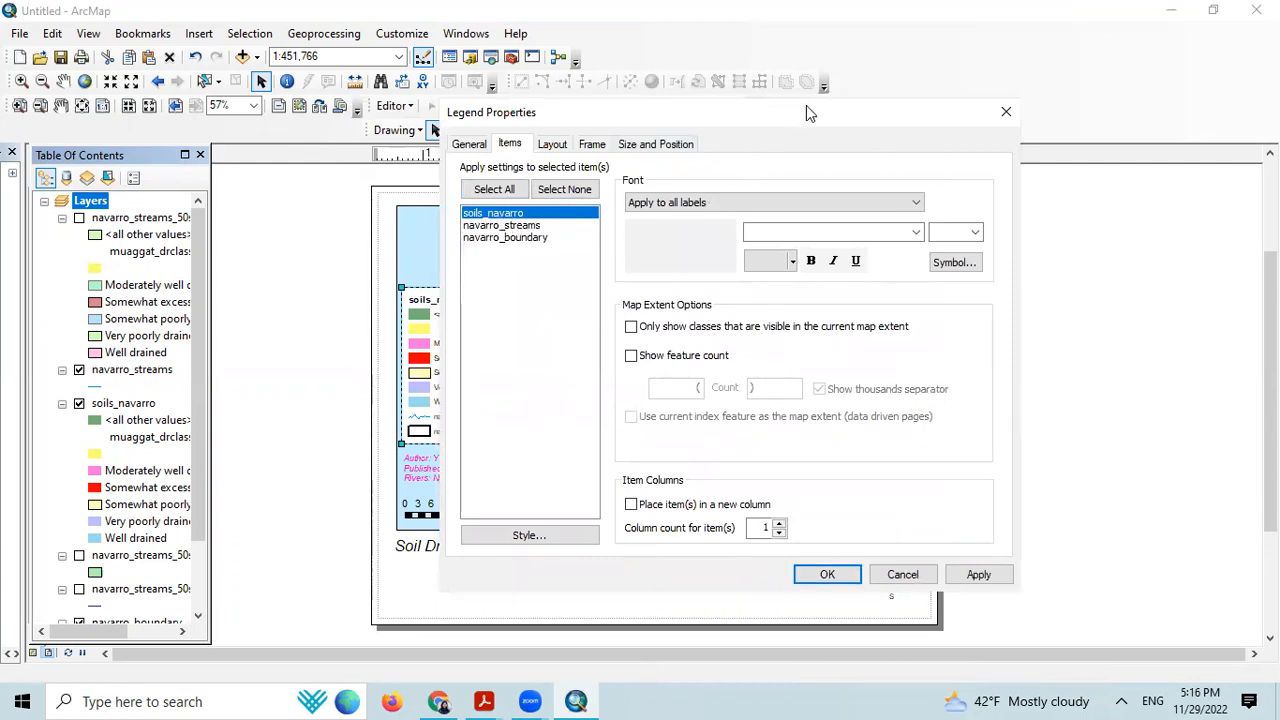
left_click_drag(806, 105, 999, 131)
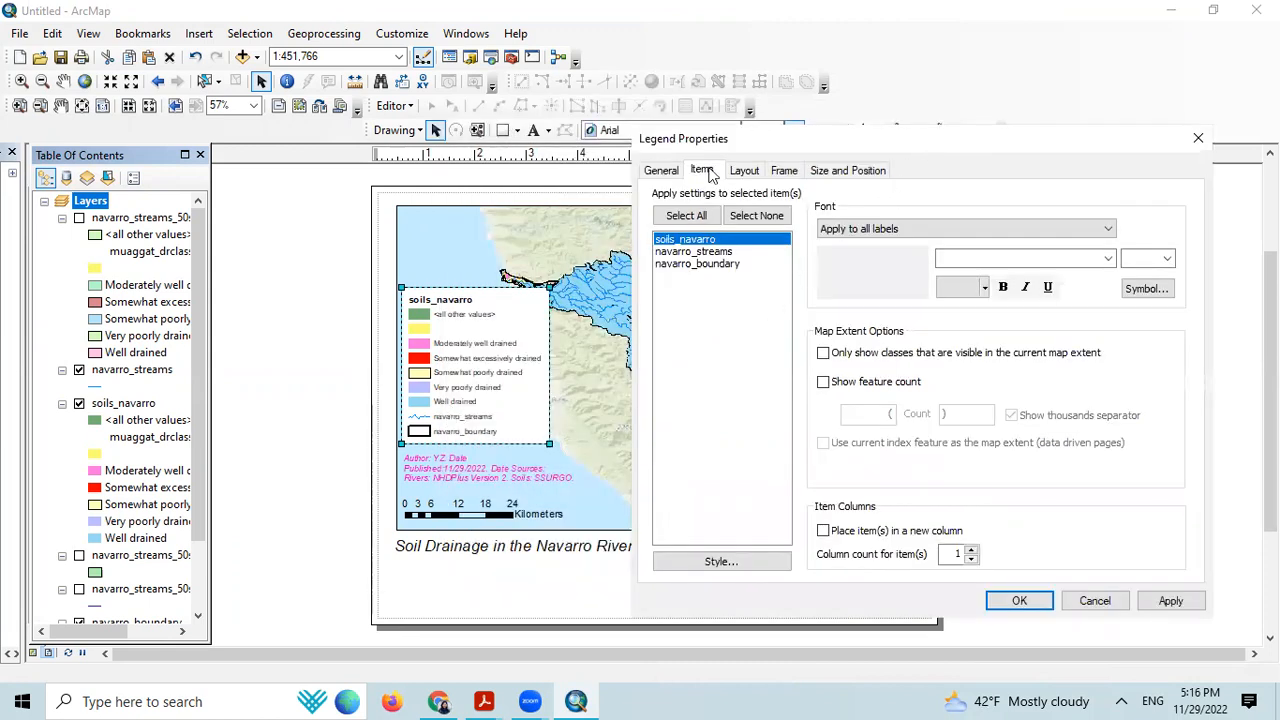
left_click_drag(902, 132, 758, 106)
left_click(605, 535)
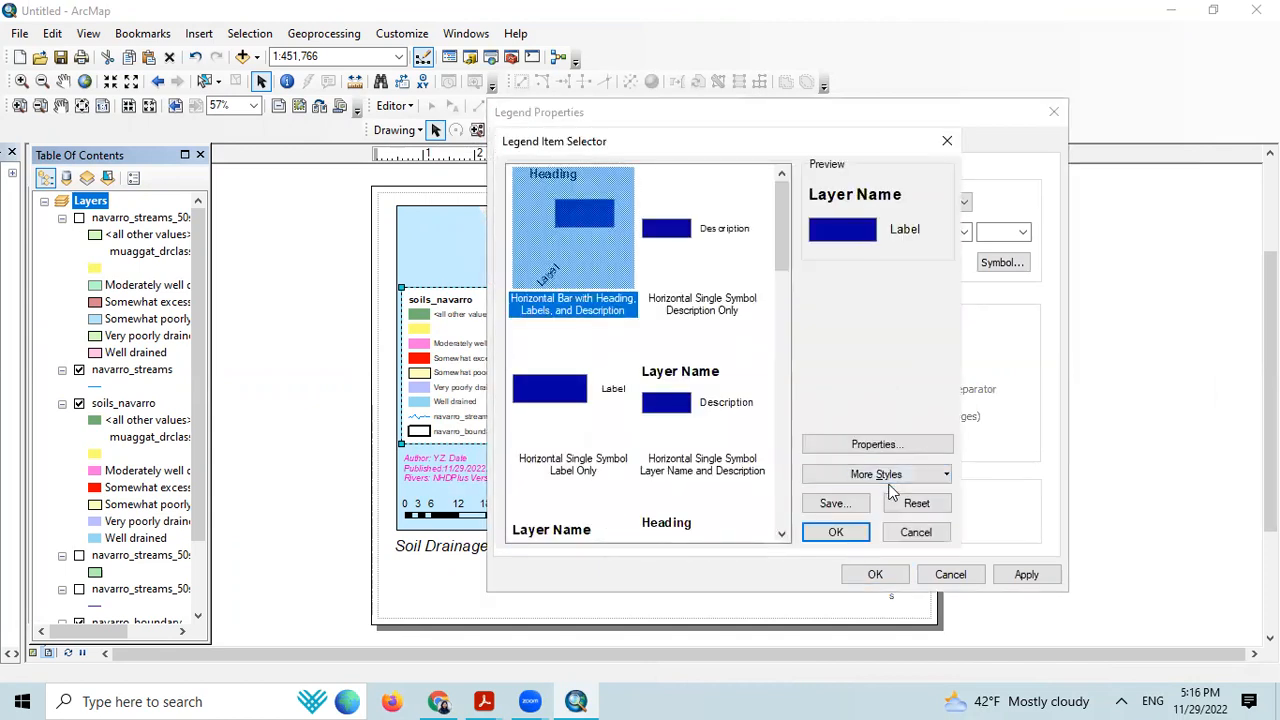
left_click(893, 475)
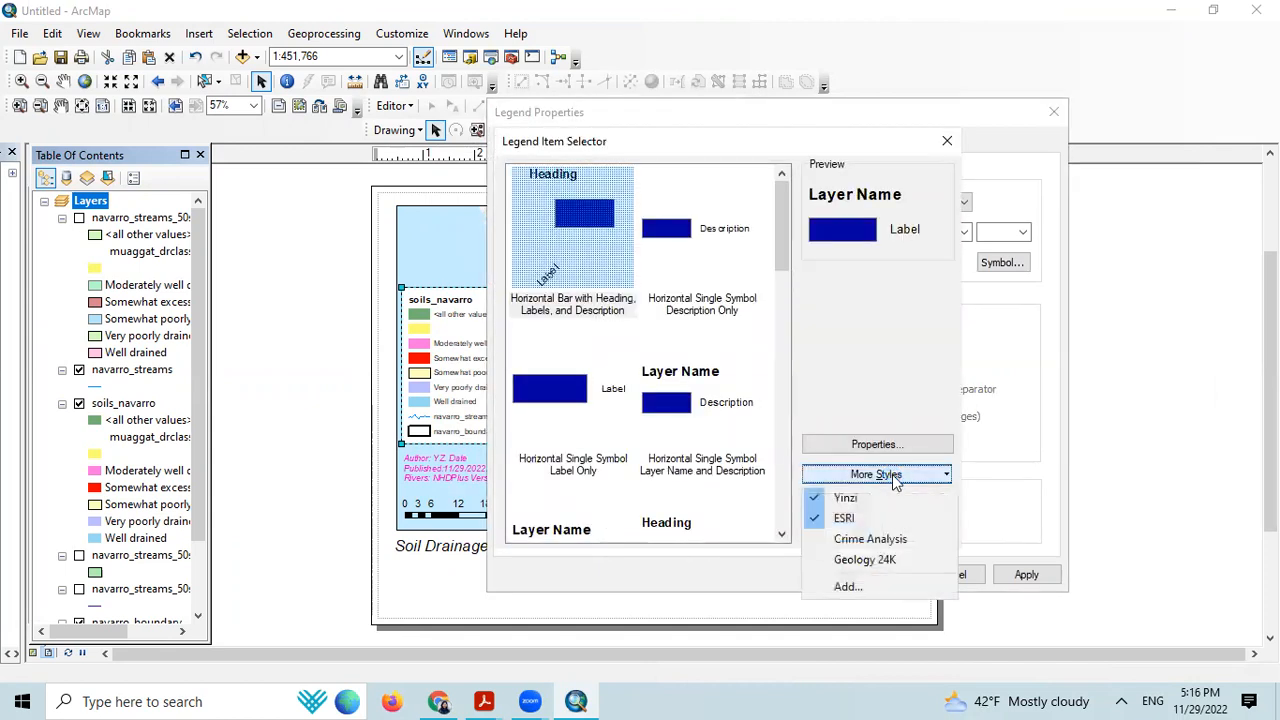
left_click(876, 444)
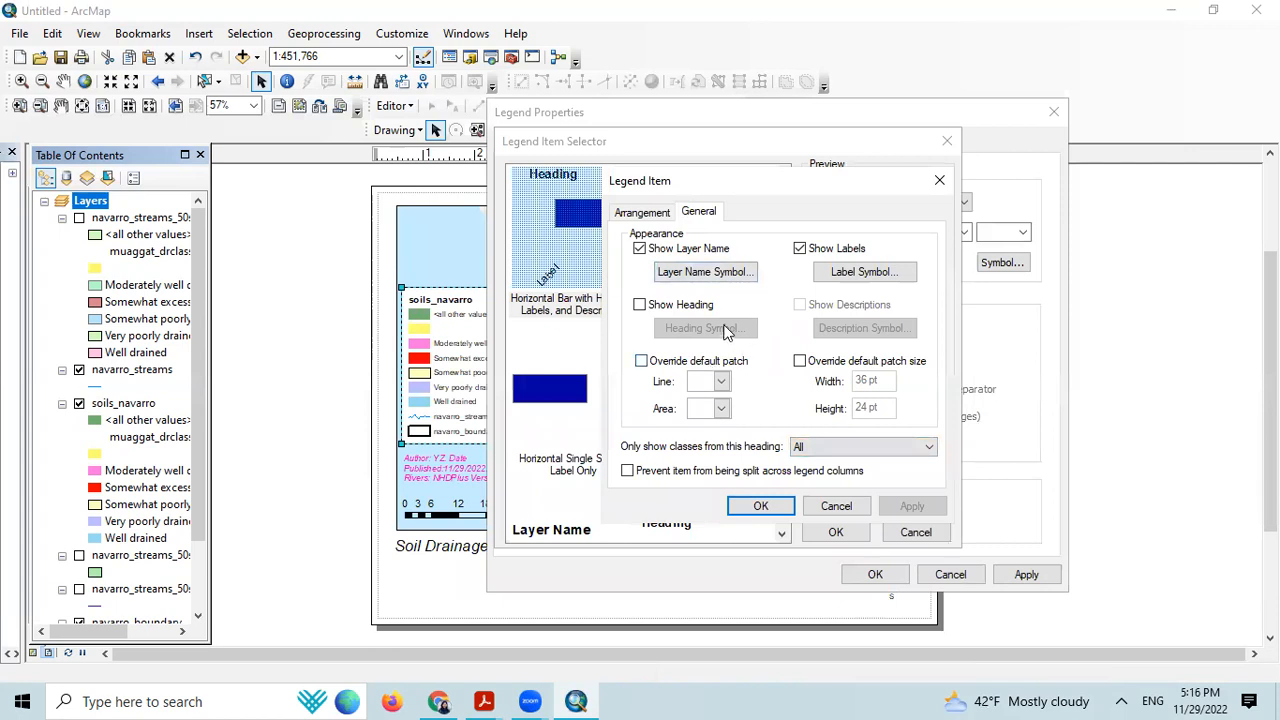
left_click(757, 507)
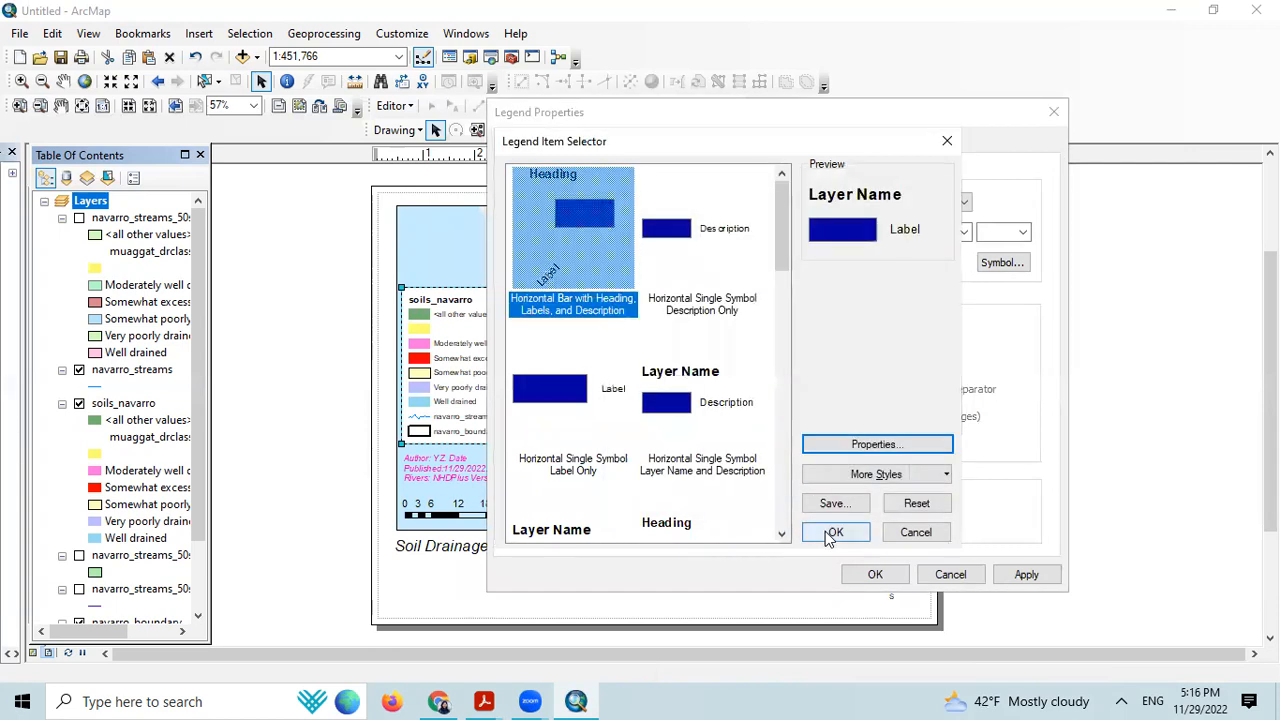
left_click(832, 534)
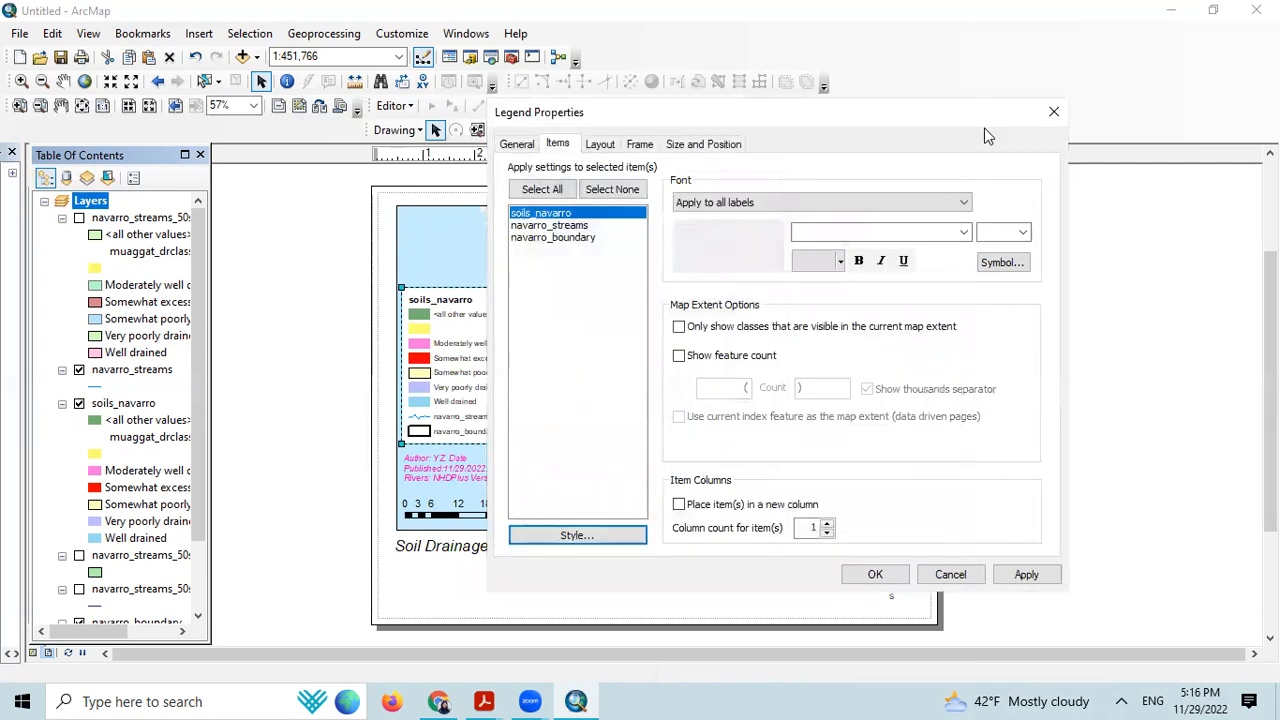
left_click(1054, 111)
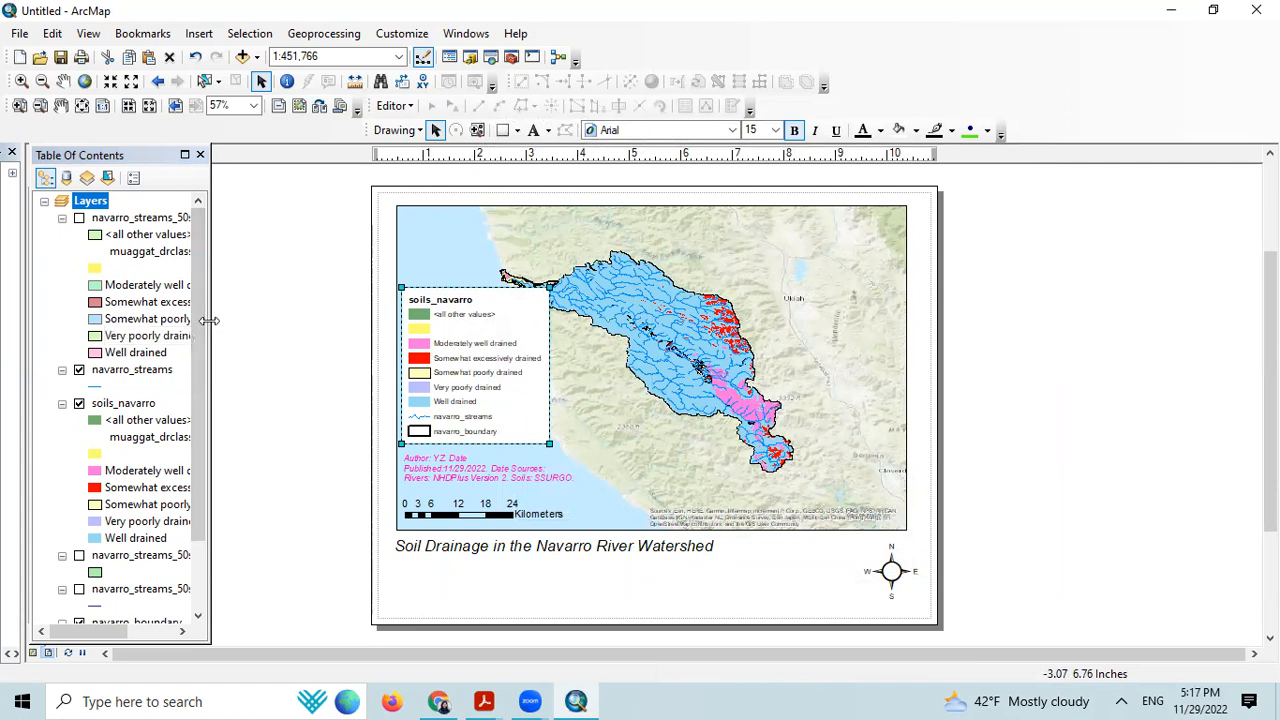
Step: Widen the table of contents to fit the full layer and class names
left_click_drag(209, 320, 376, 320)
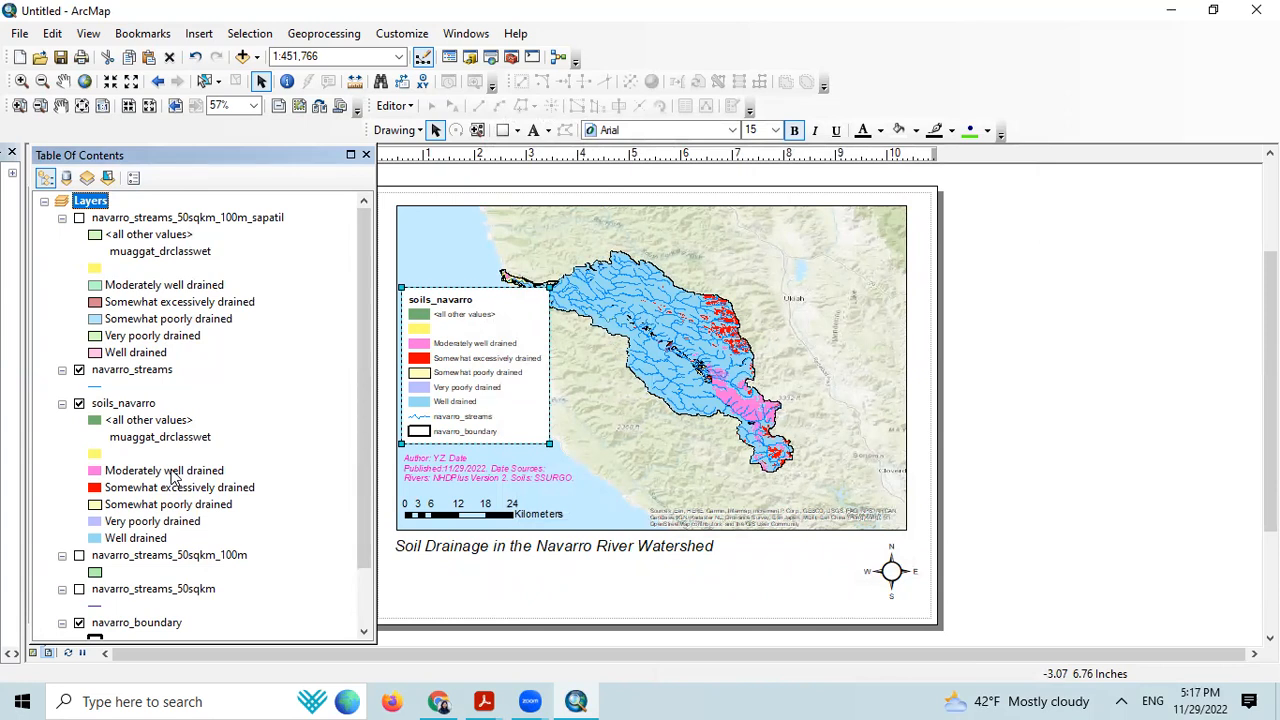
left_click(133, 455)
left_click(106, 460)
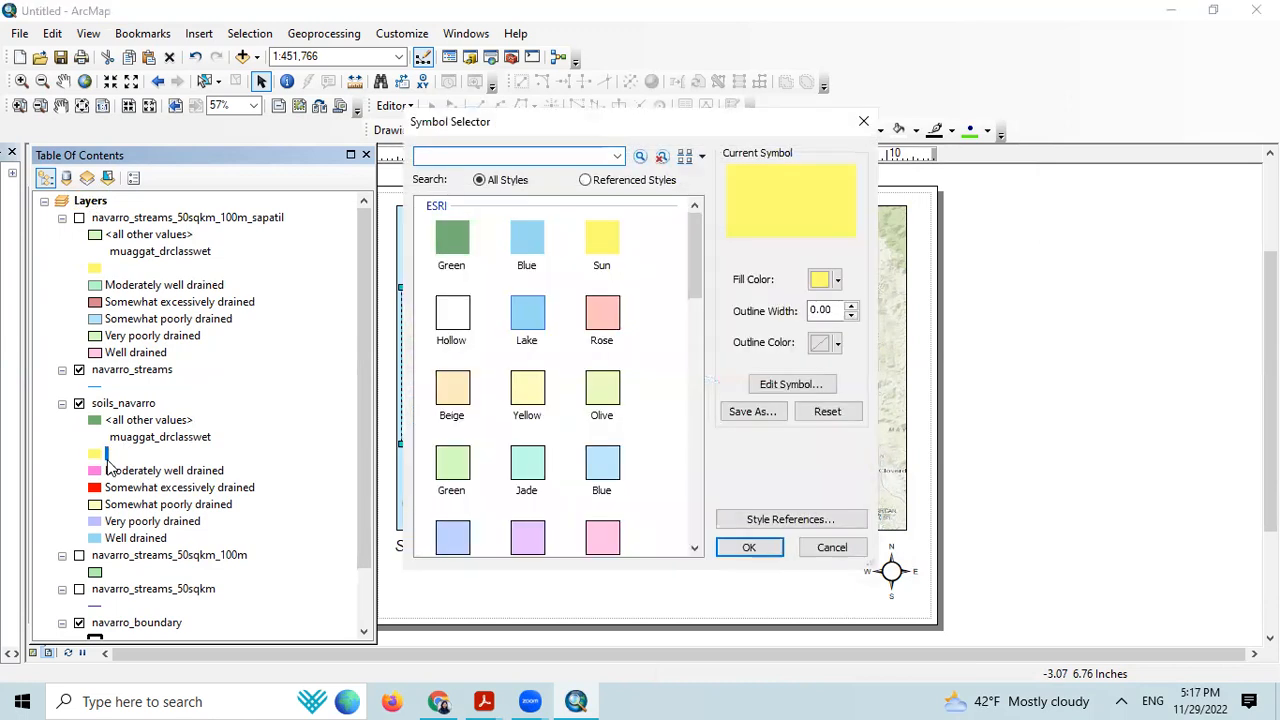
left_click(864, 121)
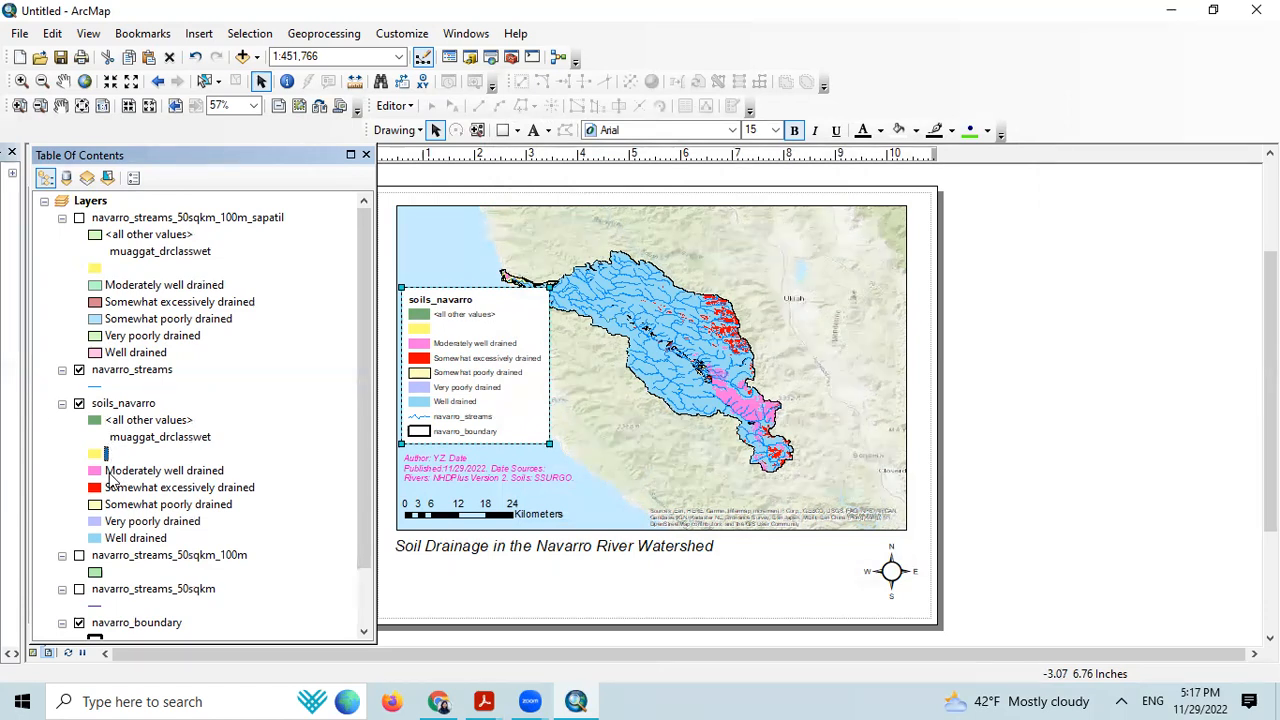
Step: Rename the soils_navarro layer in the table of contents as Navarro Basin Soils
left_click(120, 404)
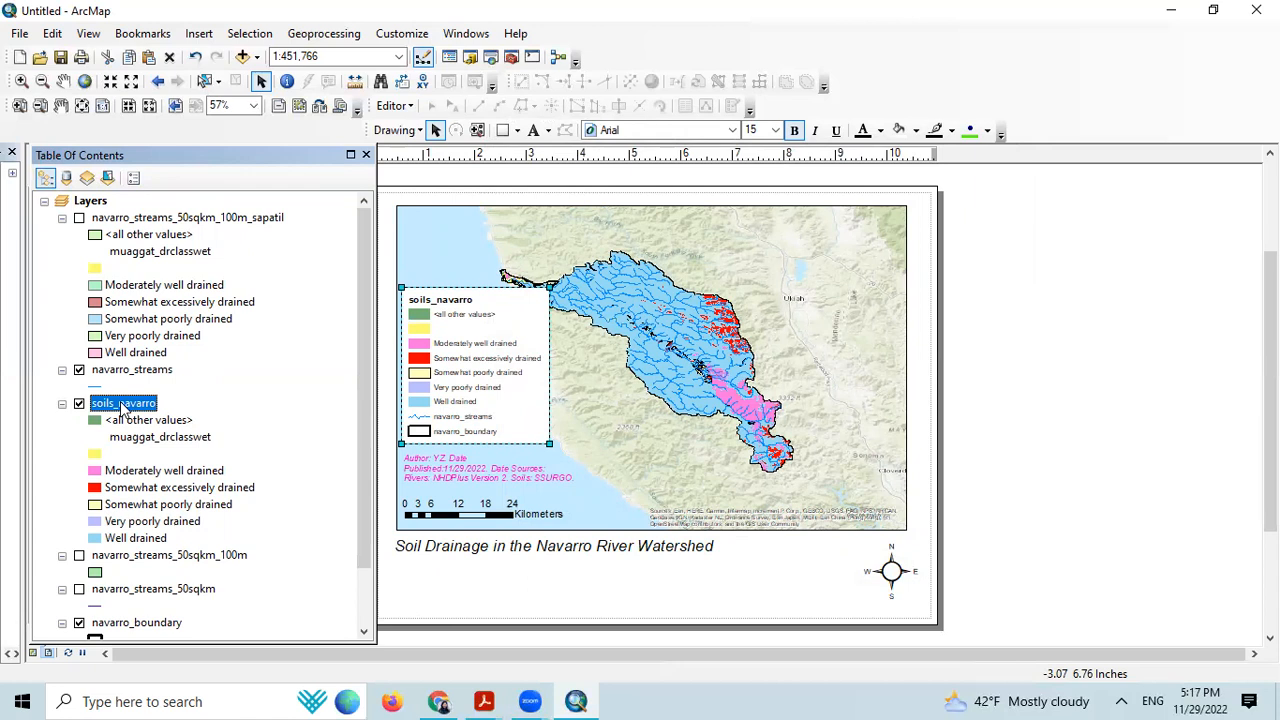
left_click(122, 404)
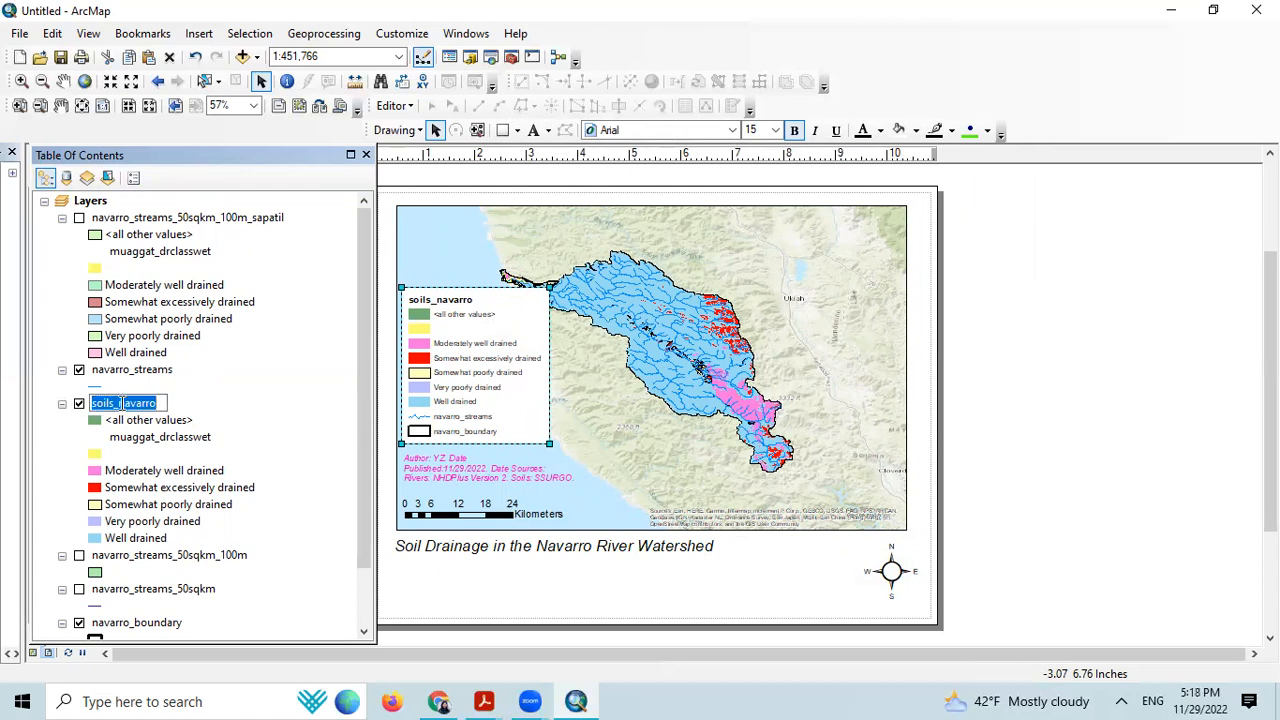
key("BackSpace")
type("Navarro Basi")
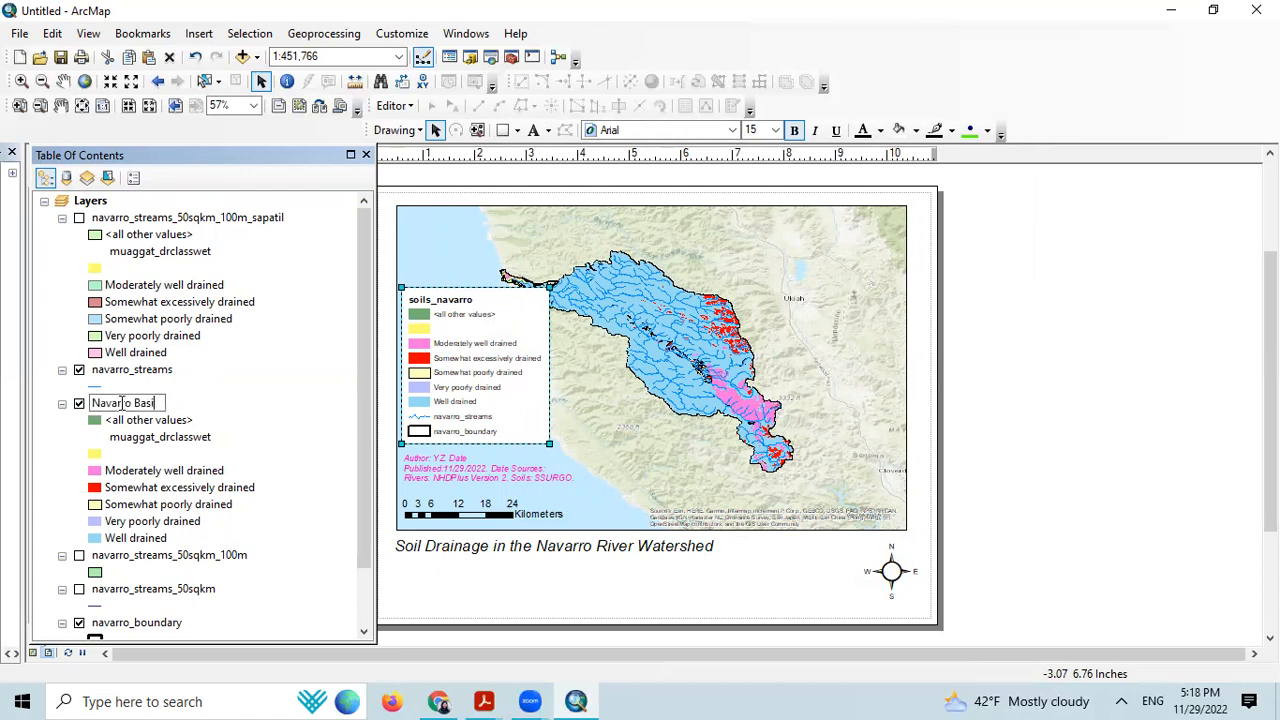
type("n Soils")
key("Return")
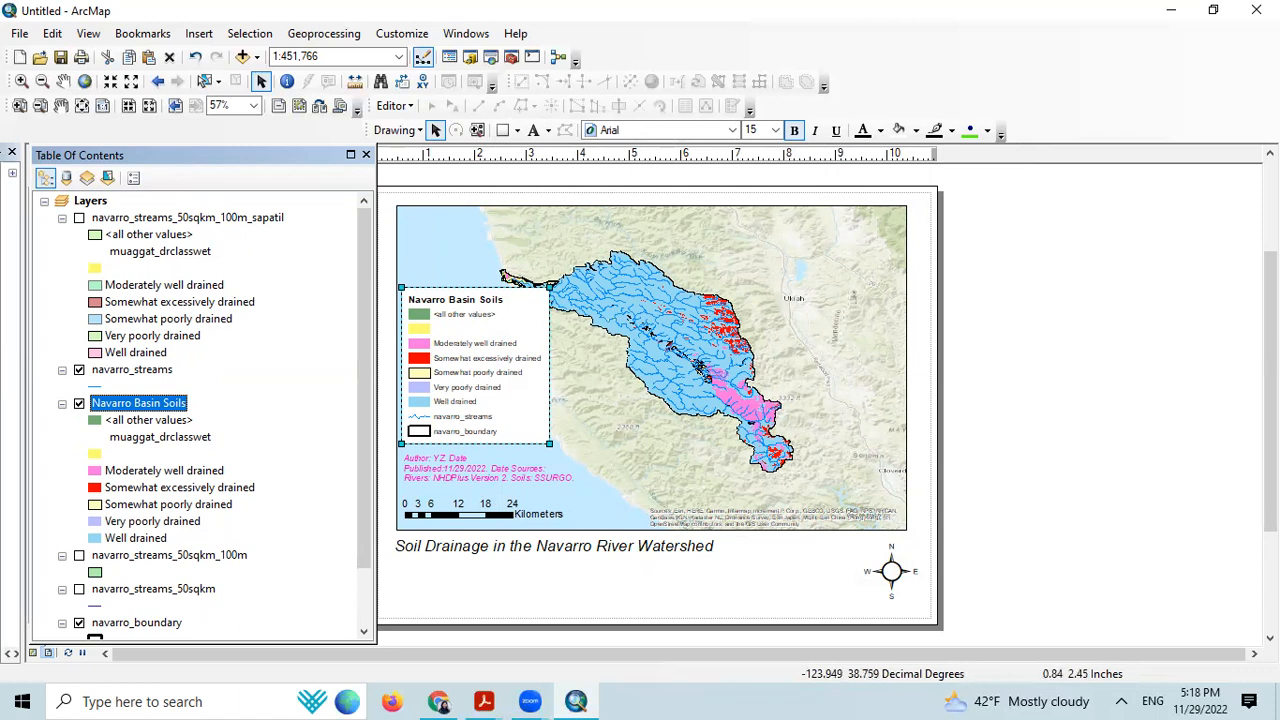
left_click(466, 470)
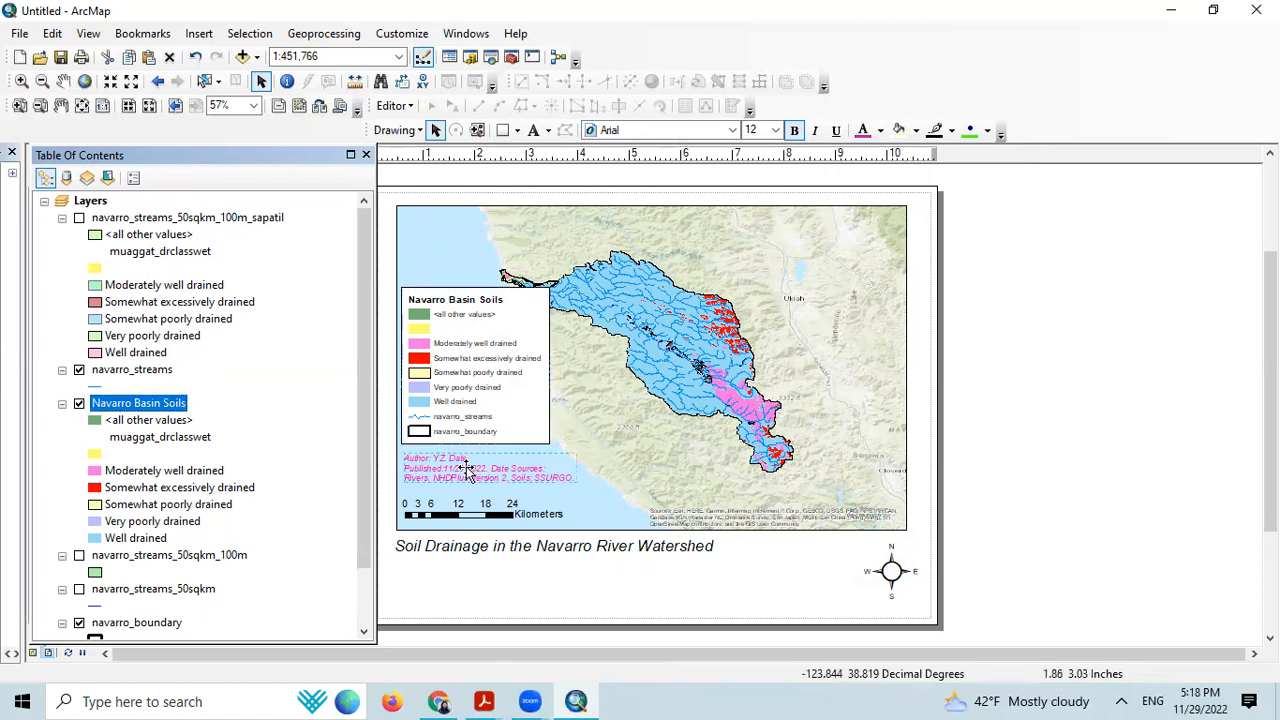
Step: Move the credits text below the map title, then place the legend just above the scale bar and shrink it slightly
left_click_drag(431, 470, 427, 585)
left_click_drag(459, 373, 456, 452)
left_click_drag(435, 324, 437, 363)
left_click_drag(537, 349, 536, 352)
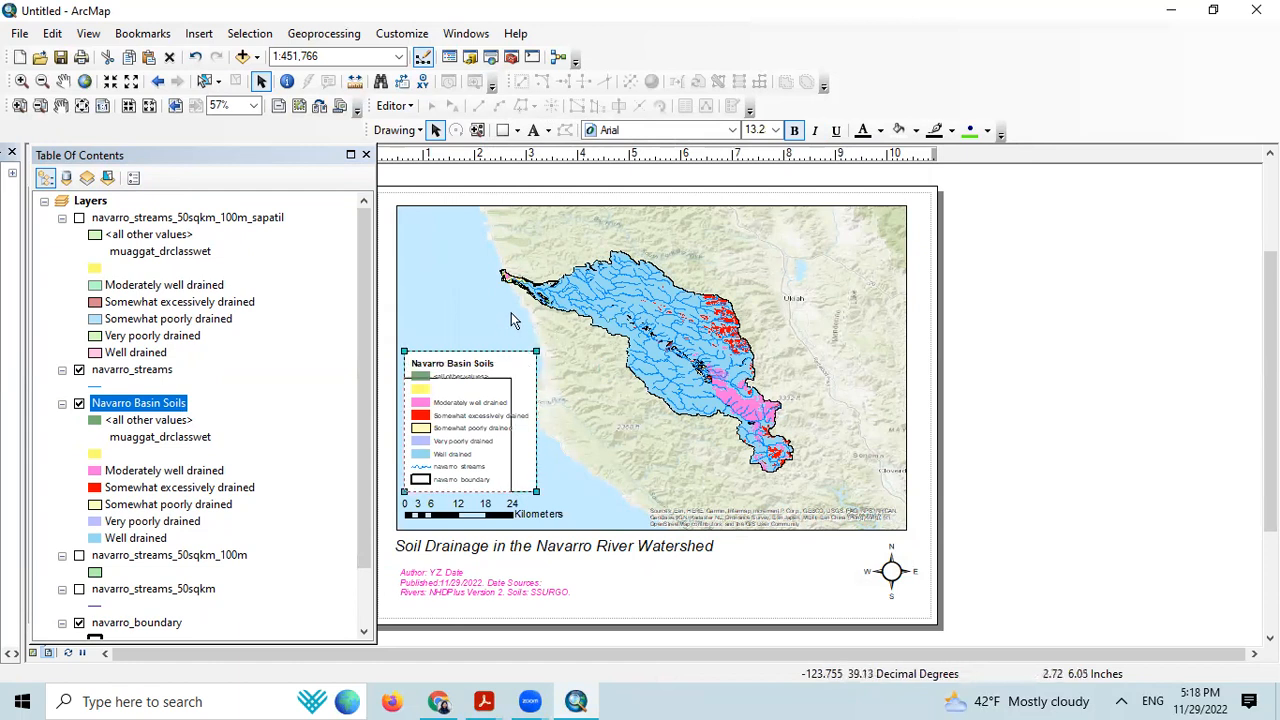
left_click_drag(536, 351, 517, 372)
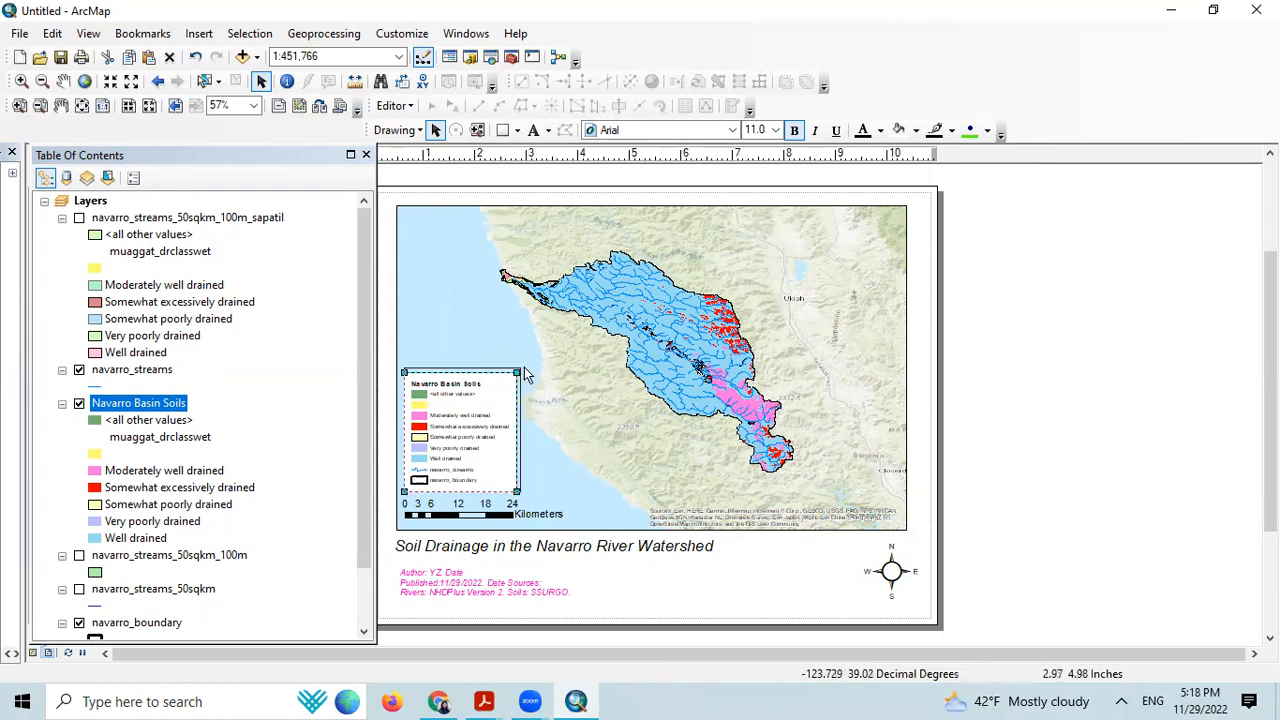
left_click_drag(517, 372, 534, 354)
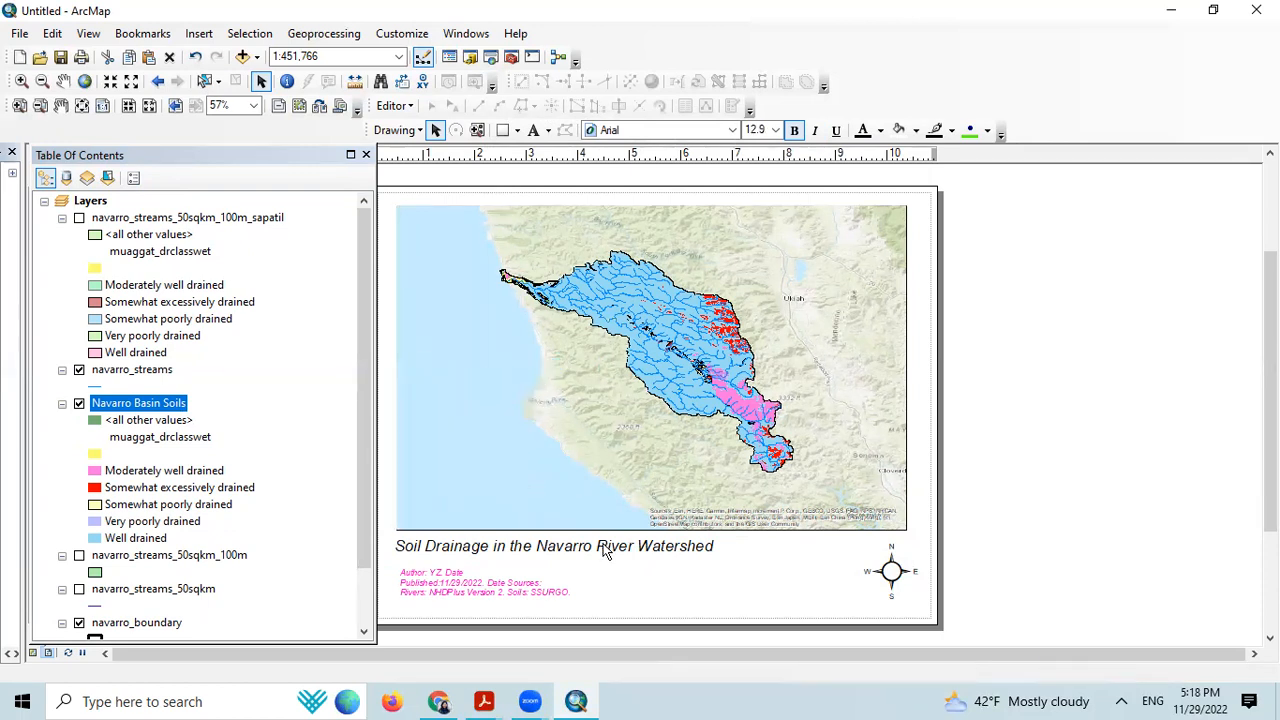
left_click(689, 608)
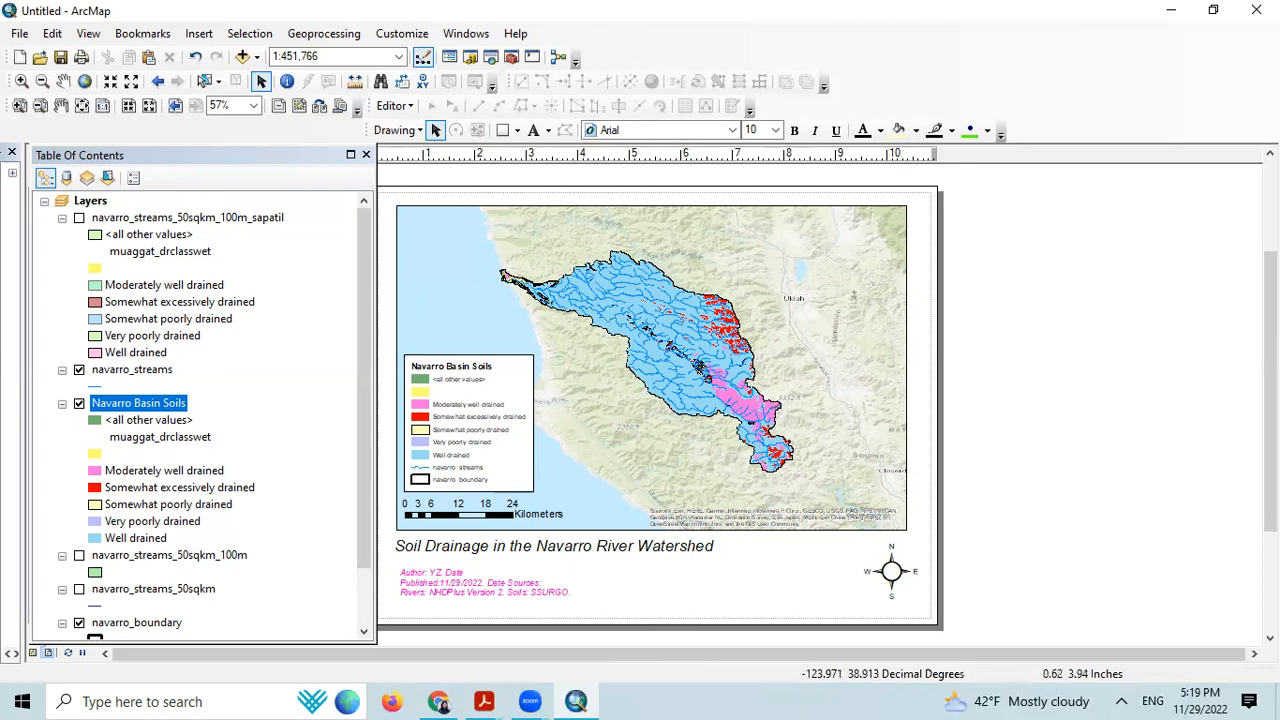
Step: Insert a new data frame and shrink it into a small inset in the upper-right corner of the main map
left_click(200, 36)
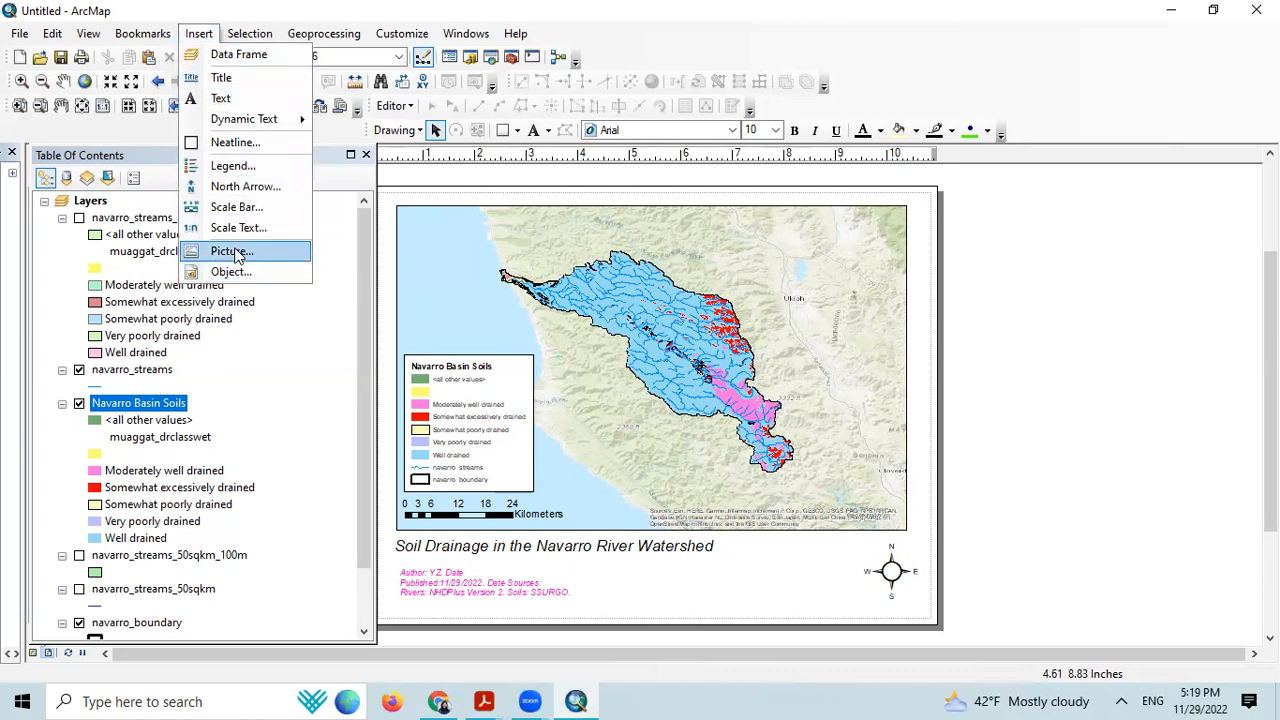
left_click(215, 57)
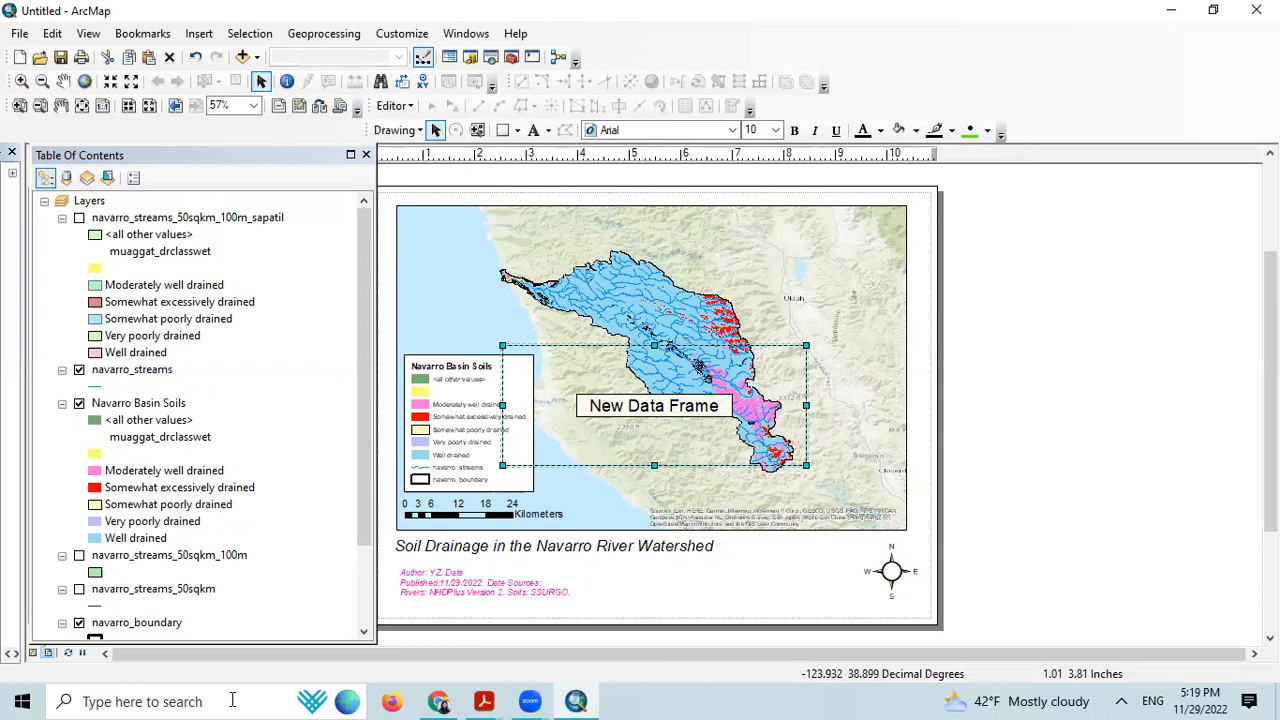
scroll(190, 490, "down", 2)
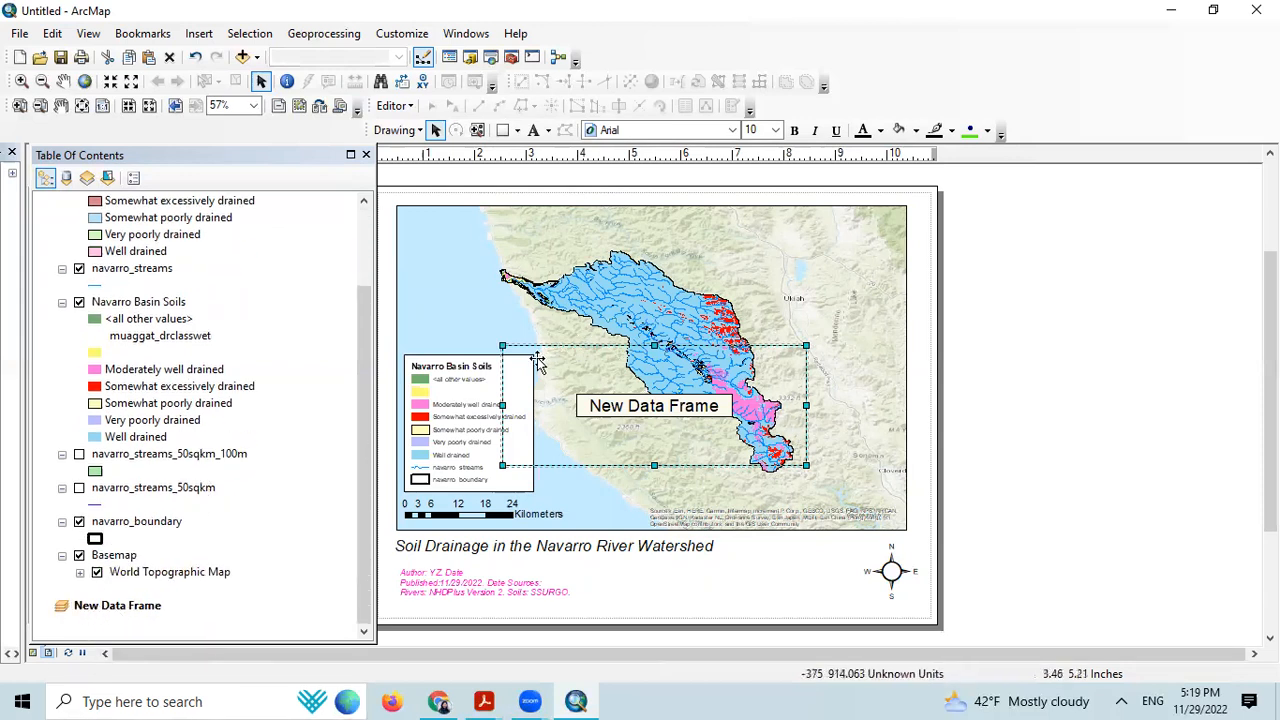
left_click_drag(511, 357, 656, 212)
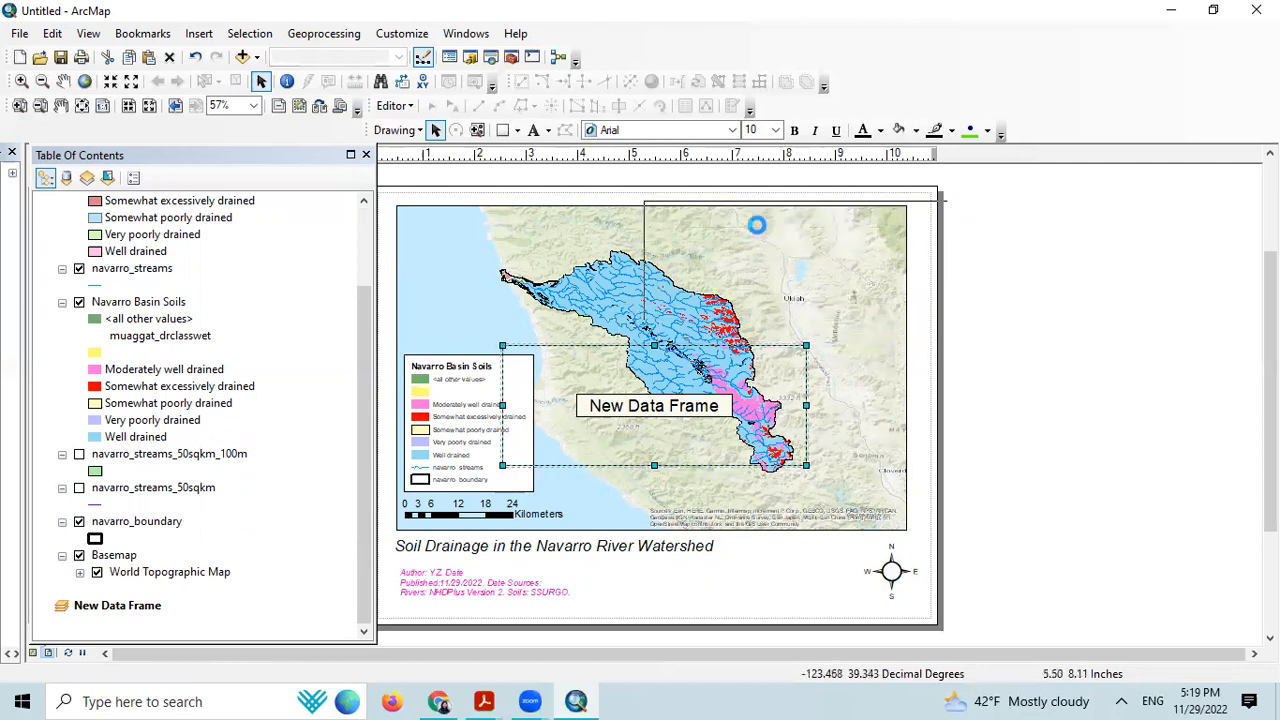
left_click_drag(932, 260, 890, 260)
left_click_drag(642, 260, 755, 260)
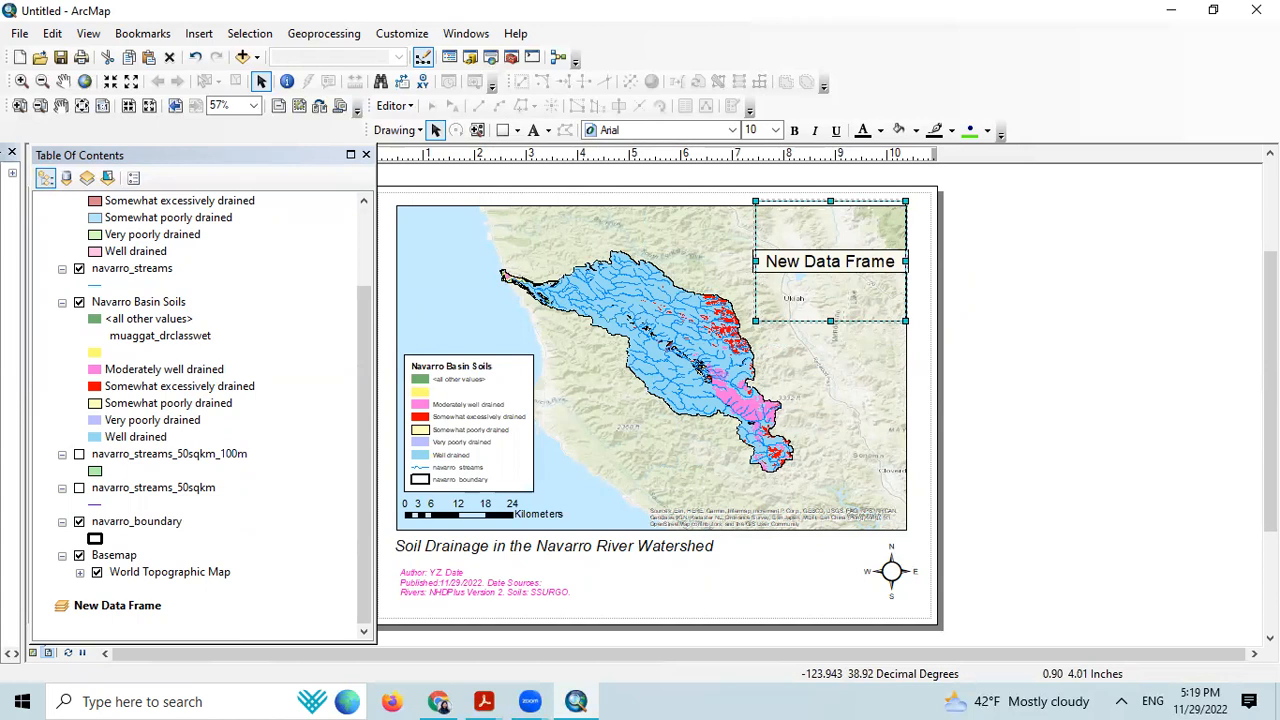
left_click_drag(760, 317, 767, 314)
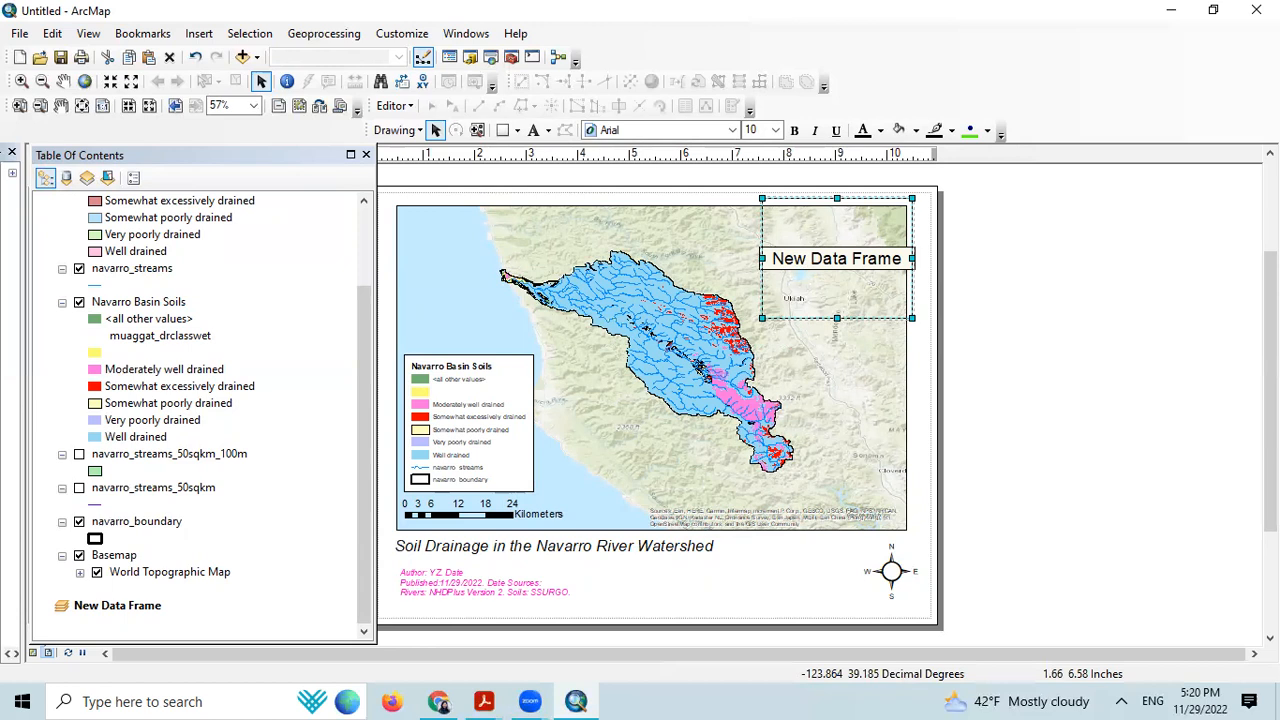
Step: Add the Light Gray Canvas basemap to the new data frame
left_click(243, 58)
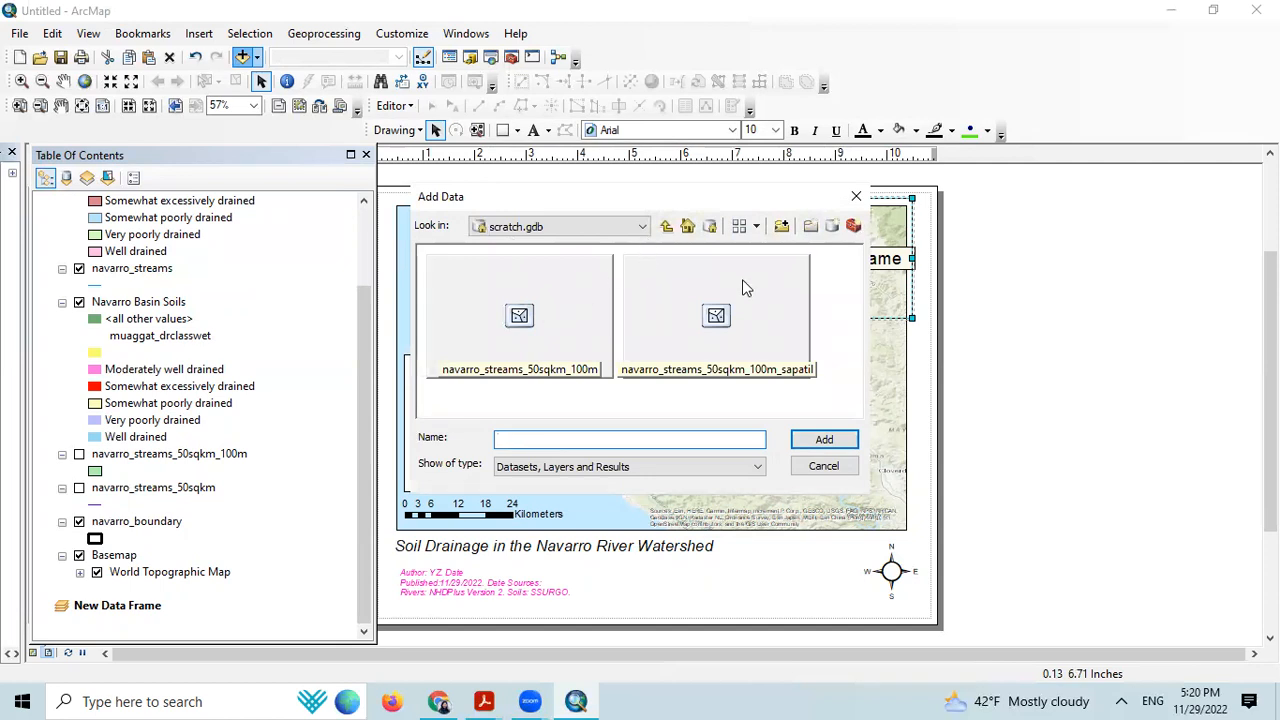
left_click(857, 198)
left_click(257, 58)
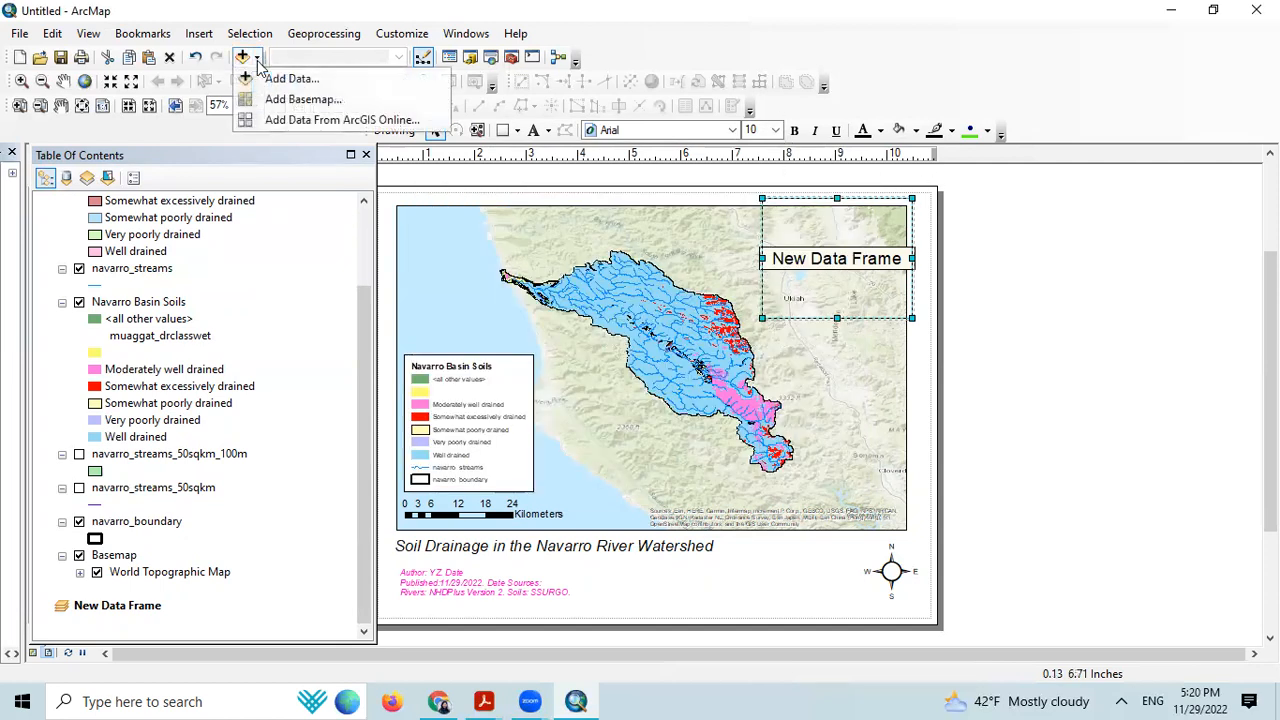
left_click(284, 102)
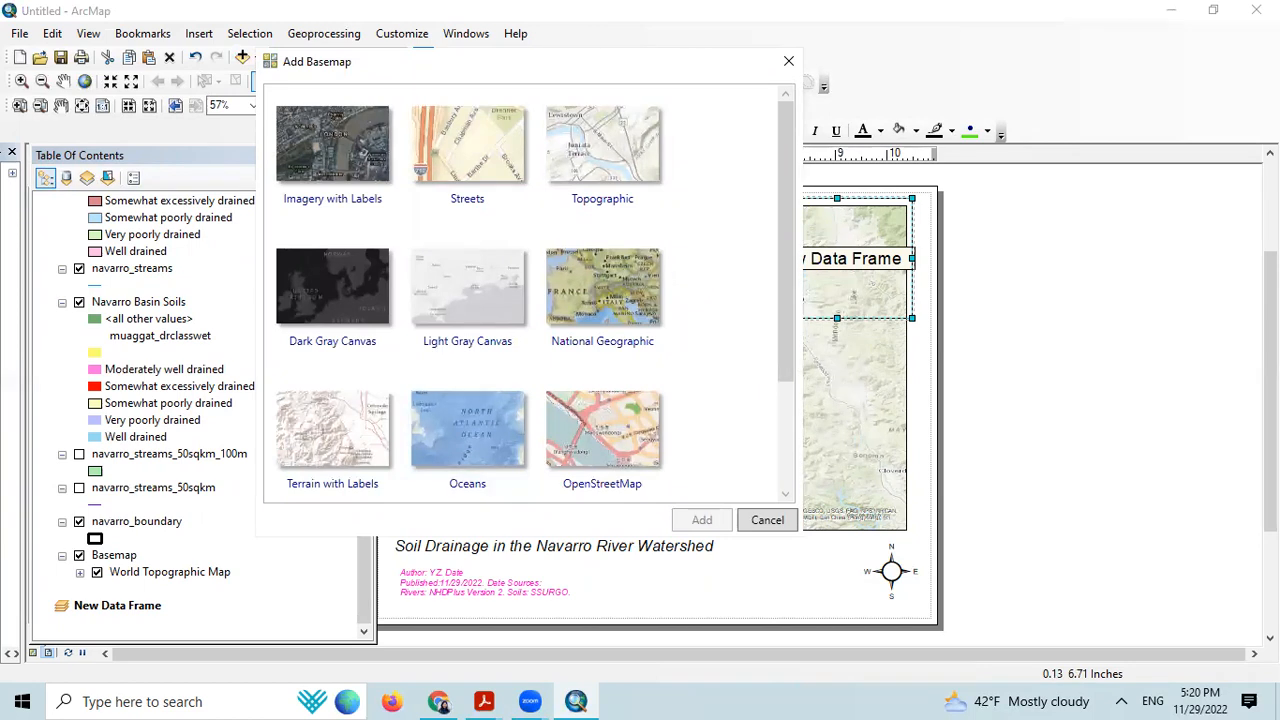
left_click(463, 291)
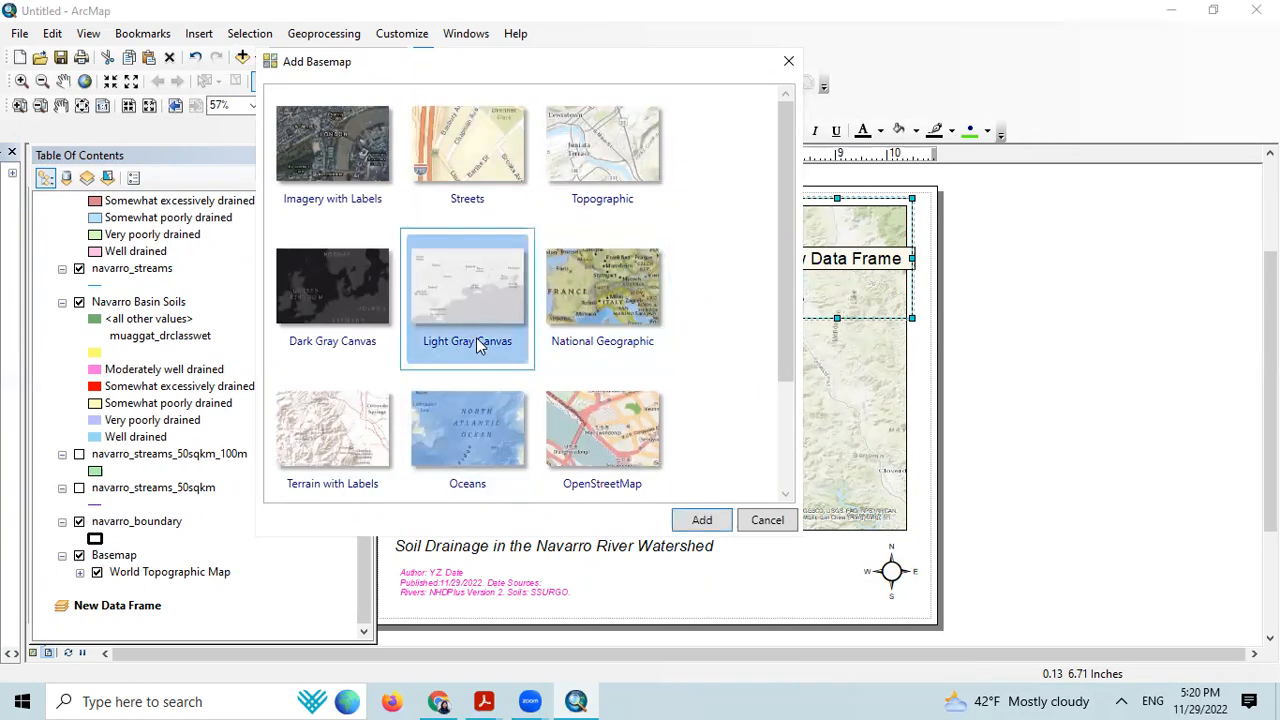
left_click(702, 519)
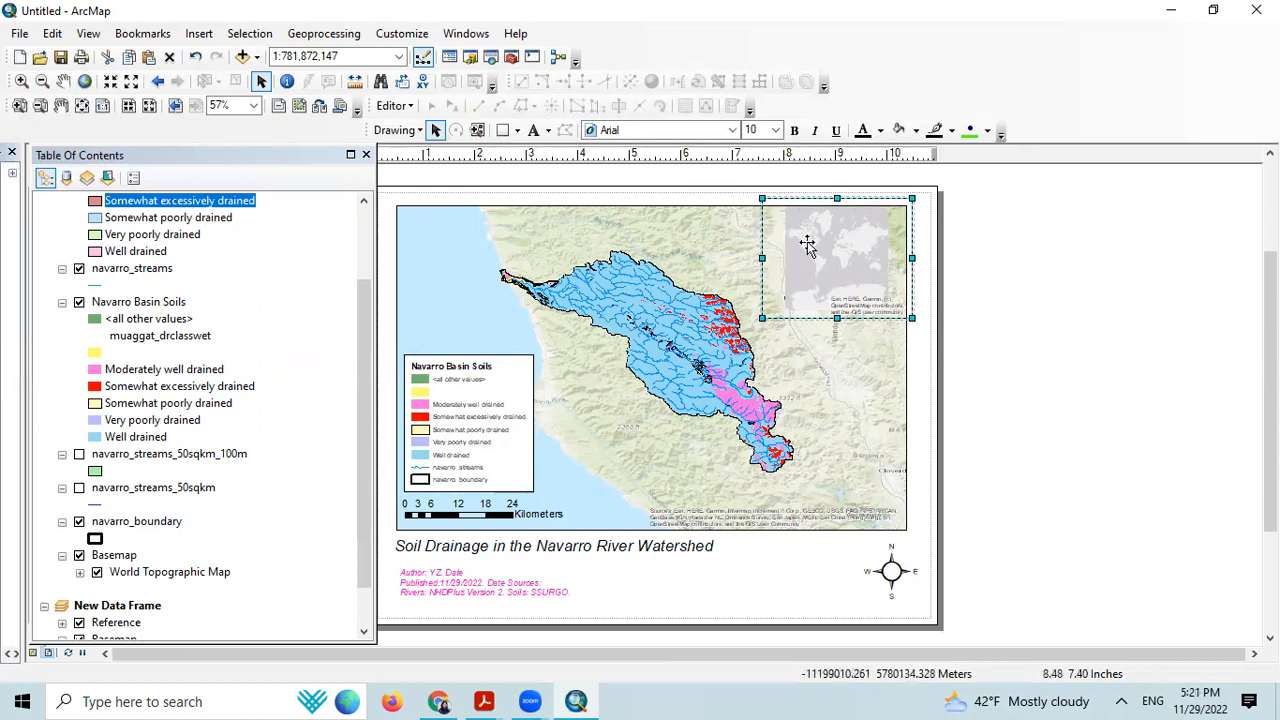
Step: Narrow the table of contents to uncover the layout page and zoom in on the world inset map
scroll(806, 249, "down", 1)
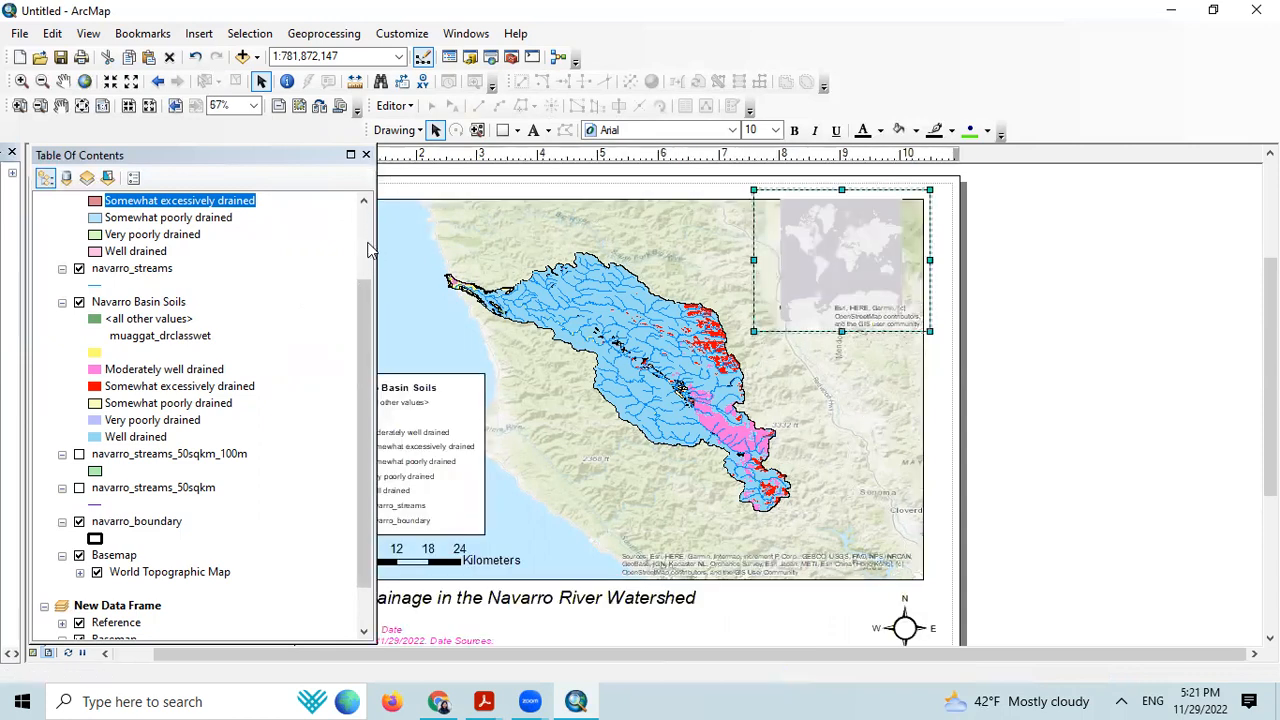
left_click_drag(373, 234, 180, 235)
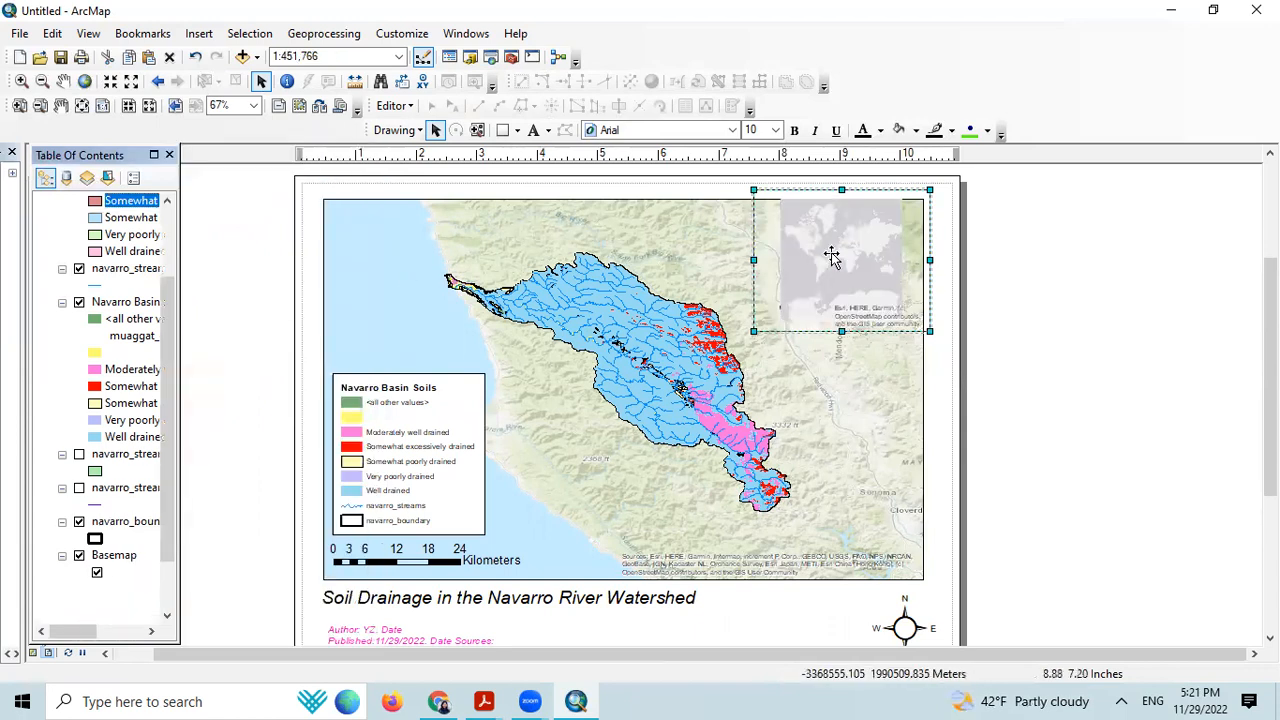
left_click(640, 296)
left_click(20, 106)
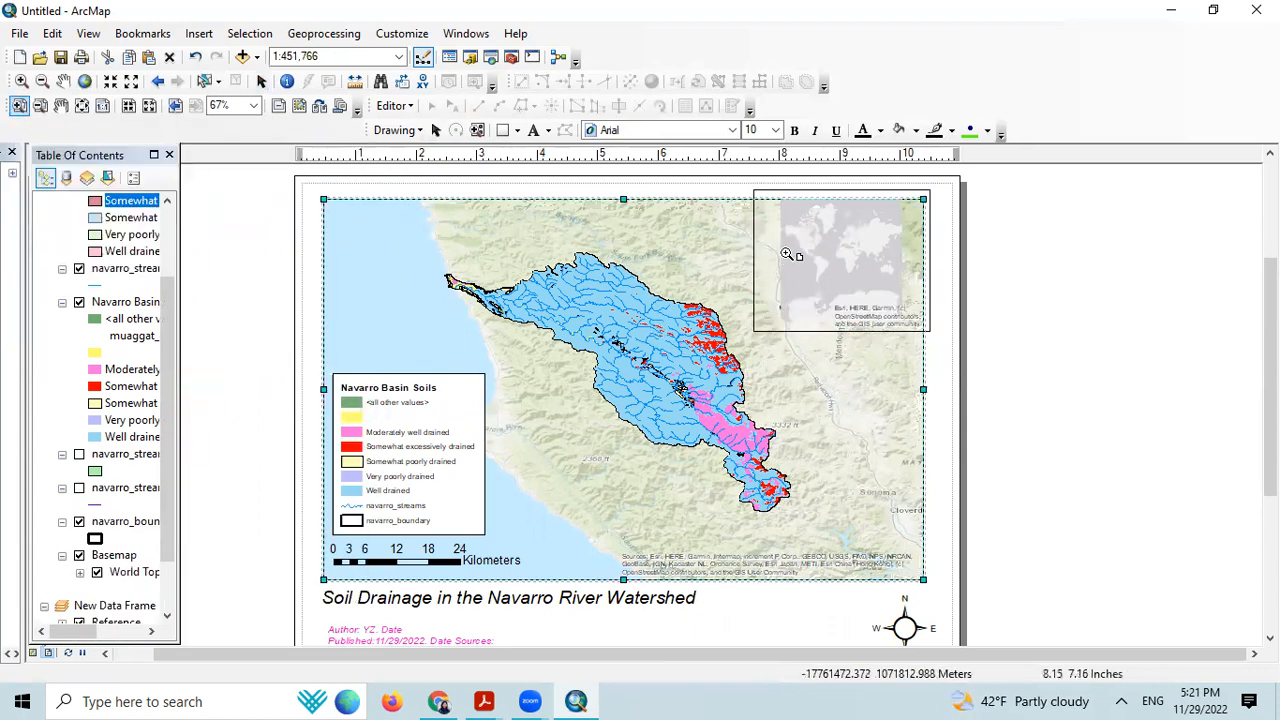
left_click_drag(776, 216, 823, 263)
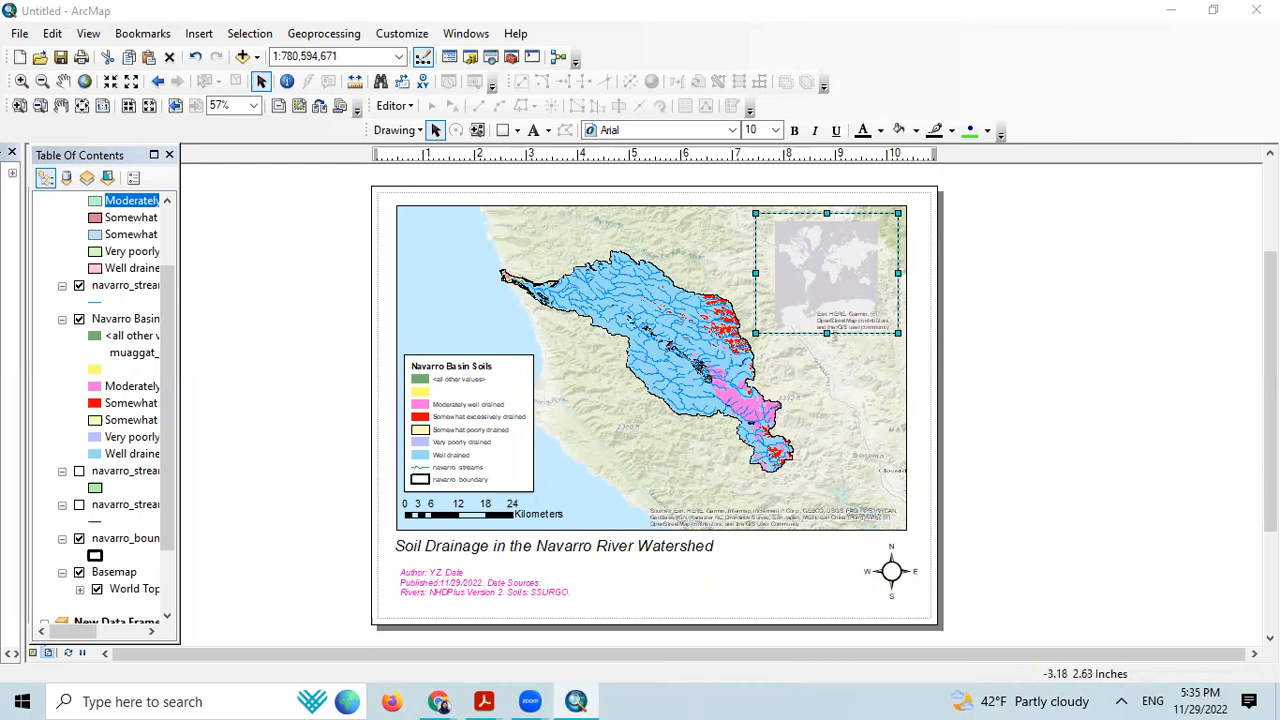
Step: Add an extent indicator for the Layers data frame to the inset map through its data frame properties
right_click(800, 272)
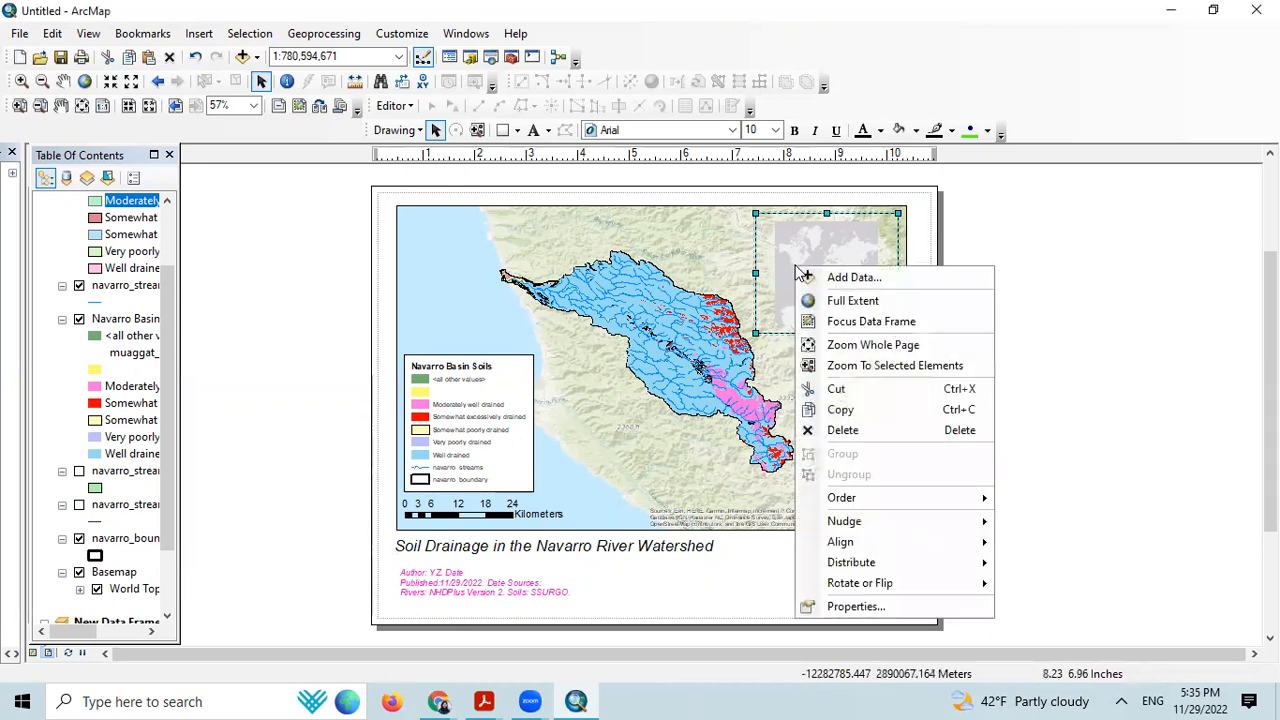
left_click(852, 606)
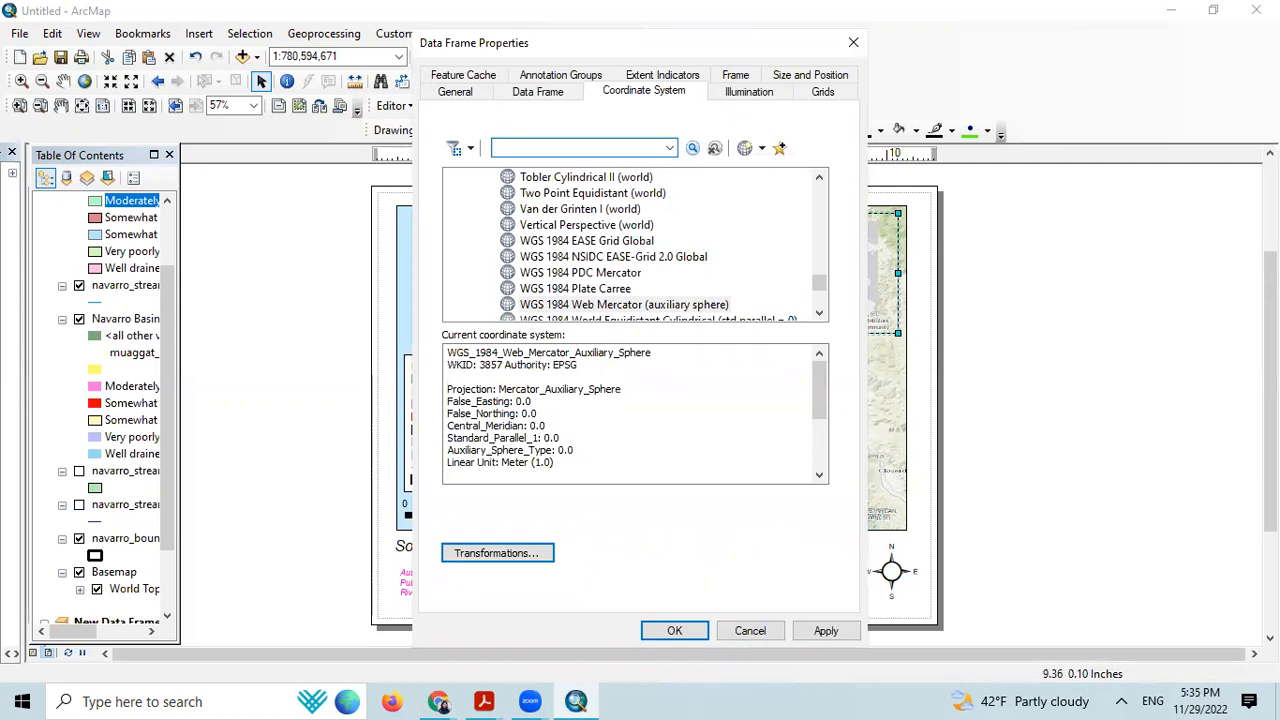
left_click(663, 76)
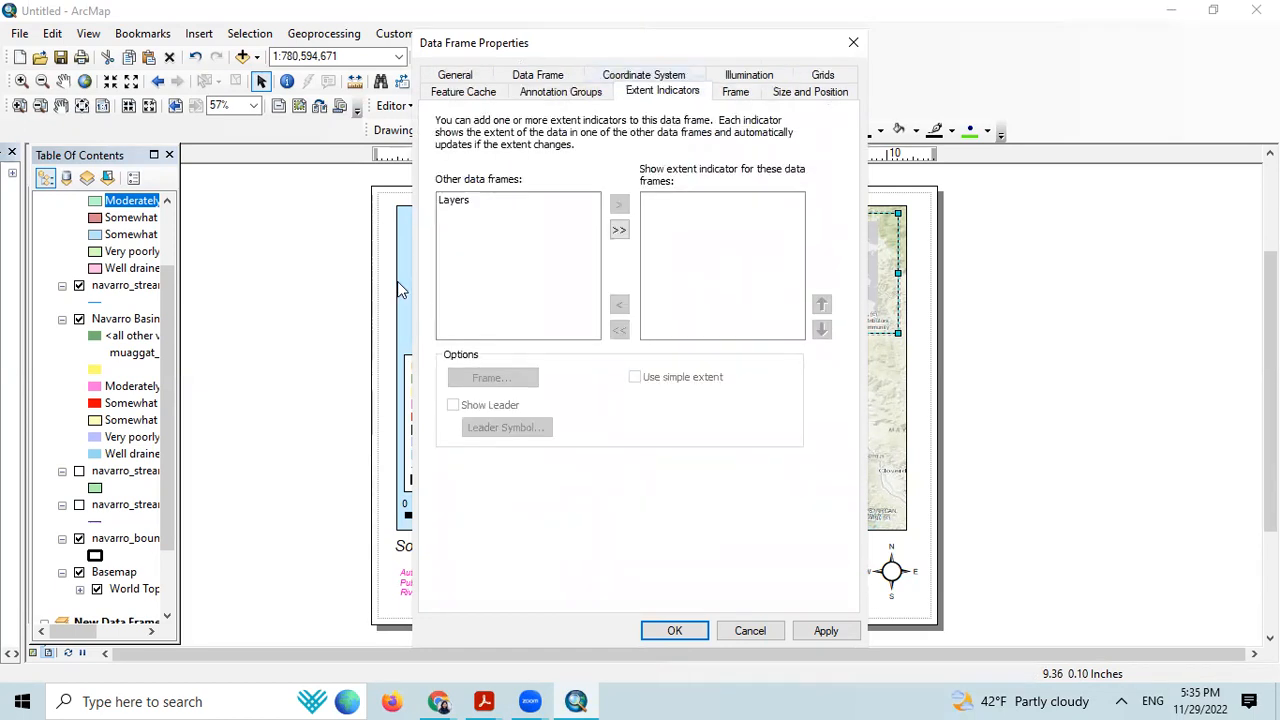
left_click(468, 204)
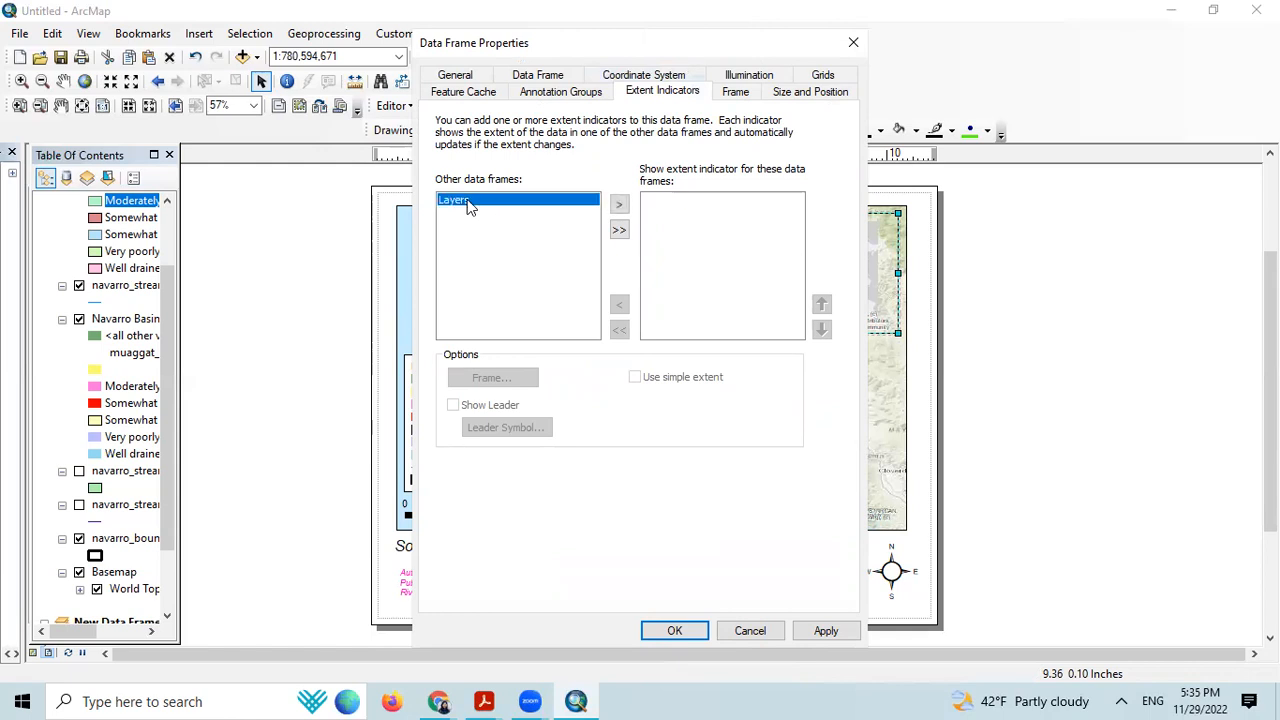
left_click(619, 204)
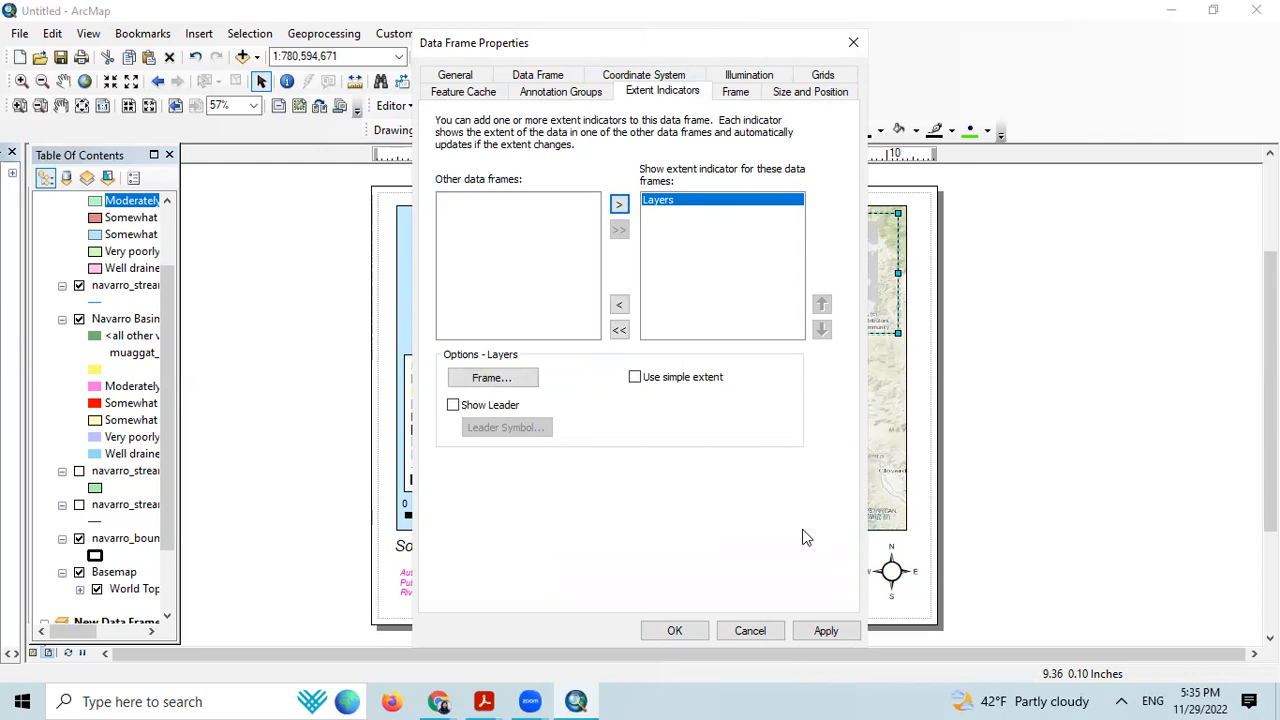
left_click(673, 630)
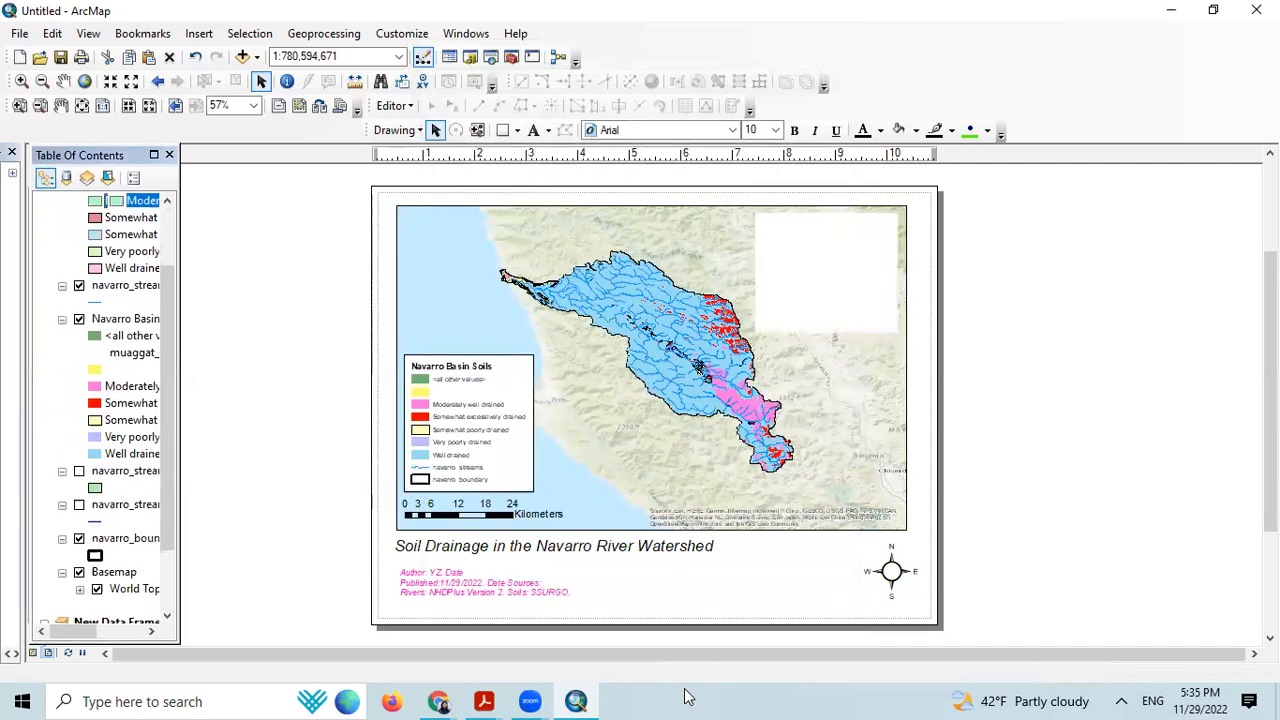
left_click(793, 268)
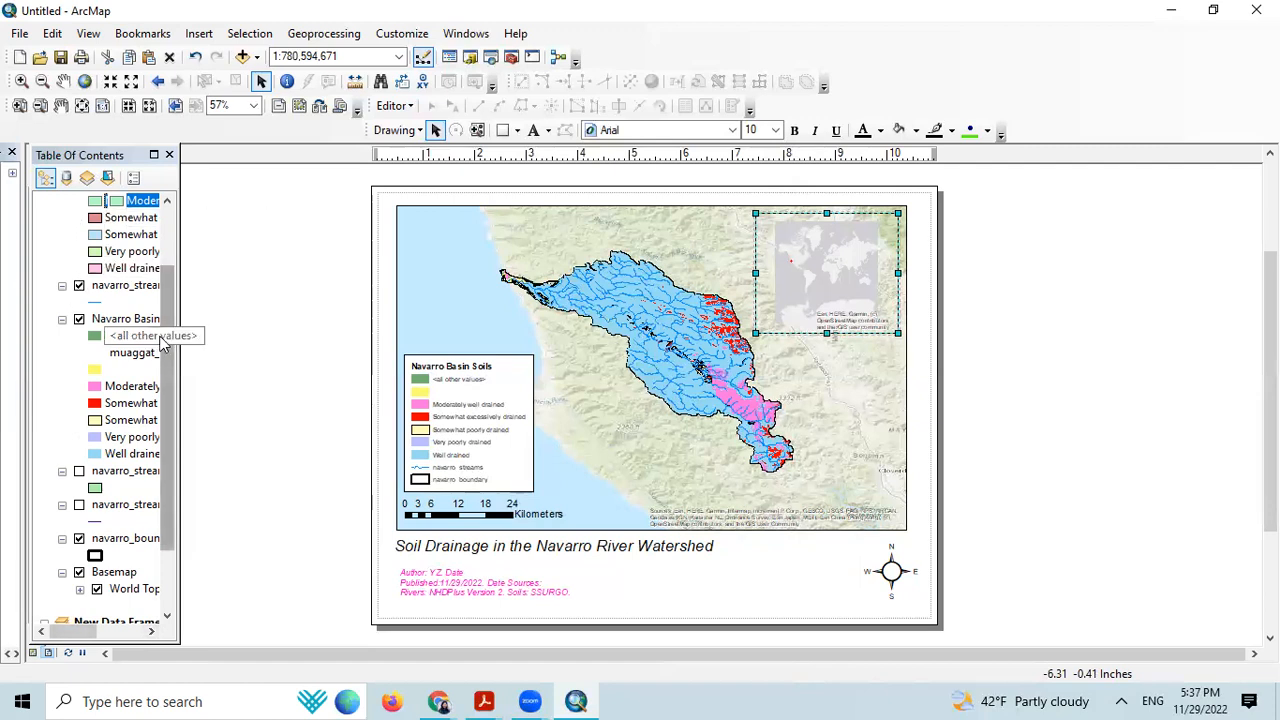
Step: Activate the Layers data frame
scroll(163, 354, "up", 5)
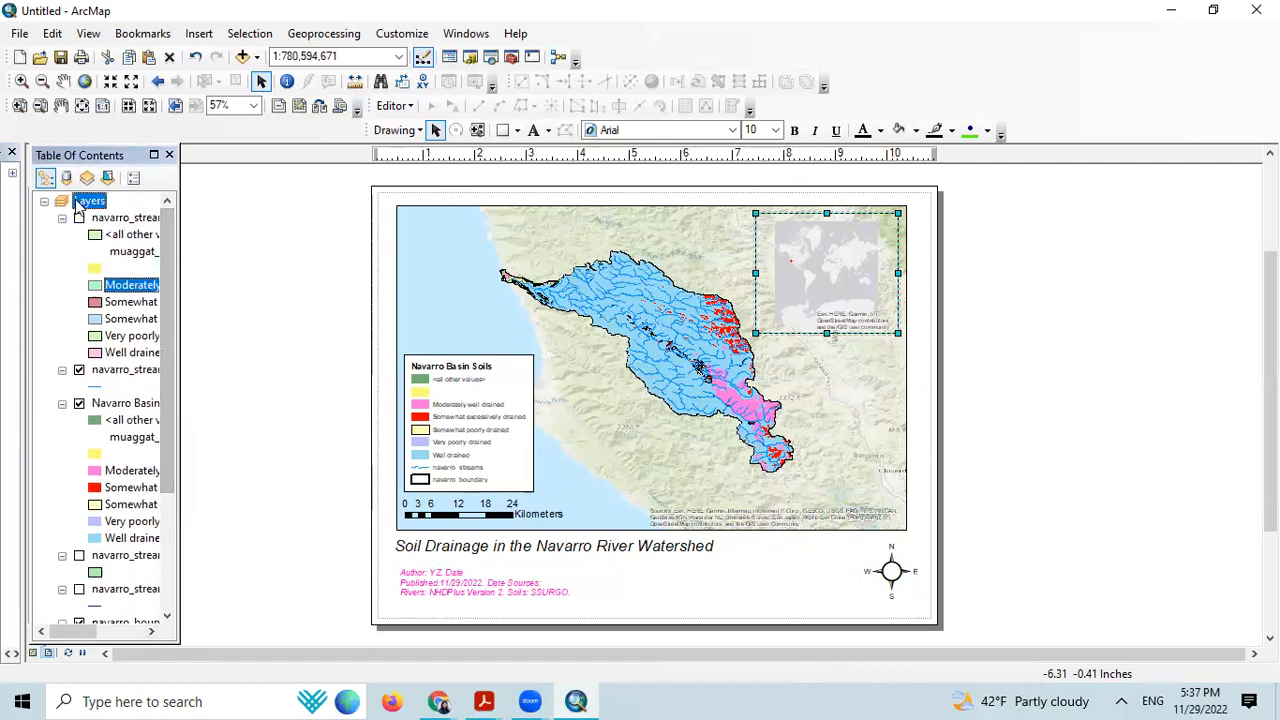
right_click(84, 203)
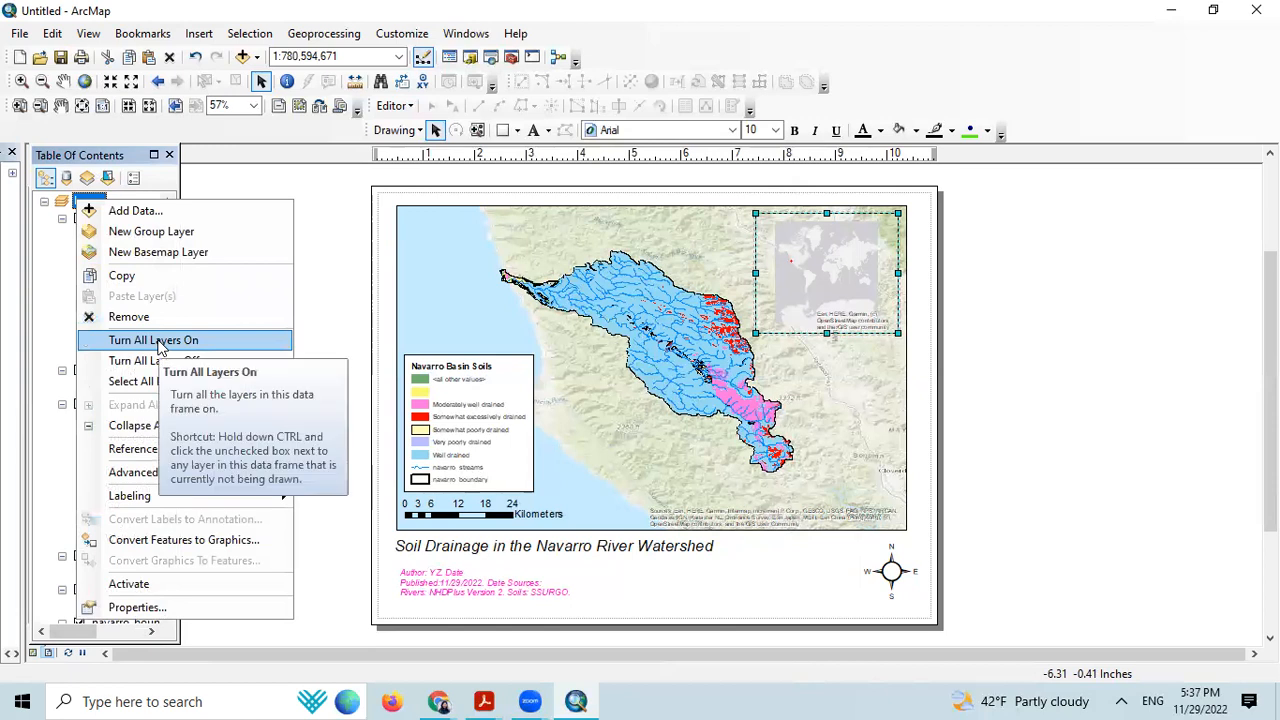
left_click(139, 590)
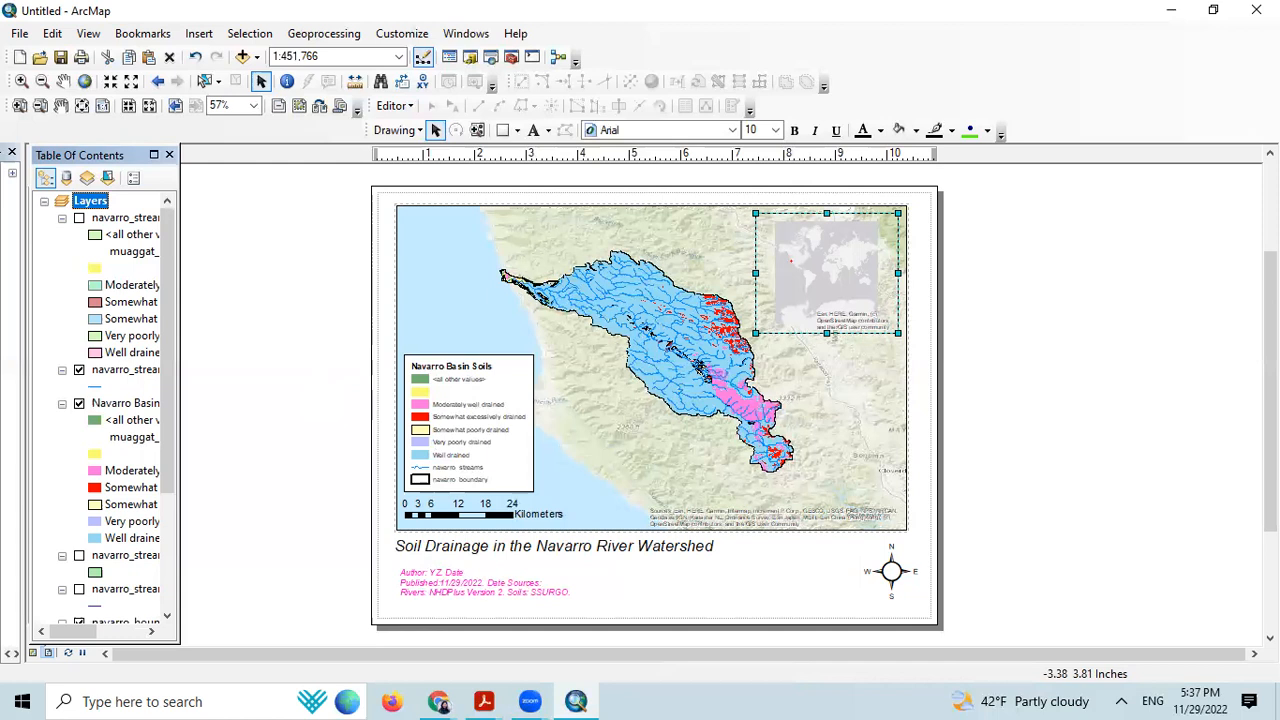
Step: Start a map export and set its destination to Desktop > Fall-2022 > Intro to GIS > GisLabFolder > Lab Exam
left_click(20, 34)
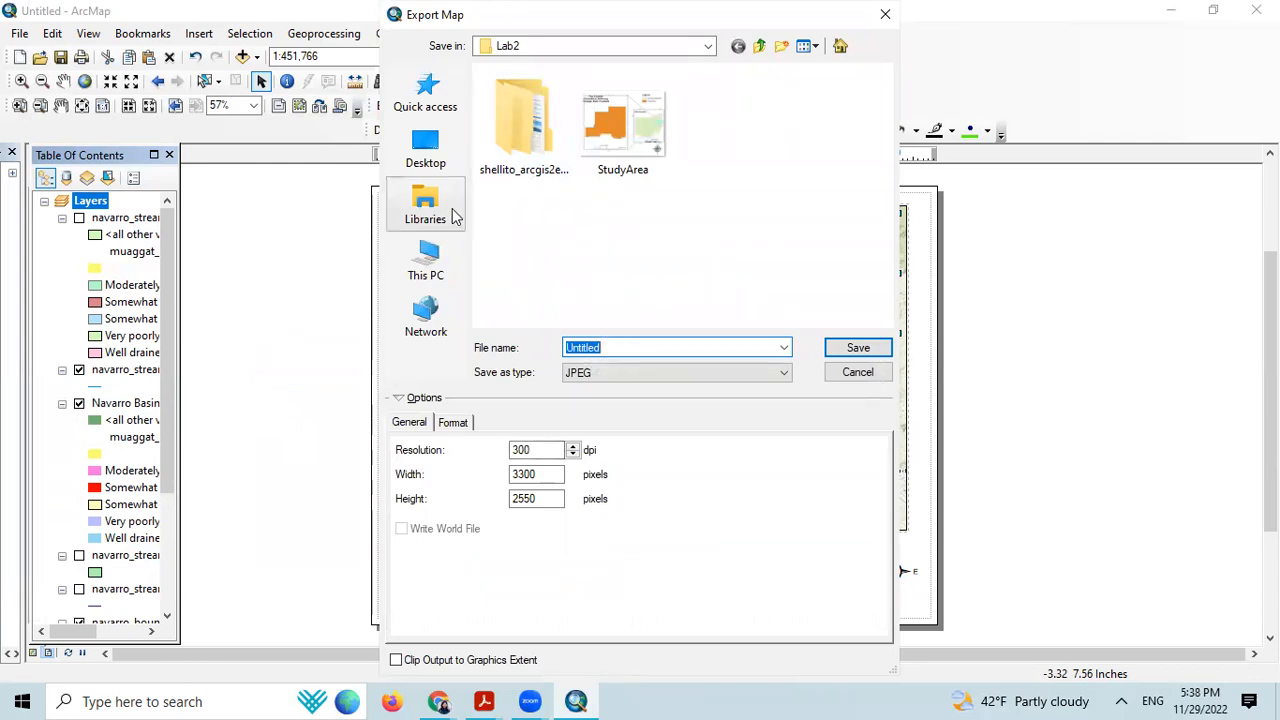
left_click(425, 148)
double_click(566, 237)
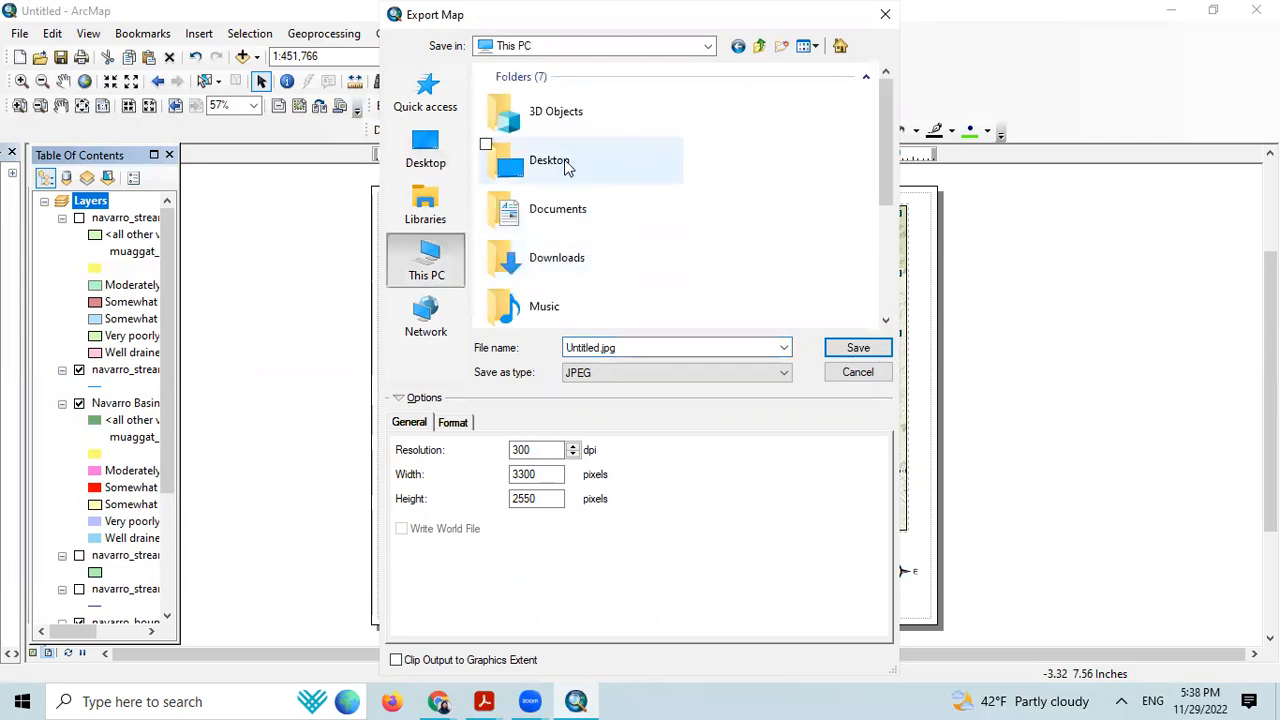
double_click(566, 167)
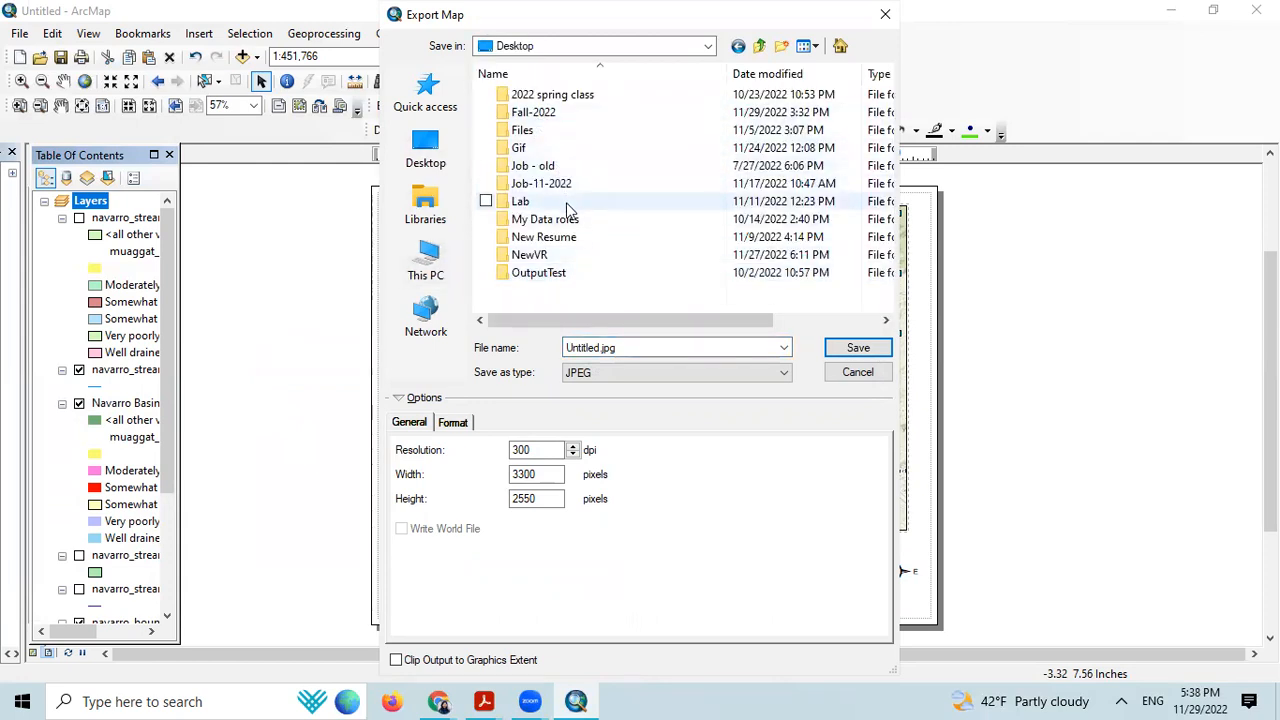
double_click(533, 113)
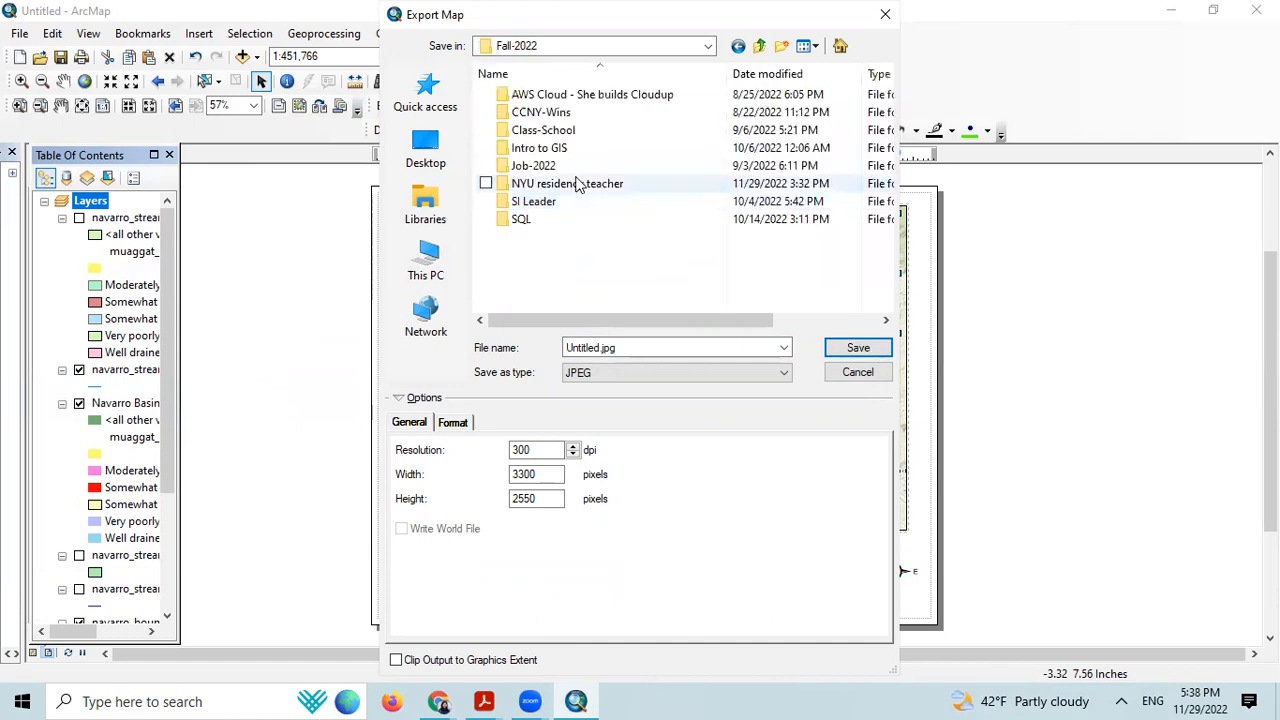
double_click(553, 148)
double_click(540, 94)
double_click(553, 150)
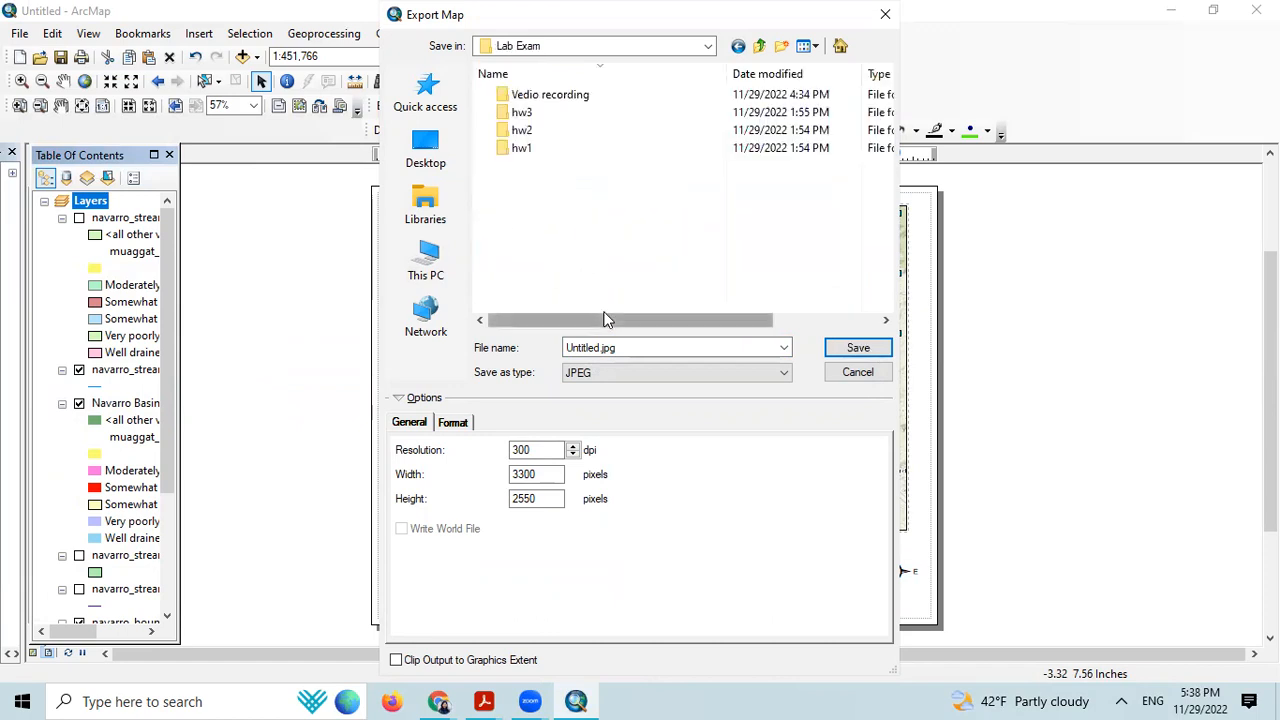
Step: Export the soil drainage layout in PDF format with the file name Map
left_click(622, 375)
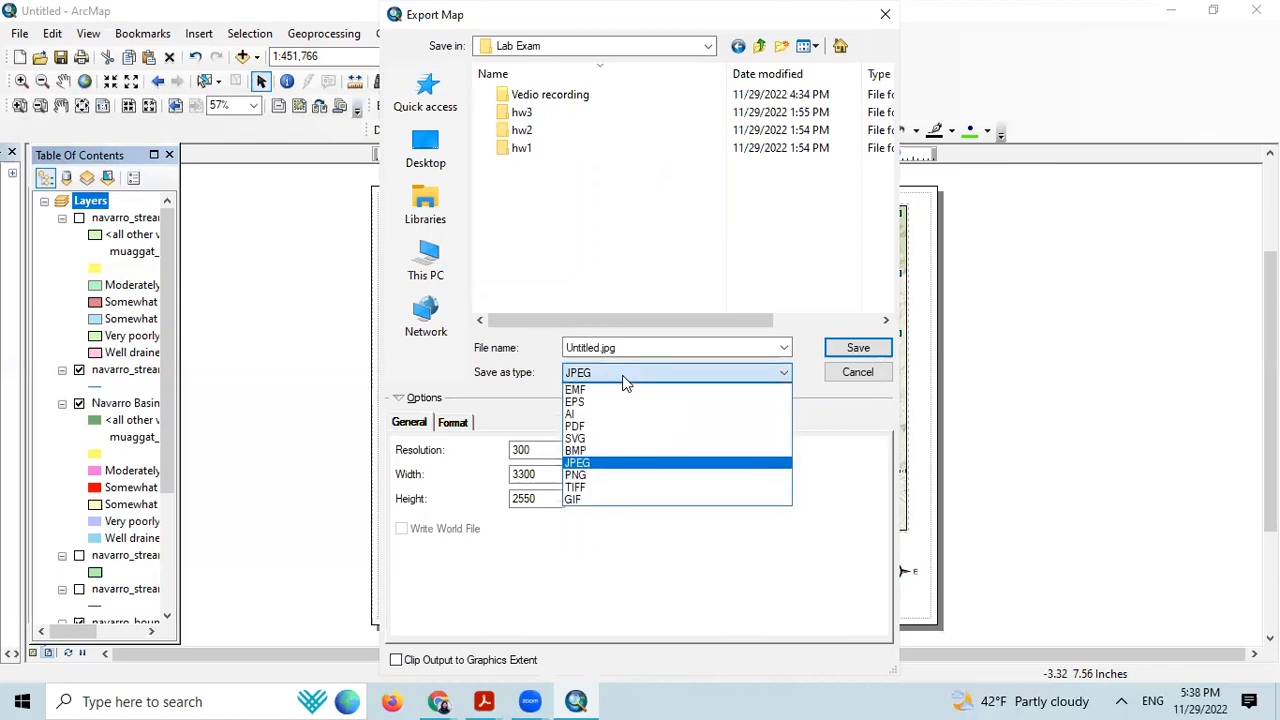
left_click(600, 426)
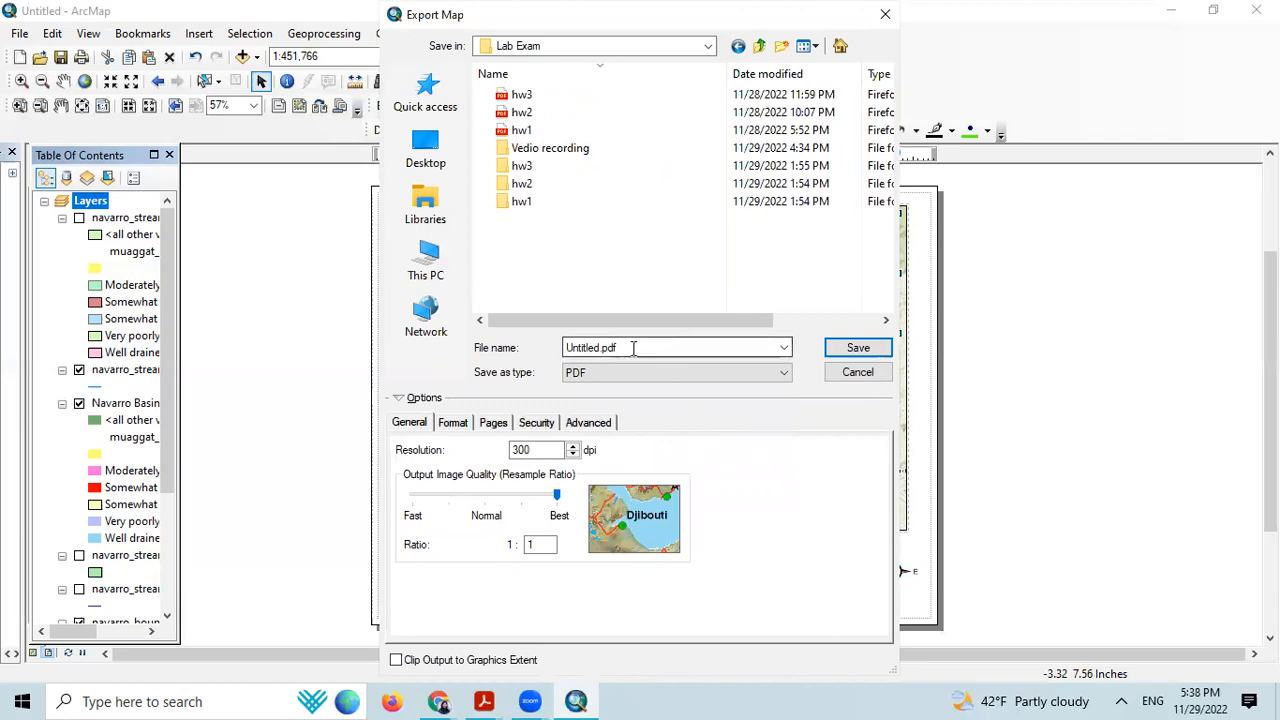
double_click(601, 347)
left_click(601, 347)
key("BackSpace")
key("BackSpace")
key("BackSpace")
key("BackSpace")
key("BackSpace")
key("BackSpace")
key("BackSpace")
key("BackSpace")
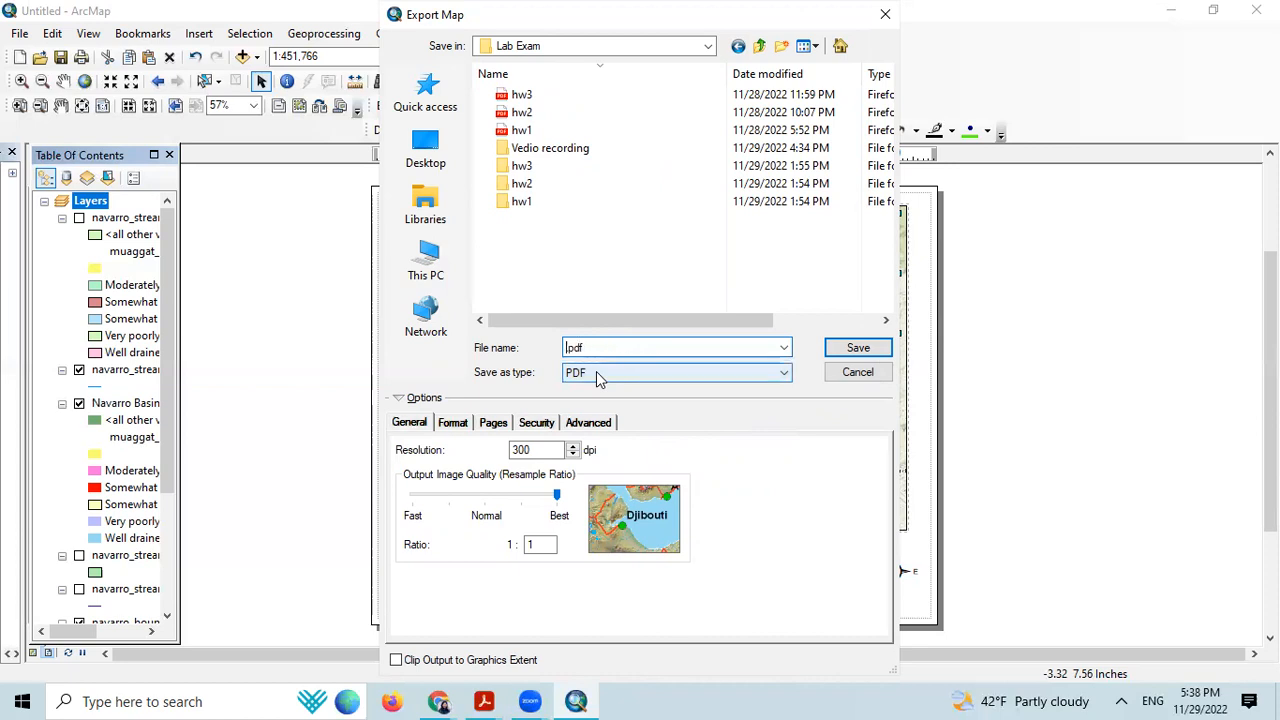
key("Delete")
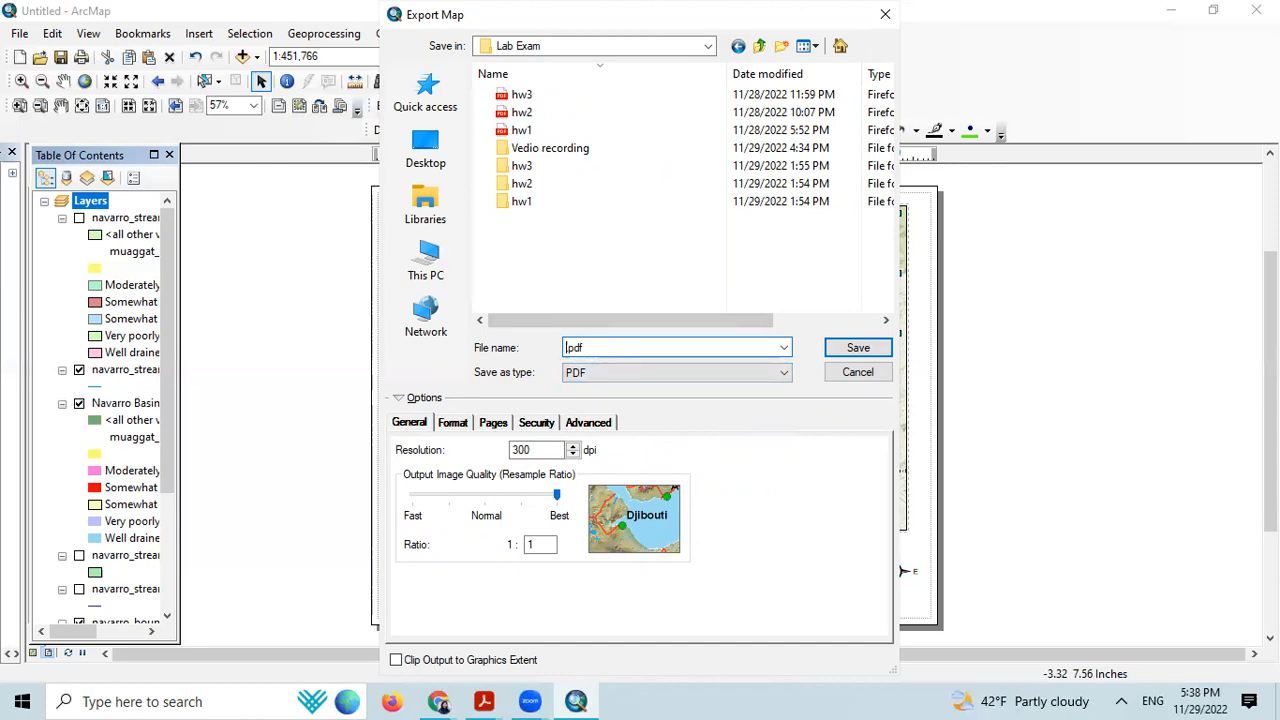
type(".")
type("Map")
left_click(858, 349)
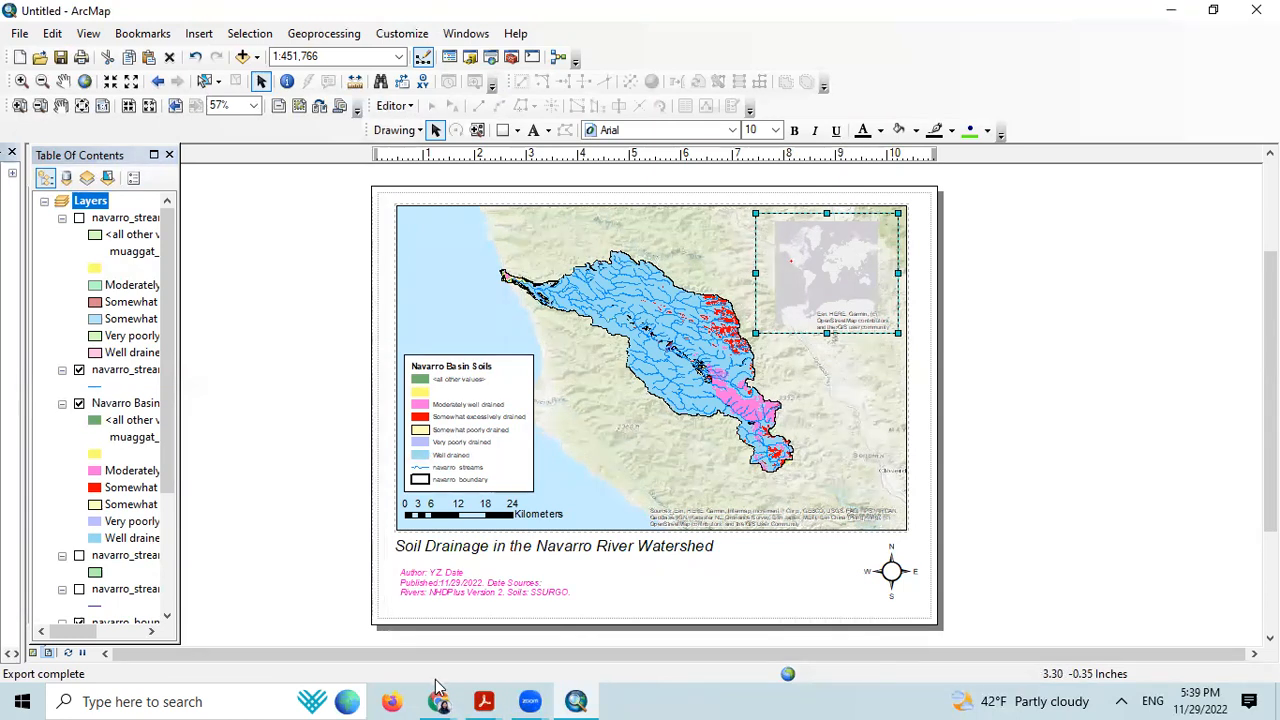
Step: Switch to File Explorer and browse from the desktop's Fall-2022 folder through Intro to GIS and GisLabFolder to the Lab Exam folder
left_click(1170, 10)
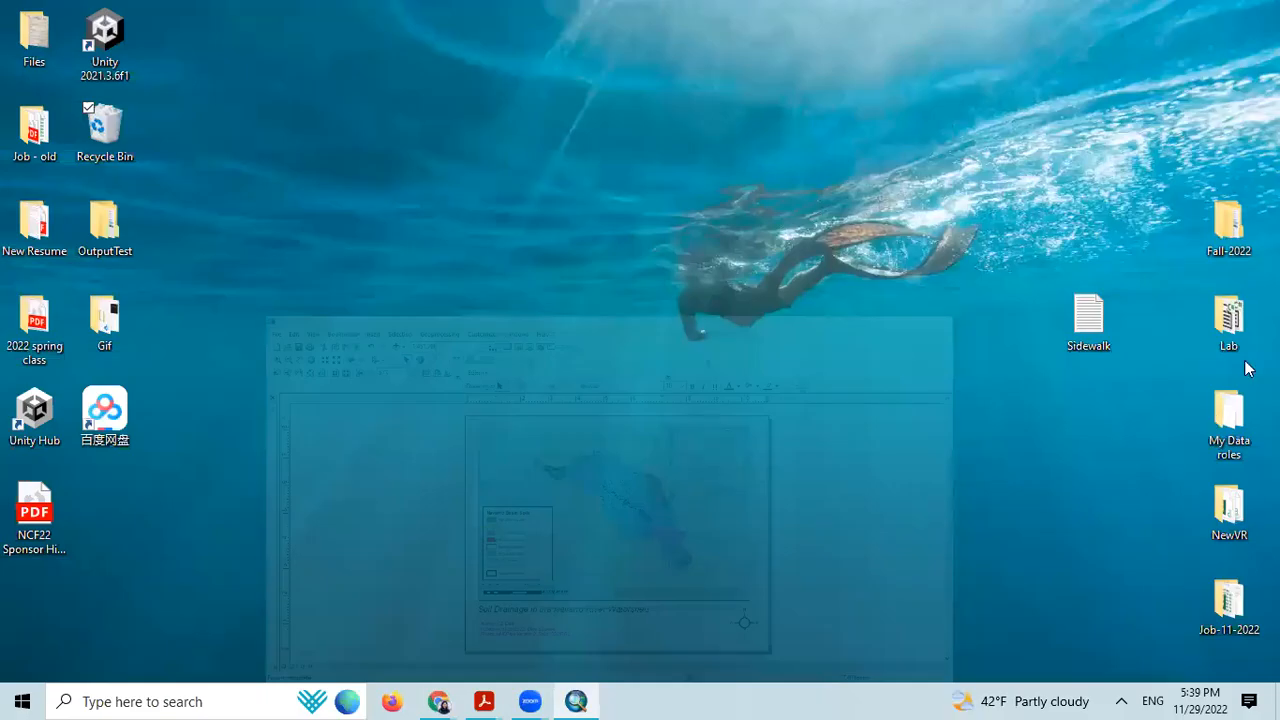
key("Return")
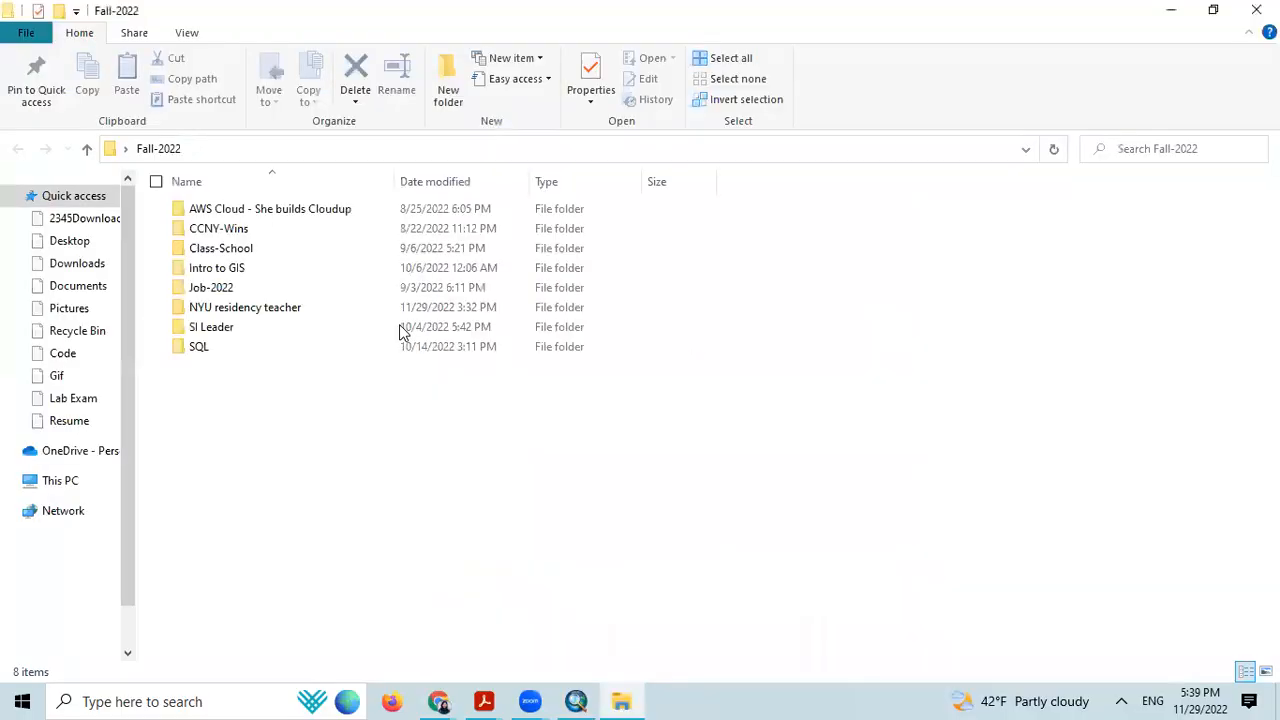
left_click(249, 254)
double_click(249, 262)
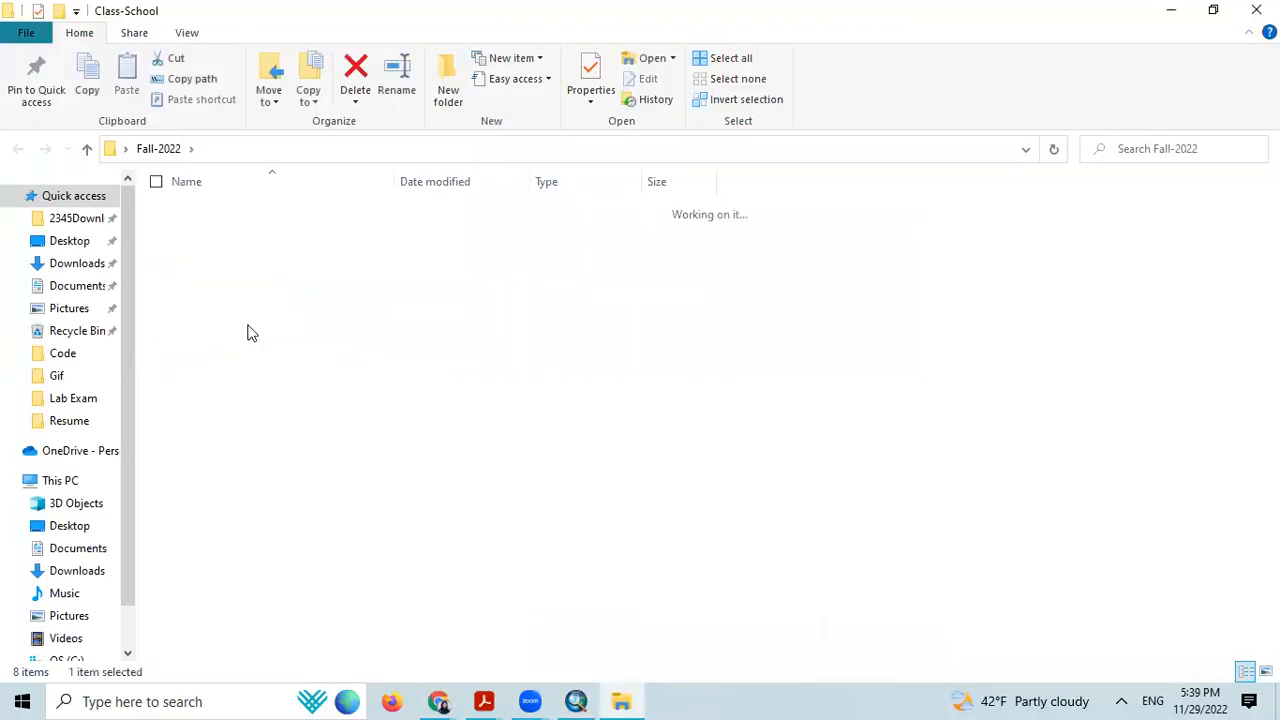
left_click(87, 149)
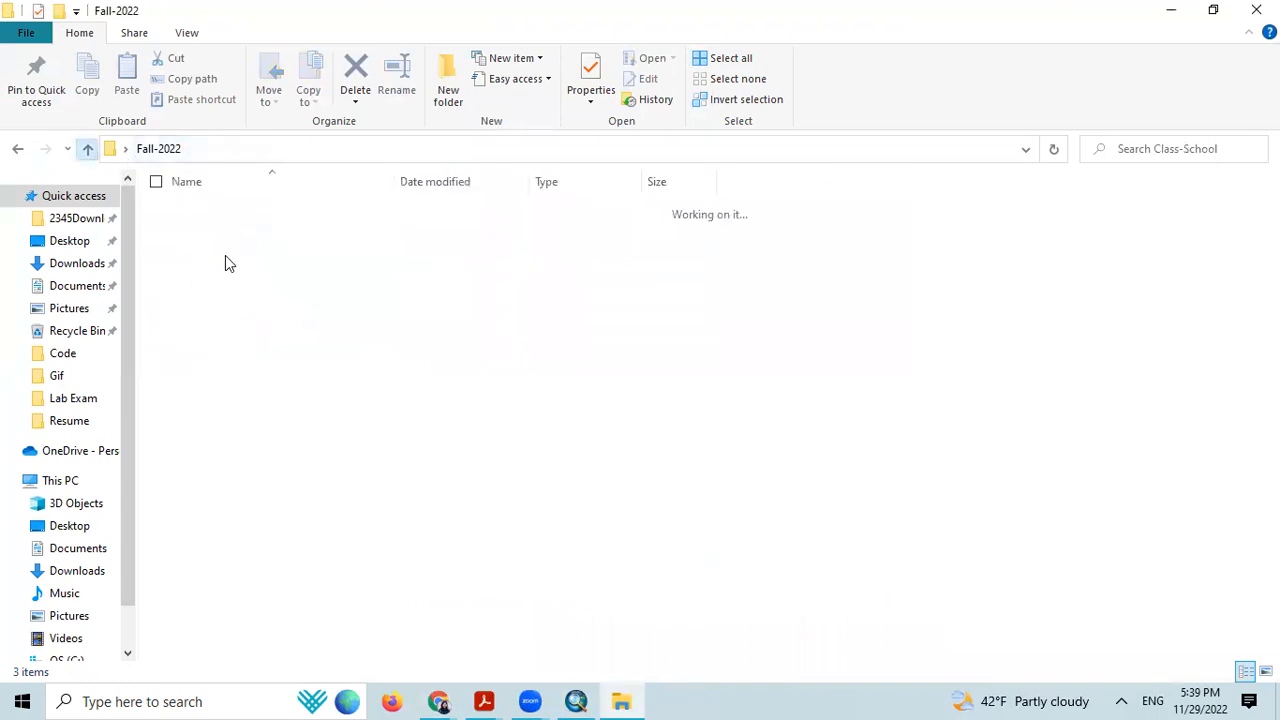
double_click(228, 270)
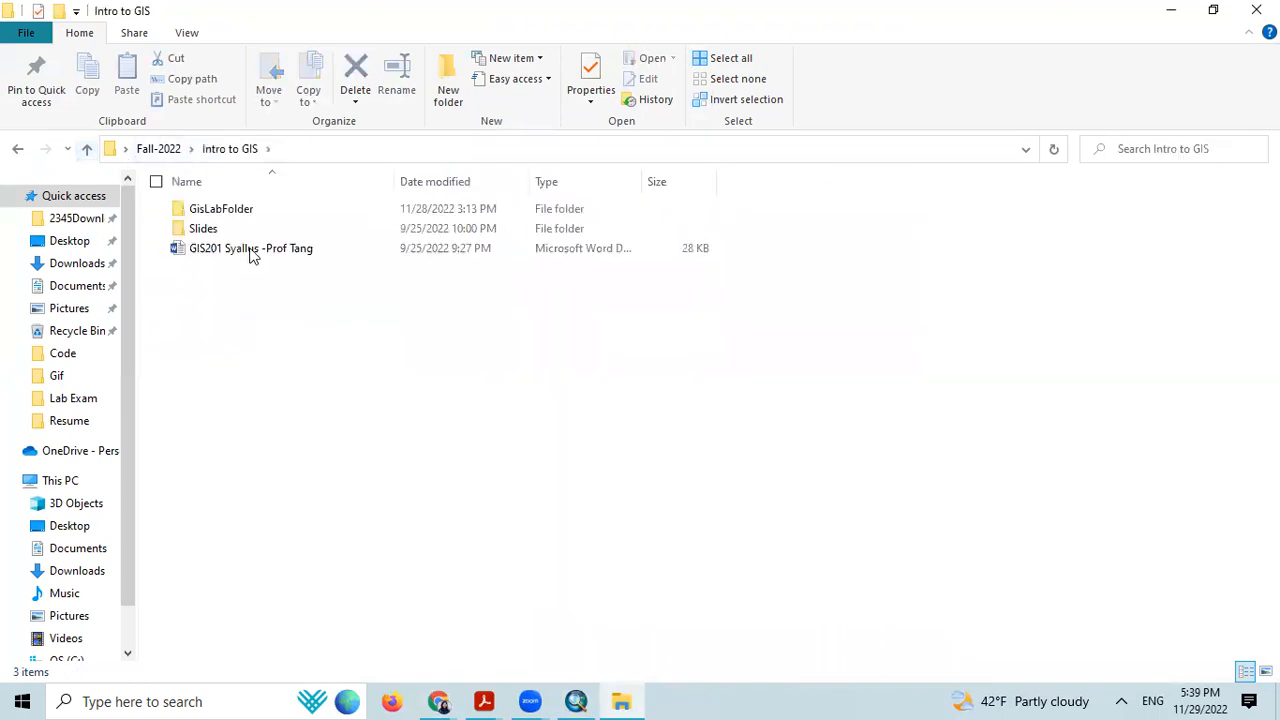
double_click(231, 212)
double_click(248, 269)
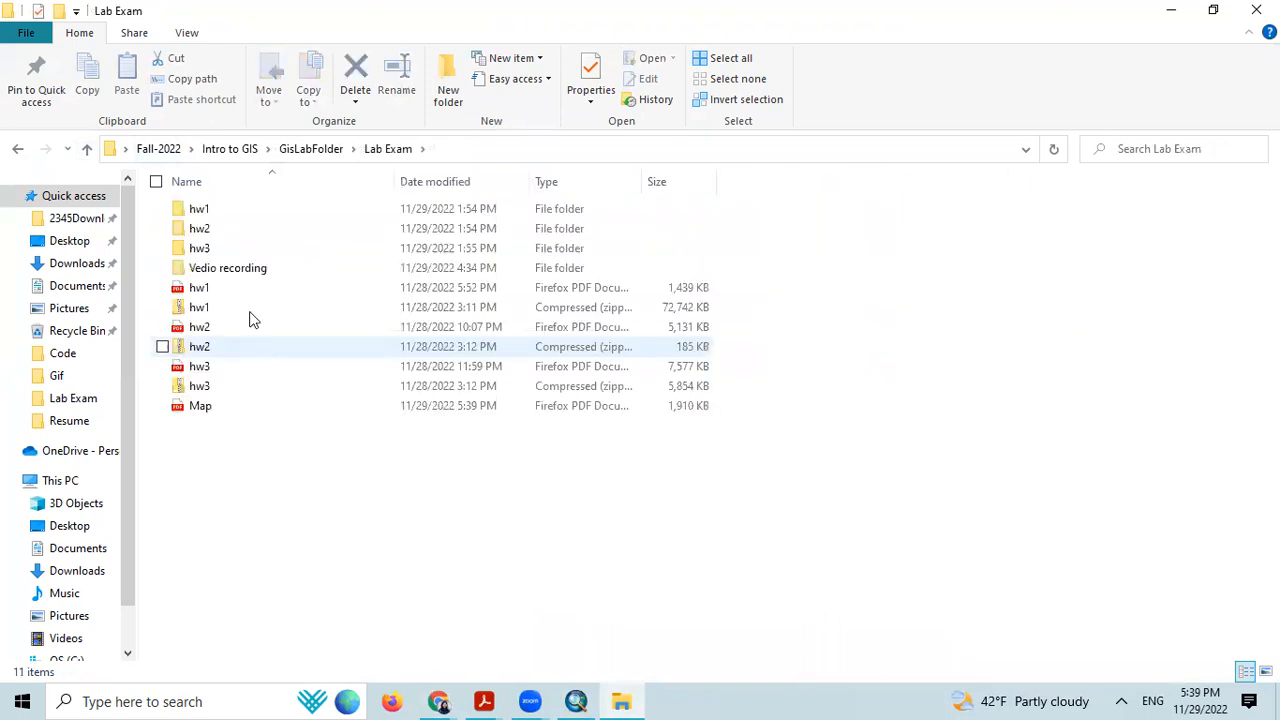
Step: Open the exported Map PDF in Adobe Acrobat Reader to check the layout, and return to ArcMap
right_click(222, 416)
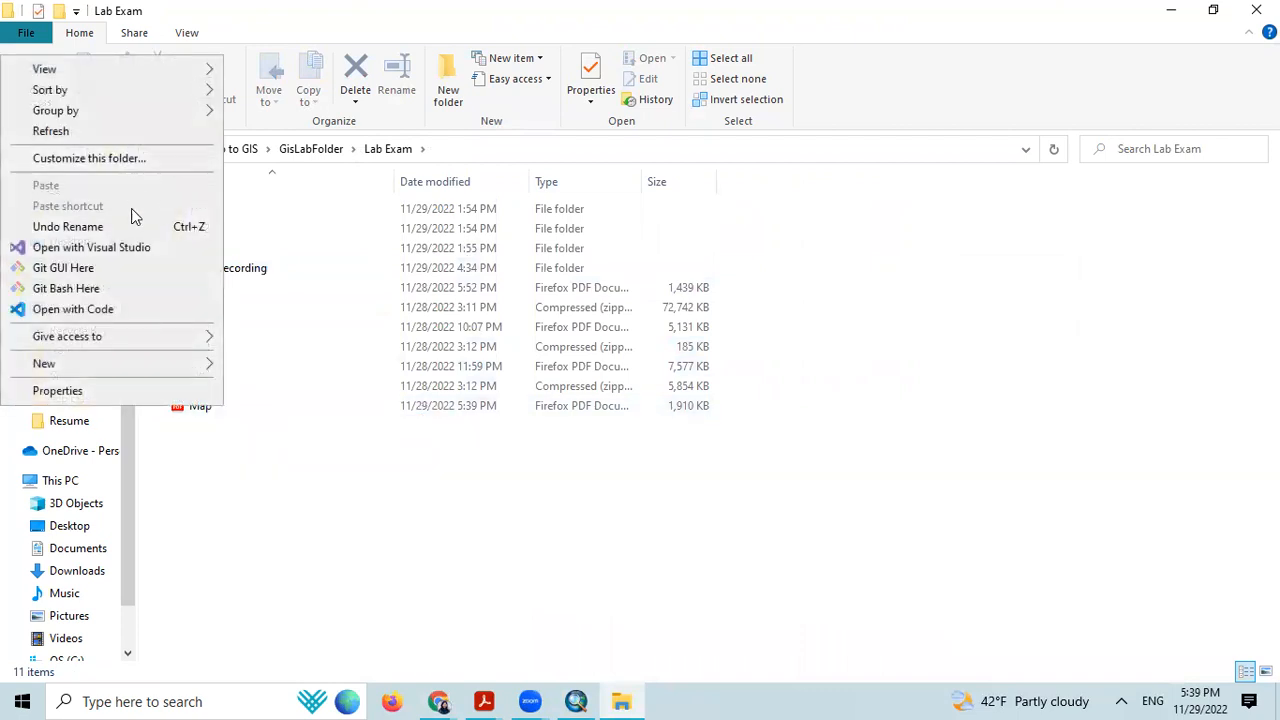
left_click(403, 476)
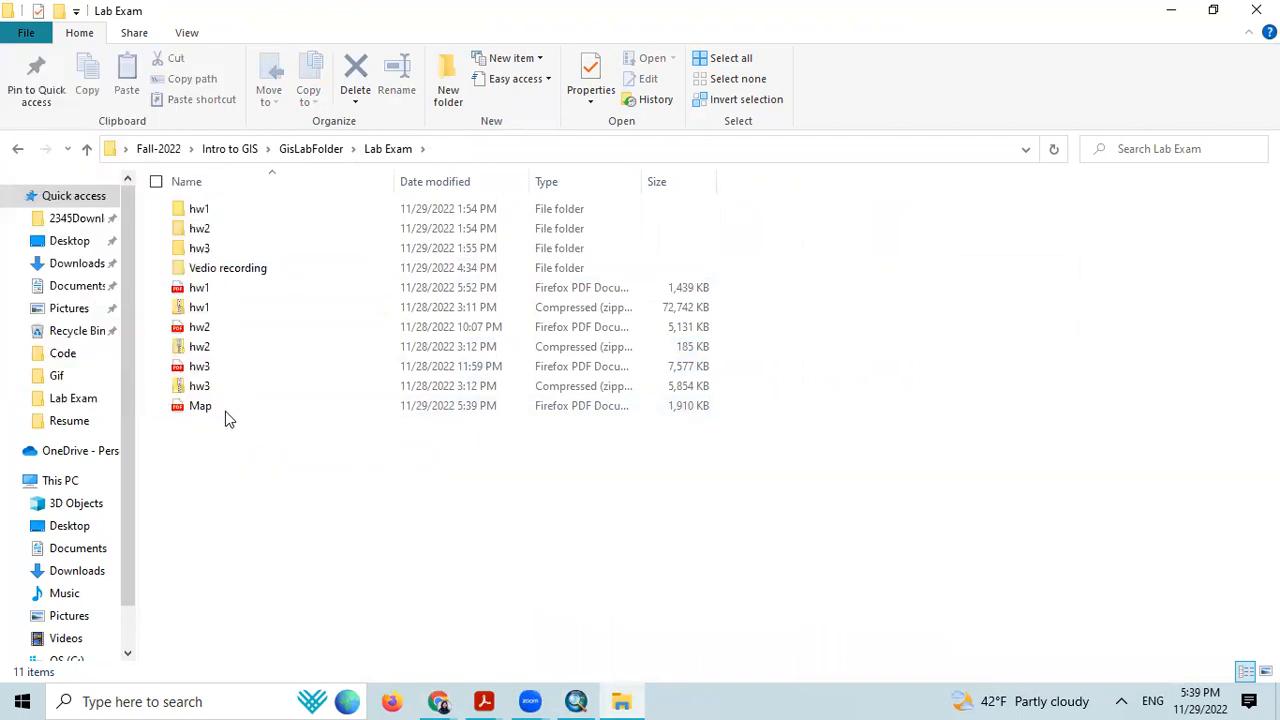
left_click(215, 406)
right_click(215, 407)
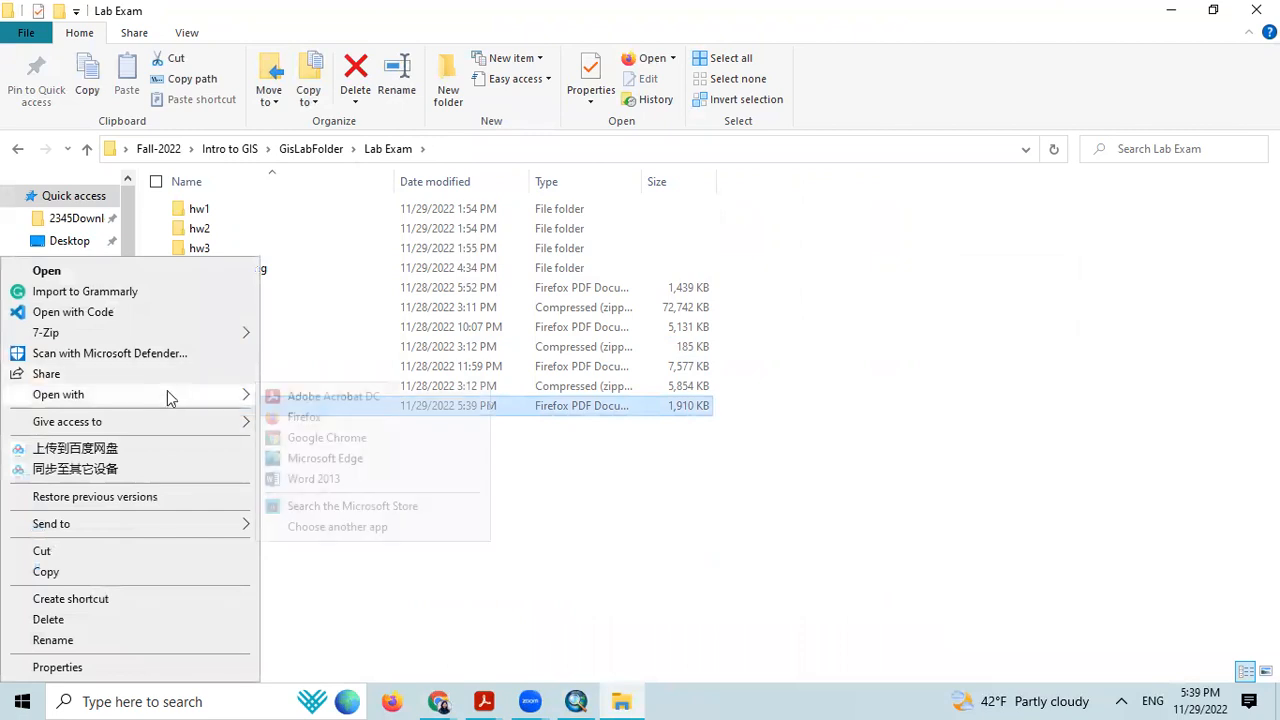
left_click(662, 518)
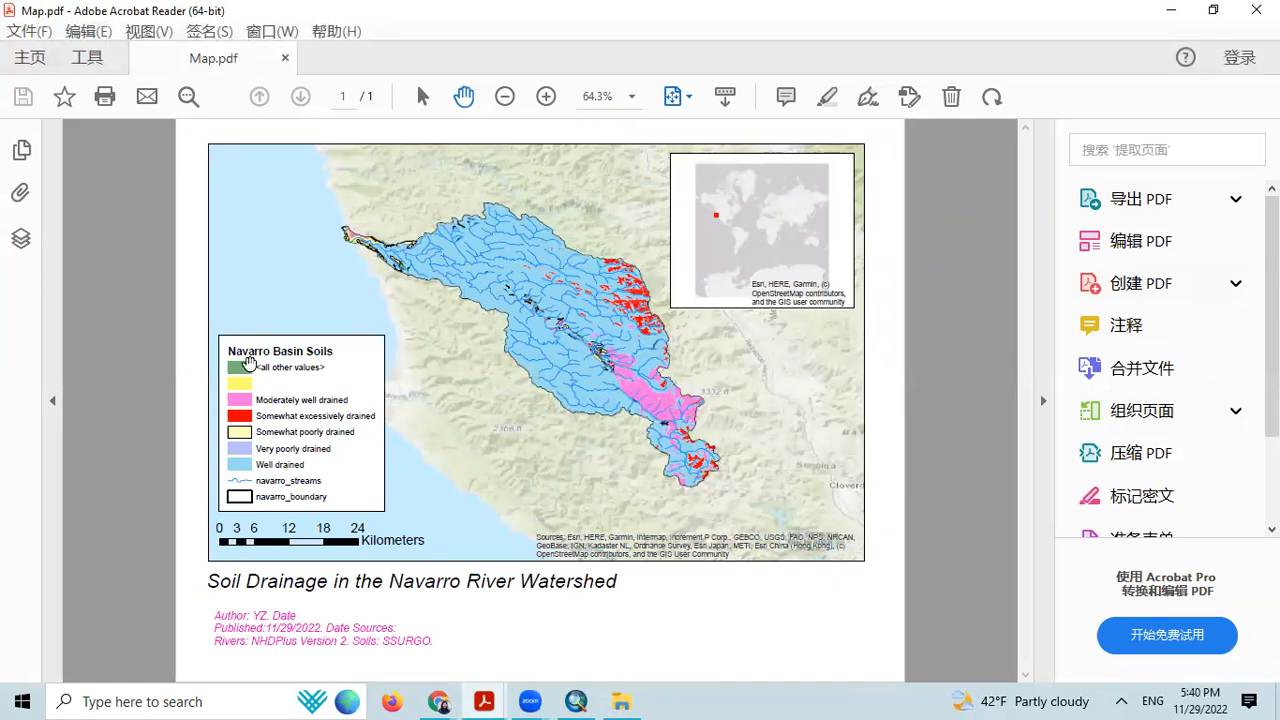
left_click(640, 700)
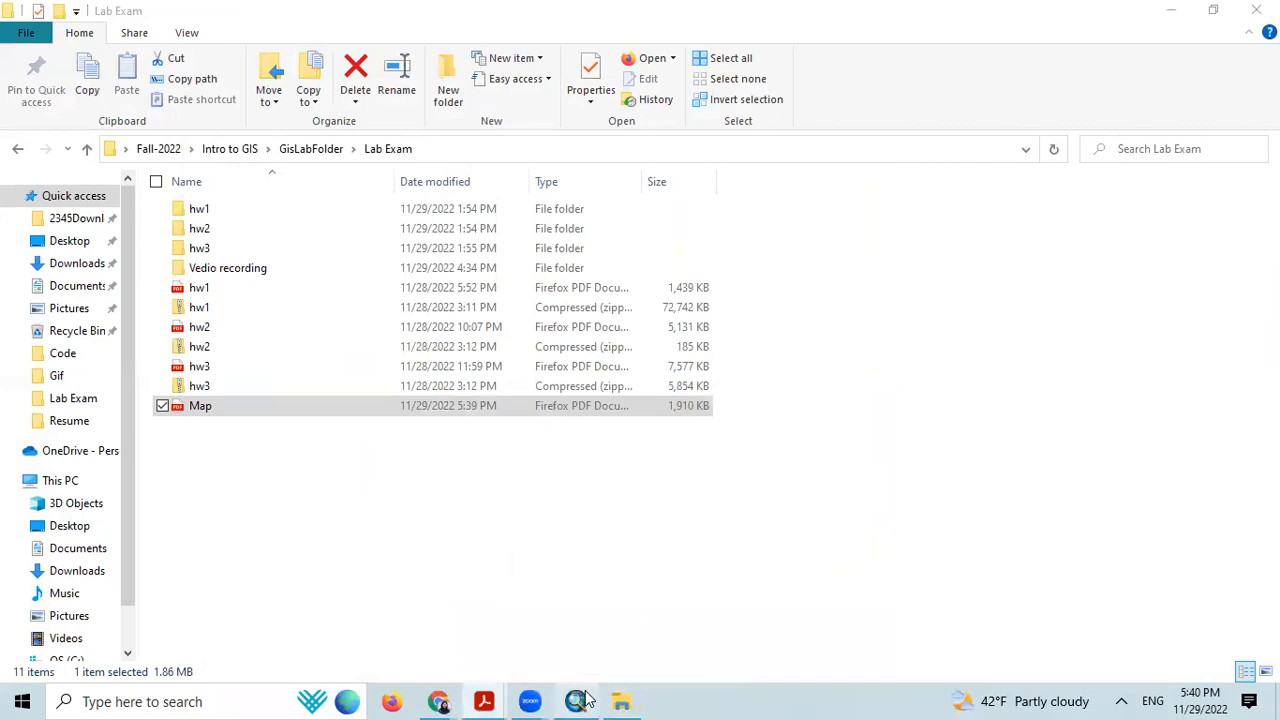
left_click(576, 701)
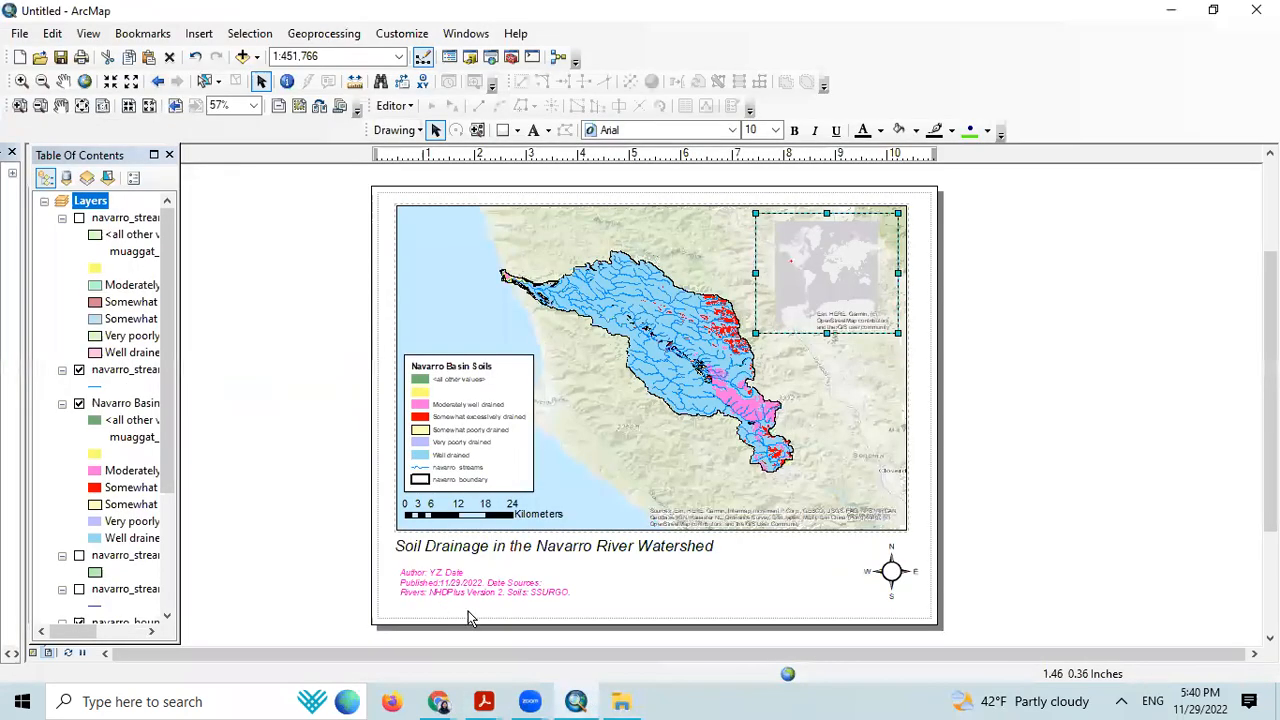
left_click(22, 36)
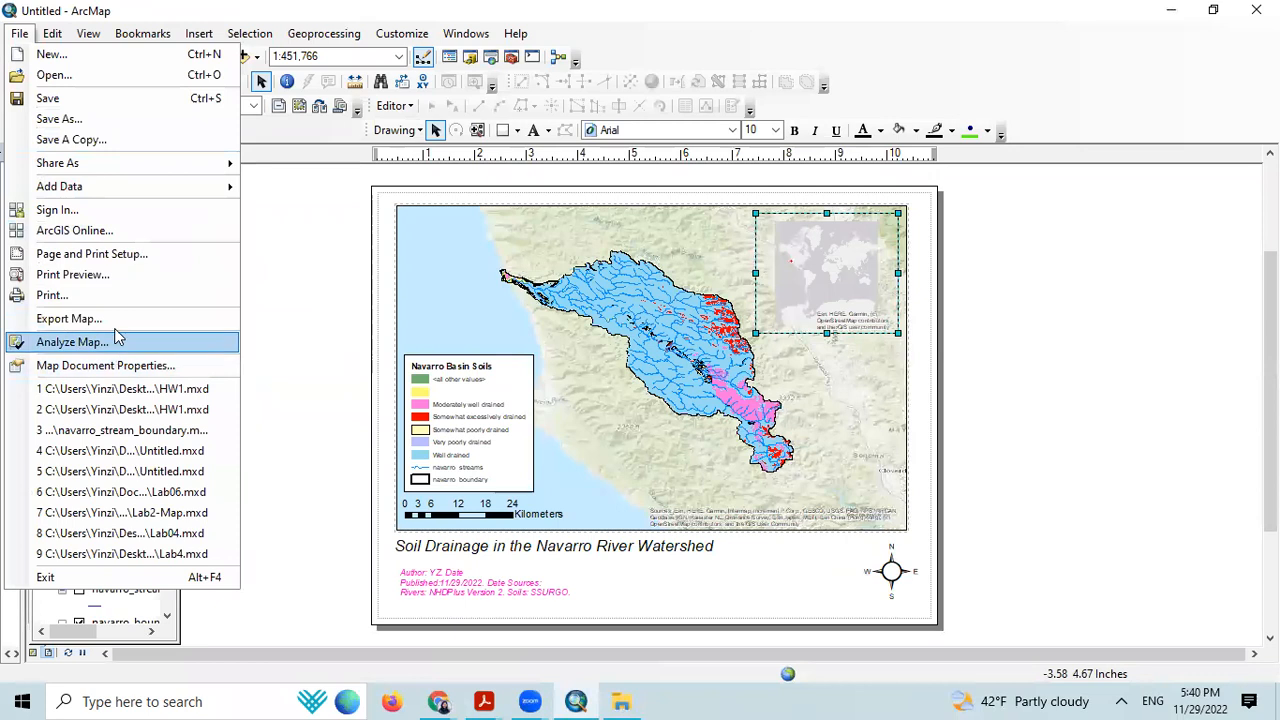
left_click(70, 318)
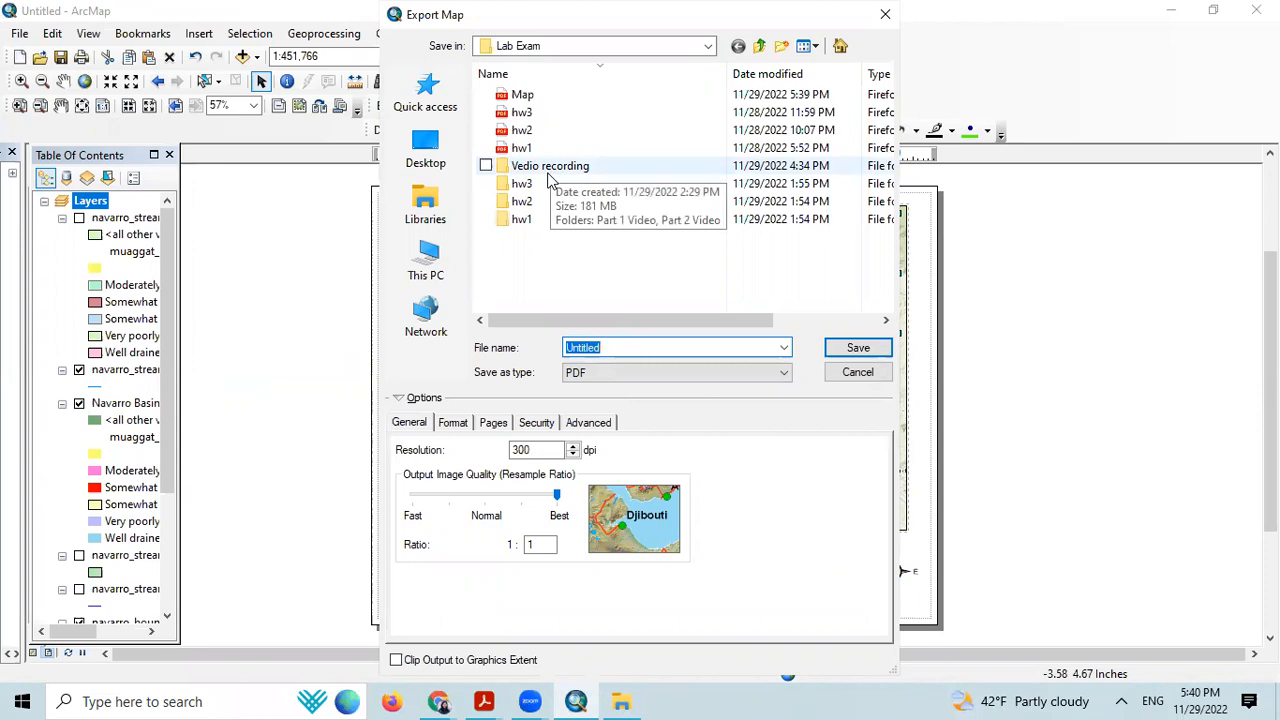
left_click(878, 16)
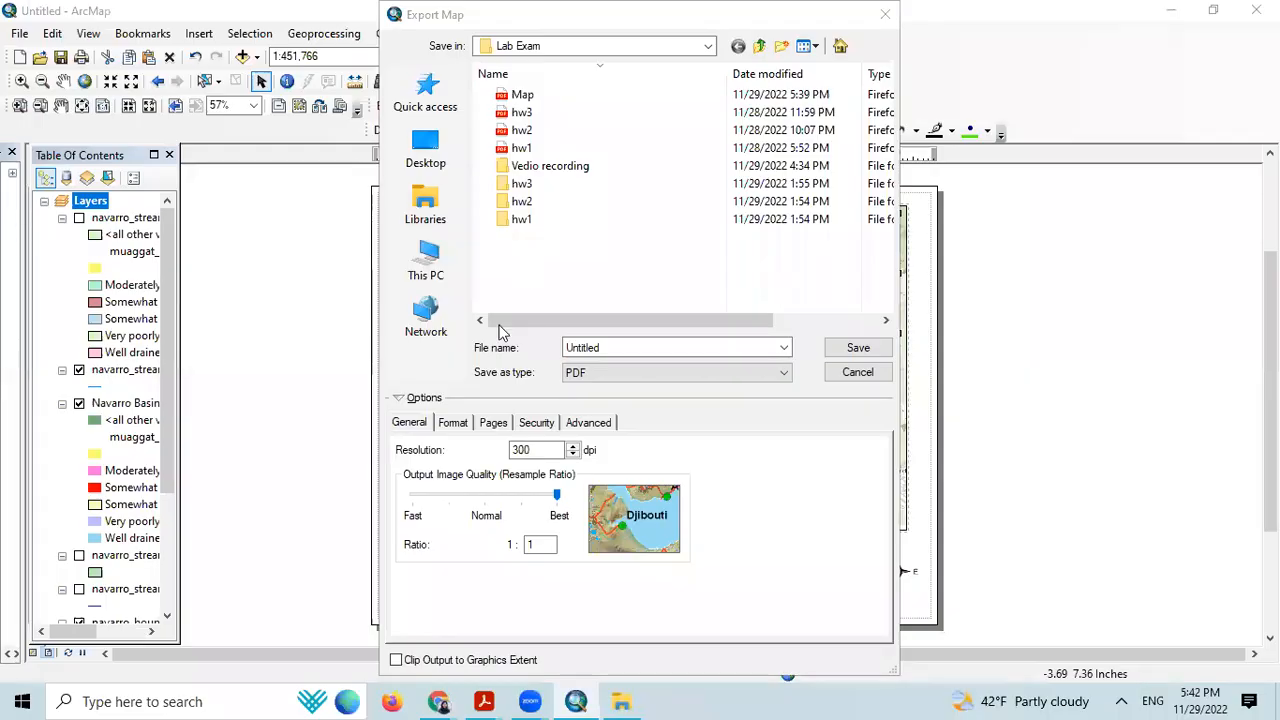
left_click(885, 14)
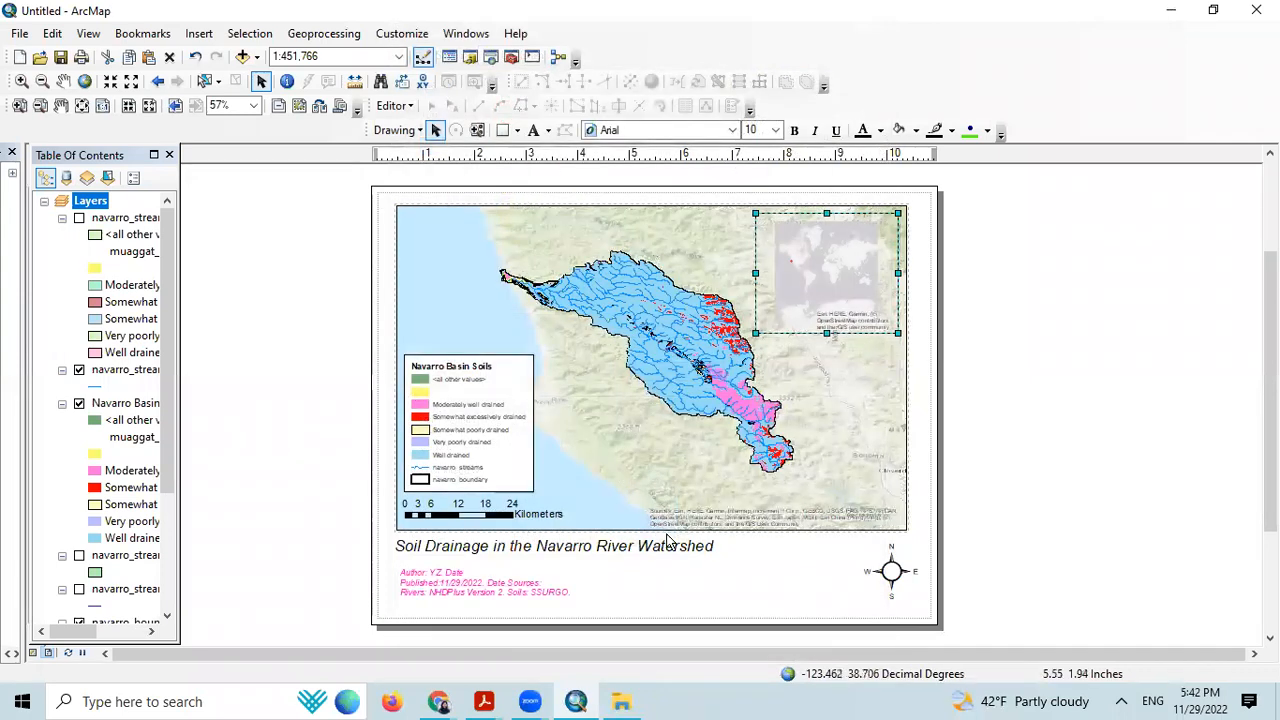
Step: Export the layout again to the Lab Exam folder as a PDF named Untitled, at 300 dpi and Best output image quality
left_click(19, 35)
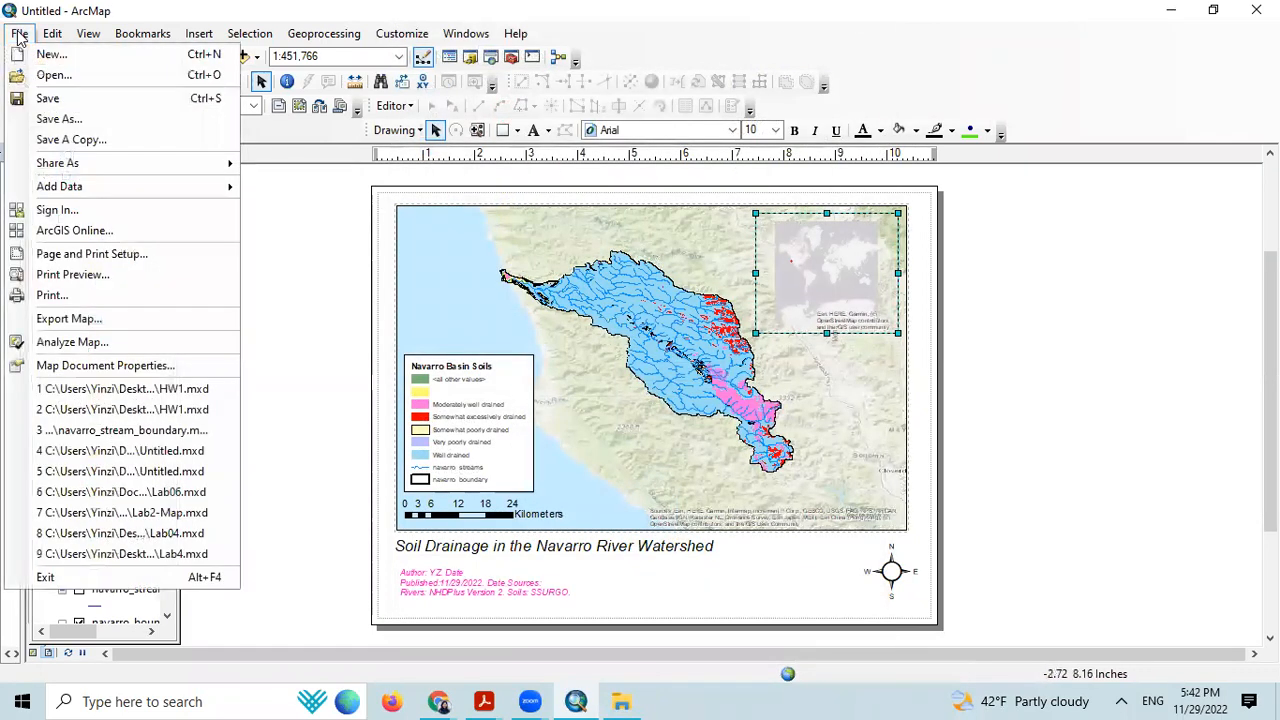
left_click(97, 318)
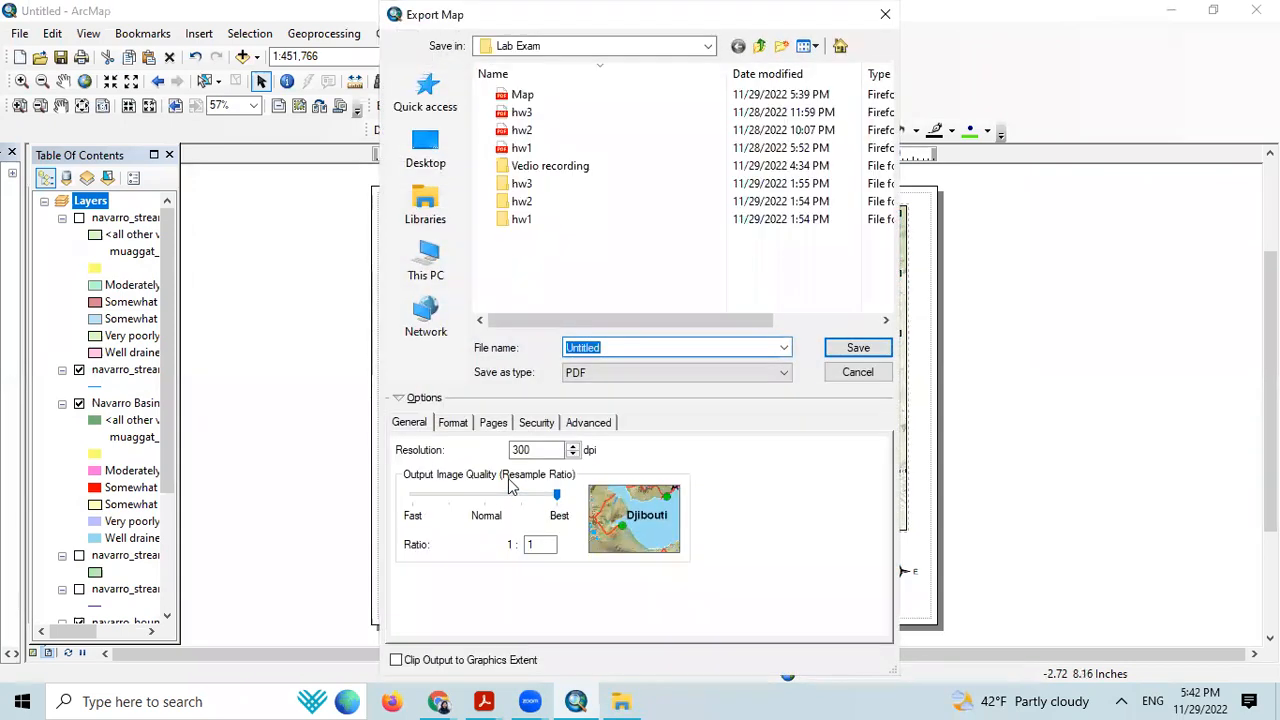
left_click(556, 47)
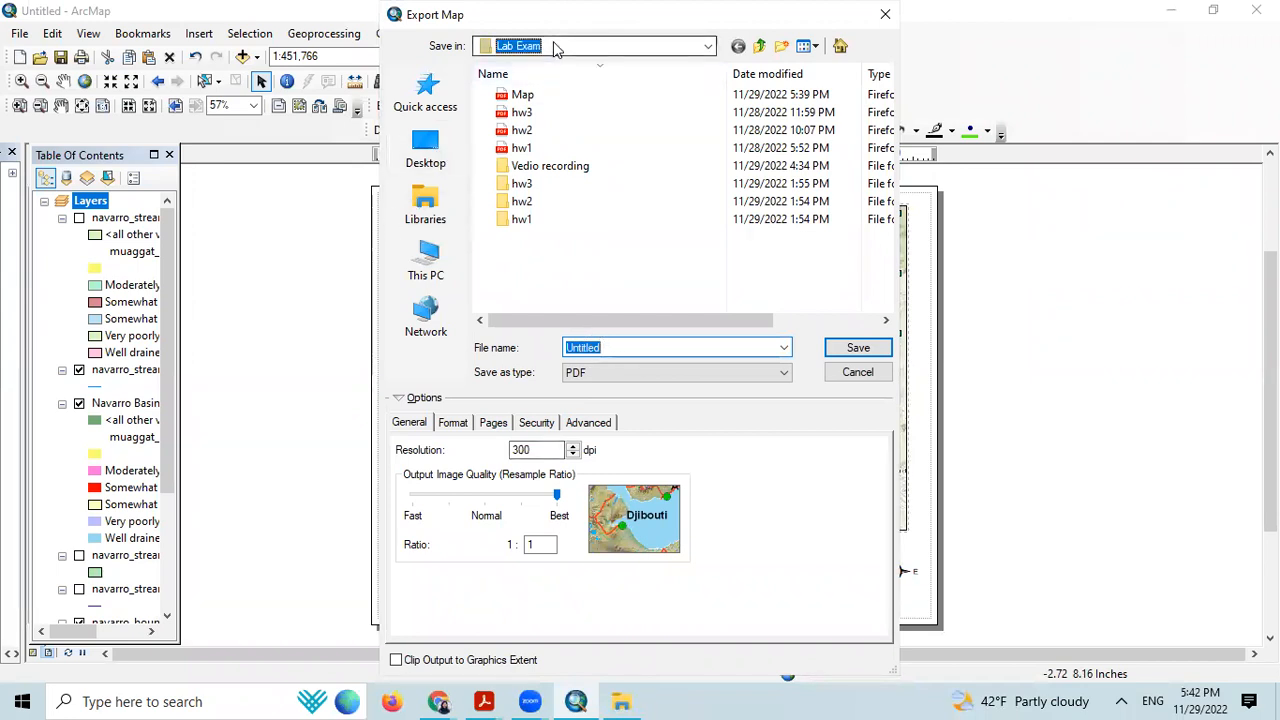
left_click(774, 280)
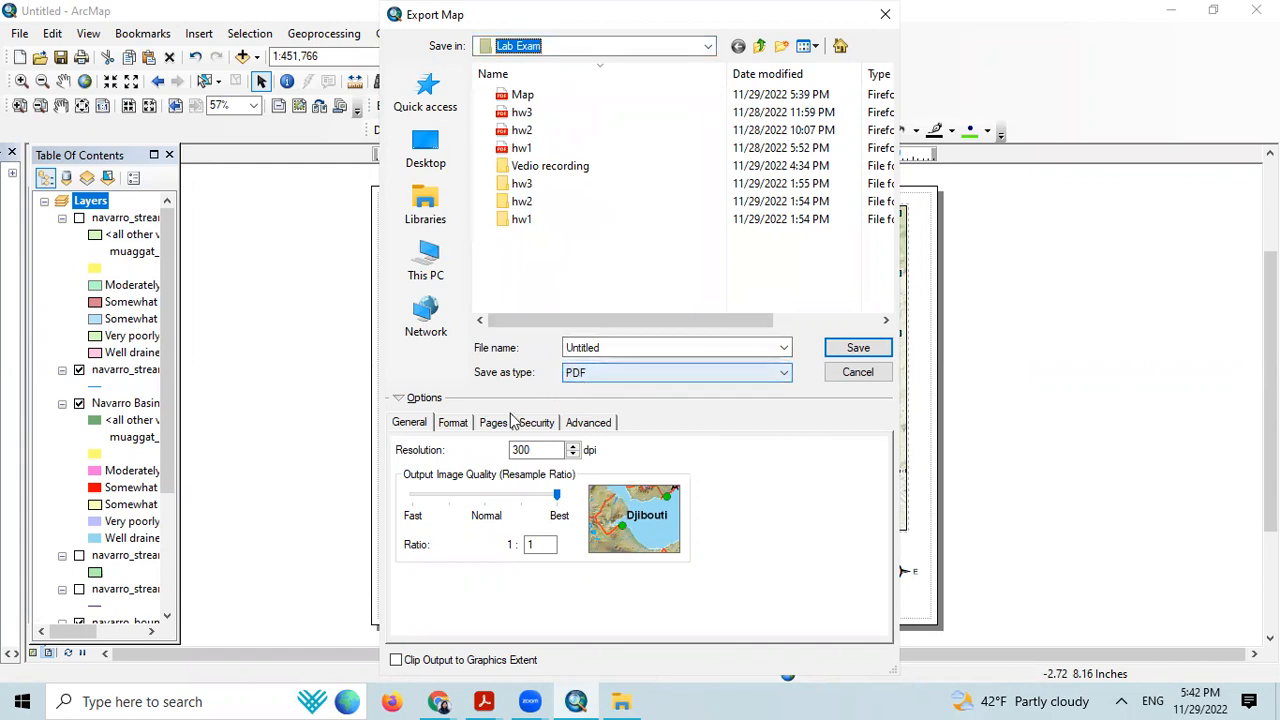
left_click(400, 425)
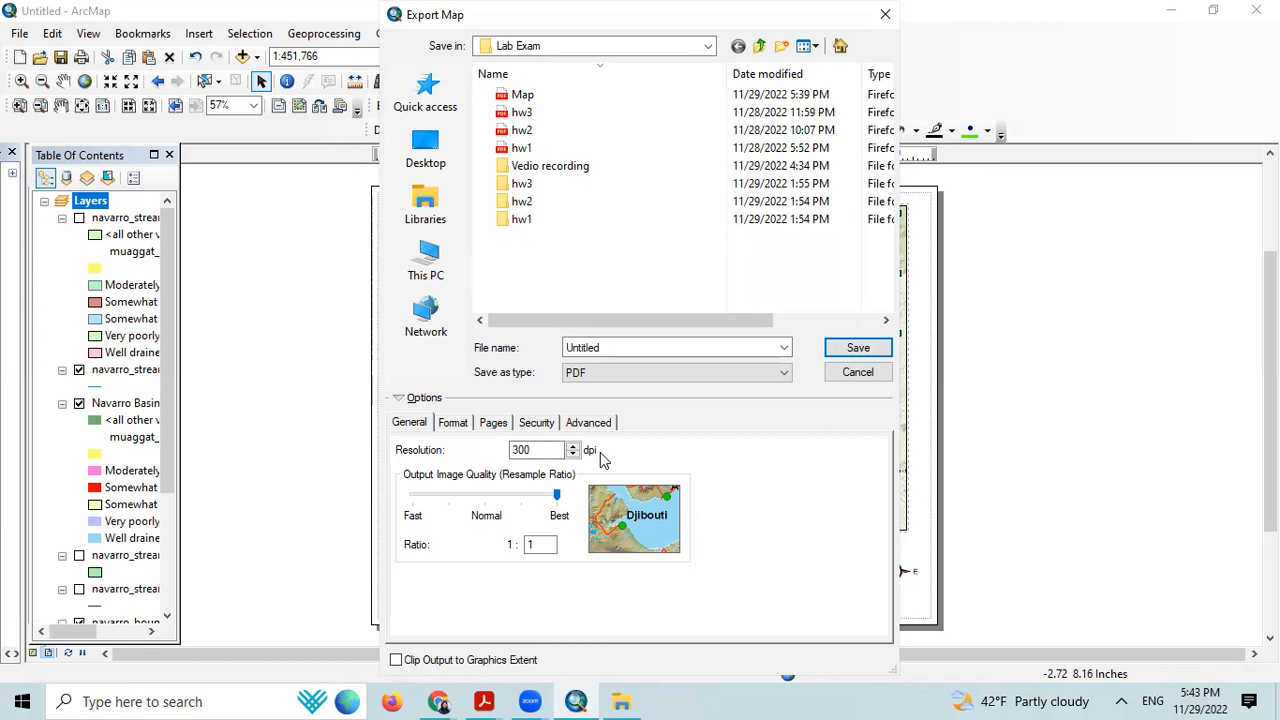
mouse_move(557, 496)
left_mouse_down()
mouse_move(530, 490)
mouse_move(572, 492)
left_mouse_up()
left_click(557, 499)
left_click(866, 353)
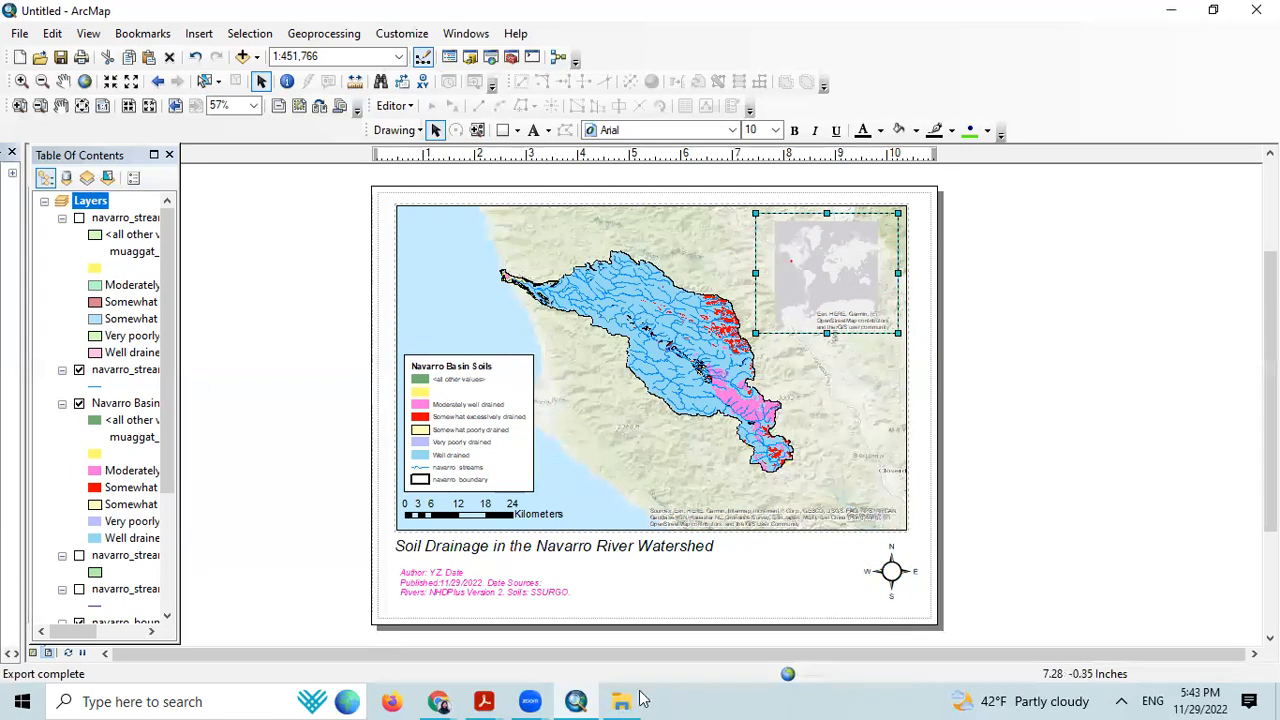
Step: Reopen the Map PDF from the Lab Exam folder in Adobe Acrobat Reader to review it, and switch back to ArcMap
left_click(484, 701)
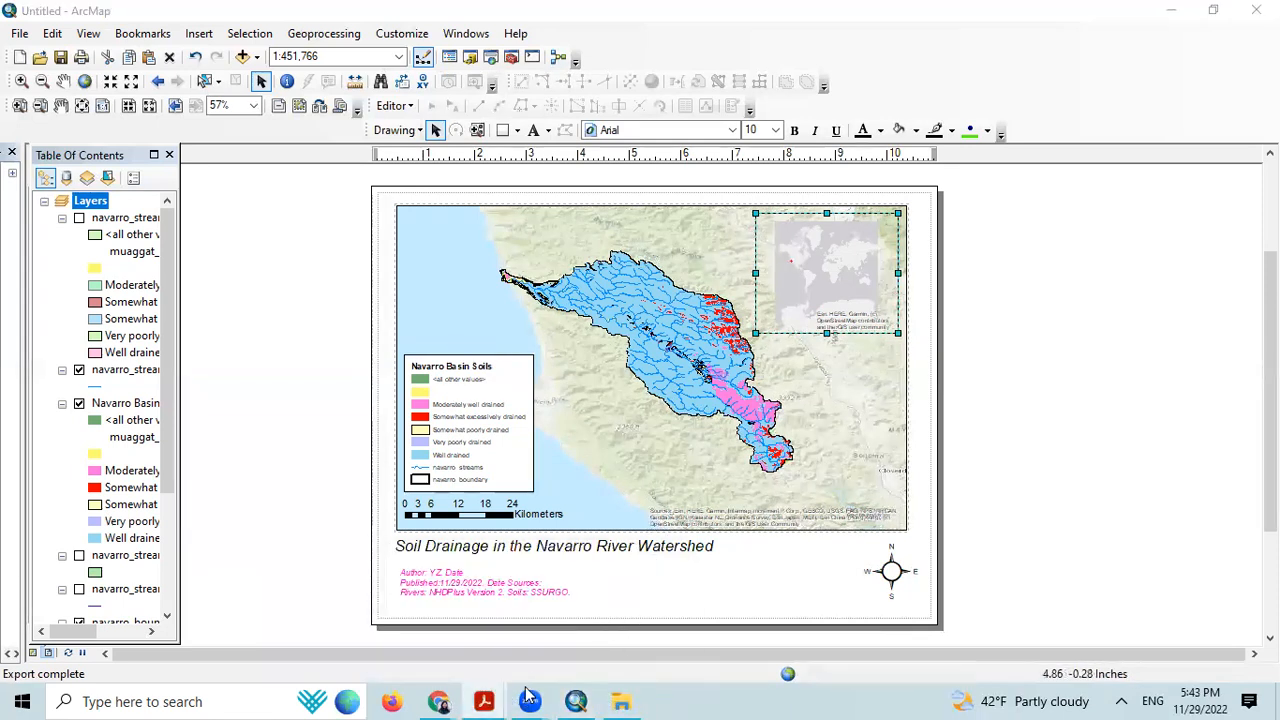
left_click(1168, 10)
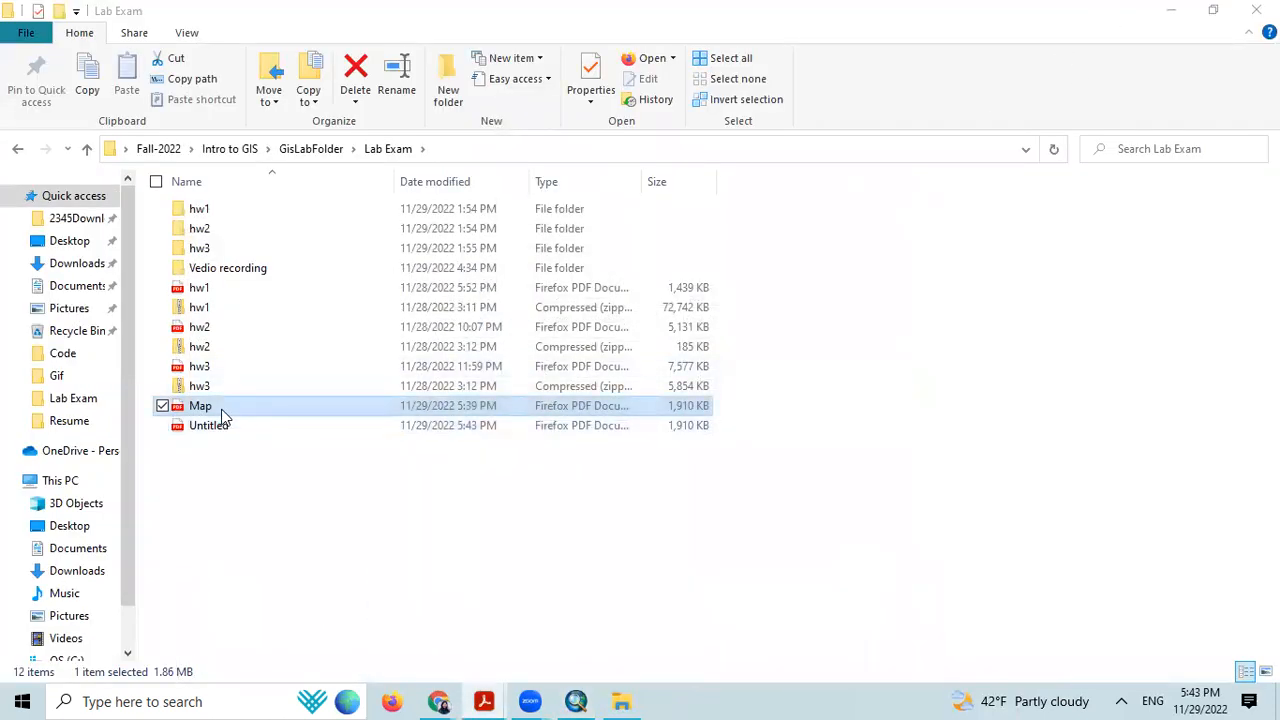
right_click(220, 407)
mouse_move(130, 396)
left_click(318, 397)
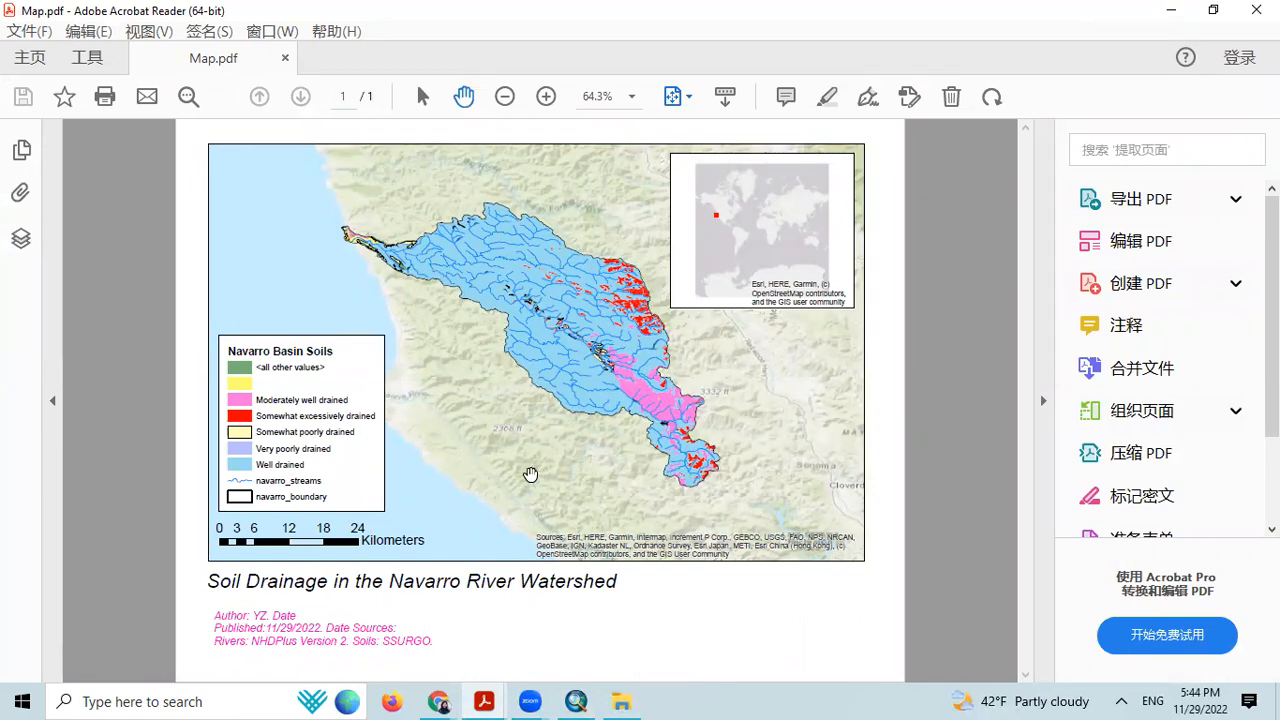
left_click(575, 701)
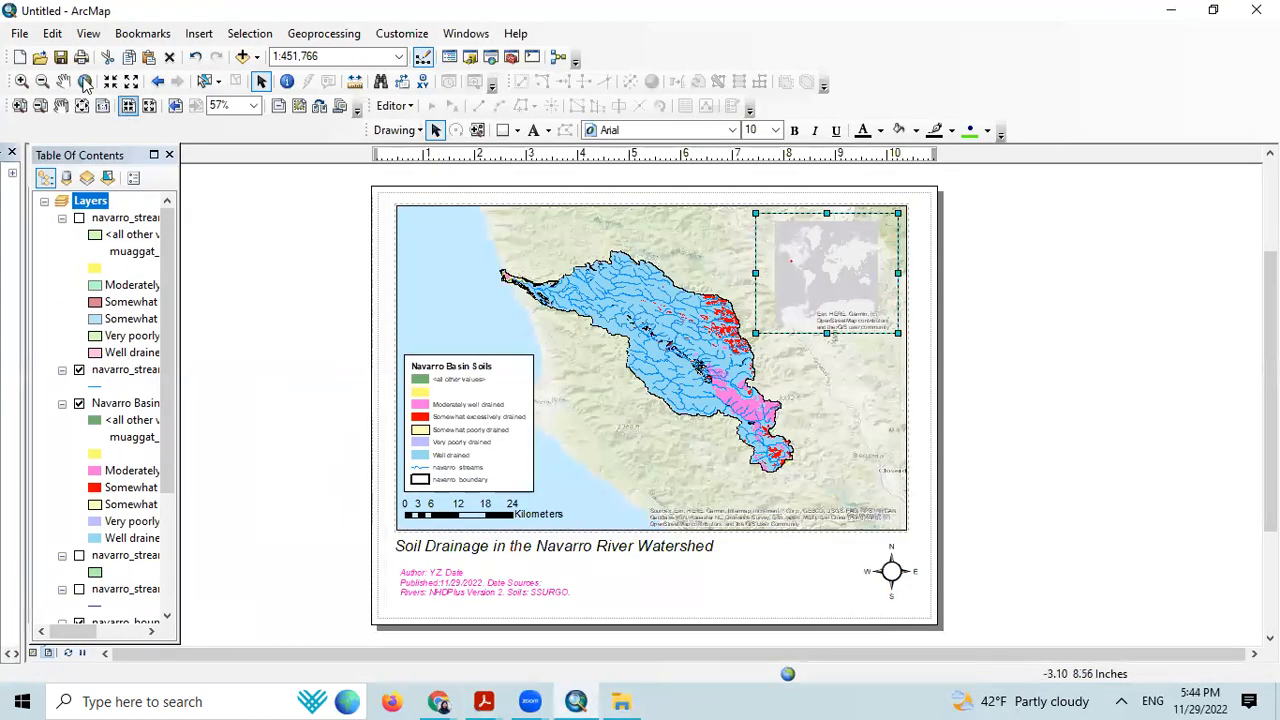
left_click(19, 33)
mouse_move(106, 163)
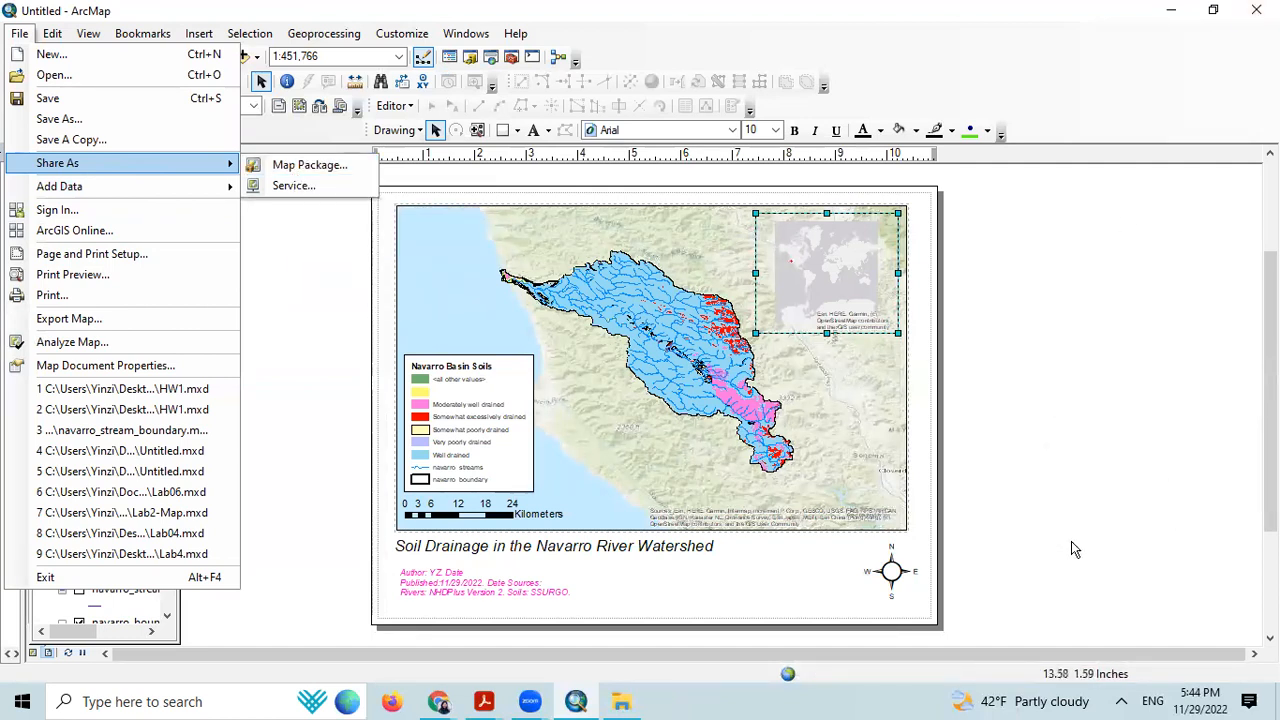
left_click(142, 33)
key("Escape")
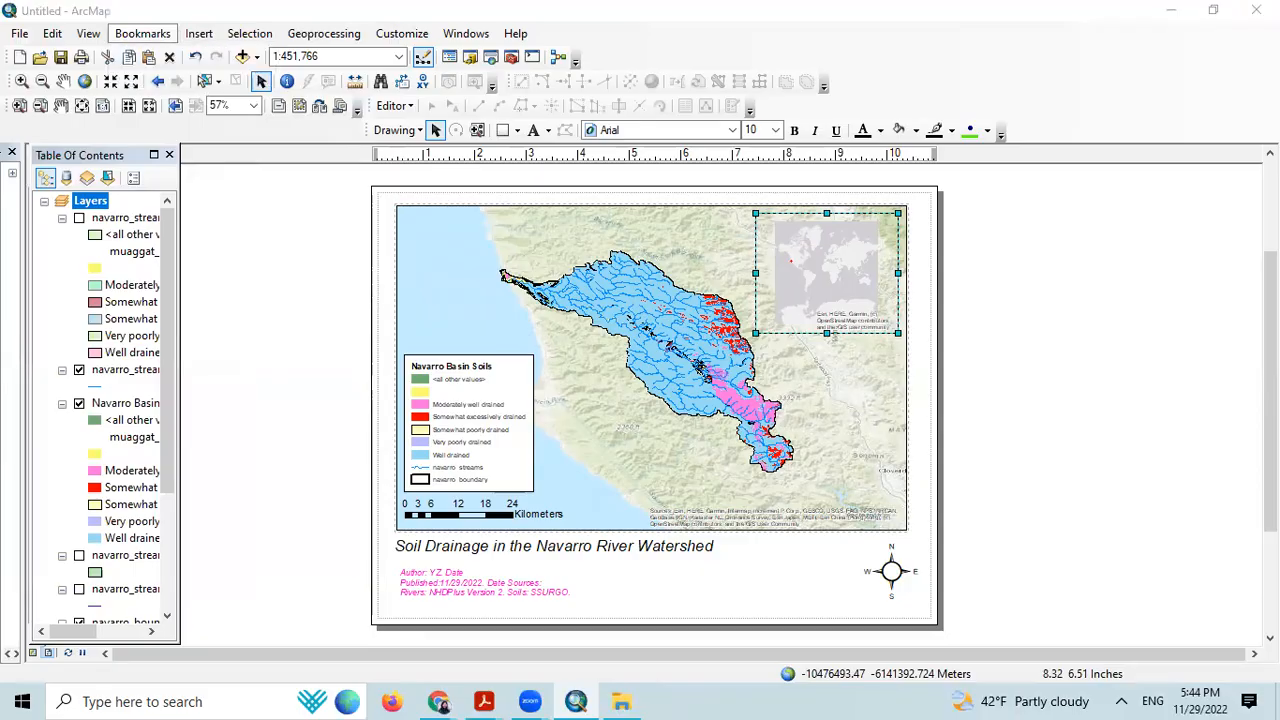